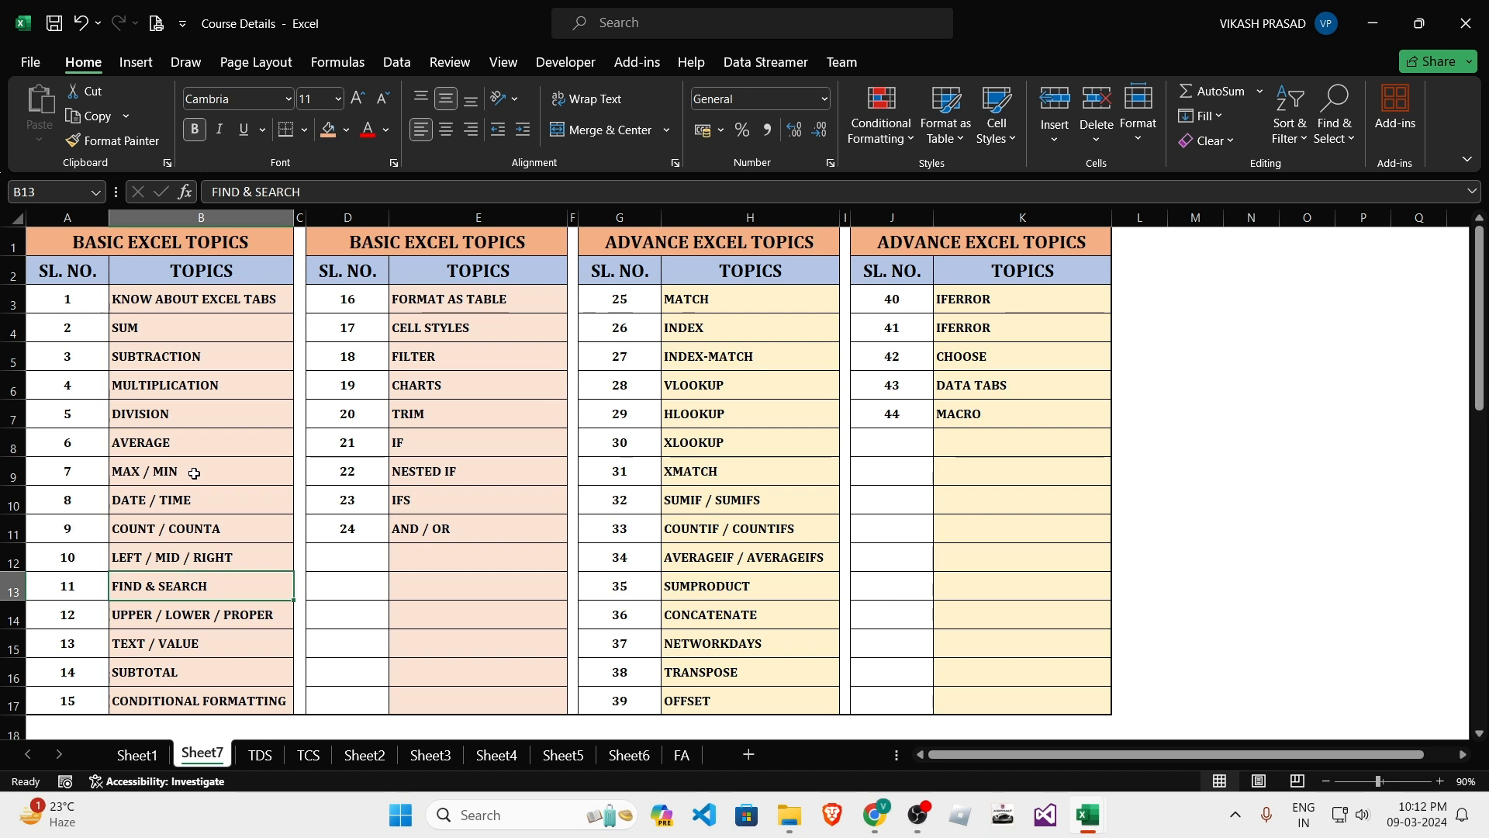
Review the basic Excel topics in column B, down to the TEXT / VALUE entry.
{"action": "left_click_drag", "start_coordinate": [189, 302], "coordinate": [186, 588]}
{"action": "left_click", "coordinate": [196, 605]}
{"action": "left_click", "coordinate": [183, 643]}
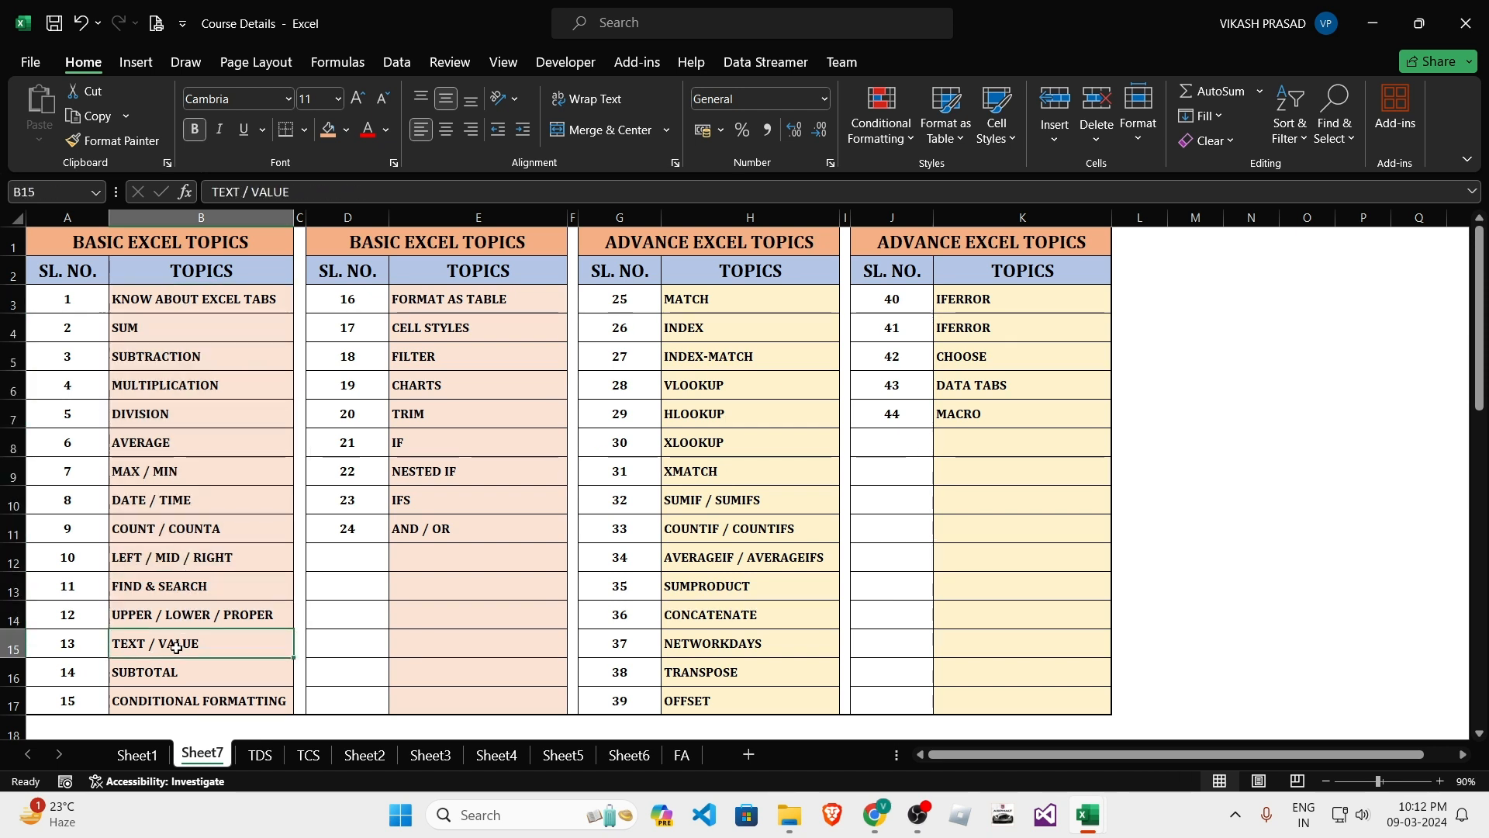
{"action": "left_click", "coordinate": [177, 608]}
{"action": "left_click", "coordinate": [179, 633]}
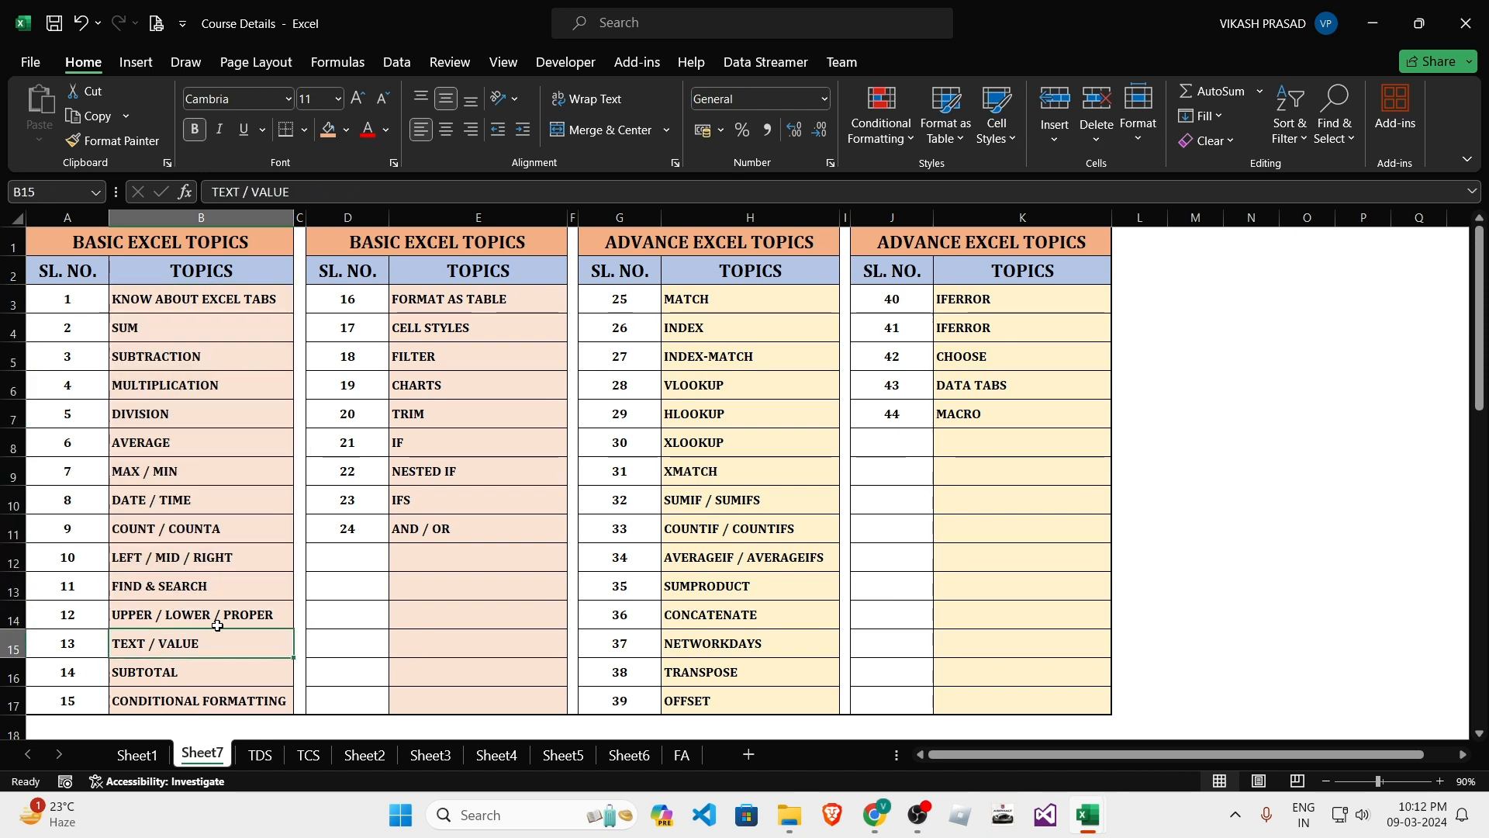
{"action": "left_click", "coordinate": [201, 669]}
{"action": "left_click", "coordinate": [189, 643]}
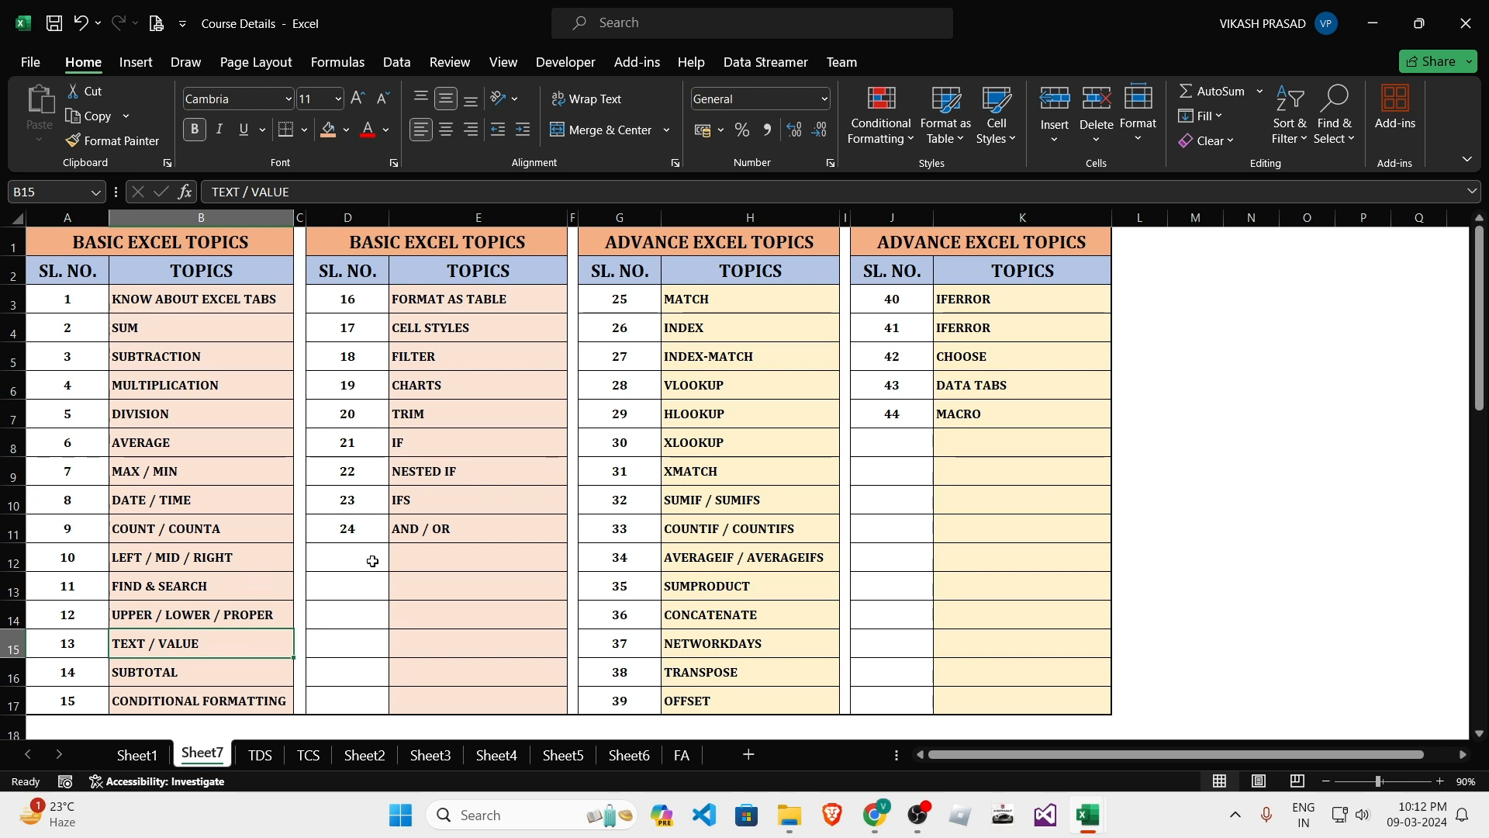
Switch to the Book1 workbook and open the Text example on Sheet2.
{"action": "key", "text": "alt+Tab"}
{"action": "left_click", "coordinate": [402, 526]}
{"action": "left_click", "coordinate": [194, 420]}
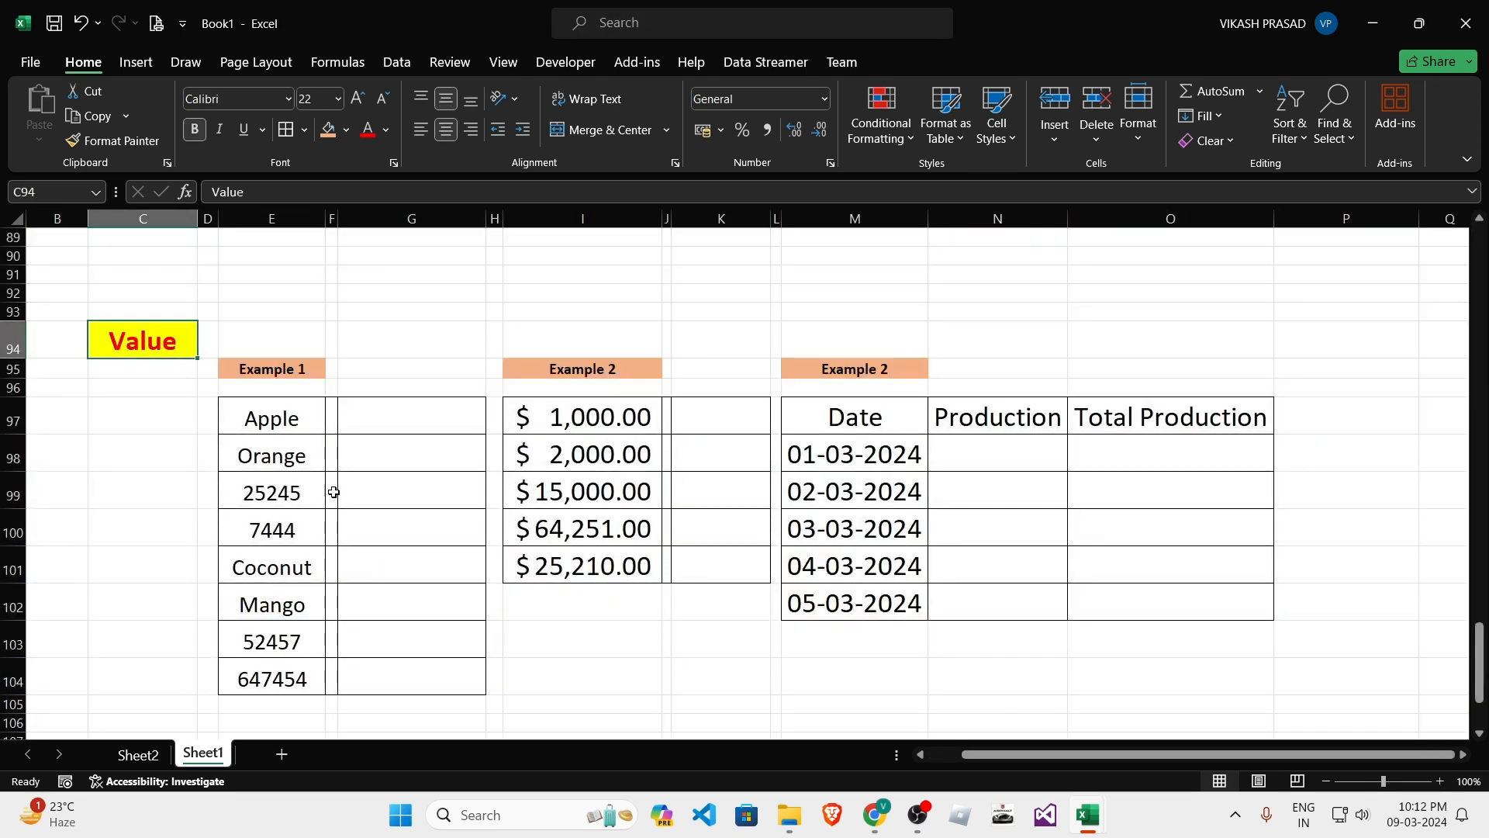
{"action": "left_click", "coordinate": [137, 753]}
{"action": "left_click", "coordinate": [311, 553]}
{"action": "left_click", "coordinate": [186, 273]}
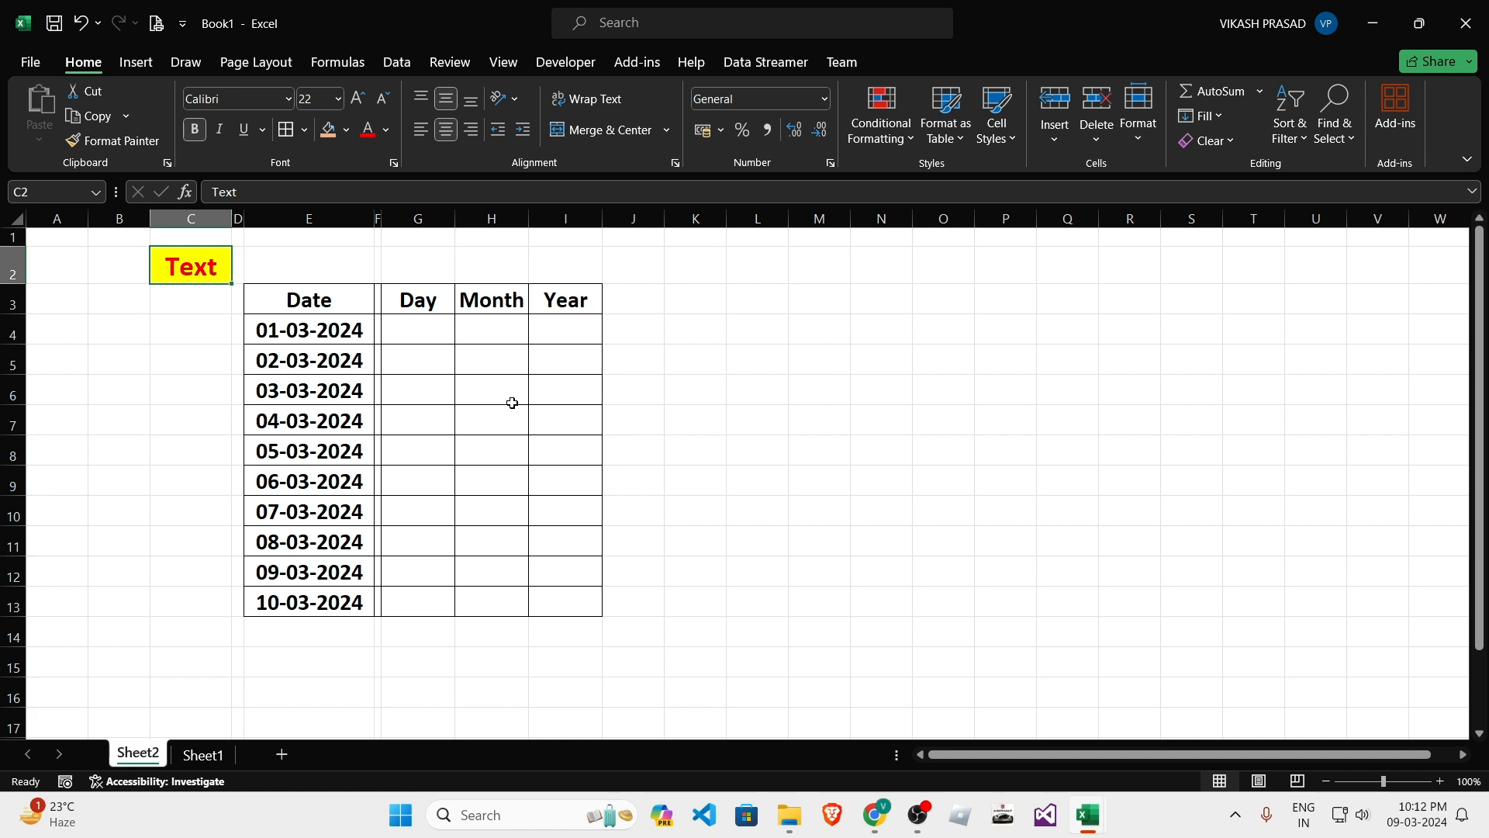
Examine the Date column of the Text example table, from E4 to E13.
{"action": "left_click", "coordinate": [512, 402]}
{"action": "left_click", "coordinate": [307, 297]}
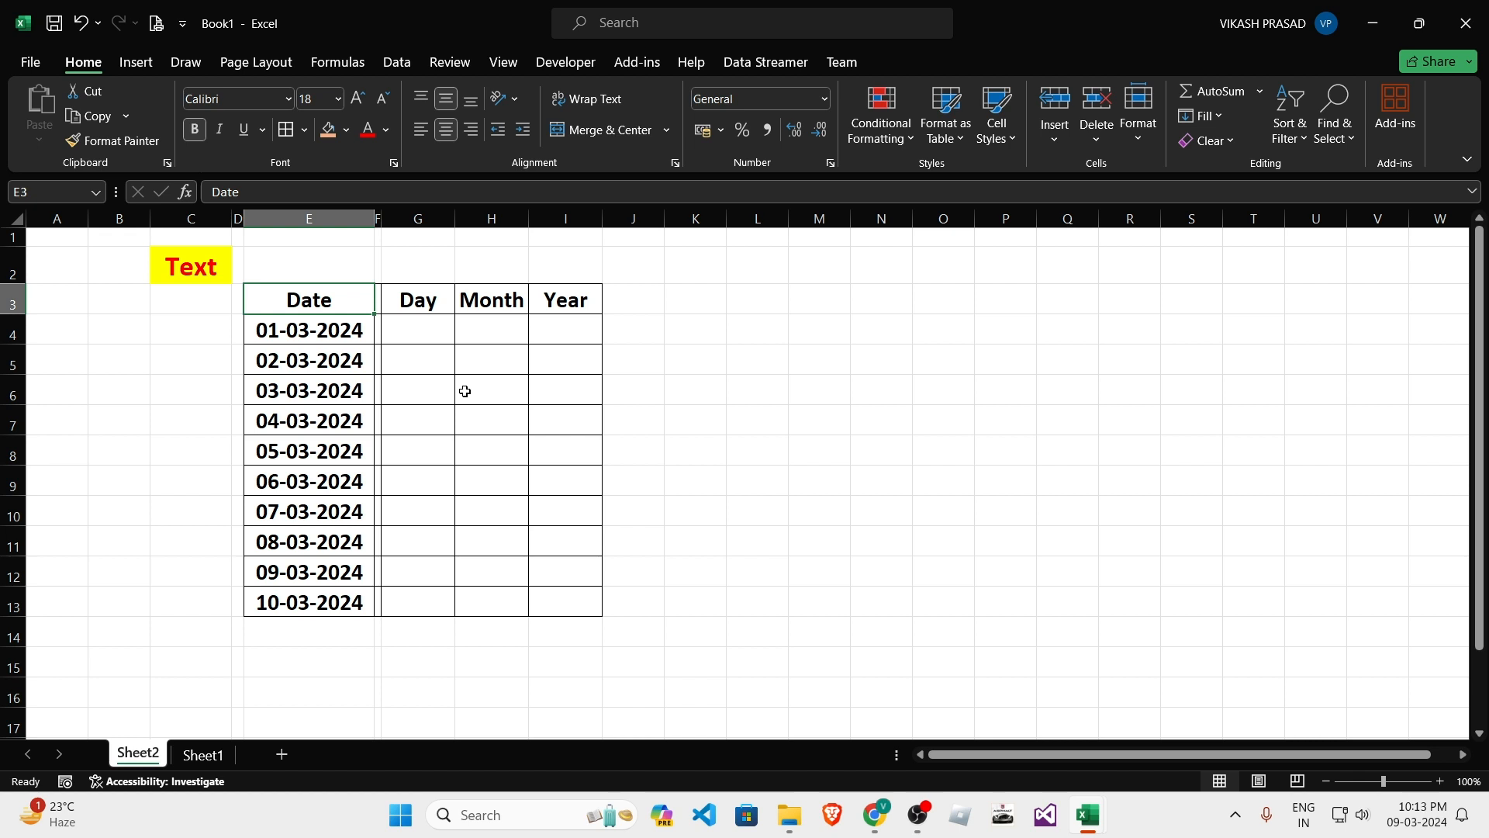
{"action": "key", "text": "Right"}
{"action": "key", "text": "Left"}
{"action": "key", "text": "Down"}
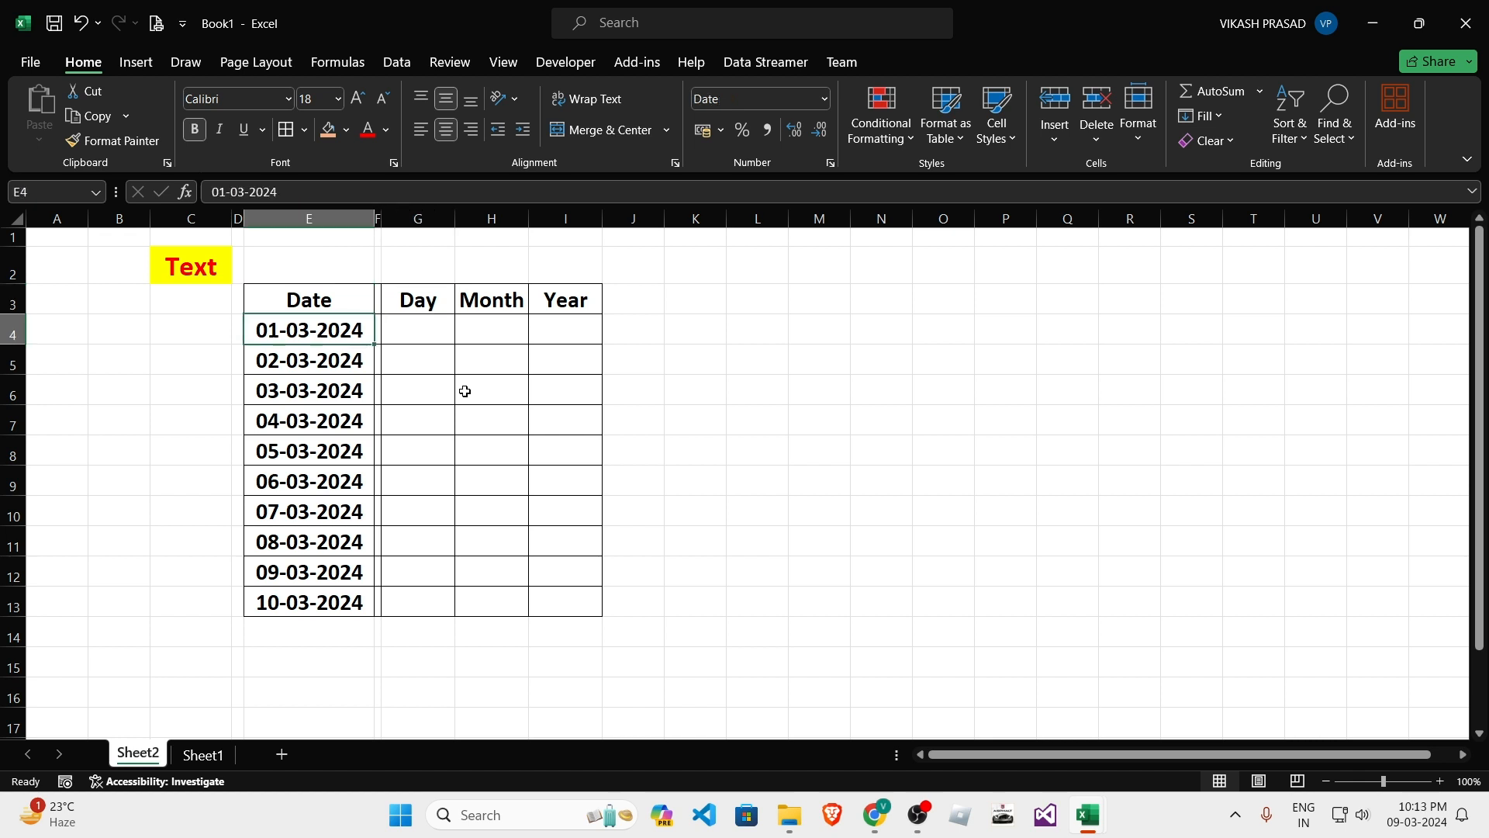
{"action": "key", "text": "ctrl+shift+Down"}
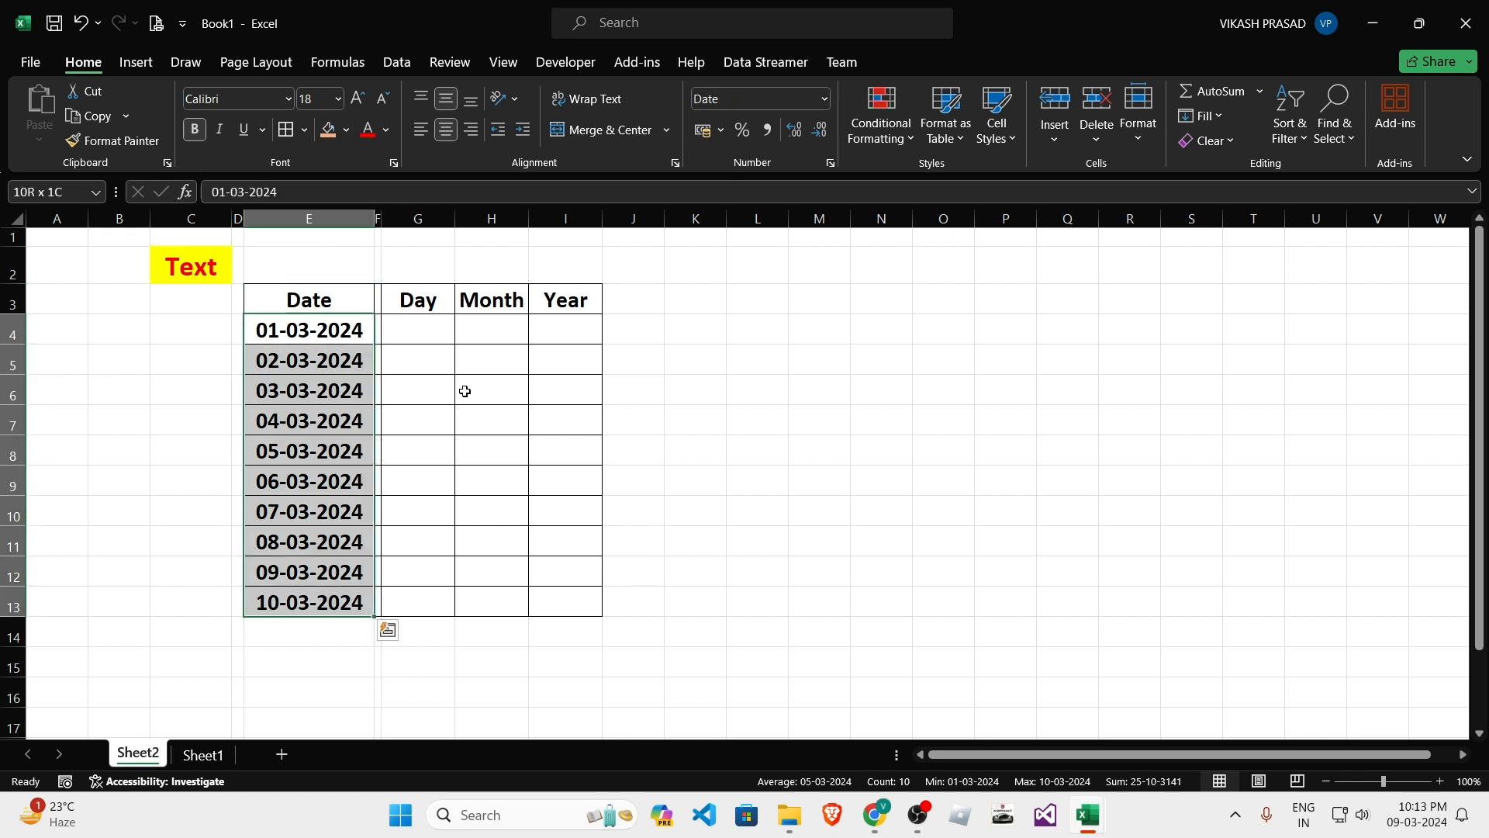
{"action": "left_click", "coordinate": [284, 335]}
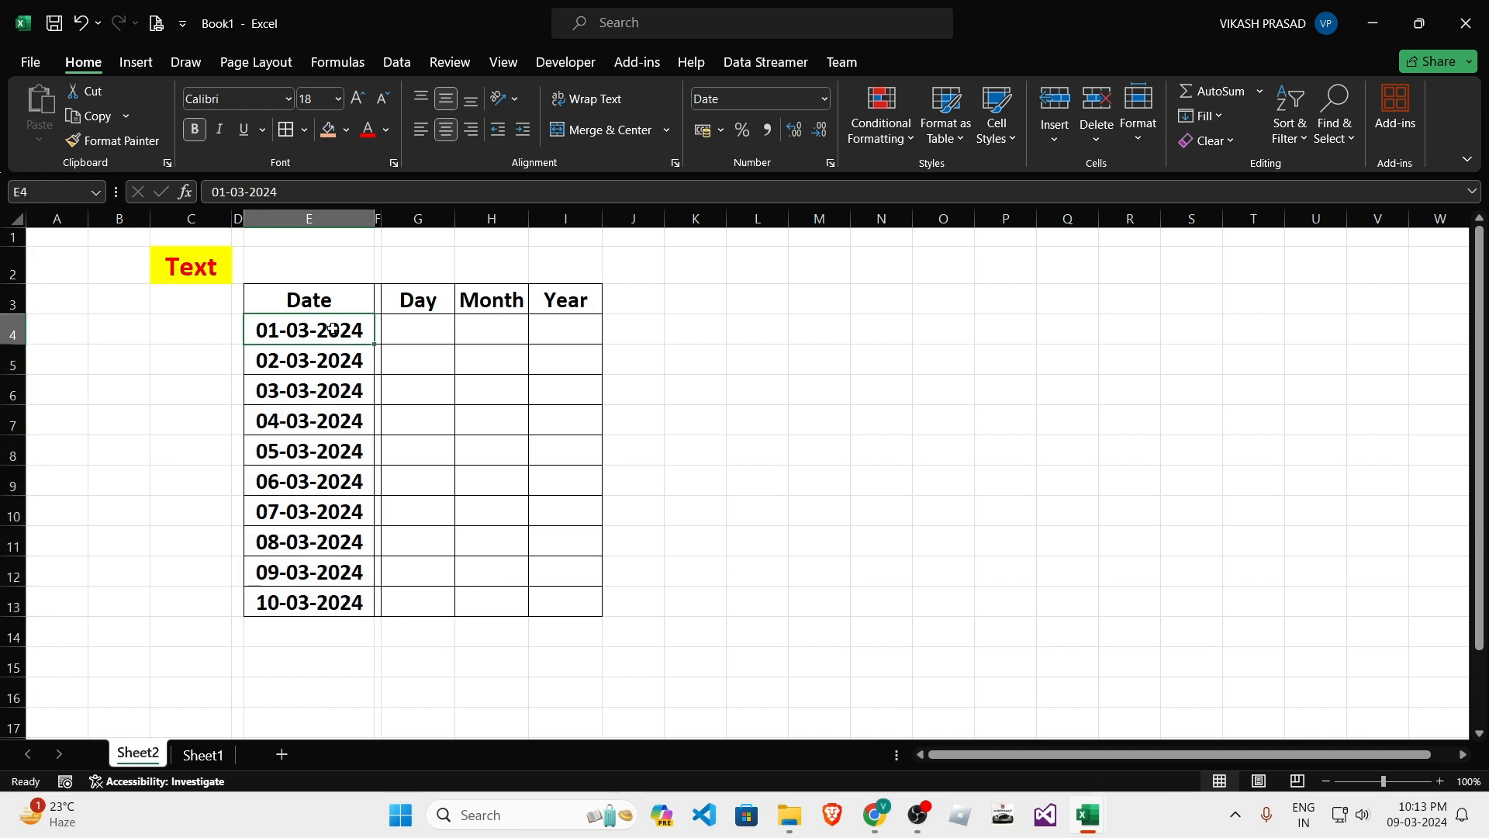
{"action": "left_click_drag", "start_coordinate": [332, 329], "coordinate": [333, 600]}
{"action": "left_click_drag", "start_coordinate": [332, 333], "coordinate": [333, 601]}
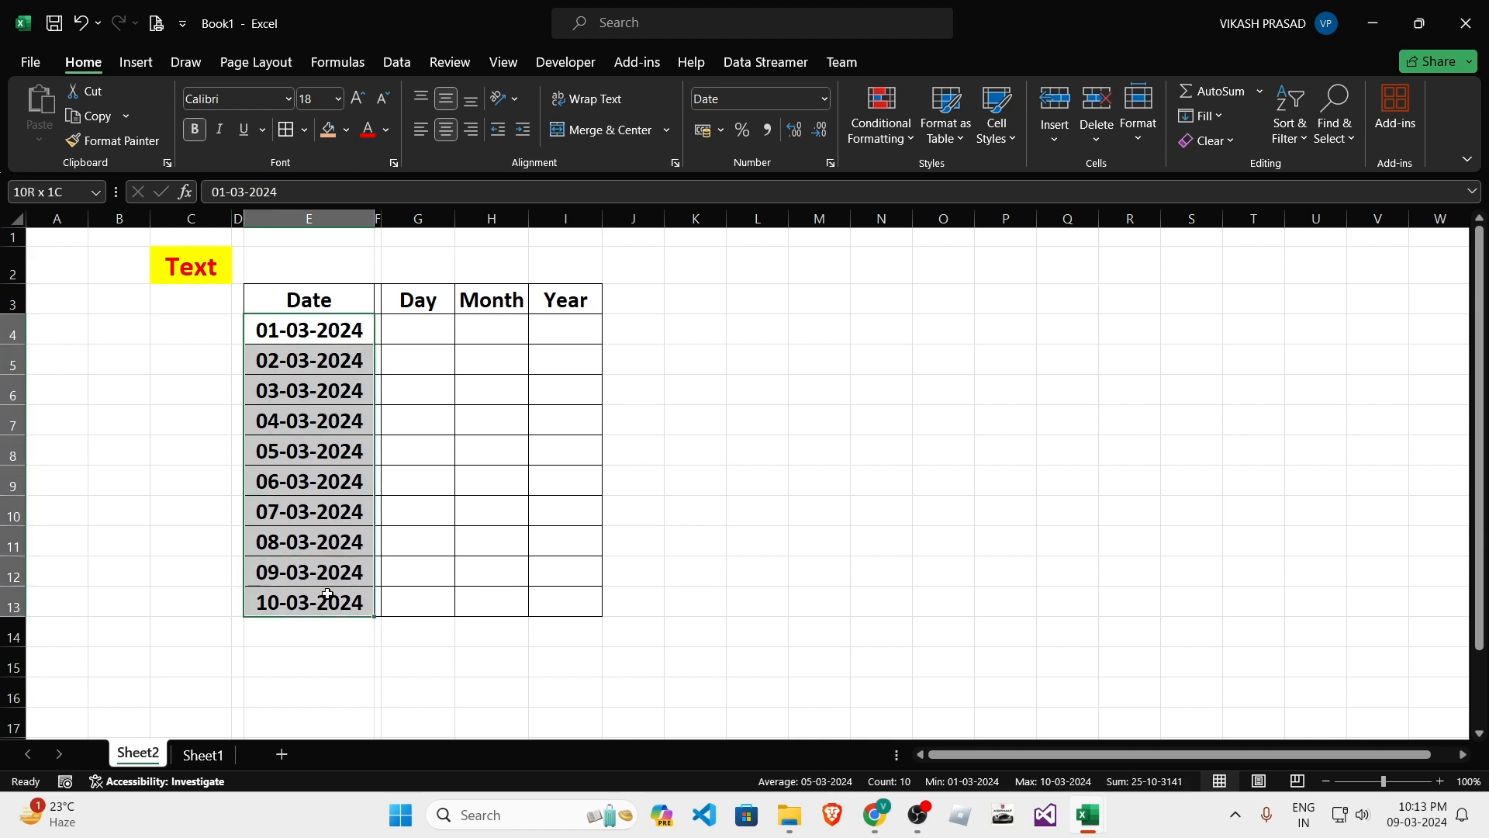
{"action": "left_click_drag", "start_coordinate": [332, 338], "coordinate": [329, 604]}
{"action": "left_click", "coordinate": [491, 541]}
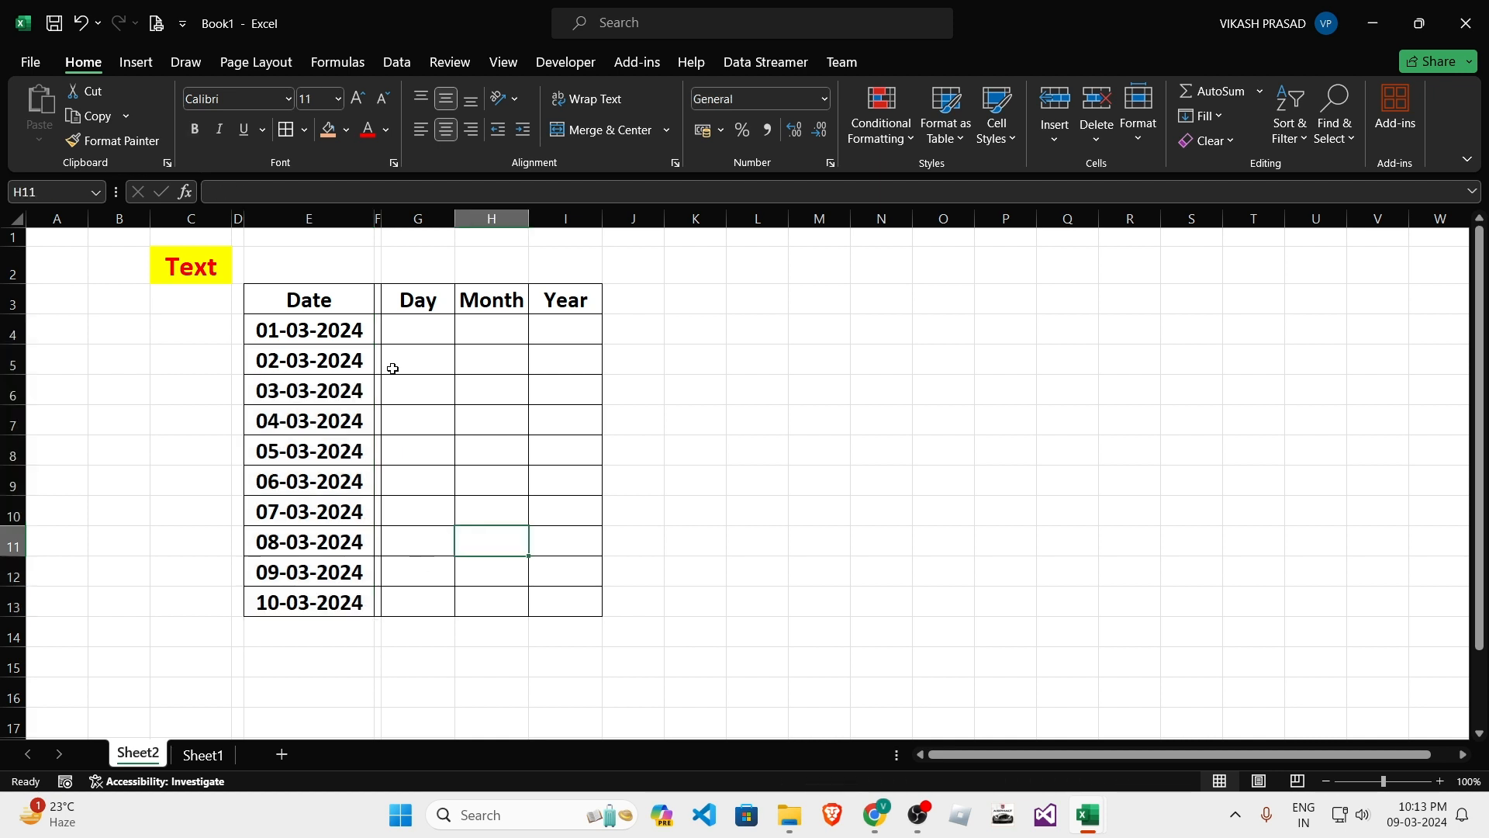
Compare the dates with the Day, Month and Year columns to see which date part each one needs.
{"action": "left_click", "coordinate": [326, 322]}
{"action": "left_click", "coordinate": [425, 329]}
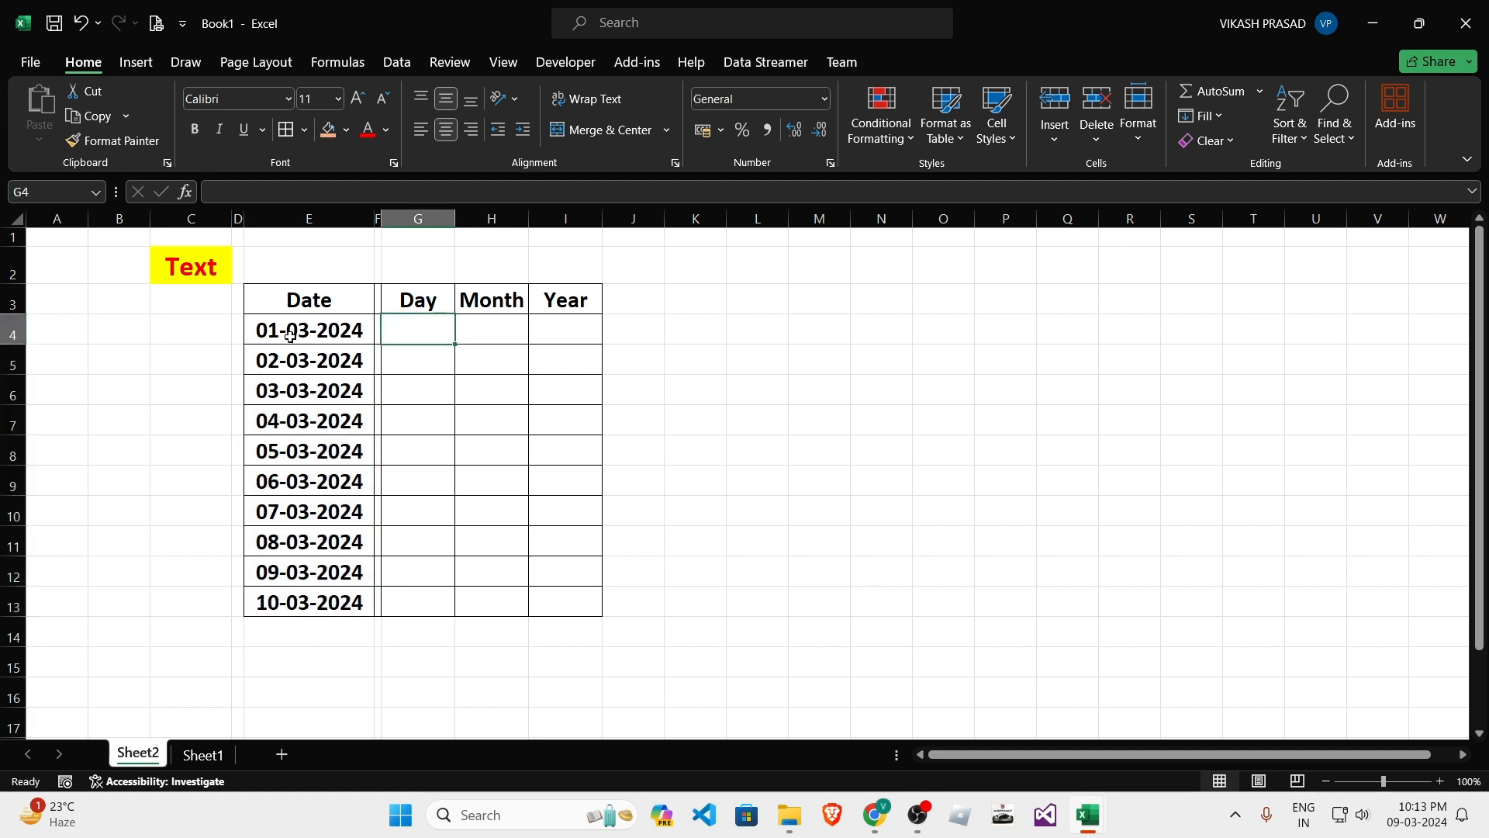
{"action": "left_click_drag", "start_coordinate": [388, 332], "coordinate": [422, 604]}
{"action": "left_click_drag", "start_coordinate": [508, 326], "coordinate": [495, 591]}
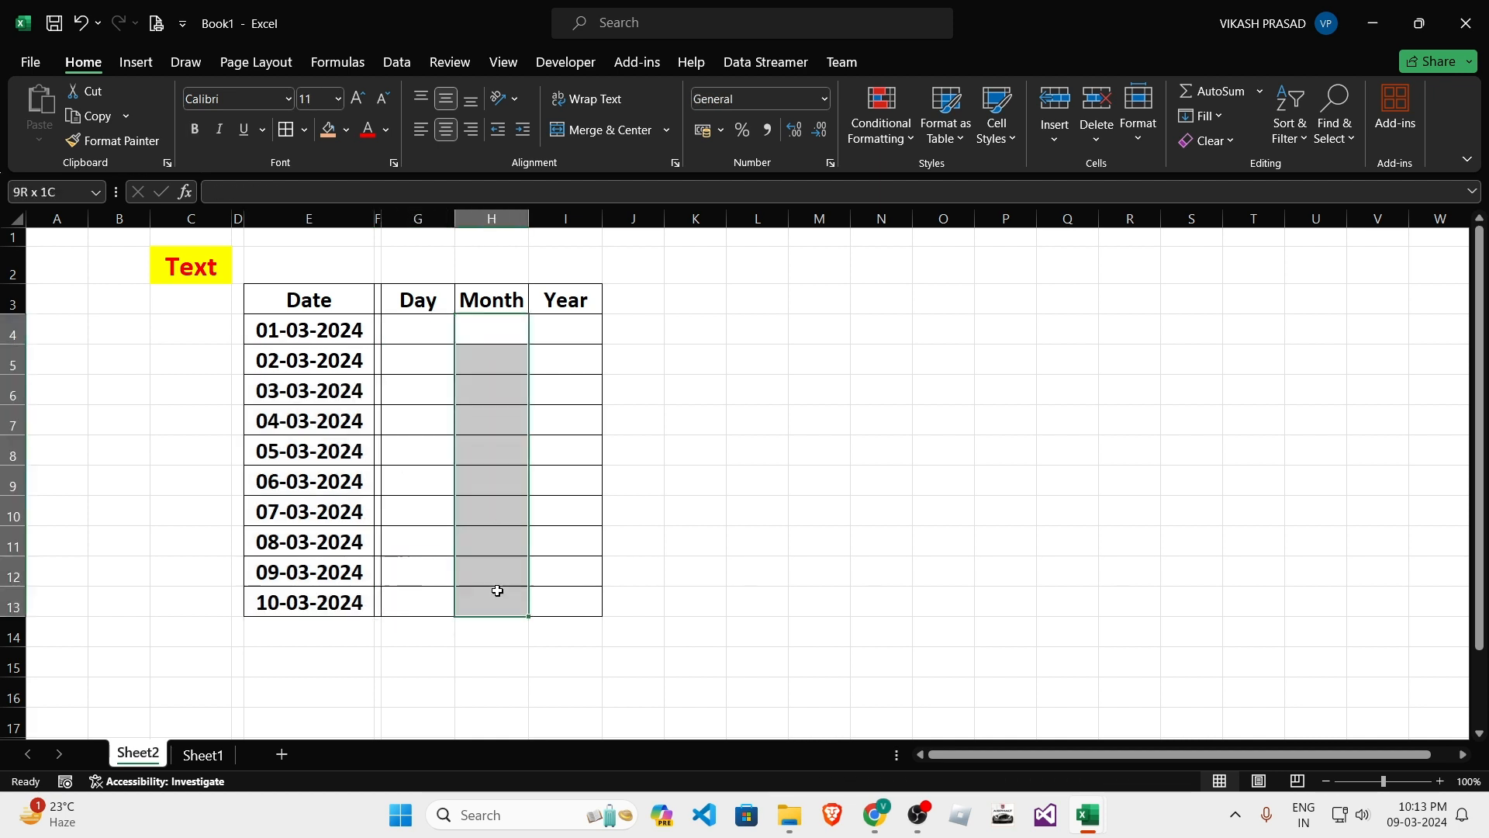
{"action": "left_click_drag", "start_coordinate": [583, 344], "coordinate": [558, 608]}
{"action": "left_click", "coordinate": [338, 341]}
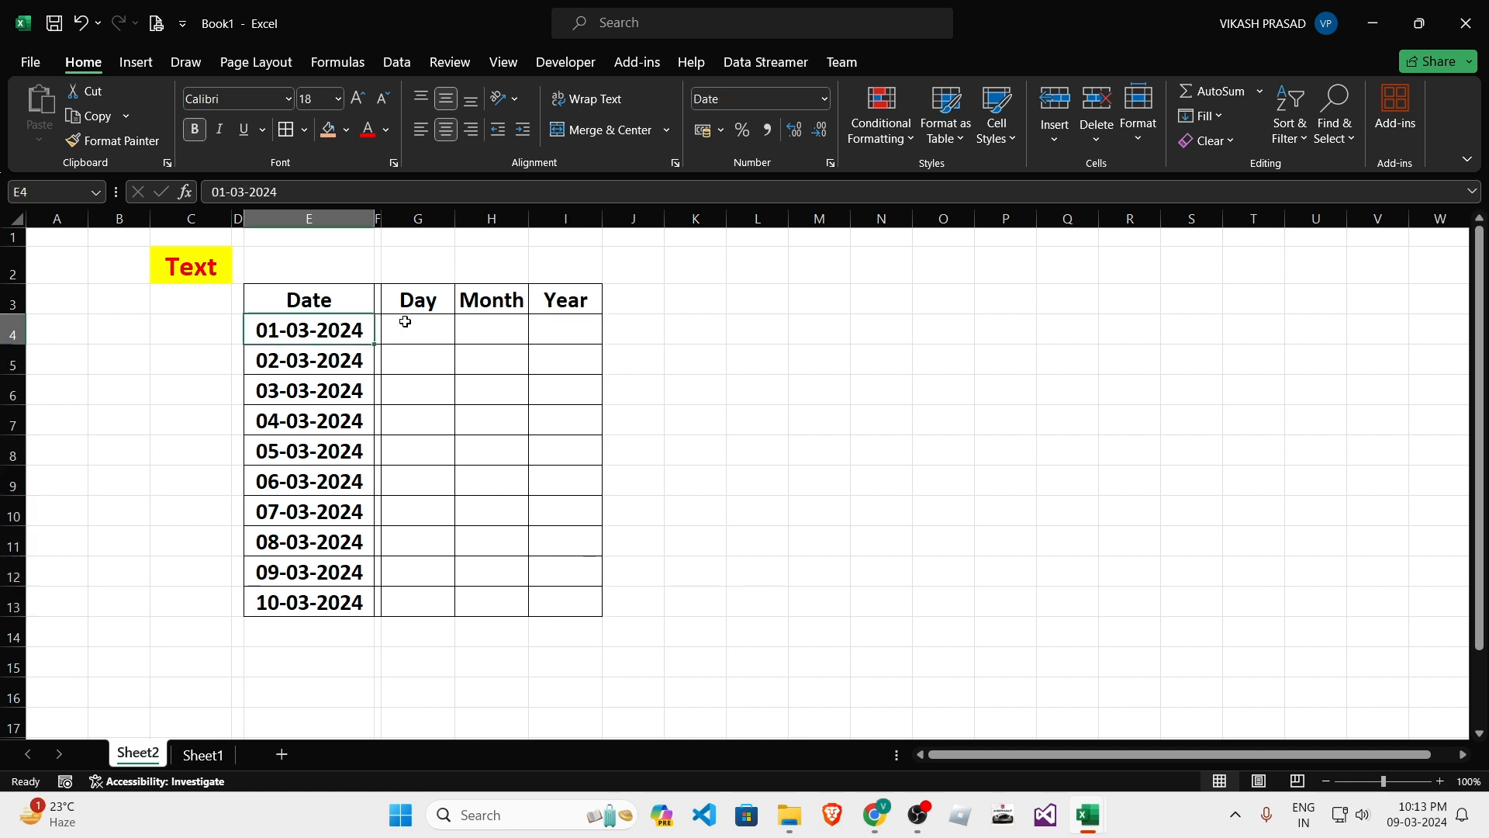
{"action": "left_click", "coordinate": [402, 320]}
{"action": "left_click_drag", "start_coordinate": [273, 298], "coordinate": [578, 626]}
{"action": "left_click", "coordinate": [493, 450]}
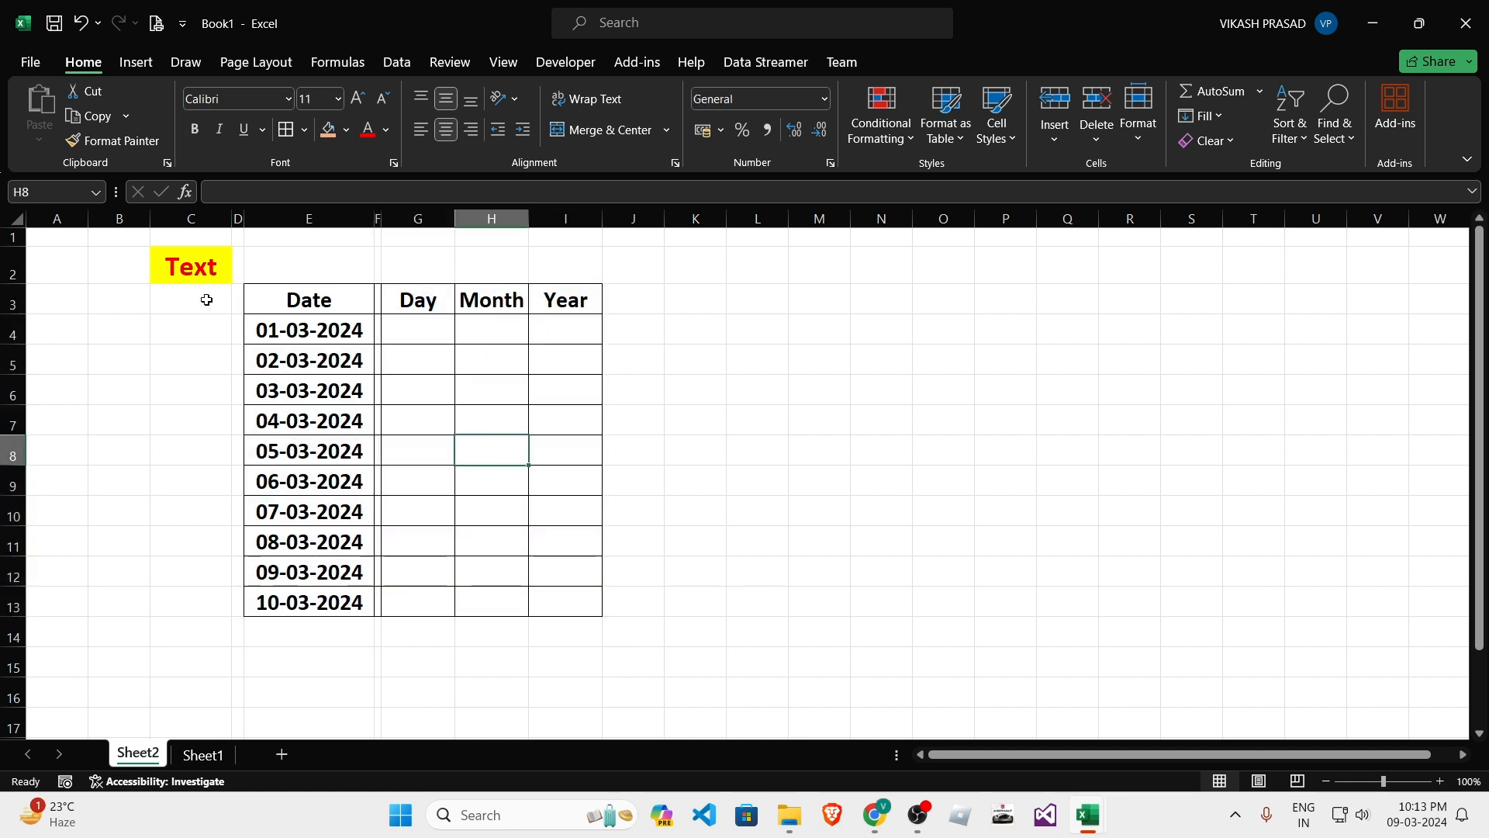
{"action": "left_click", "coordinate": [183, 270]}
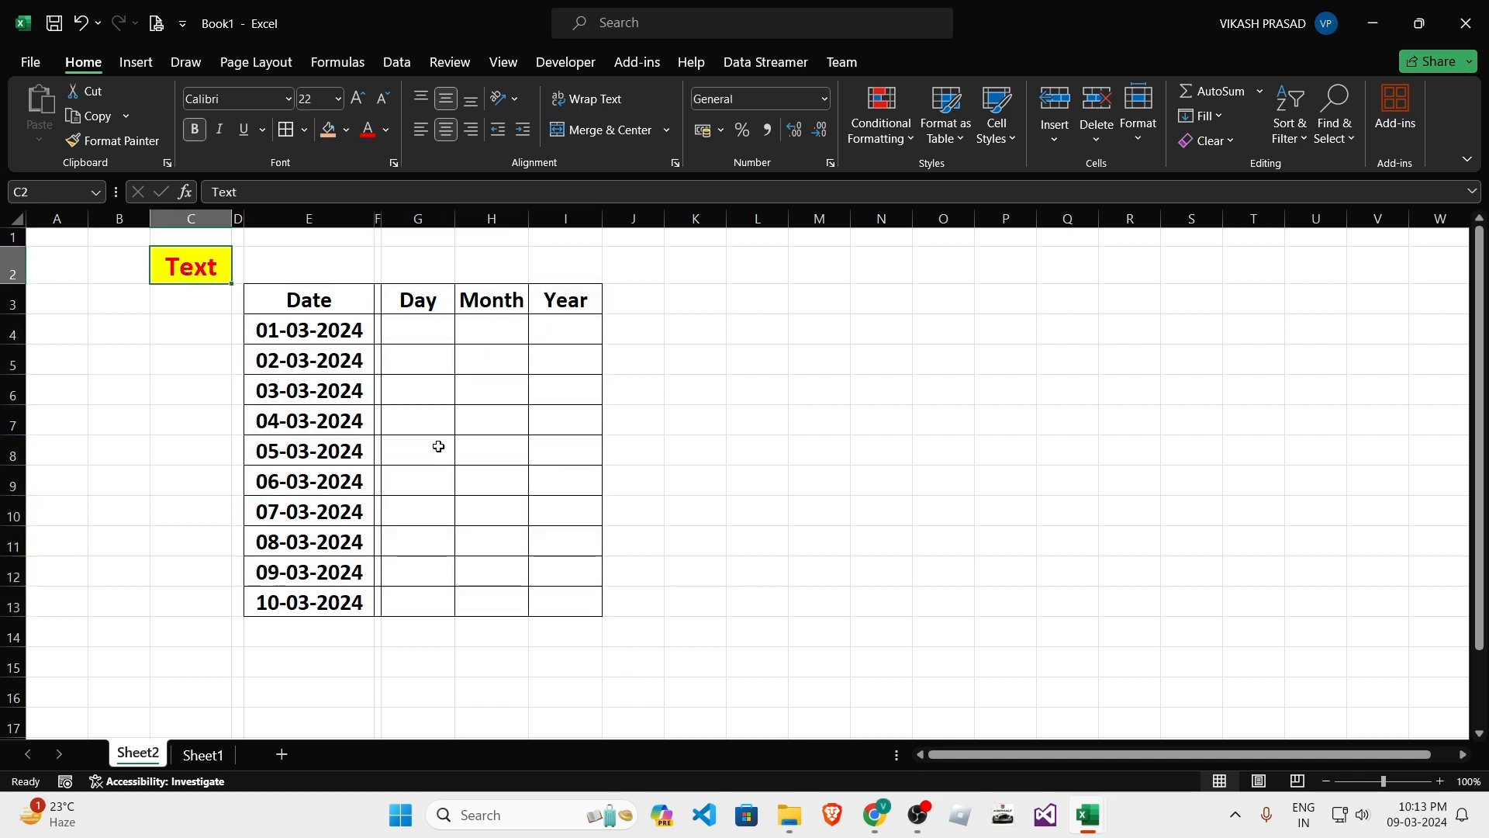
{"action": "left_click", "coordinate": [483, 439]}
{"action": "left_click", "coordinate": [421, 337]}
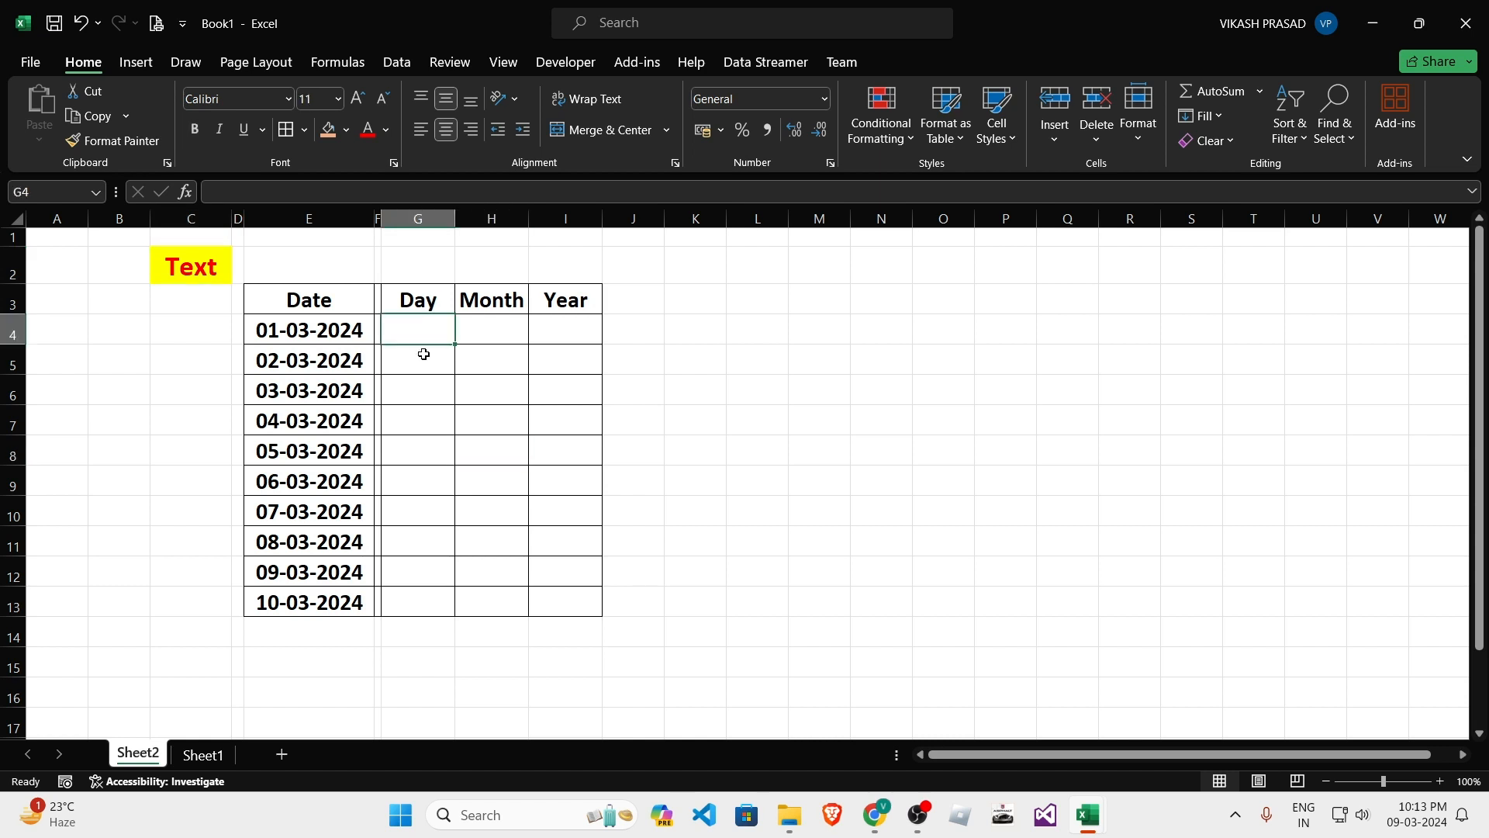
{"action": "left_click", "coordinate": [338, 349]}
{"action": "left_click", "coordinate": [420, 339]}
{"action": "left_click", "coordinate": [305, 330]}
{"action": "left_click", "coordinate": [411, 330]}
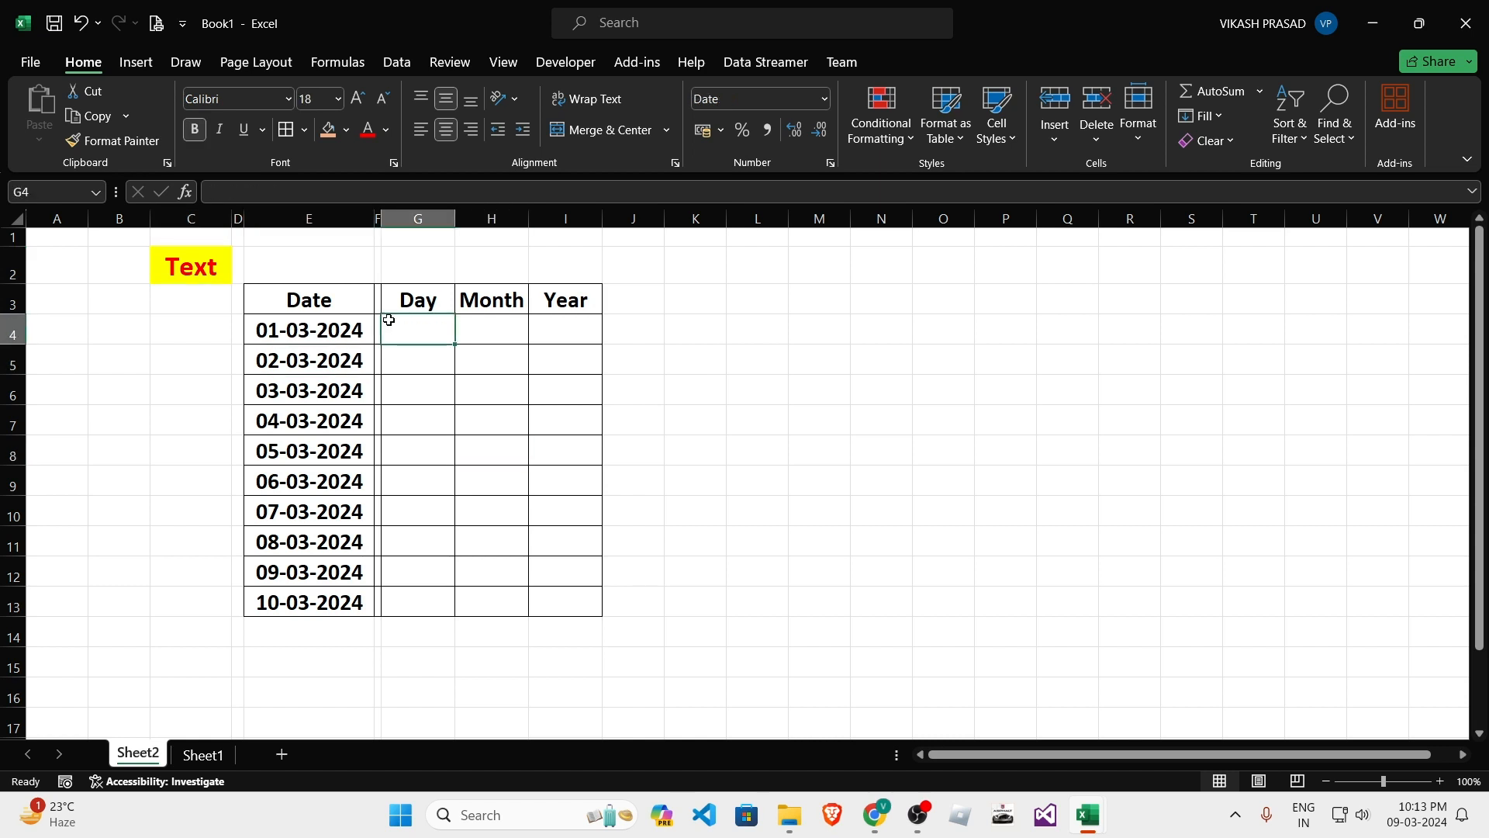
{"action": "left_click", "coordinate": [508, 339]}
{"action": "left_click", "coordinate": [542, 328]}
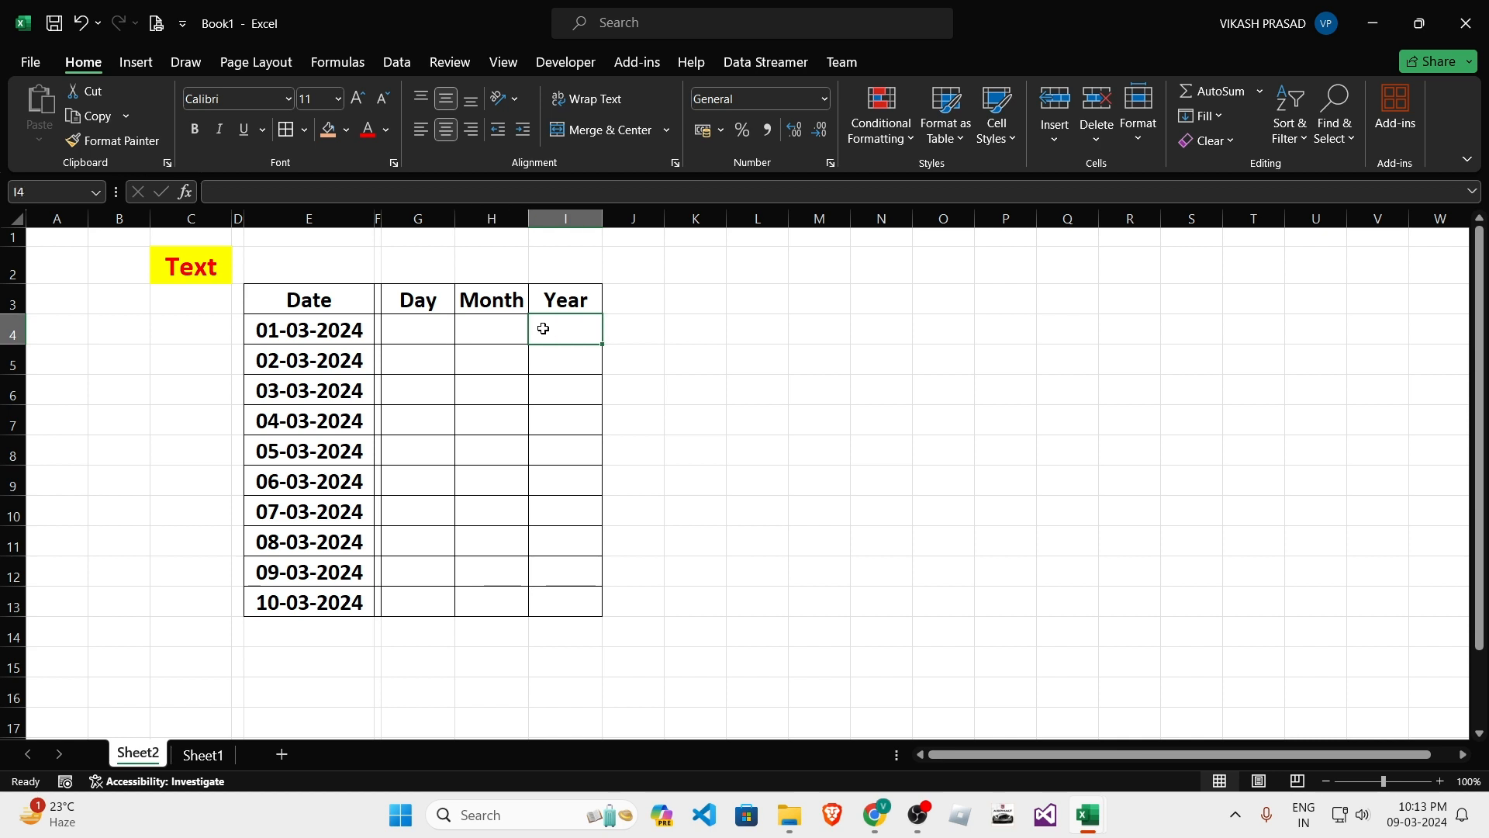
{"action": "left_click", "coordinate": [284, 328]}
{"action": "left_click", "coordinate": [632, 328]}
{"action": "left_click_drag", "start_coordinate": [411, 333], "coordinate": [570, 602]}
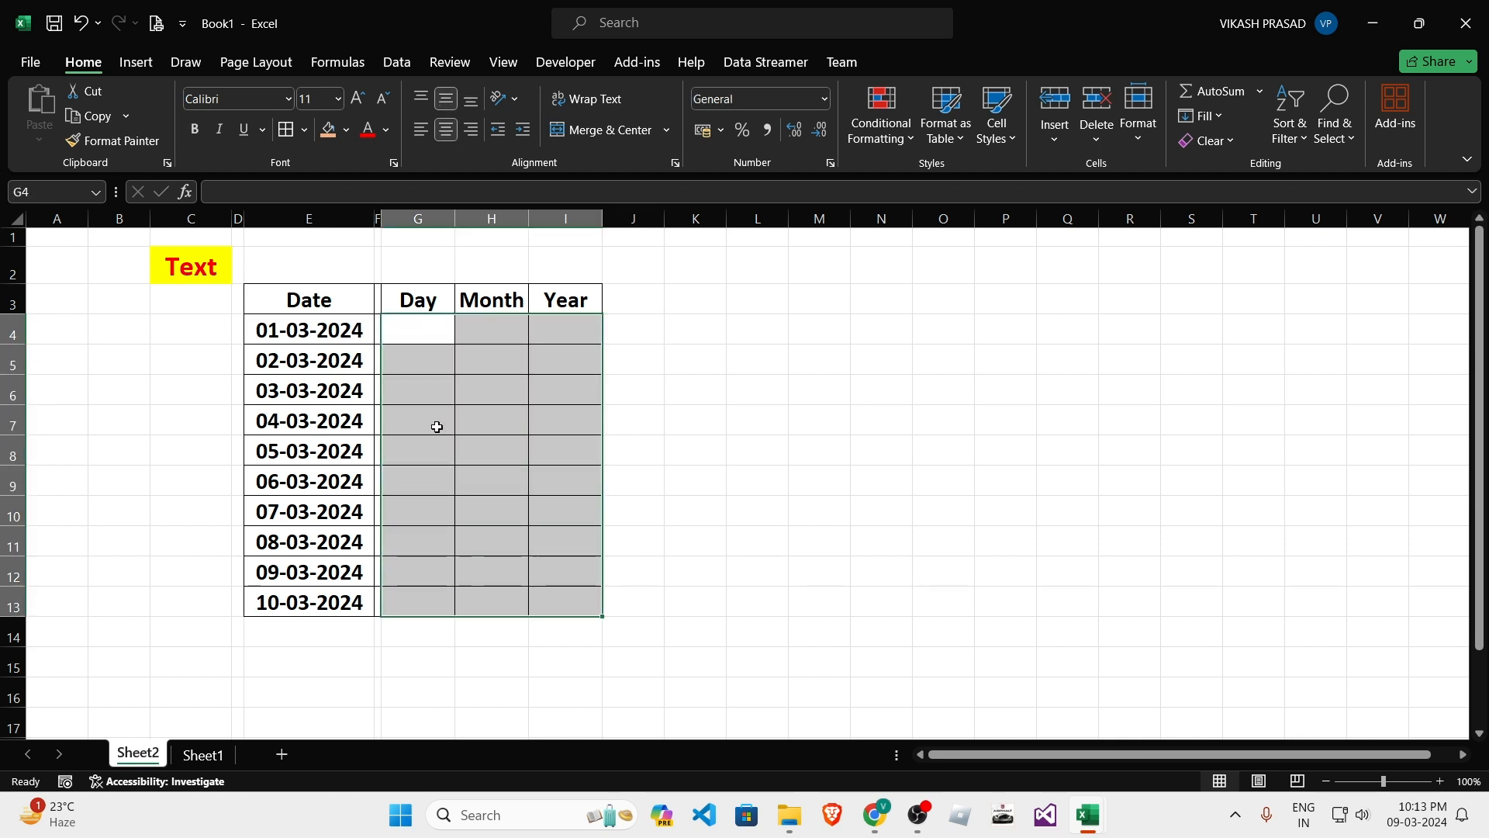
Enter the formula =TEXT(E4,"DD") in cell G4 to extract the day from the first date.
{"action": "left_click", "coordinate": [433, 339]}
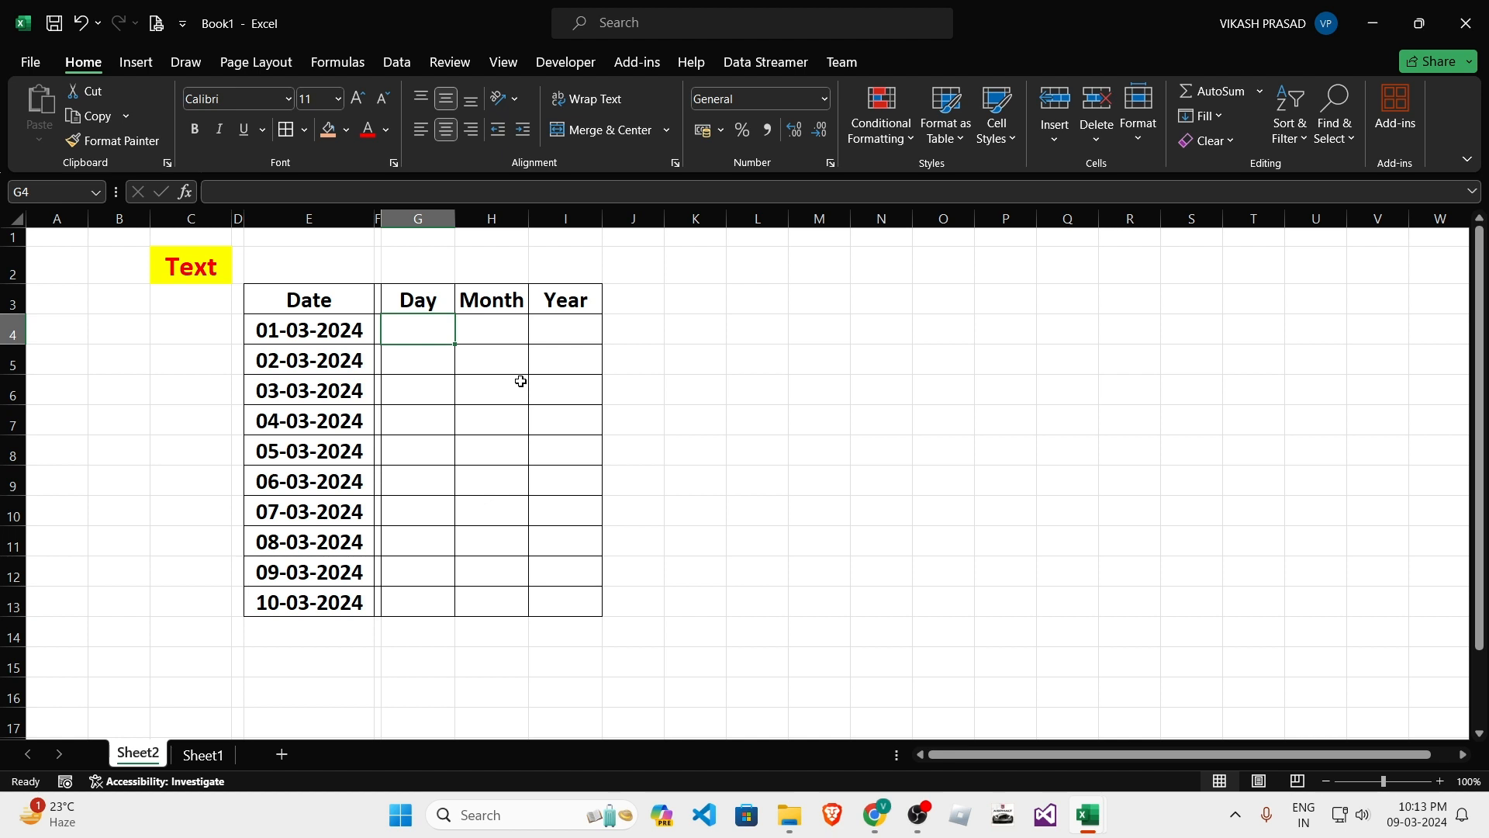
{"action": "type", "text": "="}
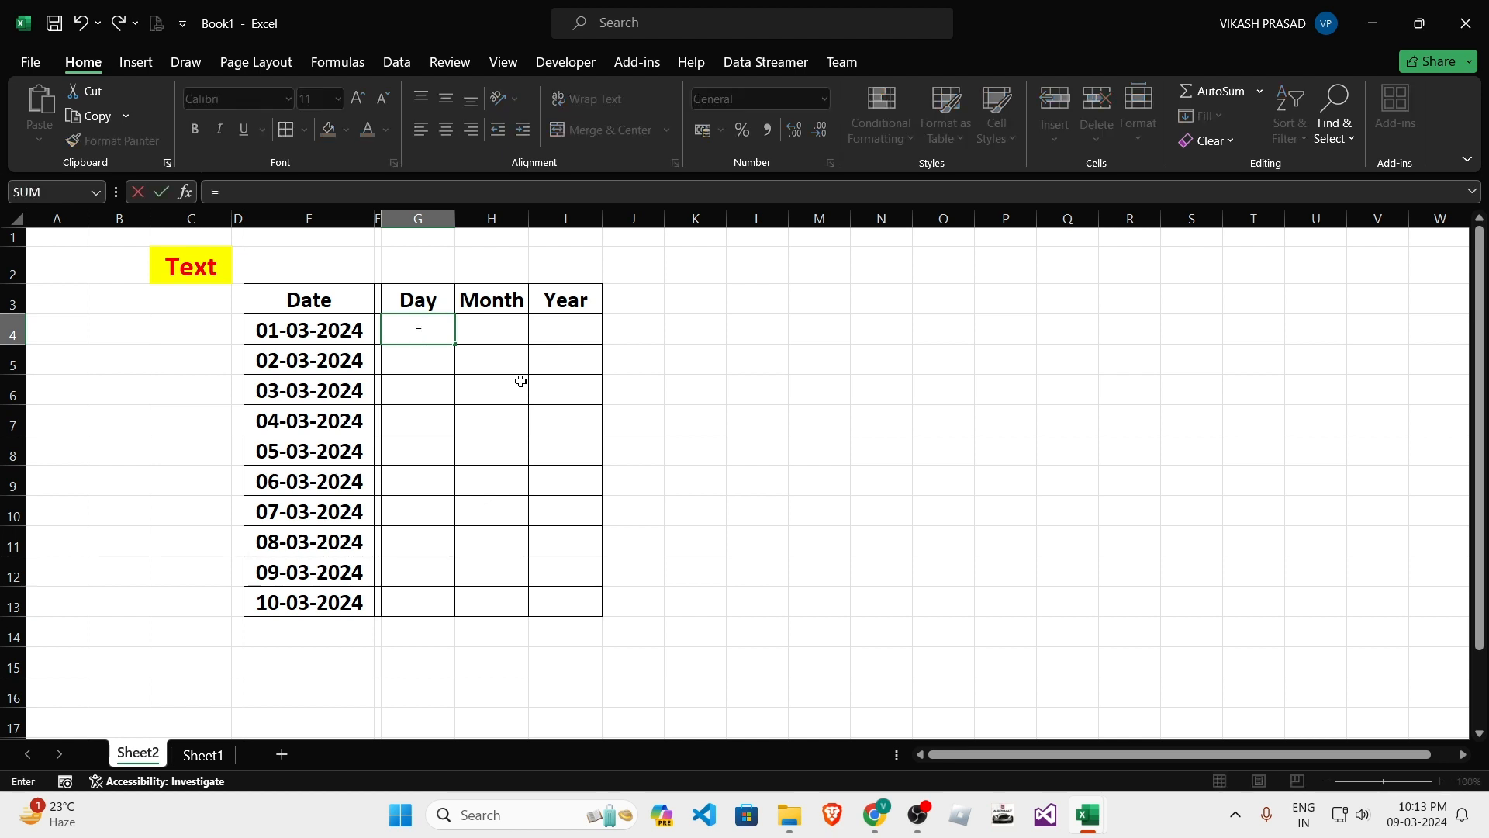
{"action": "type", "text": "text"}
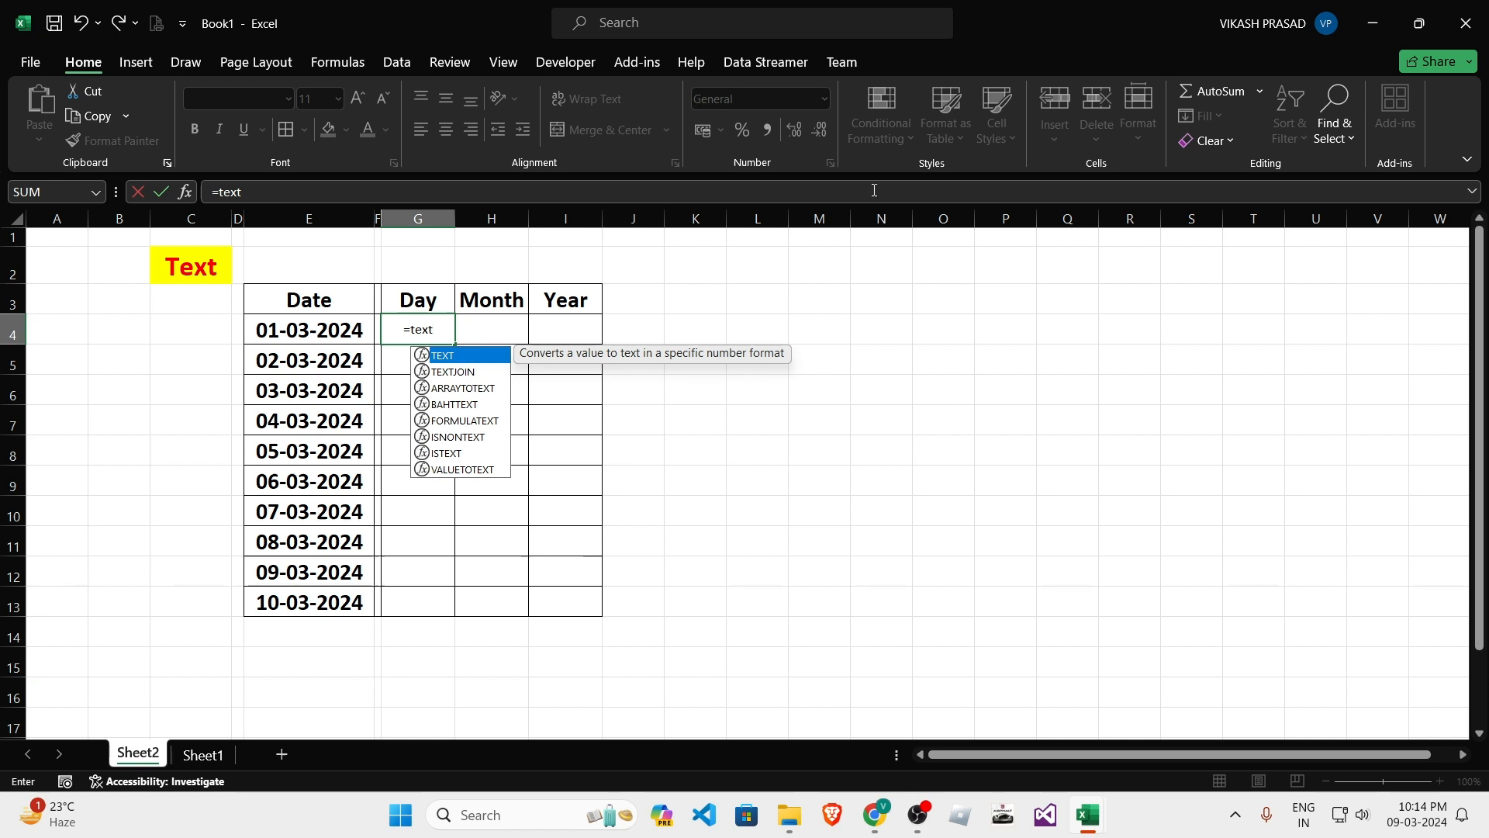
{"action": "key", "text": "Tab"}
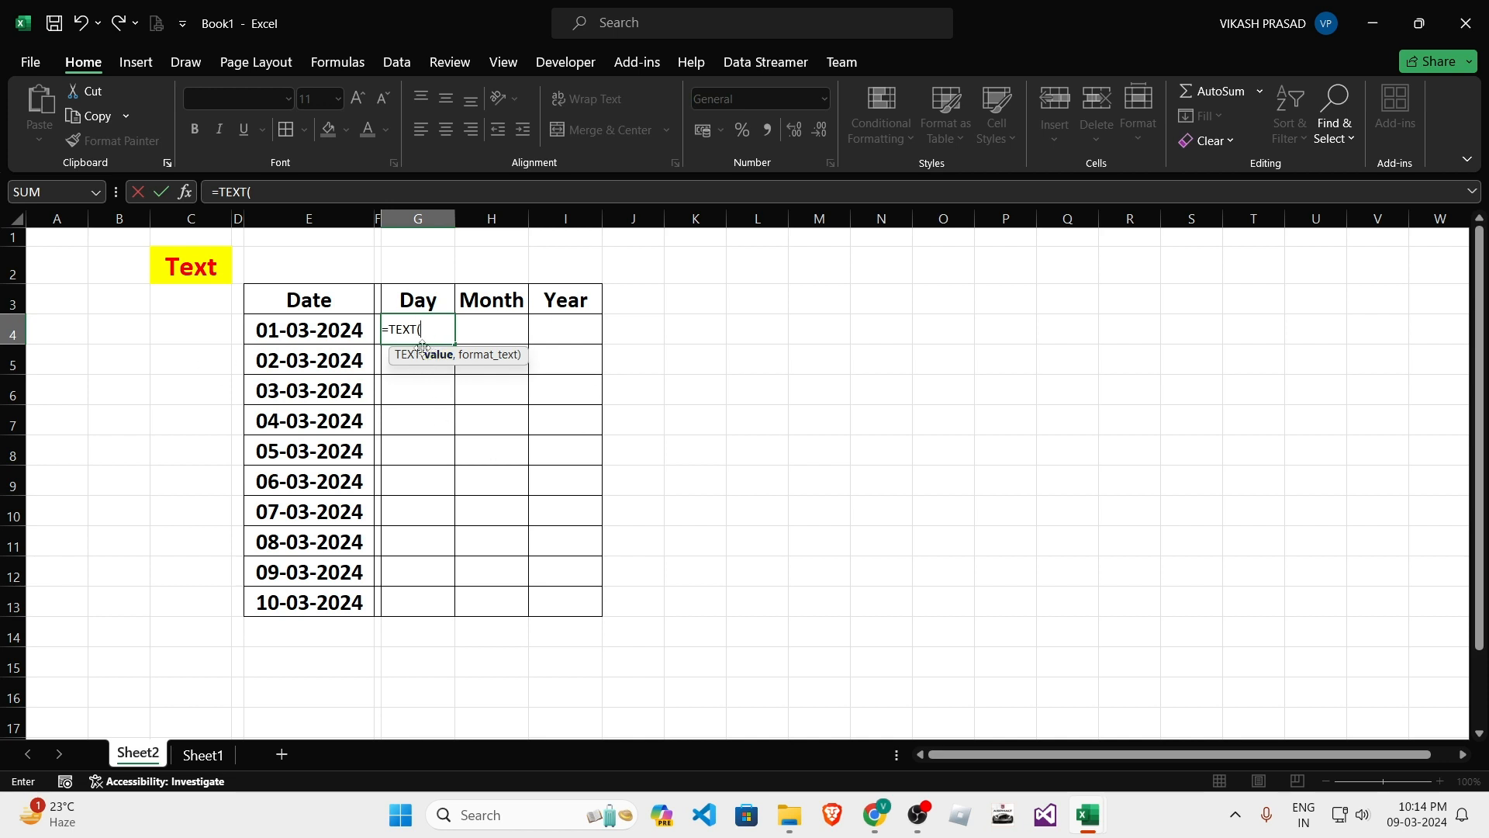
{"action": "left_click", "coordinate": [266, 331]}
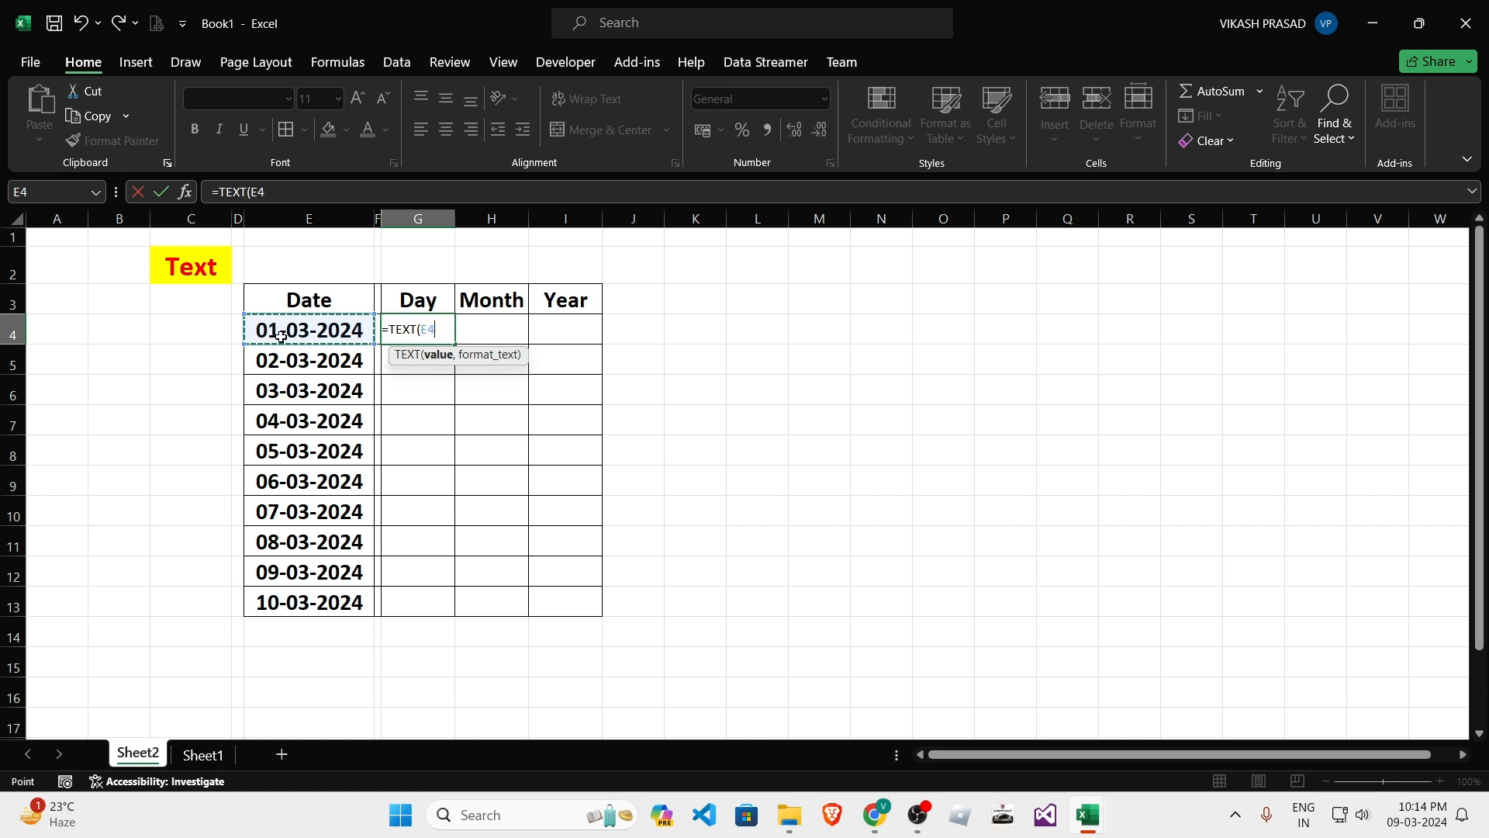
{"action": "key", "text": "BackSpace"}
{"action": "key", "text": "BackSpace"}
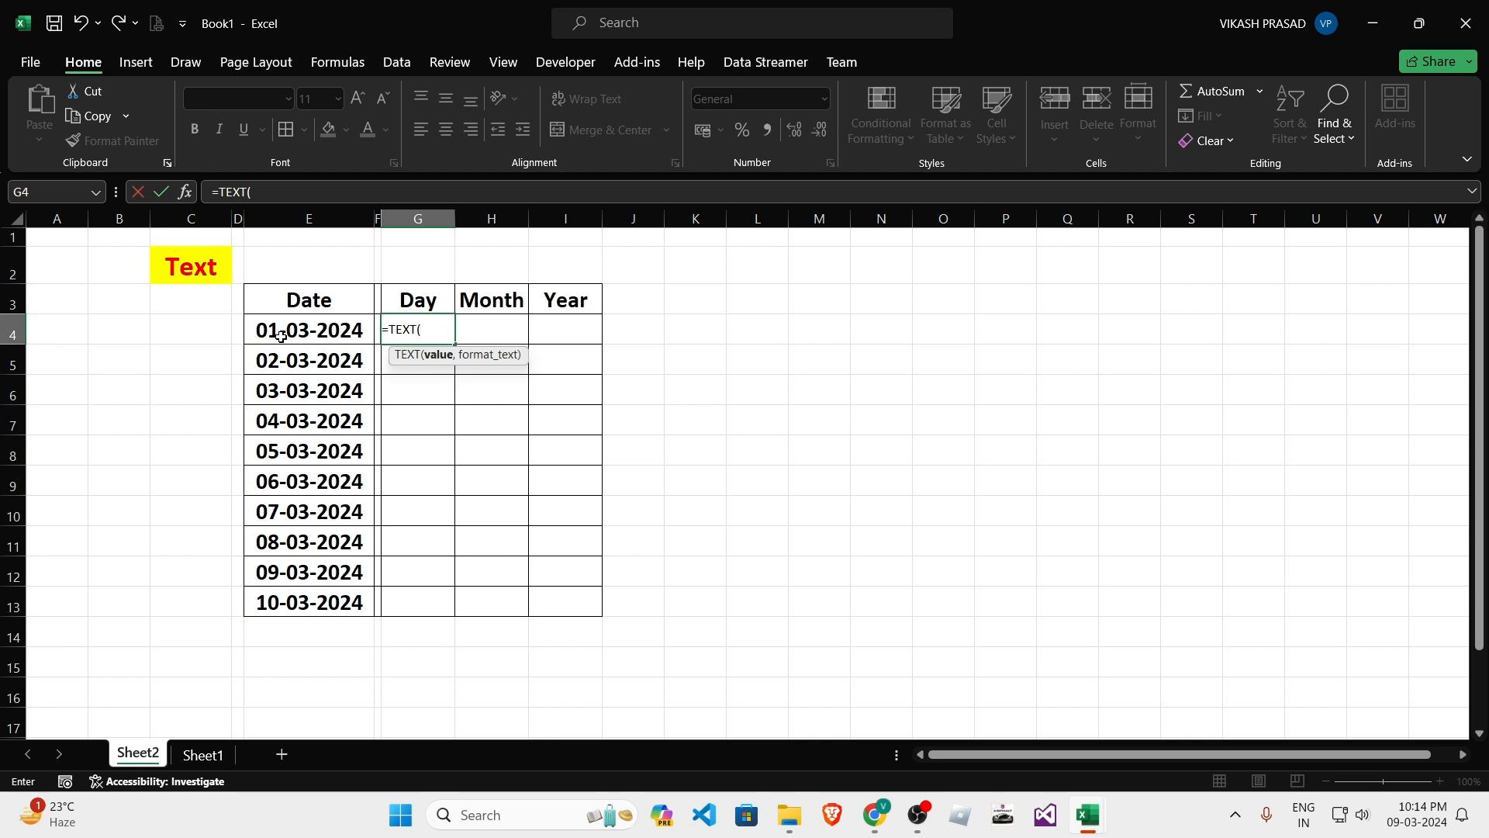
{"action": "left_click", "coordinate": [281, 336]}
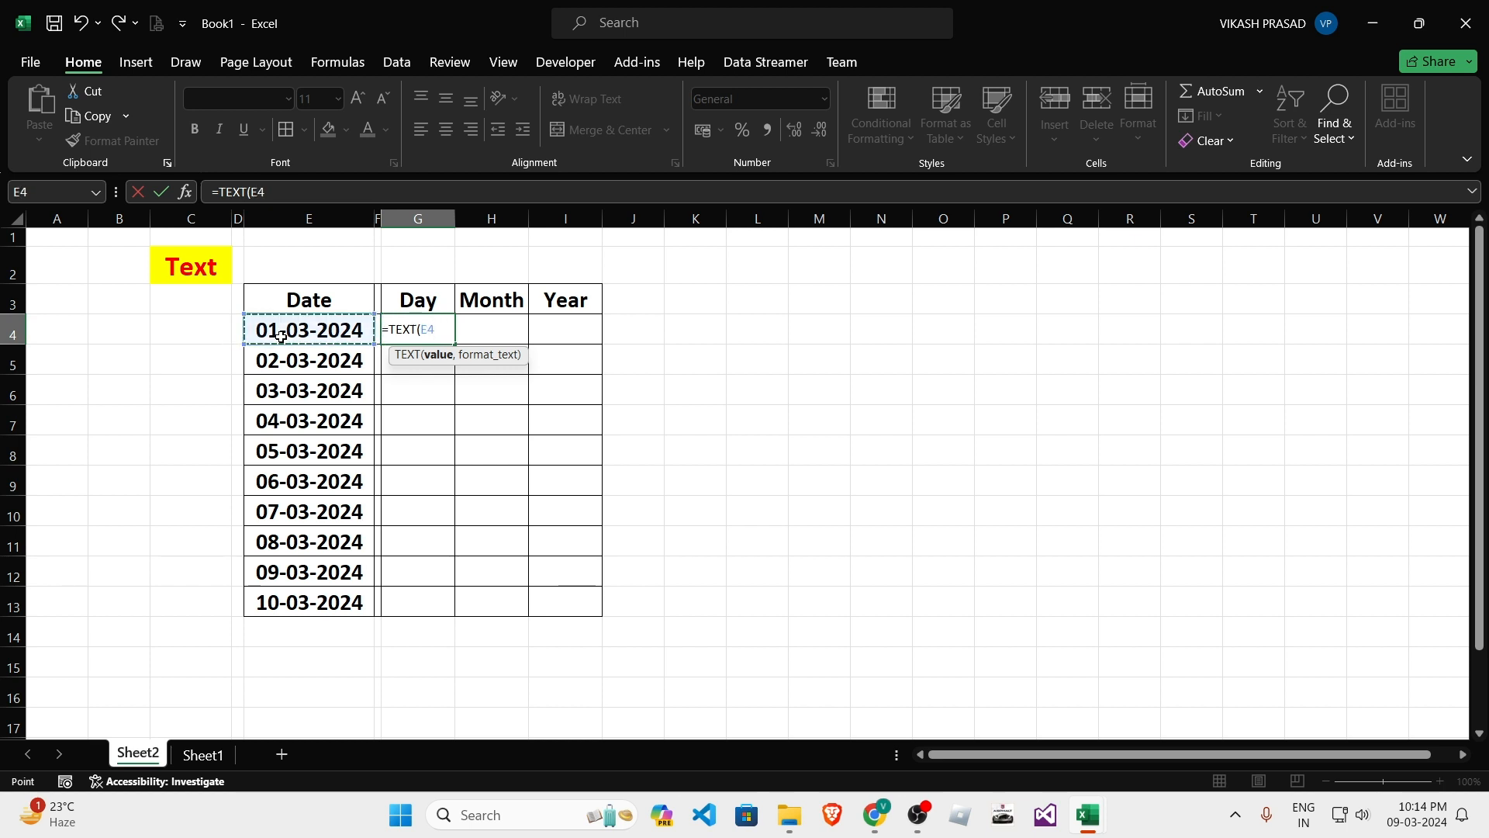
{"action": "type", "text": ","}
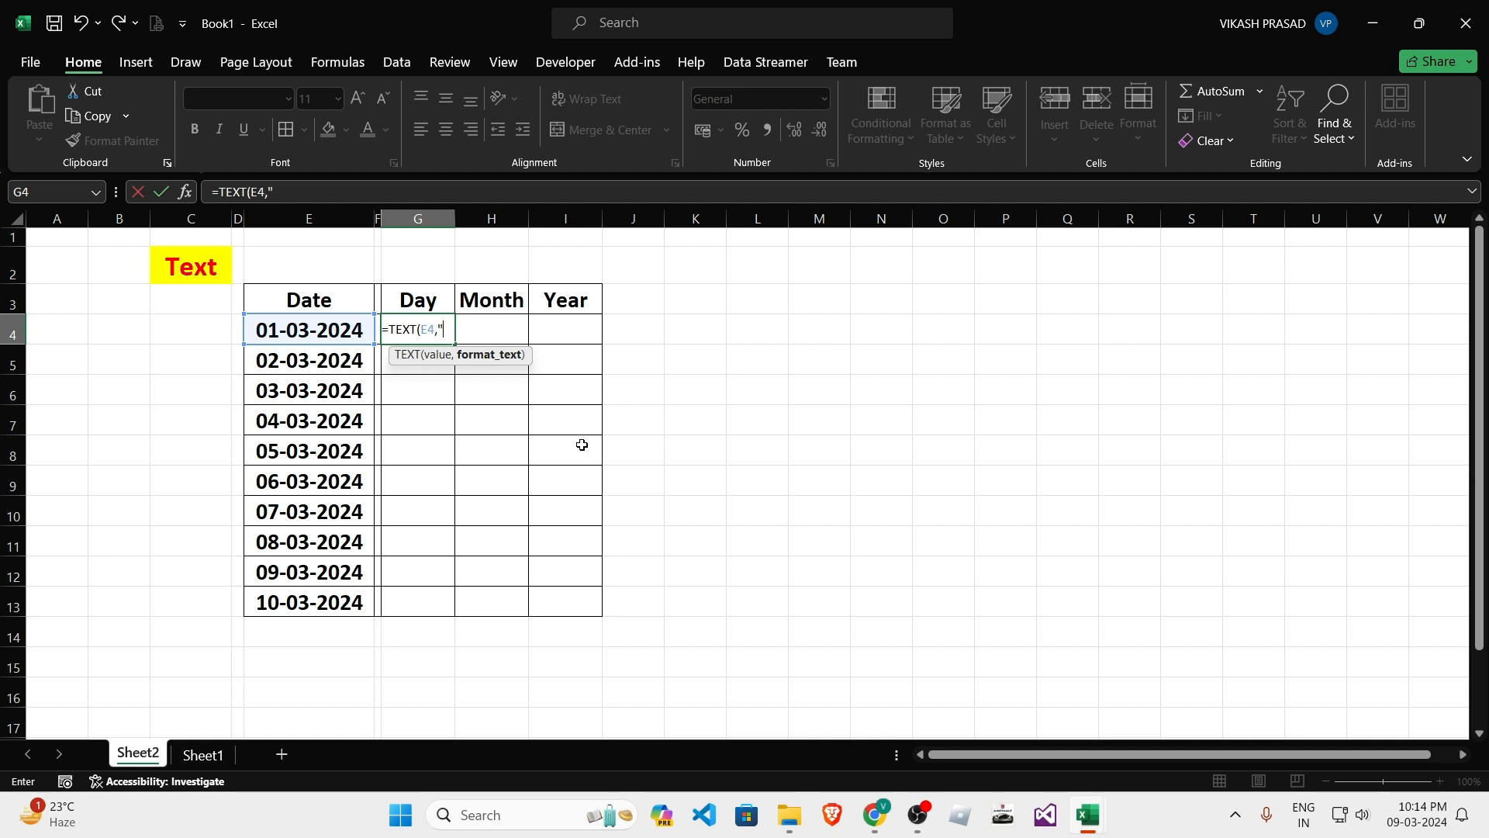
{"action": "type", "text": "DD"}
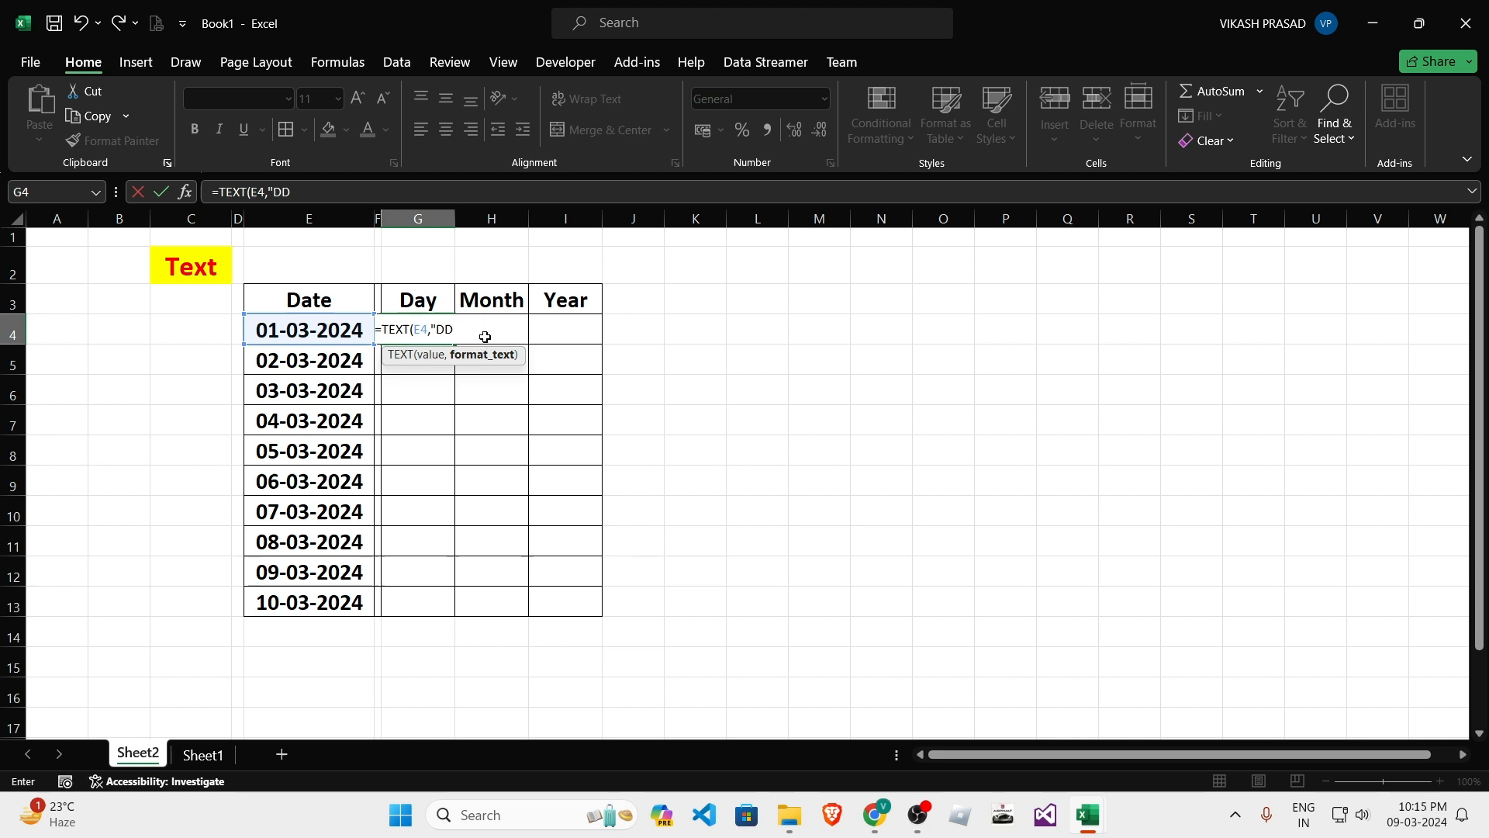
{"action": "type", "text": "\")"}
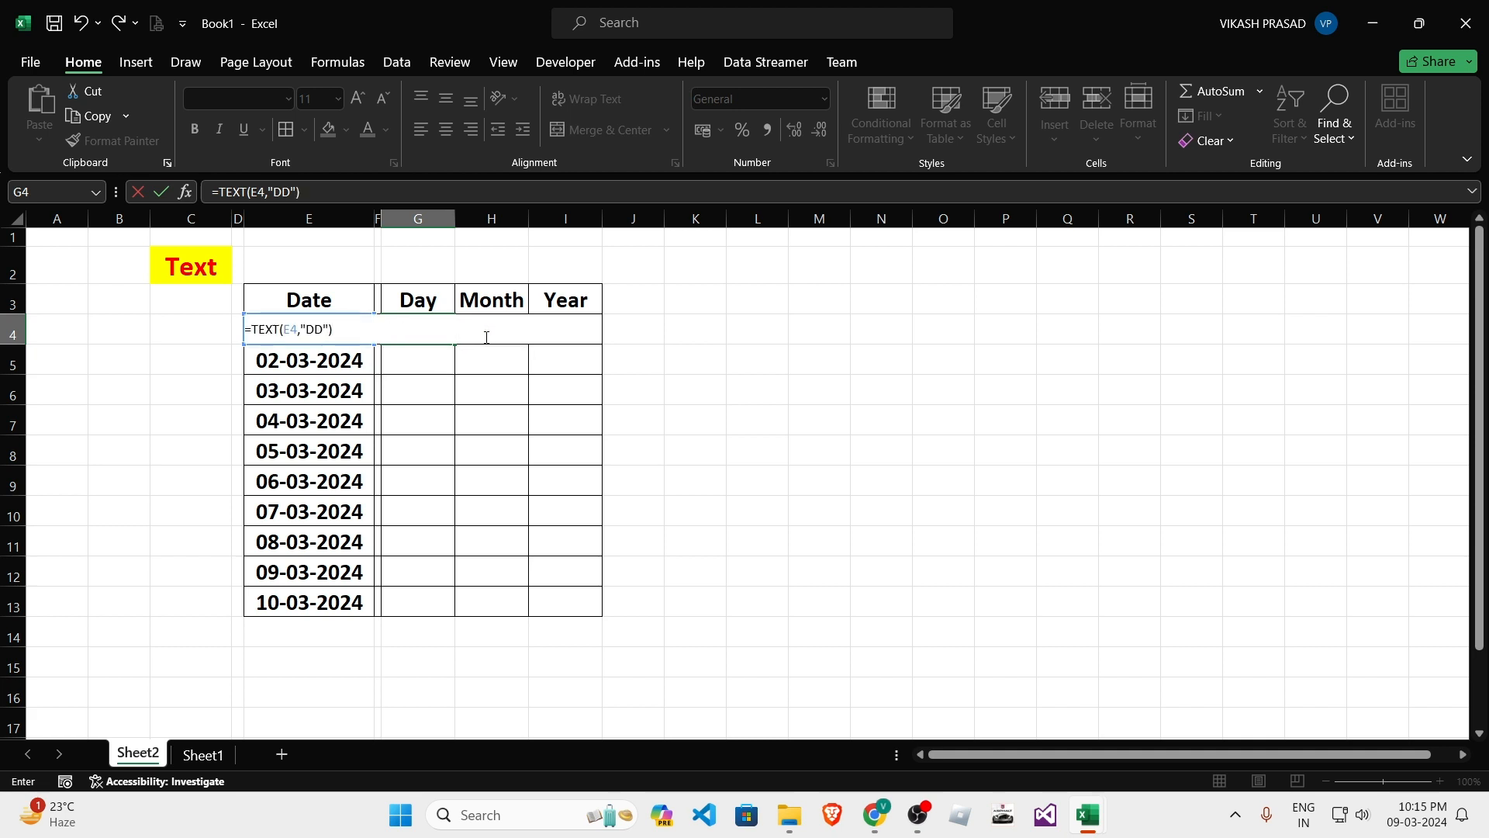
{"action": "key", "text": "Return"}
{"action": "key", "text": "Up"}
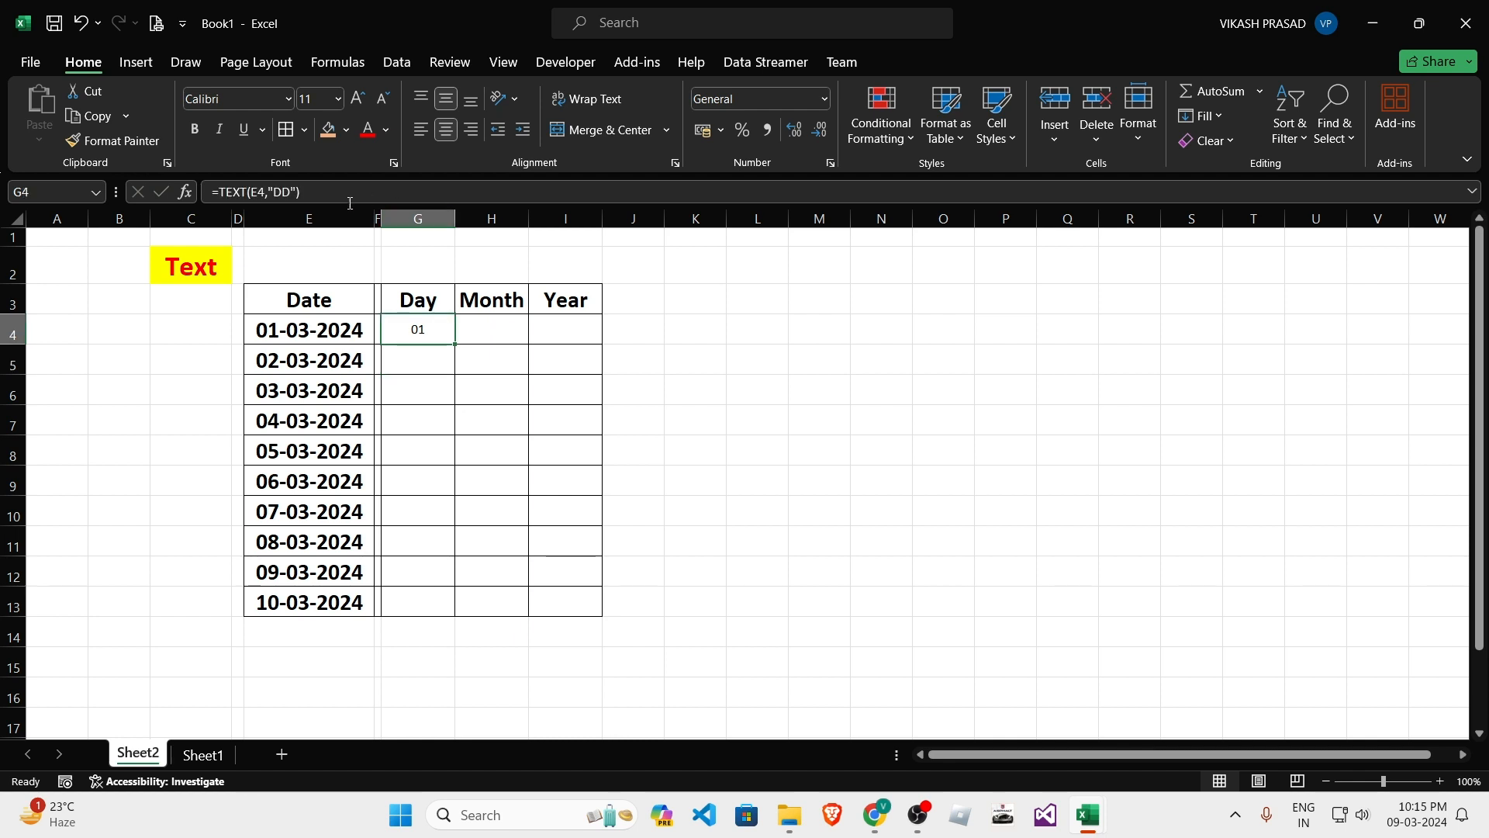
Try a day format without a leading zero in cell G4's TEXT formula.
{"action": "left_click", "coordinate": [293, 192]}
{"action": "key", "text": "Return"}
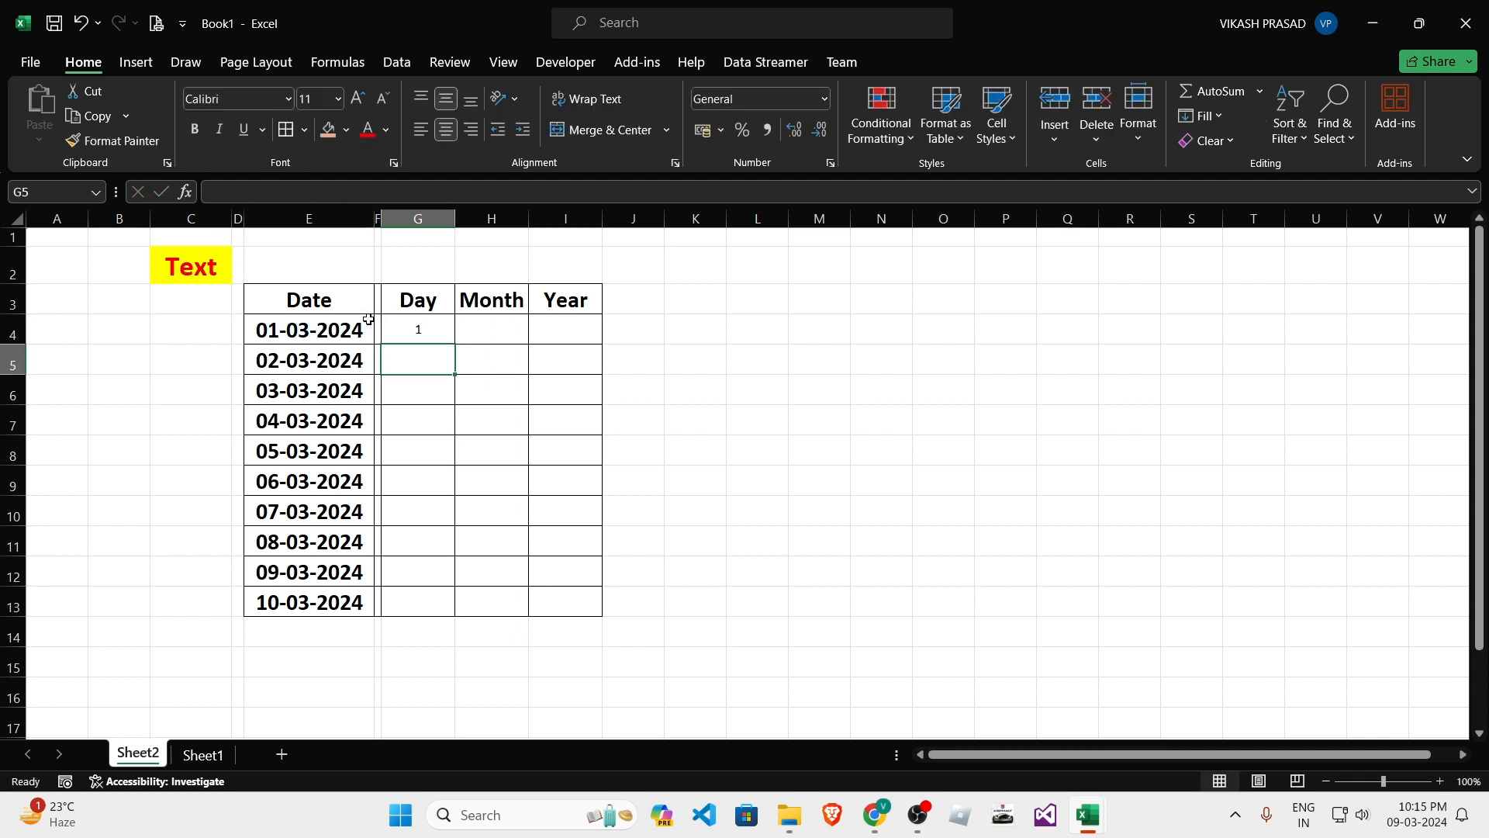
{"action": "left_click", "coordinate": [414, 324]}
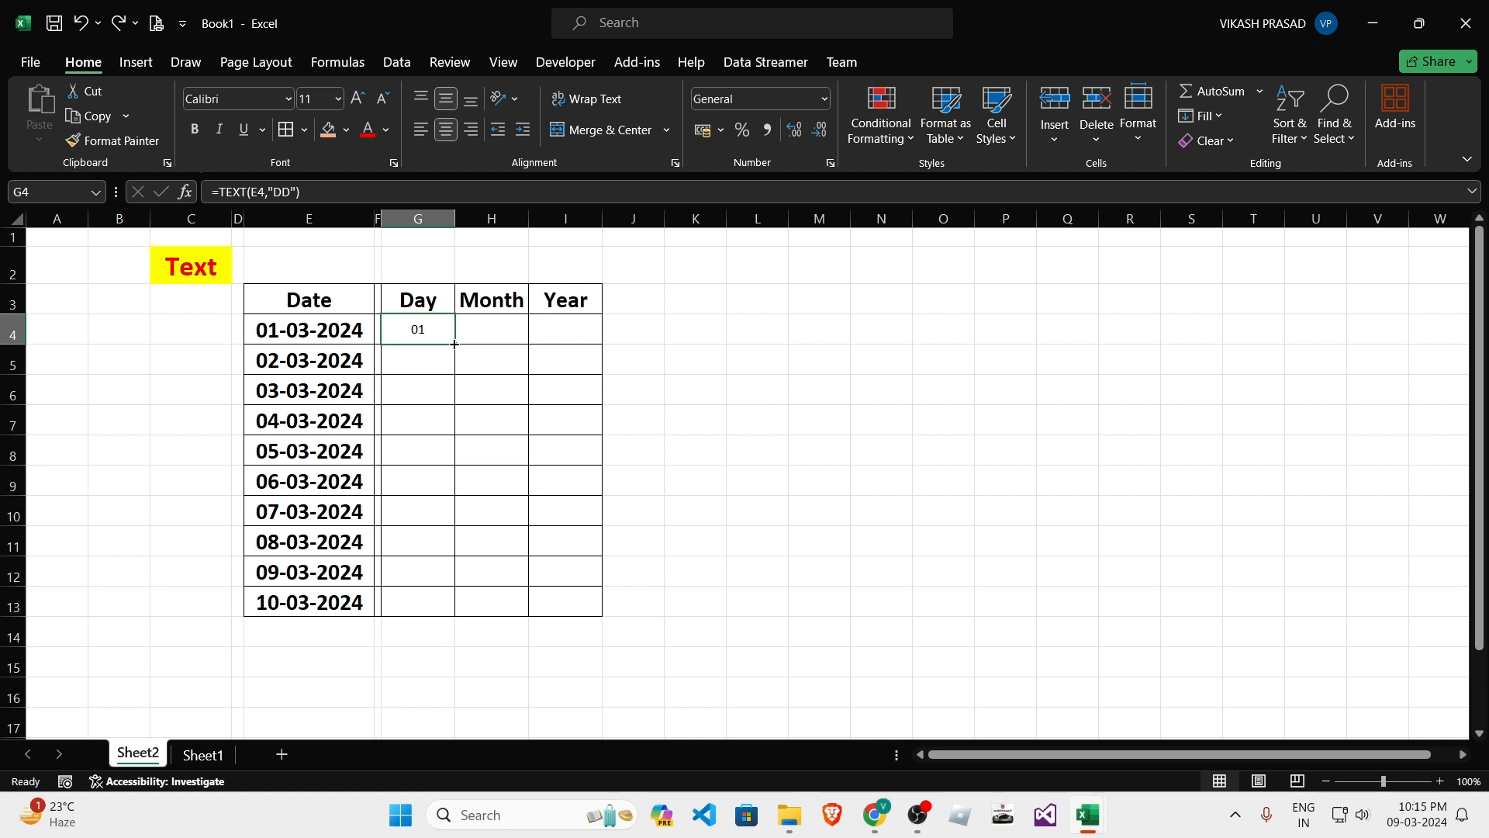
Fill the day formula from G4 down to G13 and check the Day column's entries.
{"action": "left_click_drag", "start_coordinate": [454, 344], "coordinate": [432, 614]}
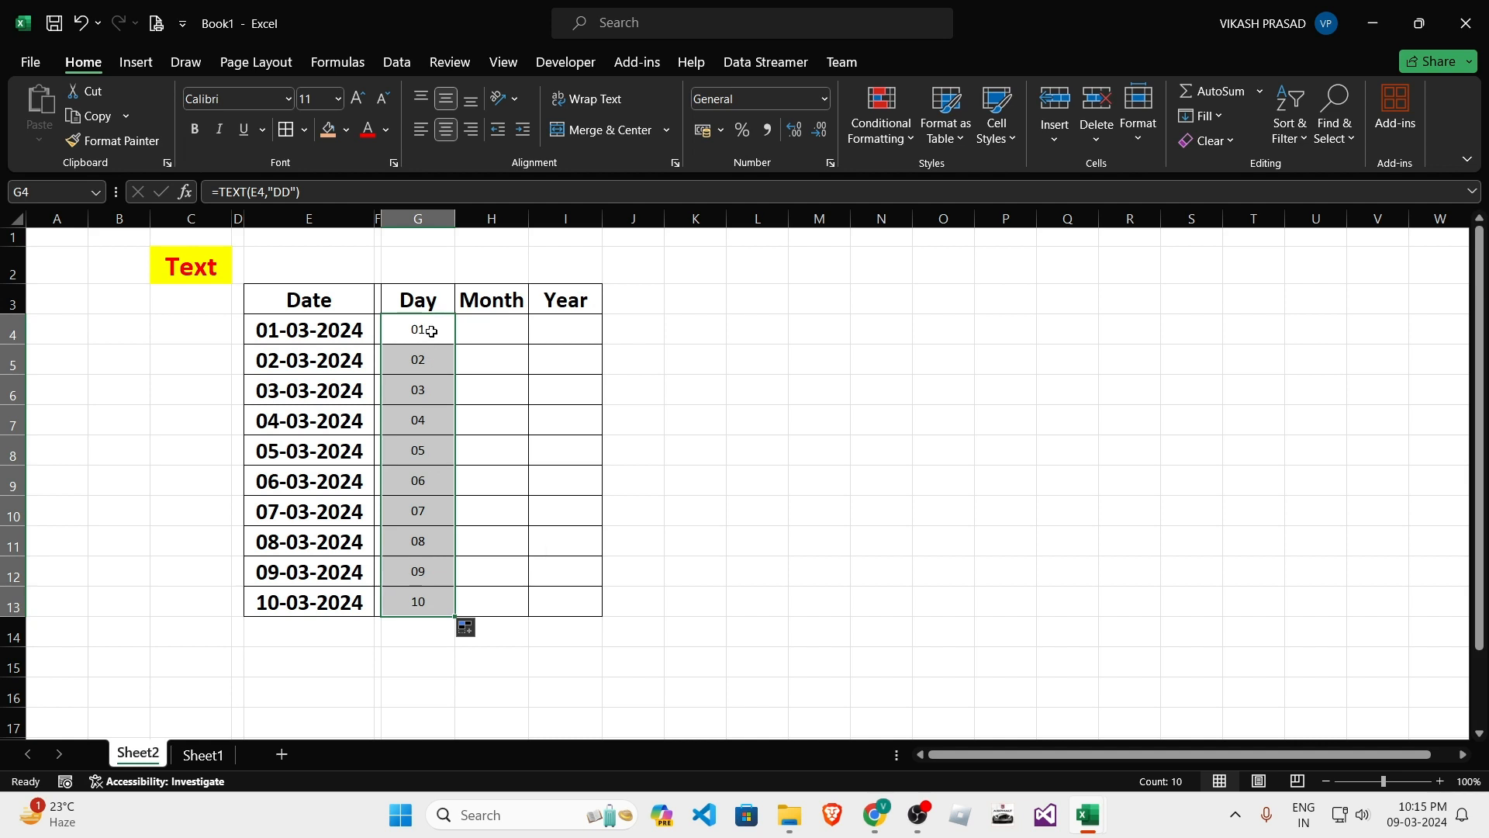
{"action": "left_click_drag", "start_coordinate": [432, 331], "coordinate": [422, 595]}
{"action": "left_click_drag", "start_coordinate": [419, 332], "coordinate": [423, 602]}
{"action": "left_click", "coordinate": [423, 601]}
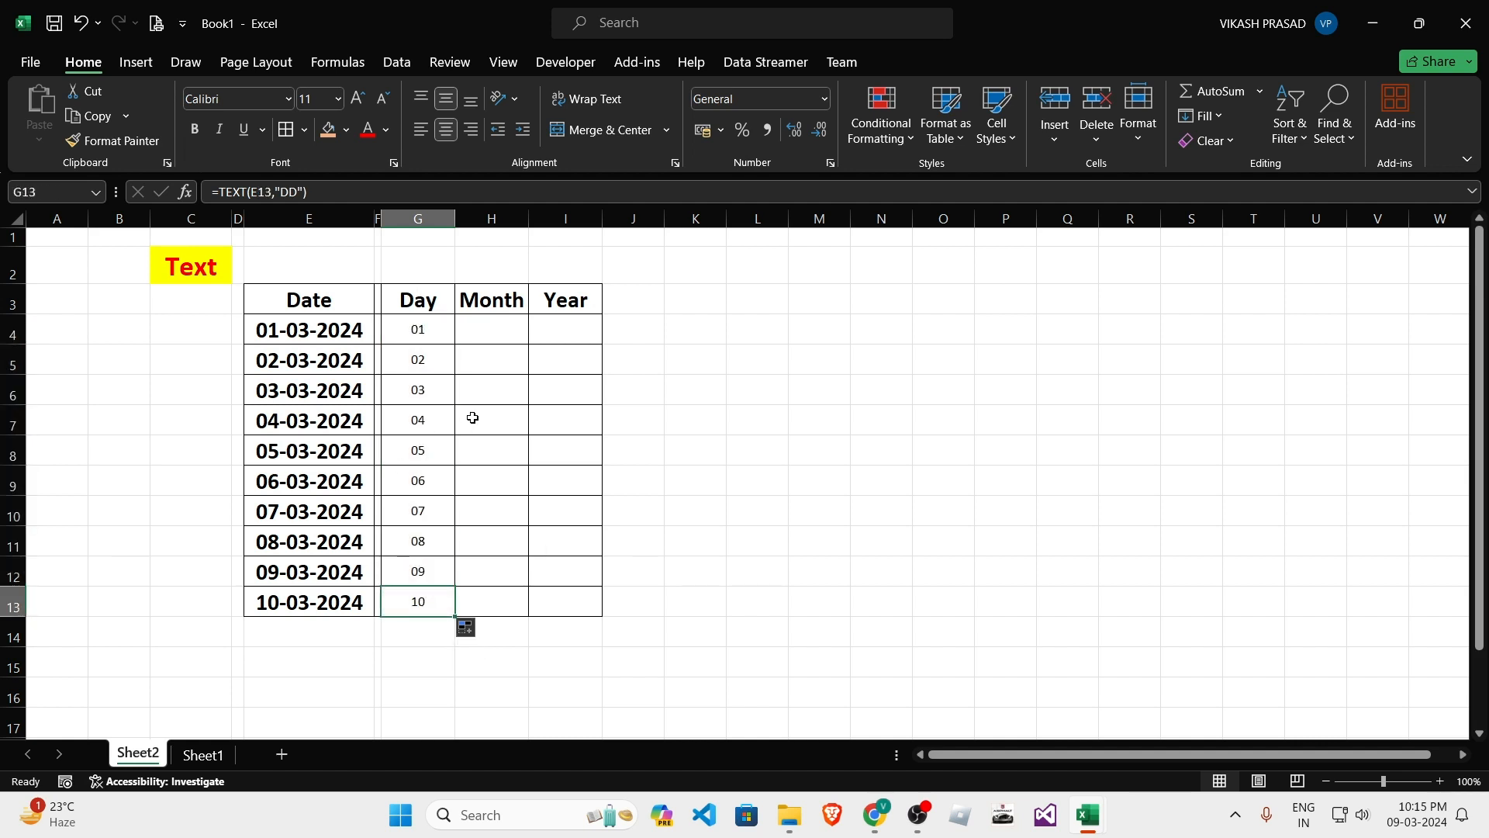
Undo the last fill, then copy the day formula from G4 and paste it into cells G5 to G13.
{"action": "key", "text": "ctrl+z"}
{"action": "key", "text": "ctrl+c"}
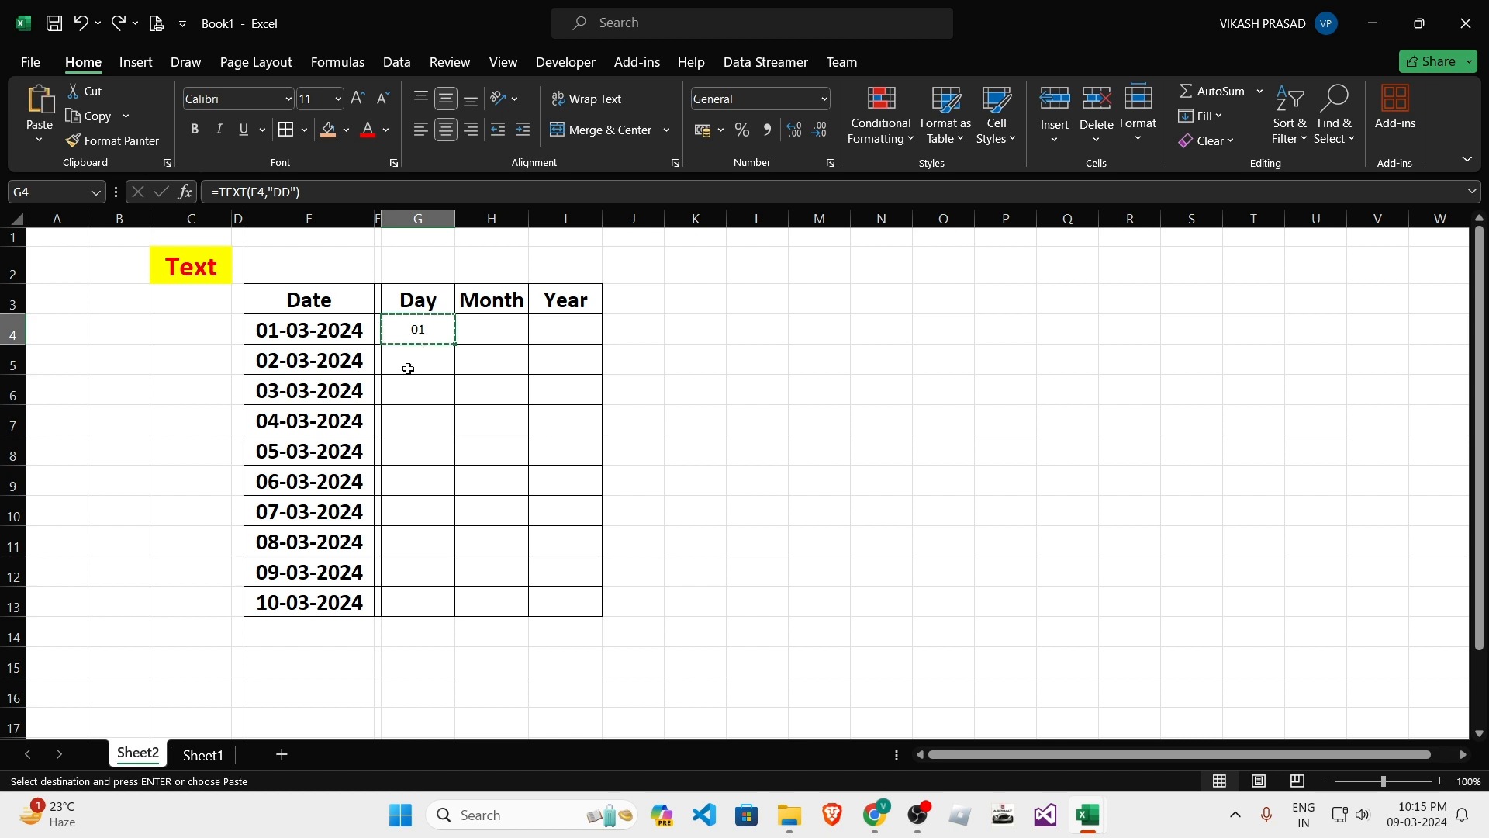
{"action": "left_click_drag", "start_coordinate": [408, 368], "coordinate": [425, 598]}
{"action": "left_click_drag", "start_coordinate": [417, 365], "coordinate": [425, 602]}
{"action": "key", "text": "ctrl+v"}
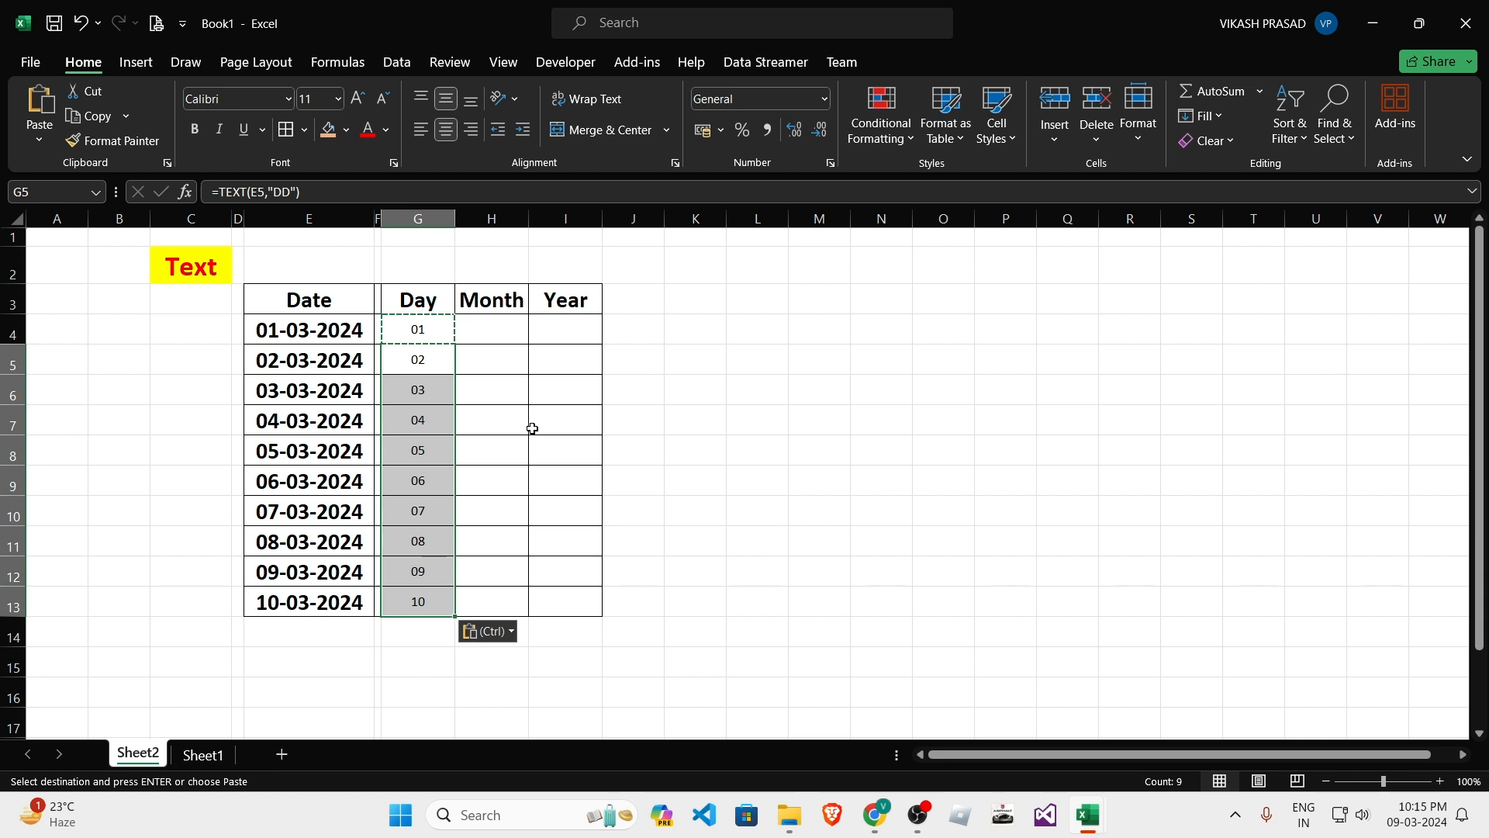
Undo the paste and use Fill Down on the range G4:G13 to copy the day formula through the Day column.
{"action": "key", "text": "ctrl+z"}
{"action": "left_click", "coordinate": [417, 331]}
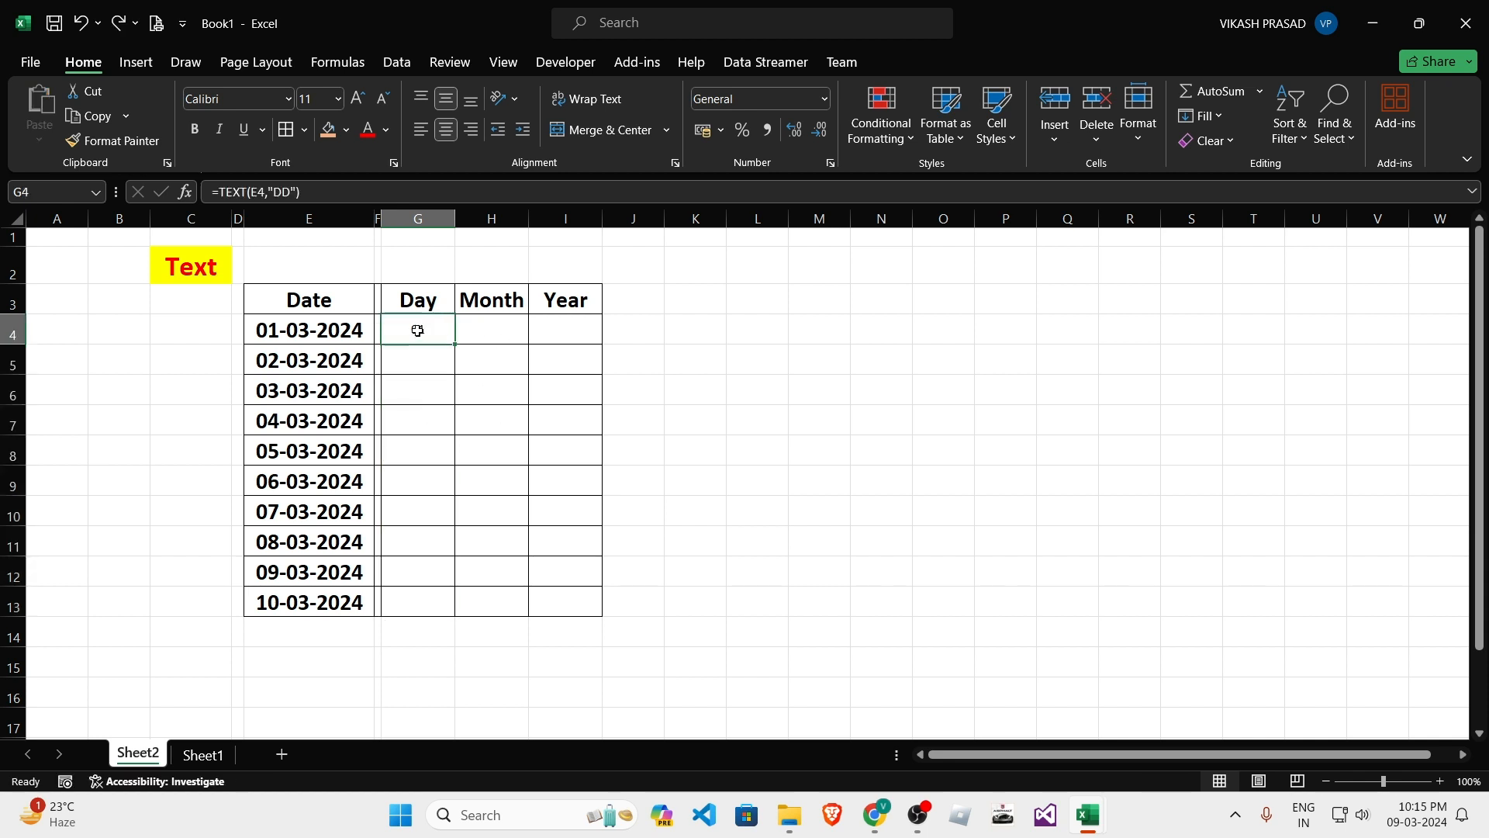
{"action": "left_click_drag", "start_coordinate": [435, 329], "coordinate": [438, 596]}
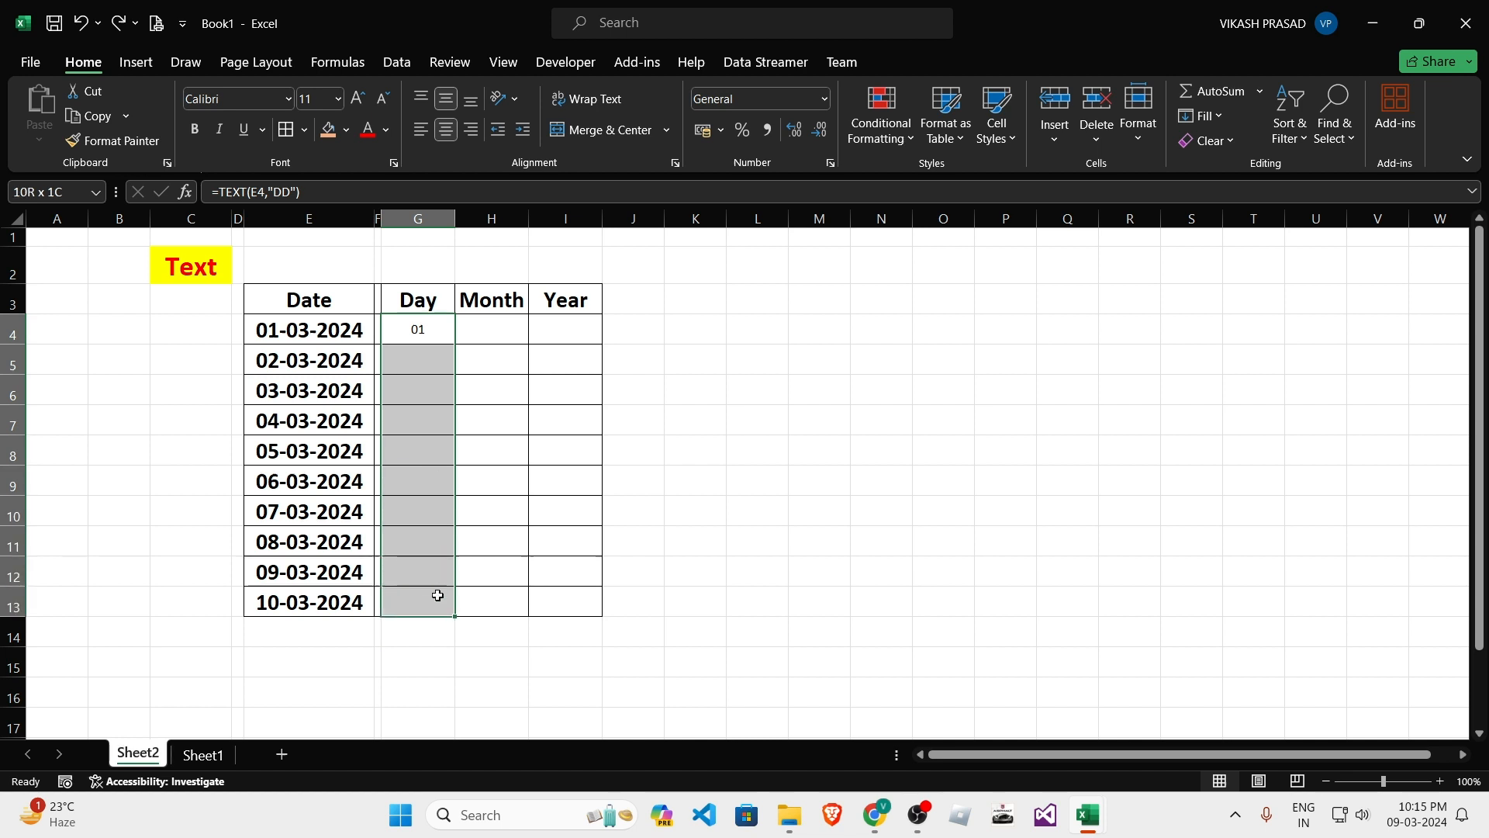
{"action": "left_click", "coordinate": [428, 332]}
{"action": "left_click_drag", "start_coordinate": [421, 326], "coordinate": [412, 585]}
{"action": "key", "text": "ctrl+d"}
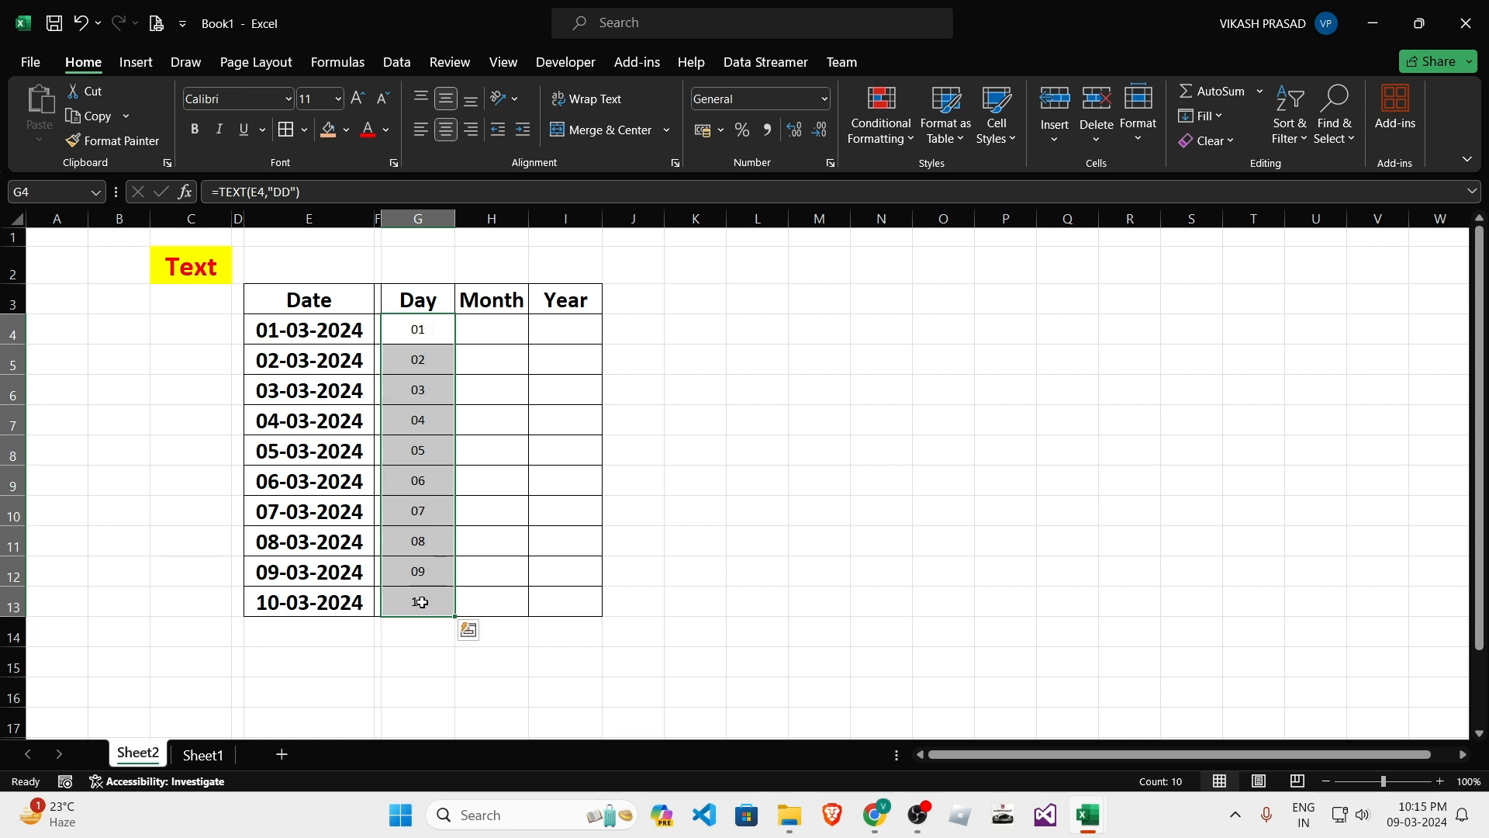
{"action": "left_click_drag", "start_coordinate": [416, 327], "coordinate": [420, 602]}
{"action": "left_click", "coordinate": [442, 329]}
{"action": "left_click_drag", "start_coordinate": [422, 315], "coordinate": [419, 601]}
Enter the formula =TEXT(E4,"mm") in cell H4 to extract the month number from the first date.
{"action": "key", "text": "Right"}
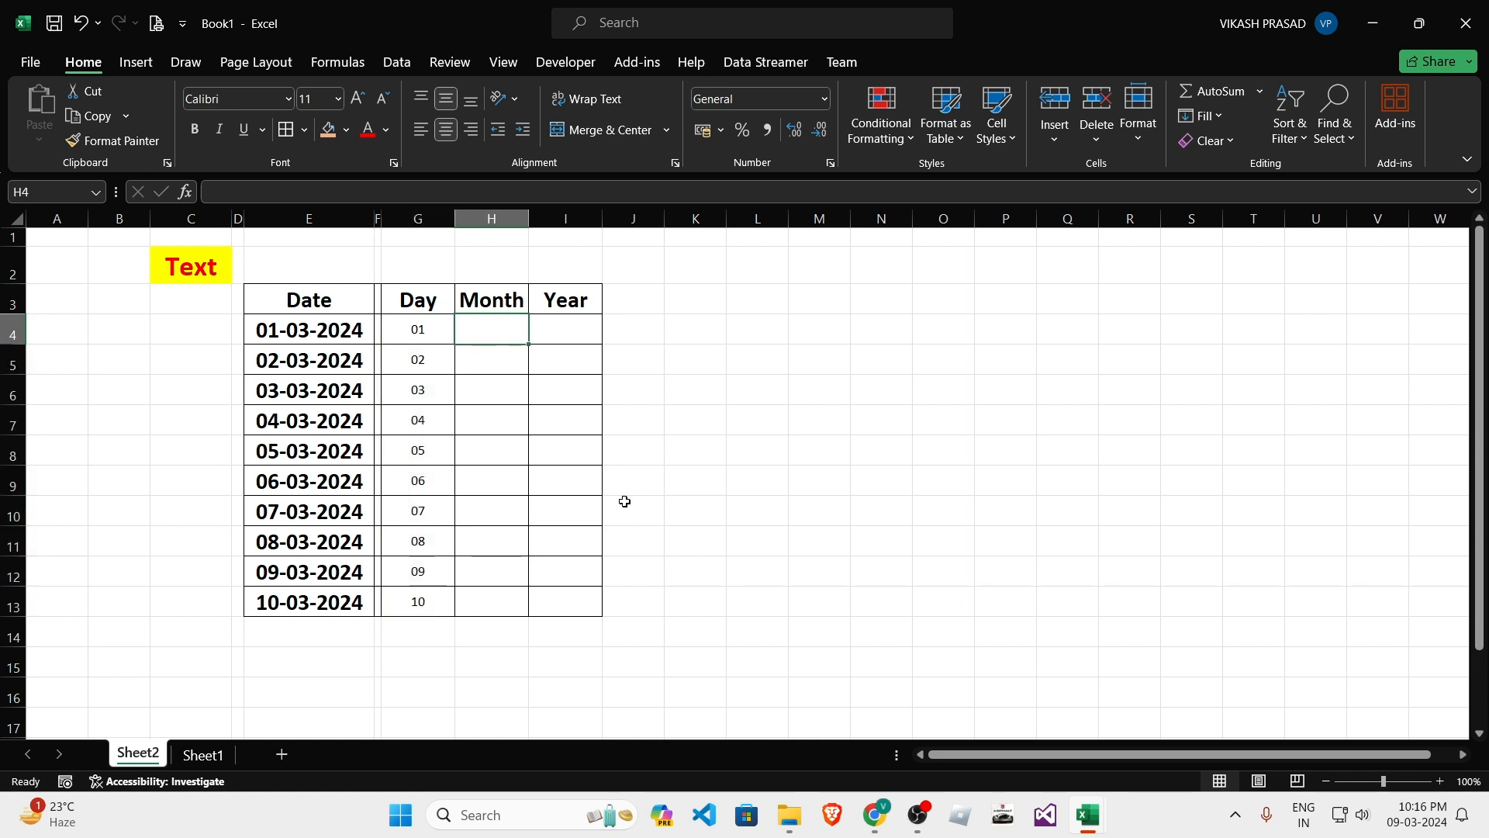
{"action": "type", "text": "=text"}
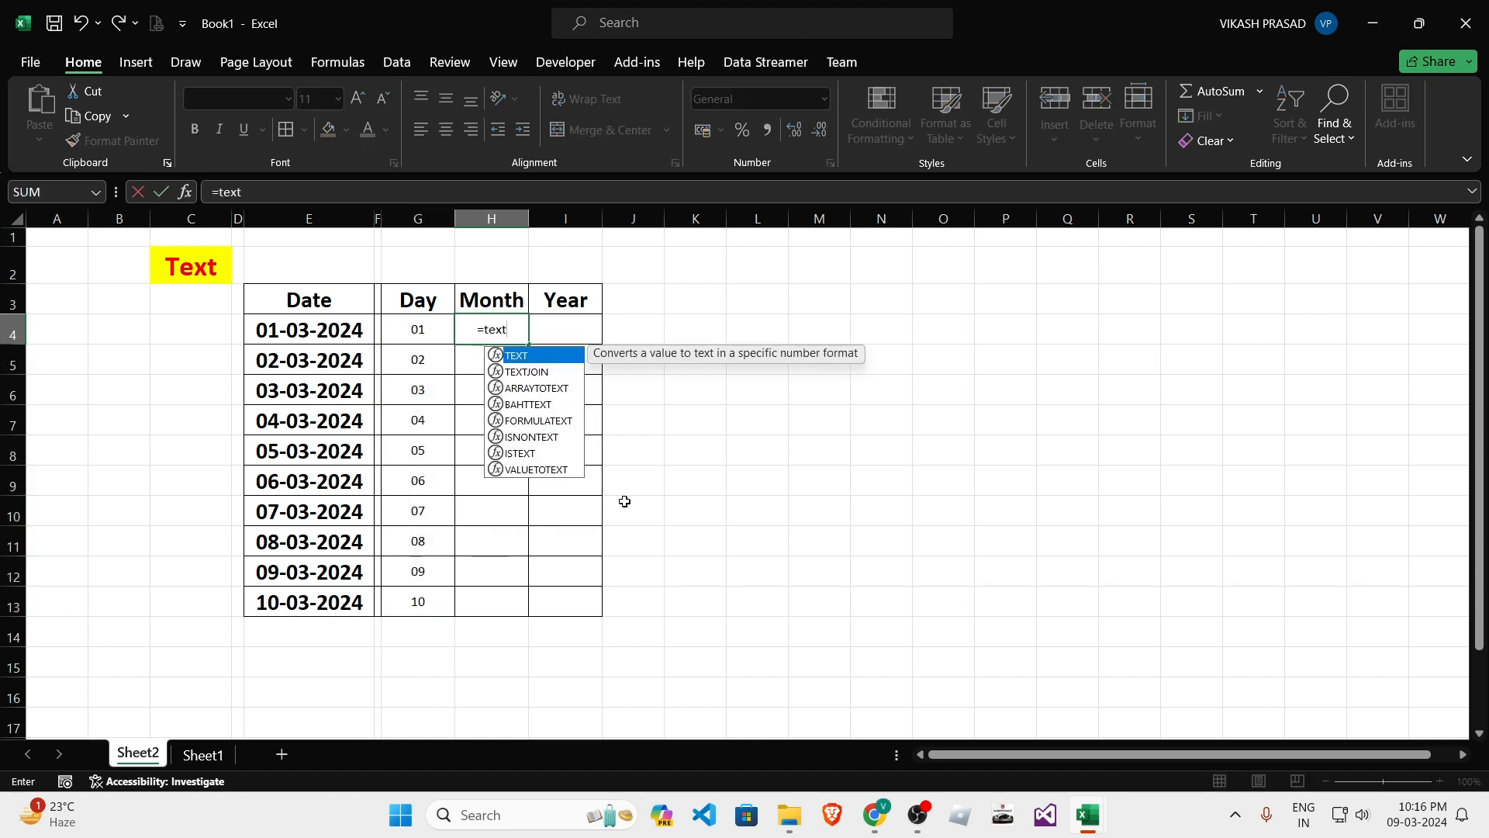
{"action": "key", "text": "Tab"}
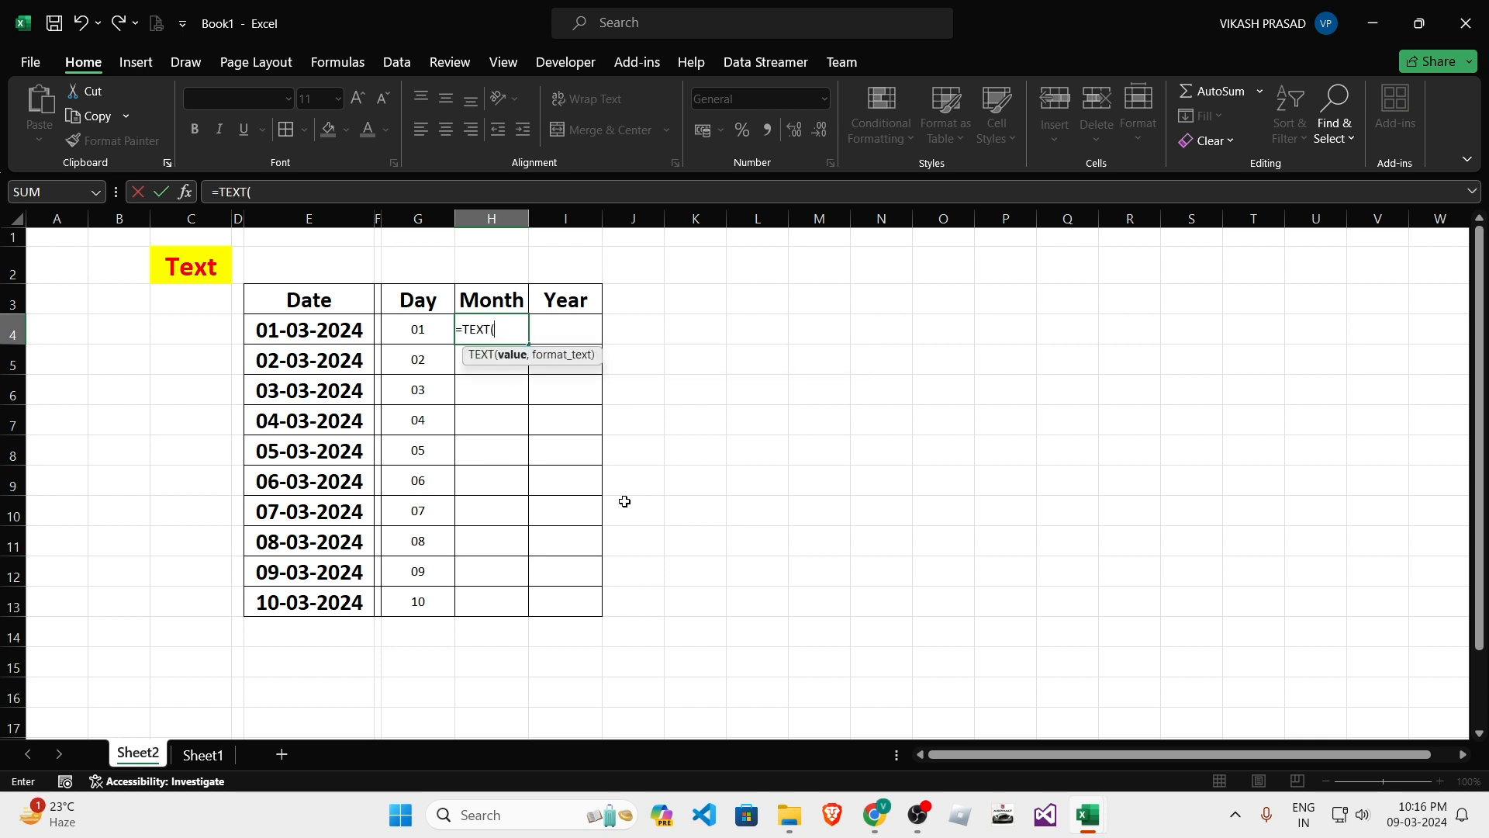
{"action": "key", "text": "Left"}
{"action": "key", "text": "Left"}
{"action": "key", "text": "Left"}
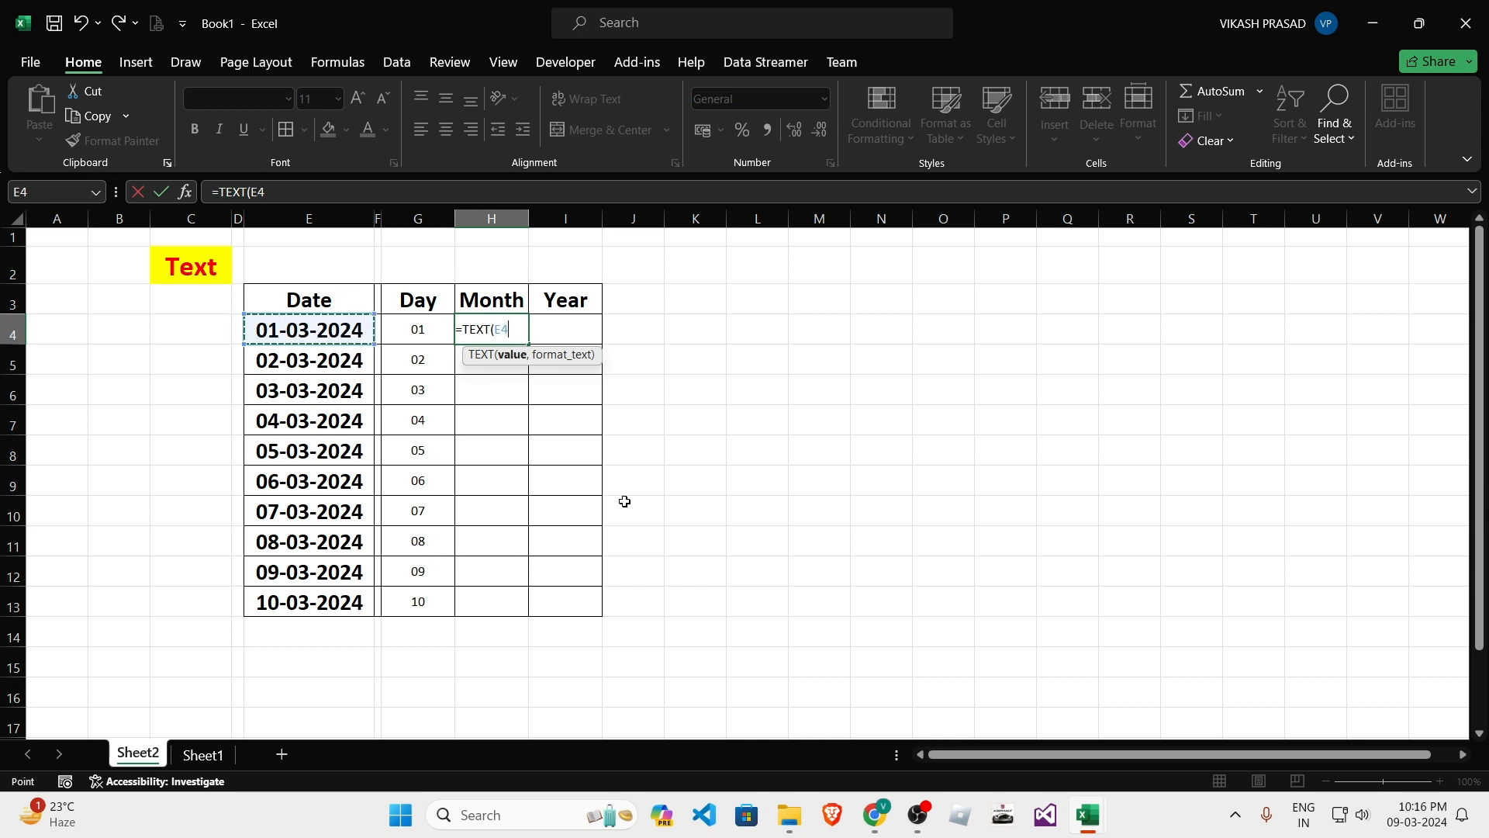
{"action": "type", "text": ","}
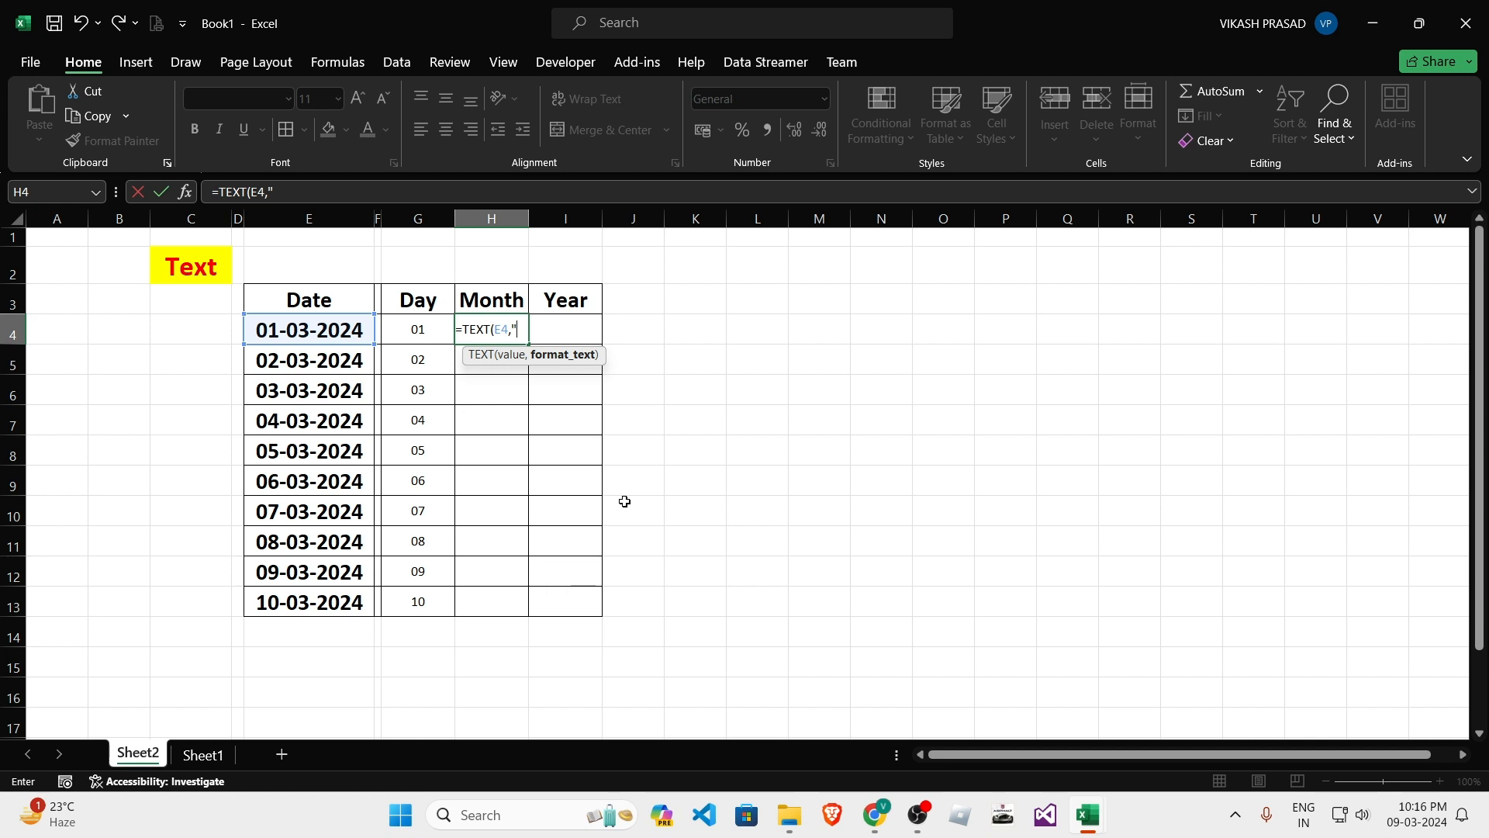
{"action": "type", "text": "\"mm"}
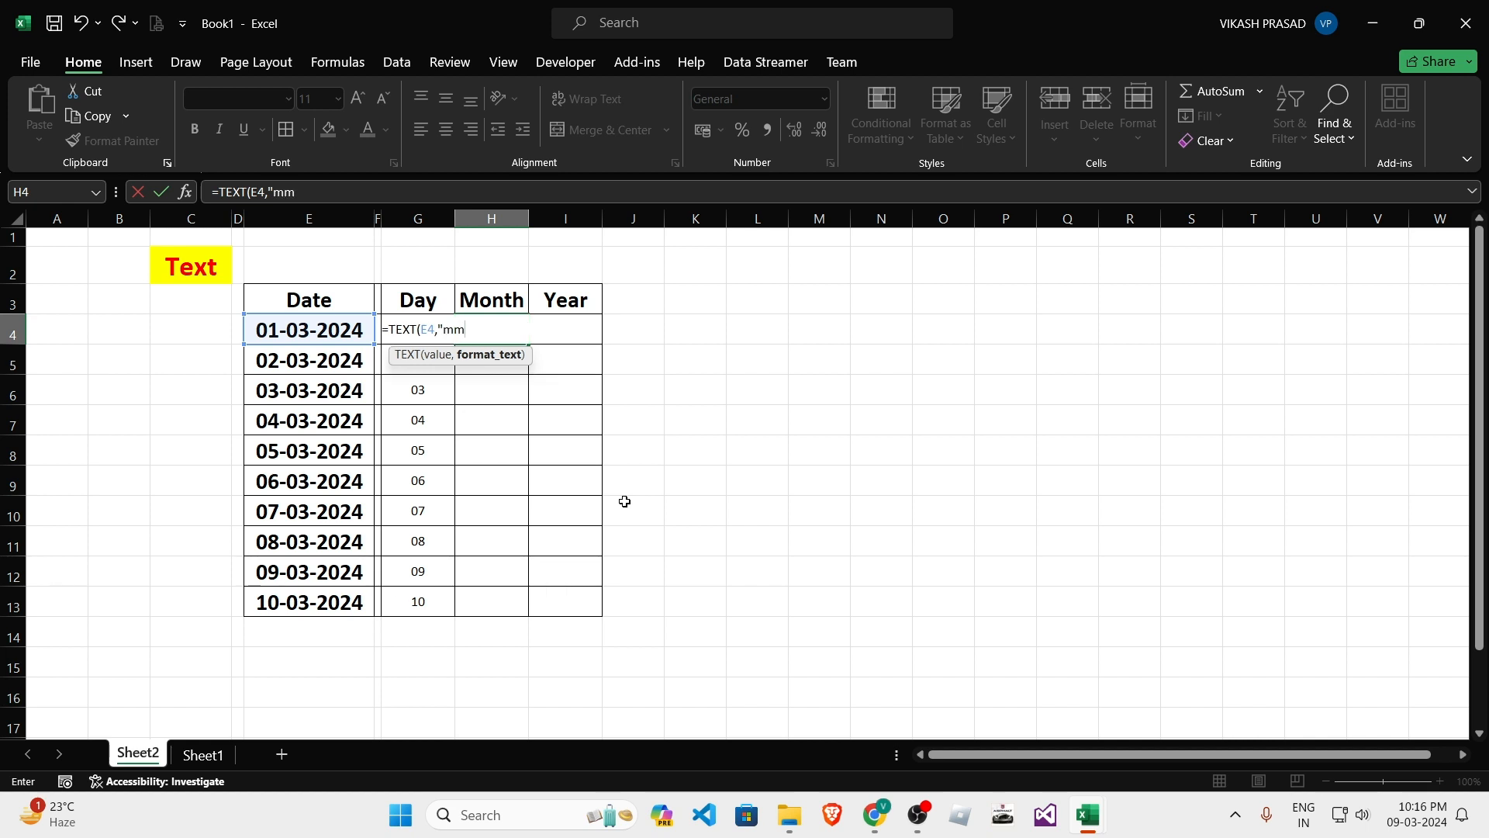
{"action": "type", "text": "m"}
{"action": "key", "text": "BackSpace"}
{"action": "type", "text": ")"}
{"action": "key", "text": "Return"}
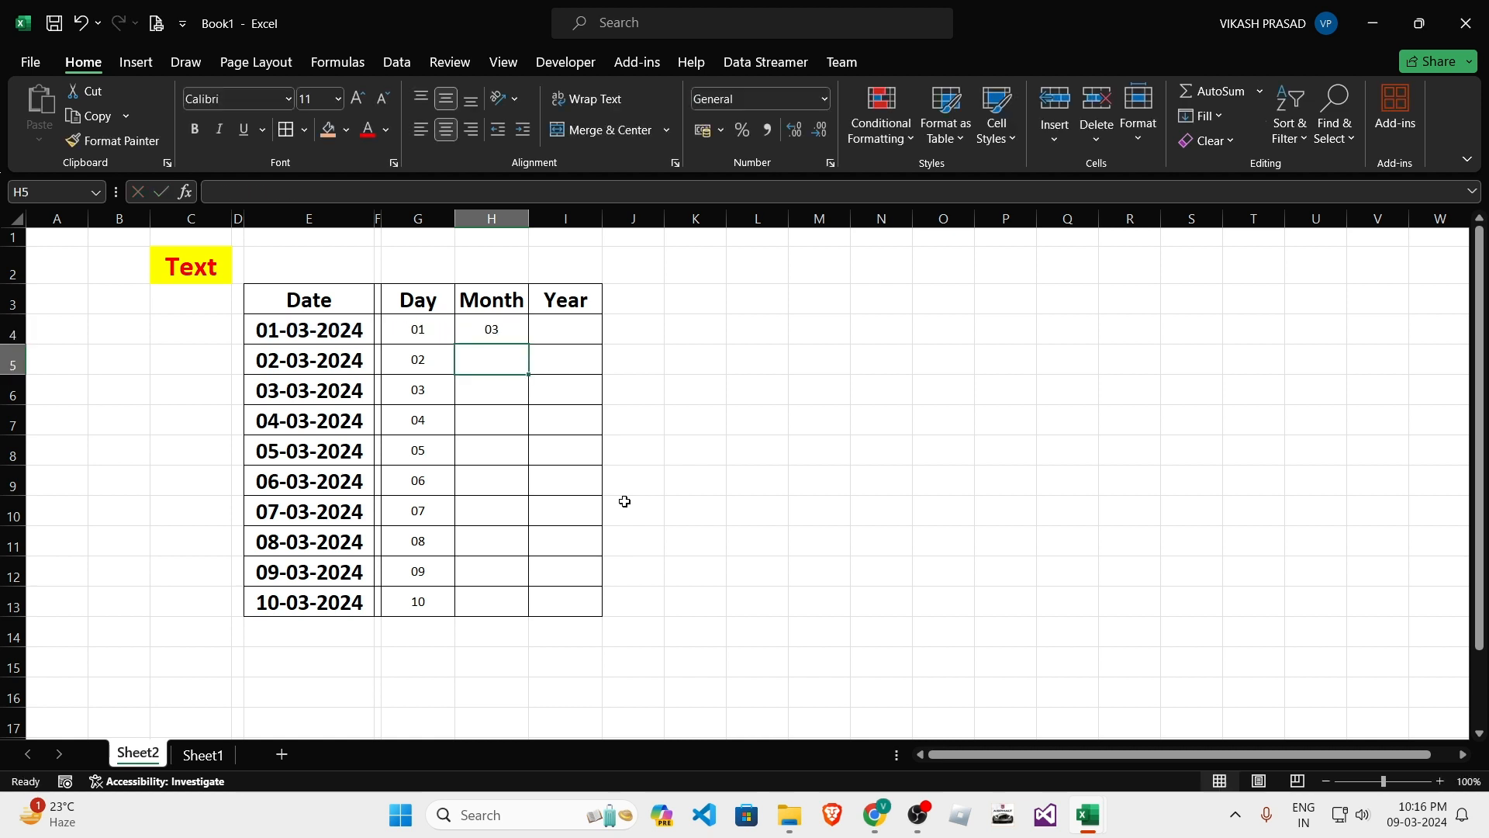
{"action": "key", "text": "Up"}
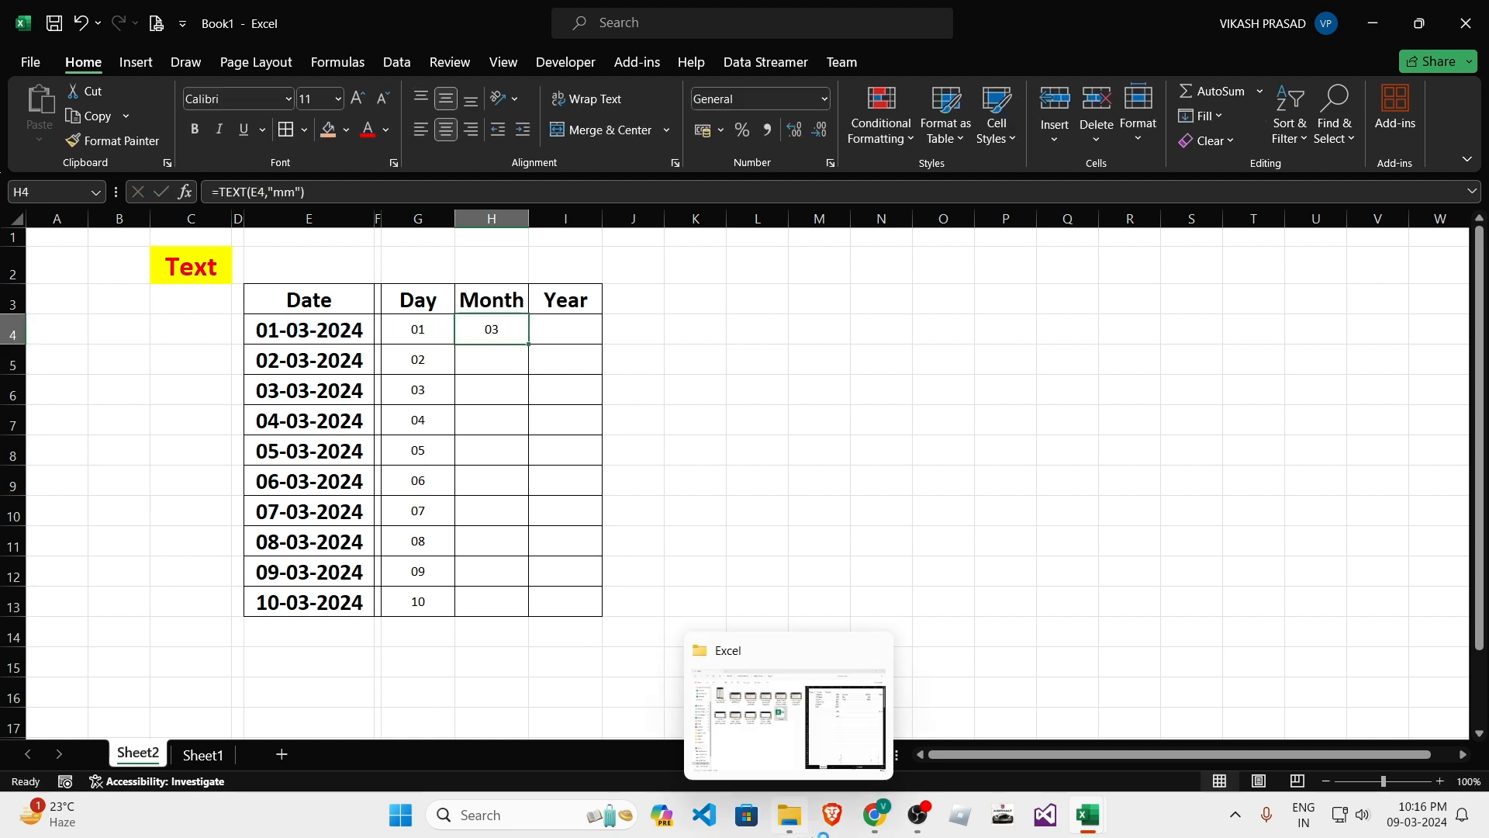
Compare H4 with its source date and change the formula to =TEXT(E4,"mmm") for the abbreviated month name.
{"action": "left_click", "coordinate": [322, 330]}
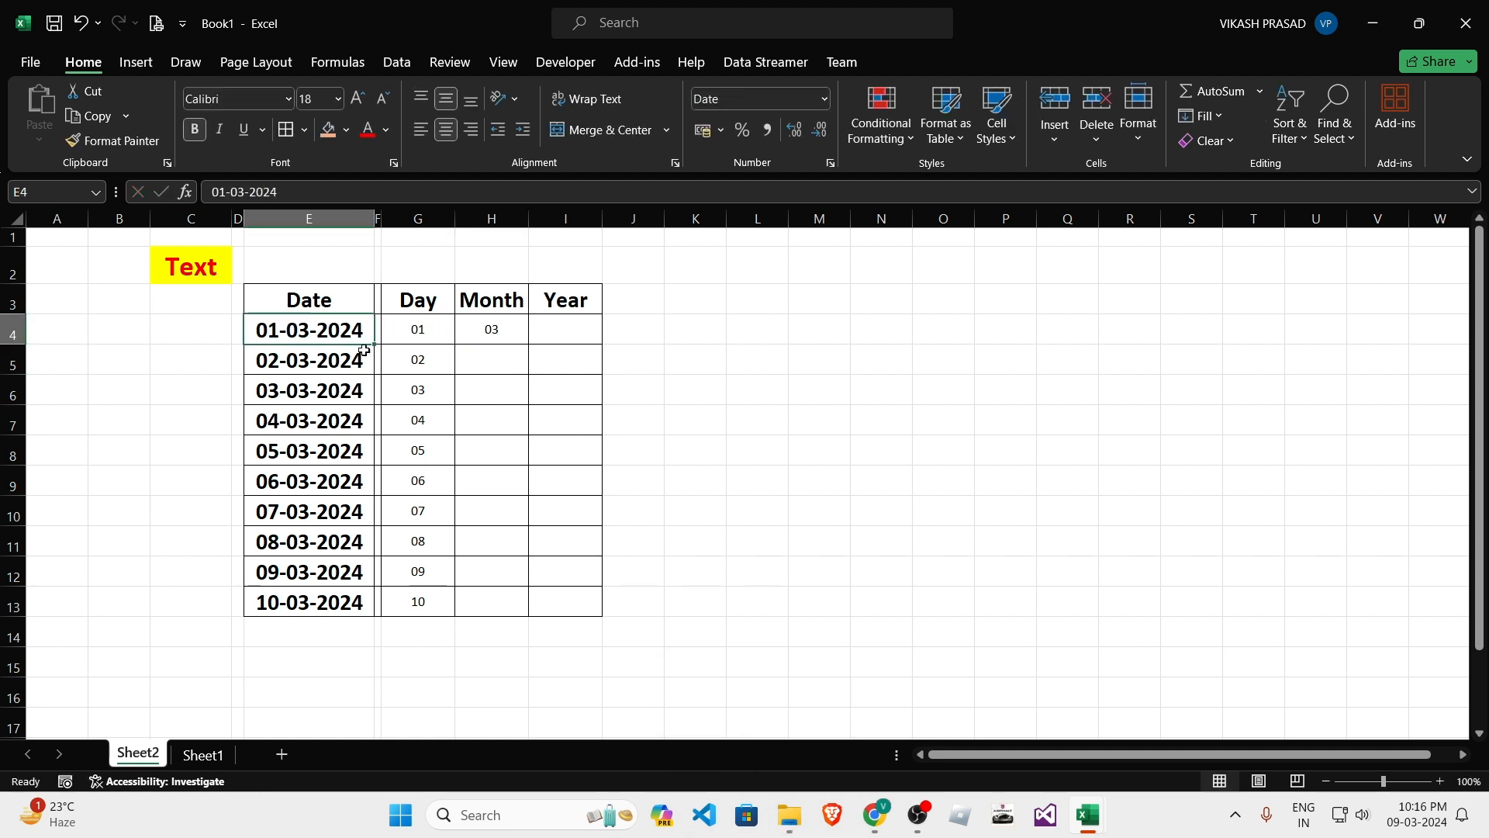
{"action": "left_click", "coordinate": [489, 326]}
{"action": "left_click", "coordinate": [365, 332]}
{"action": "left_click", "coordinate": [535, 349]}
{"action": "left_click", "coordinate": [519, 337]}
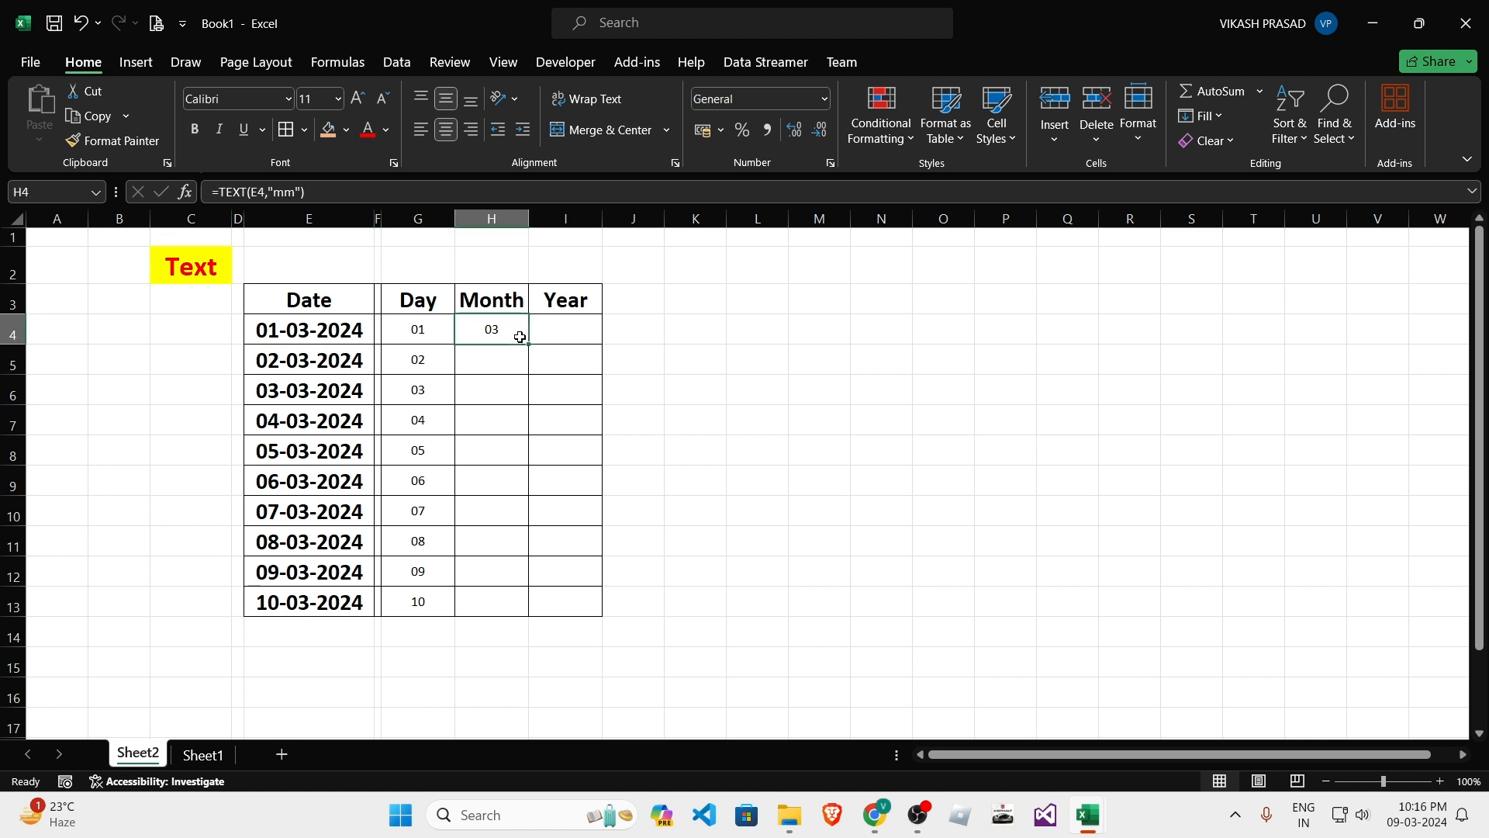
{"action": "left_click", "coordinate": [295, 191]}
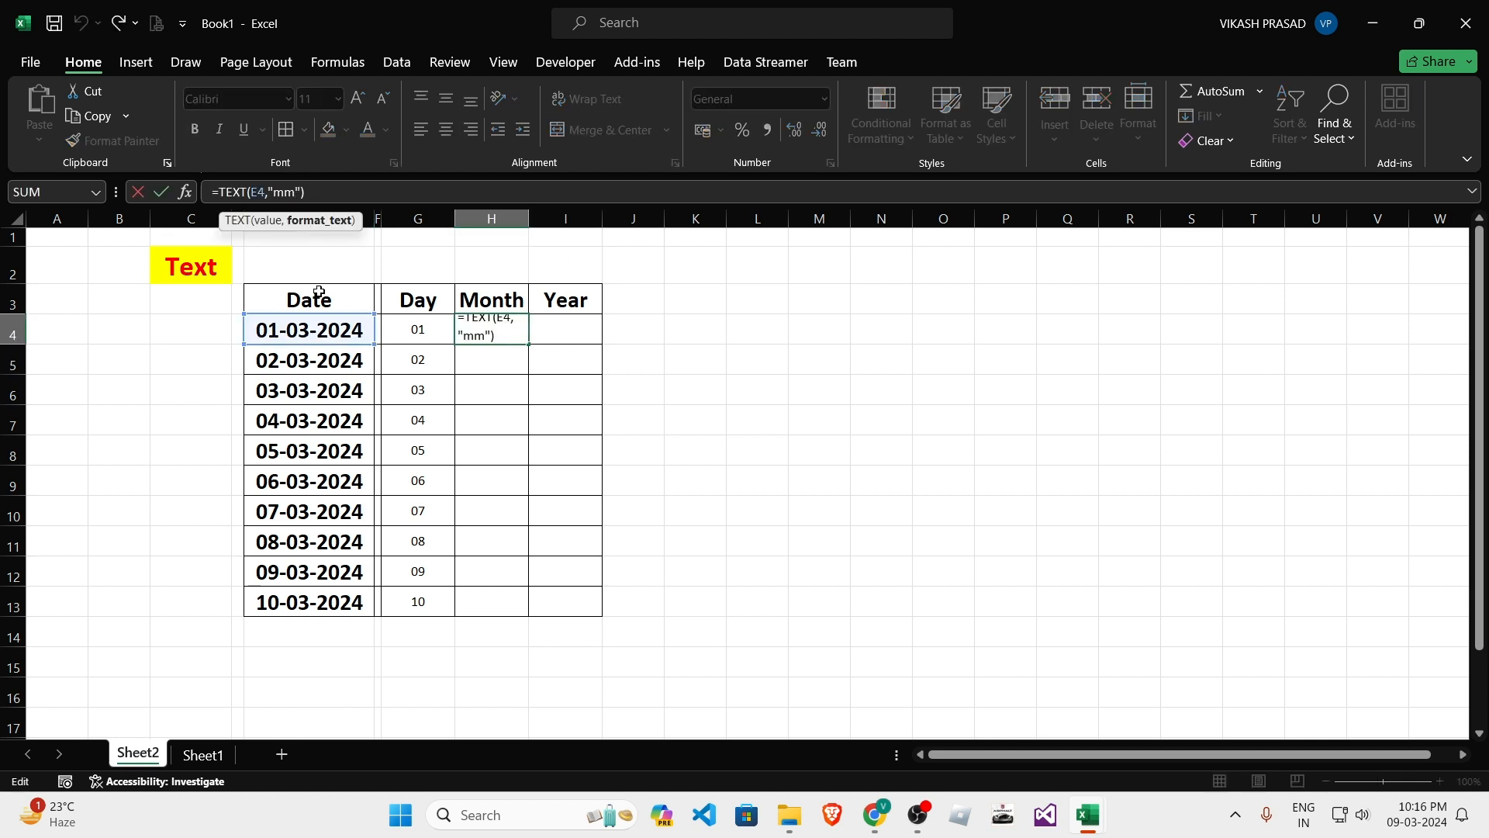
{"action": "type", "text": "m"}
{"action": "key", "text": "Return"}
{"action": "key", "text": "Up"}
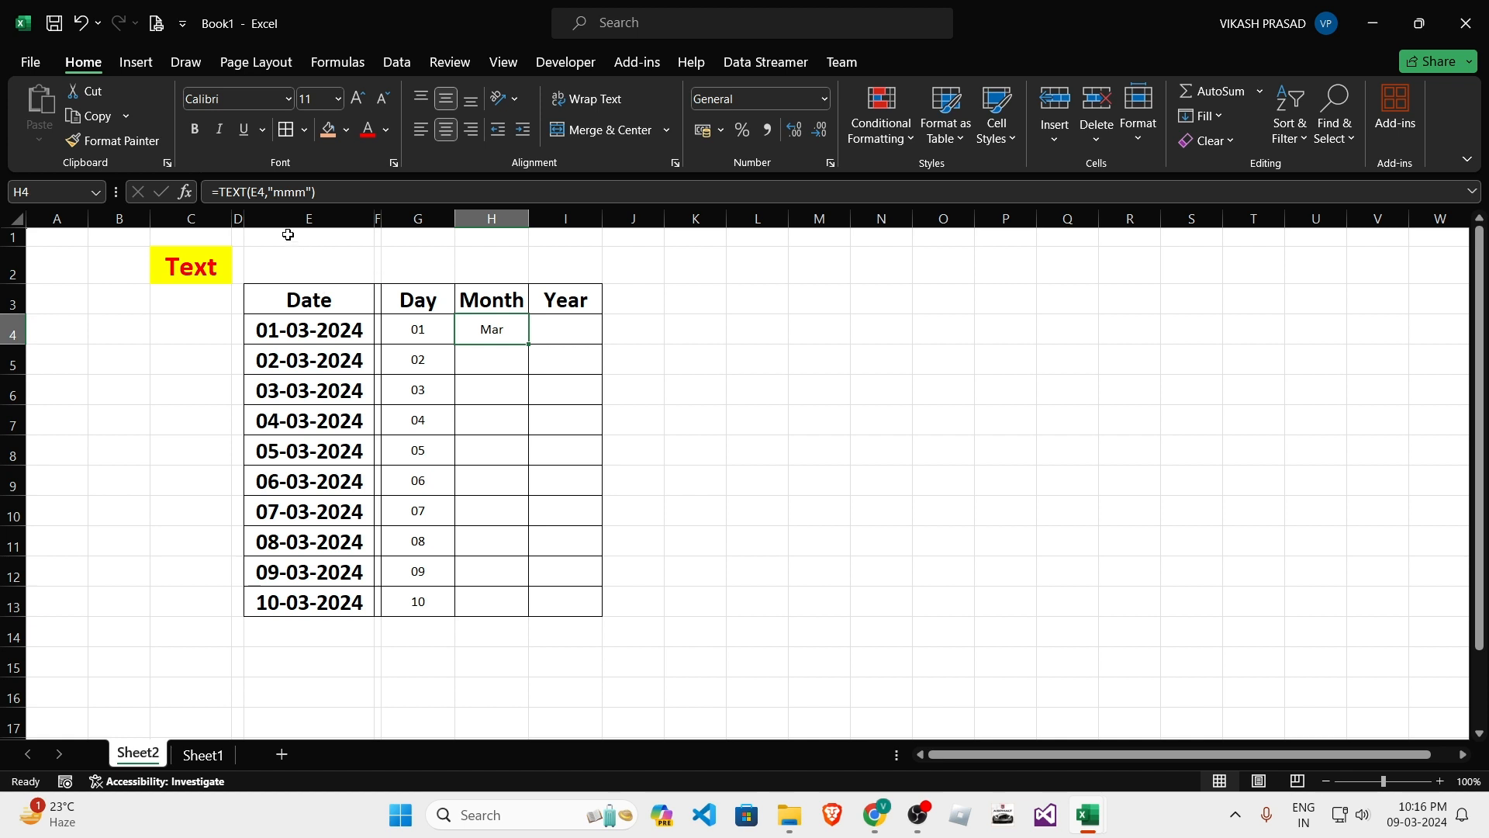
Extend the format code in H4 so the formula reads =TEXT(E4,"mmmm") for the full month name.
{"action": "key", "text": "F2"}
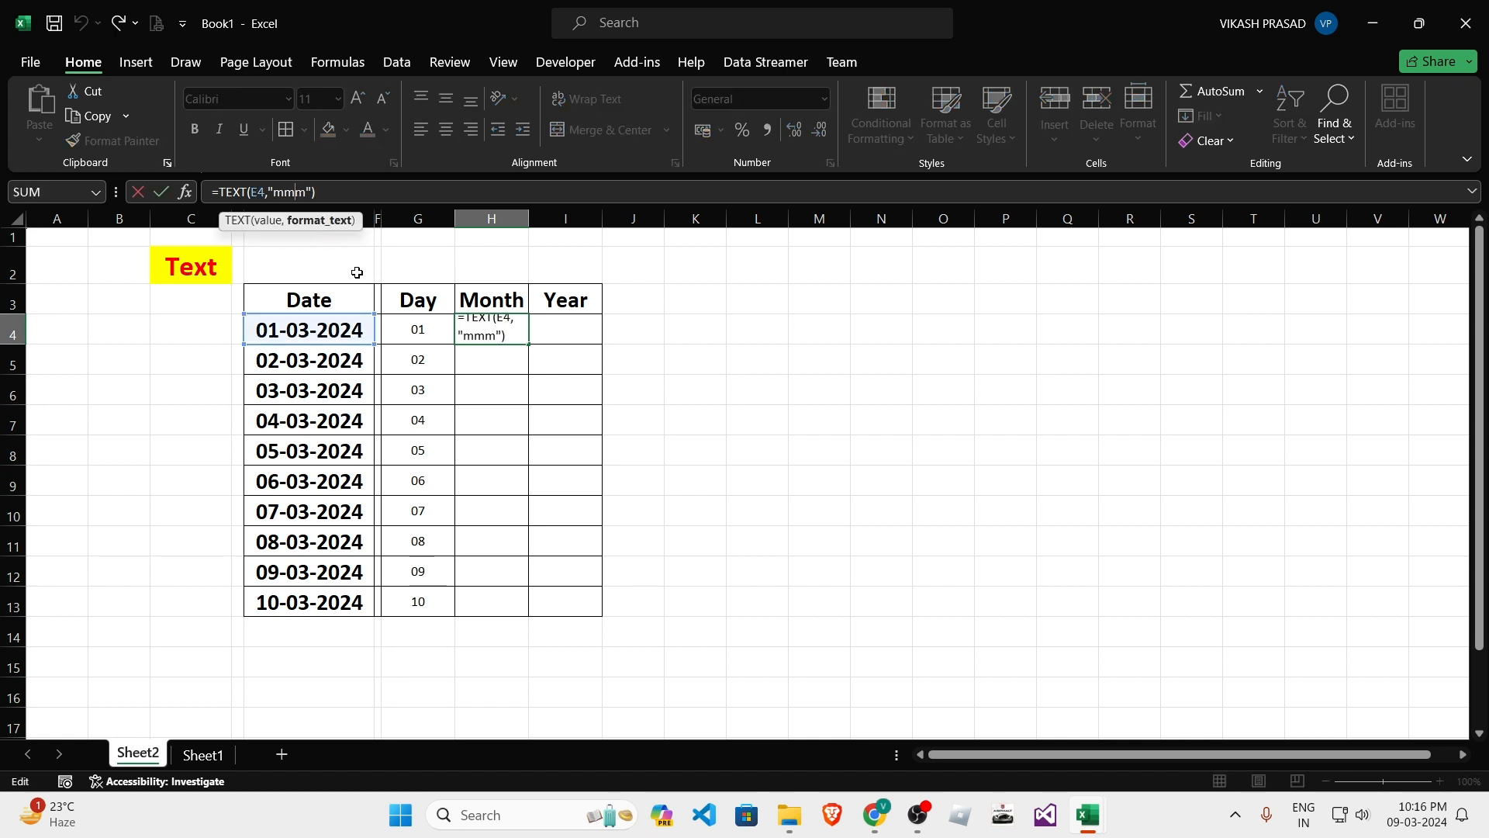
{"action": "type", "text": "m"}
{"action": "key", "text": "Return"}
{"action": "key", "text": "Up"}
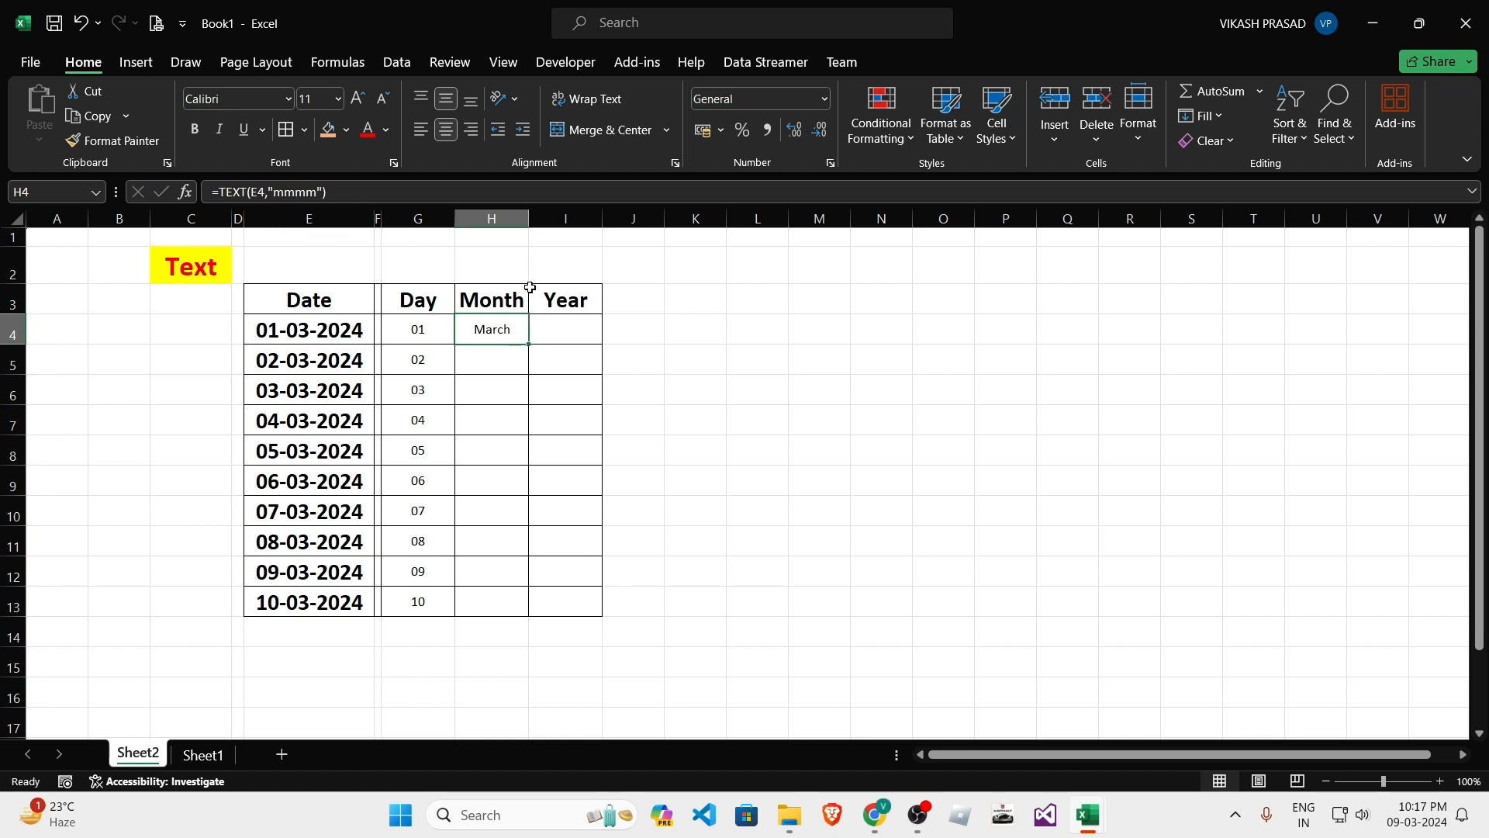
Try the single-letter month format "m" in H4's TEXT formula, then undo the change.
{"action": "double_click", "coordinate": [285, 187]}
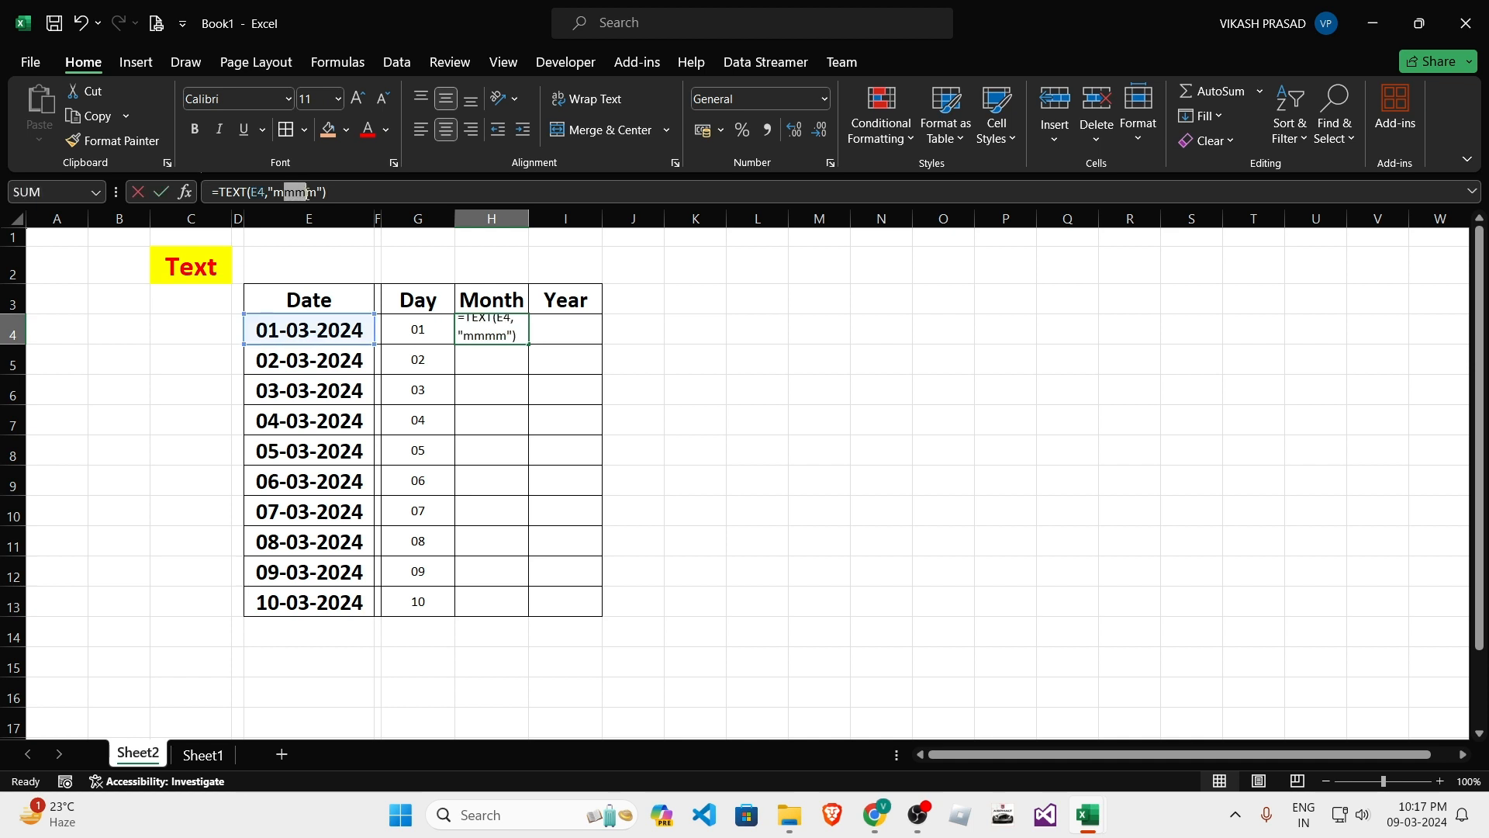
{"action": "type", "text": "m"}
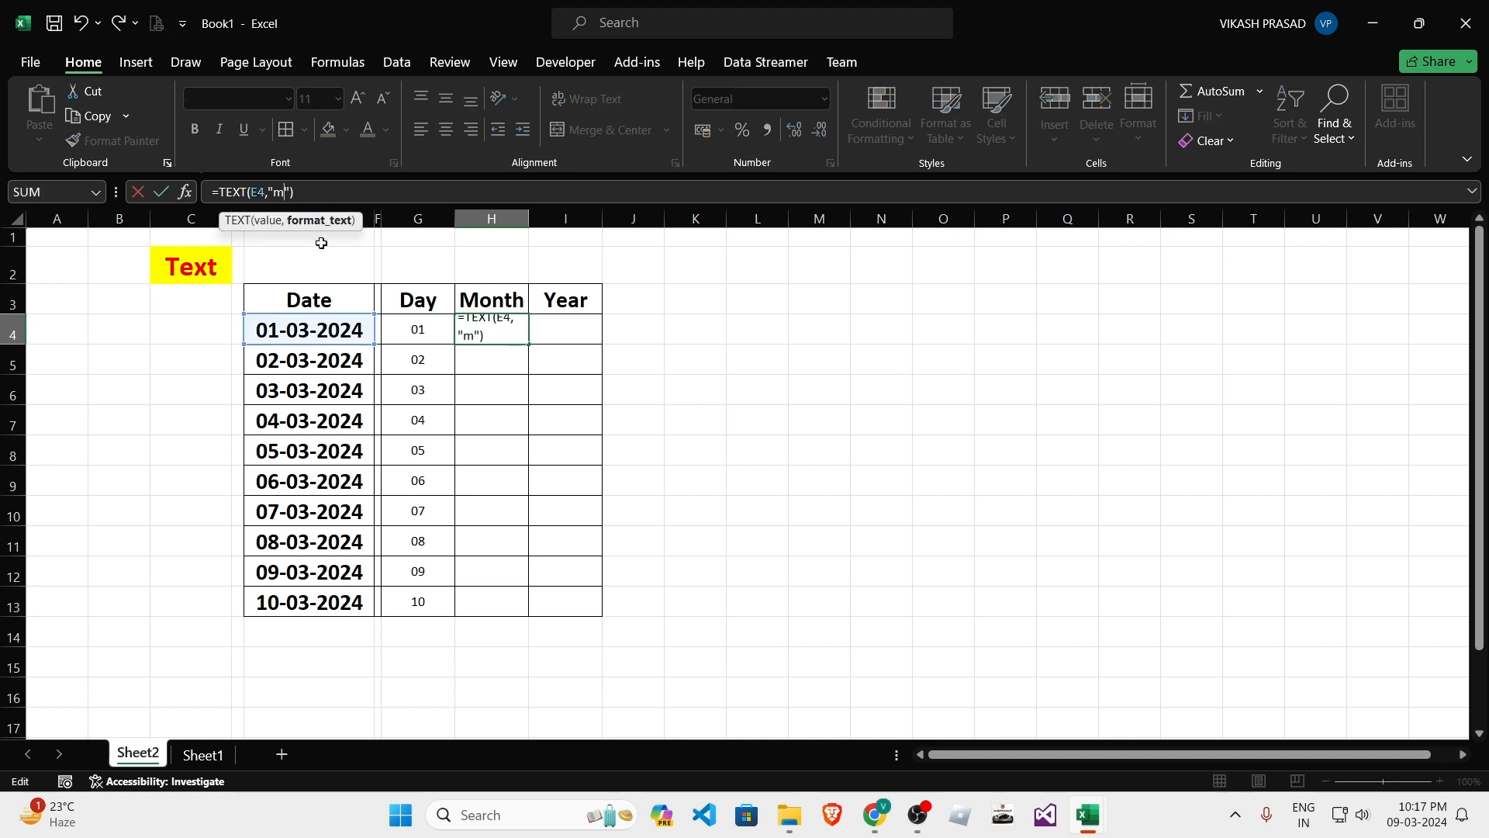
{"action": "key", "text": "ctrl+Return"}
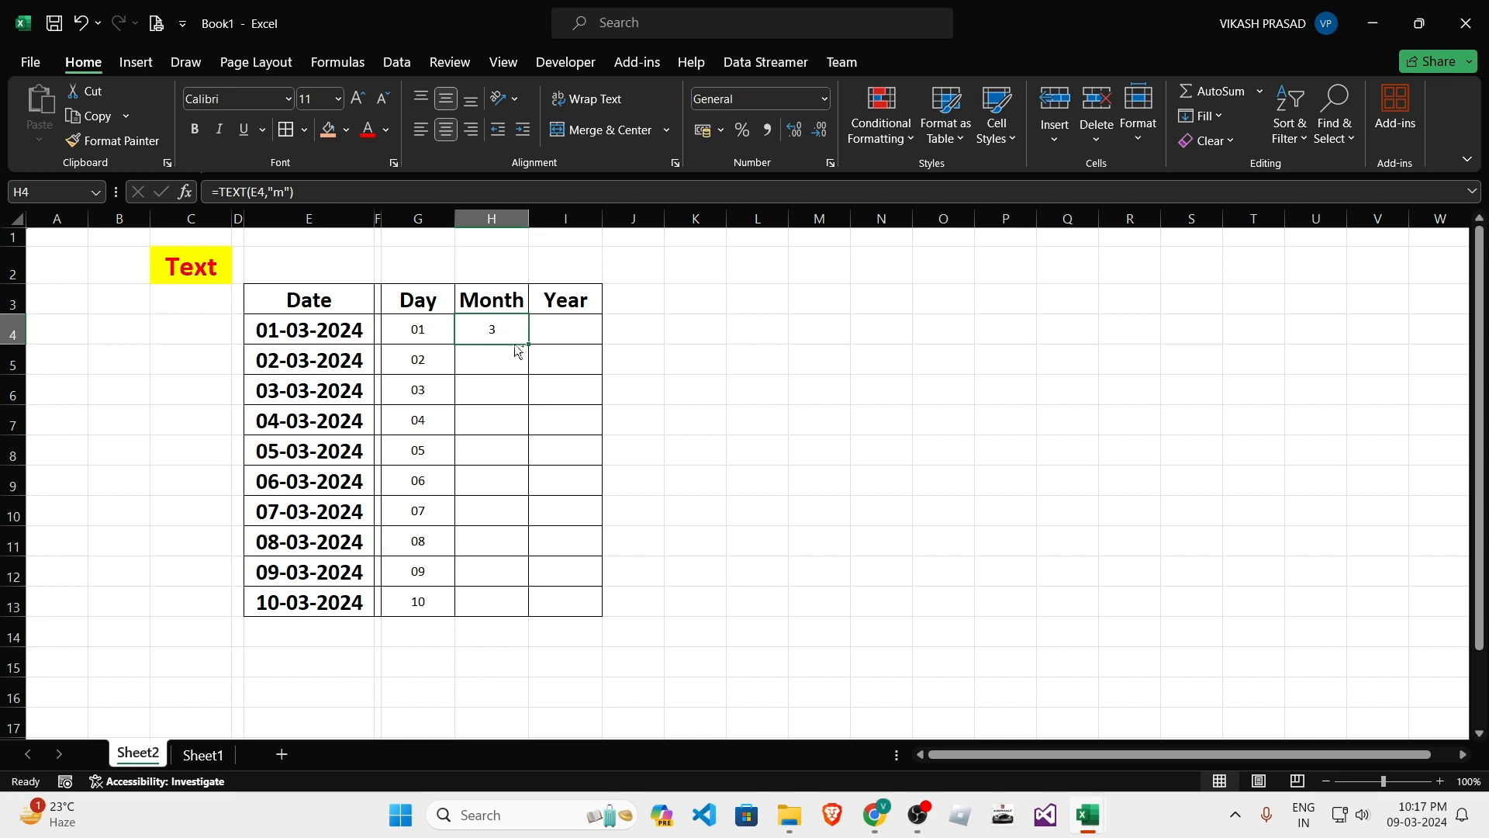
{"action": "key", "text": "ctrl+z"}
Fill the month formula from H4 down to H13 and check the Month column against the dates.
{"action": "double_click", "coordinate": [531, 345]}
{"action": "left_click", "coordinate": [504, 333]}
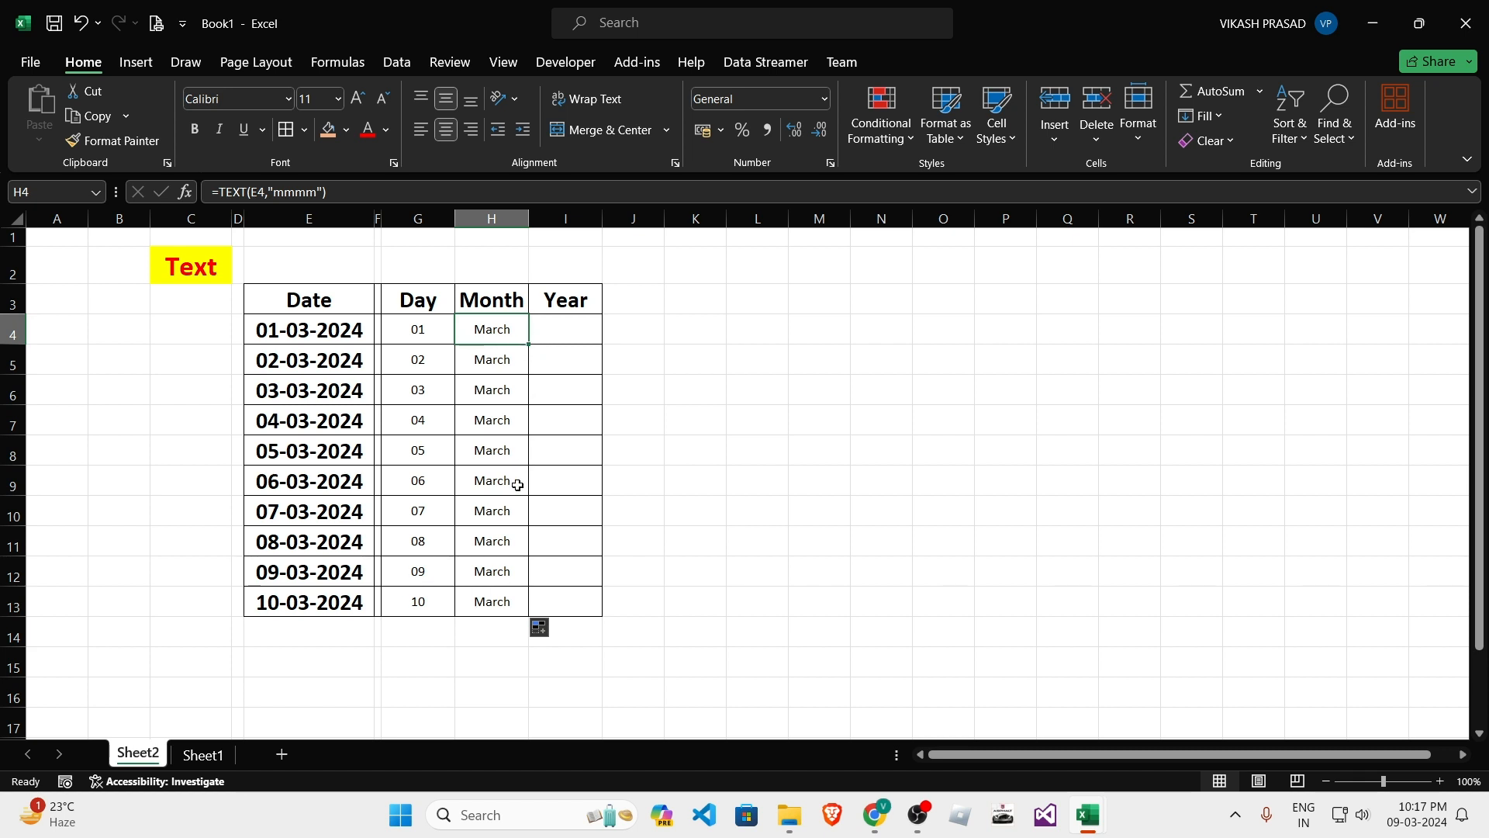
{"action": "left_click", "coordinate": [492, 602]}
{"action": "left_click_drag", "start_coordinate": [496, 335], "coordinate": [497, 600]}
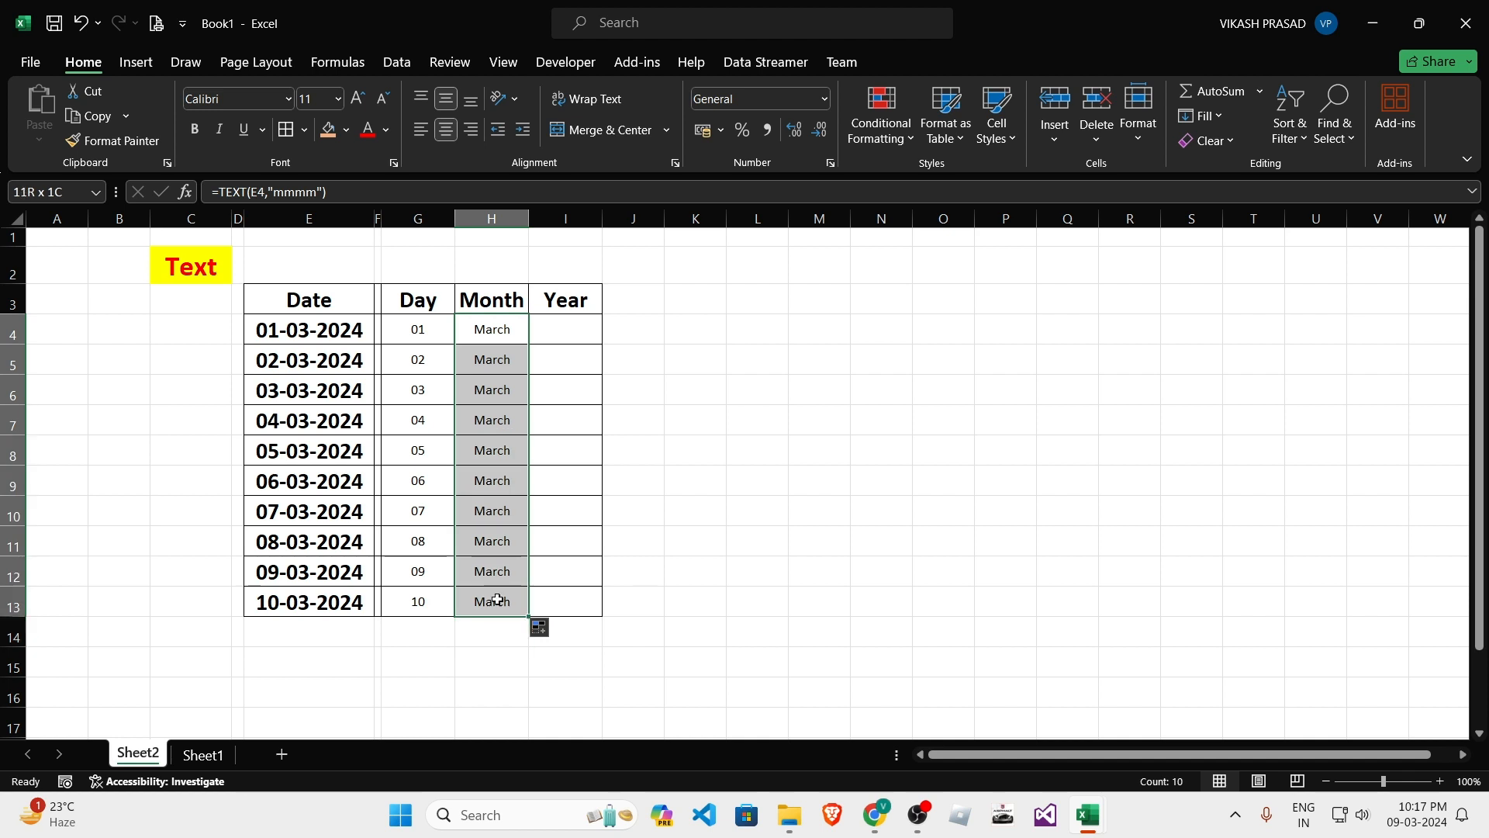
{"action": "left_click_drag", "start_coordinate": [320, 362], "coordinate": [314, 597]}
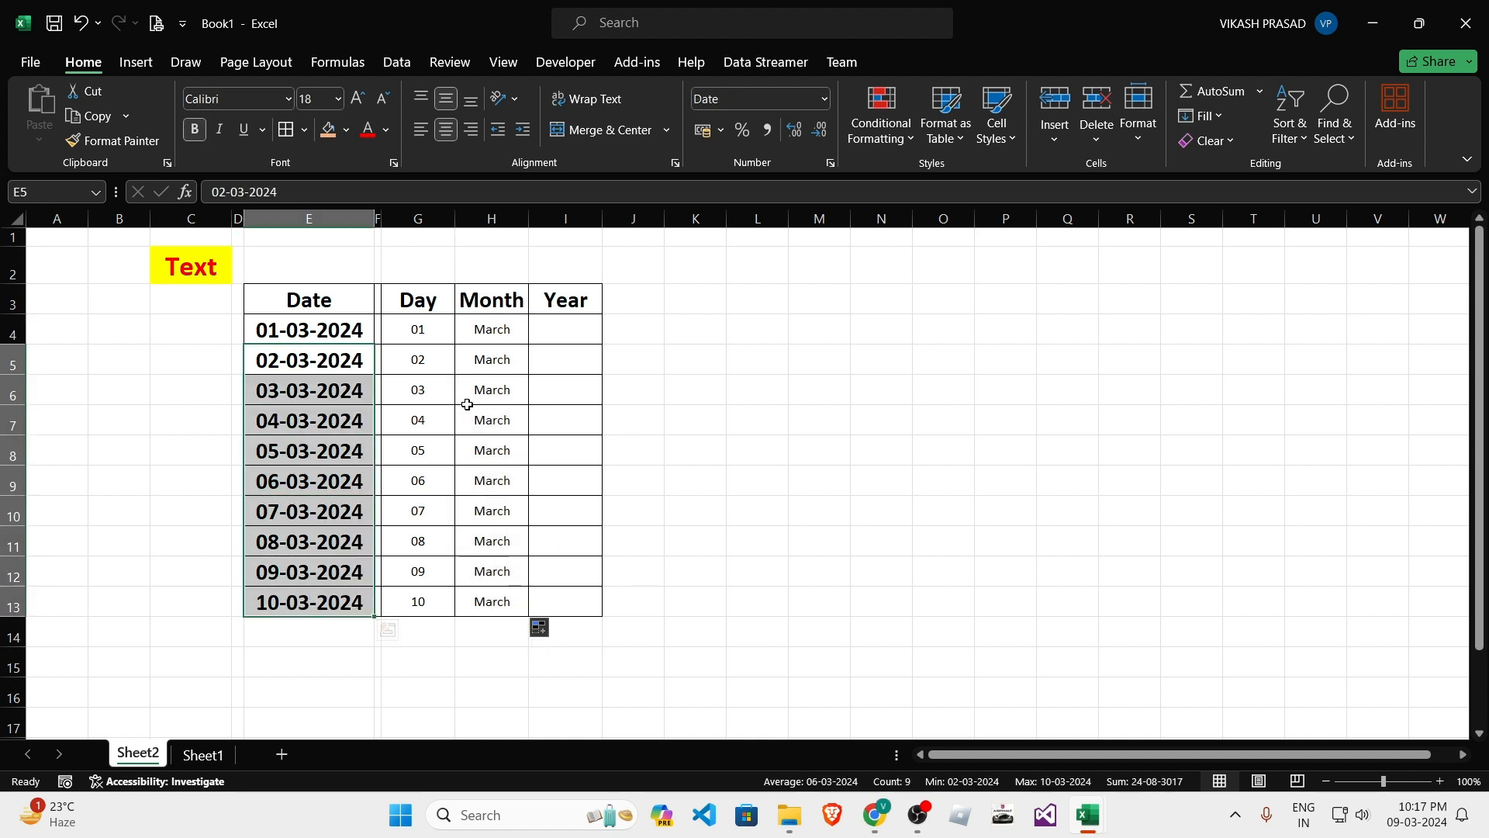
{"action": "left_click_drag", "start_coordinate": [484, 335], "coordinate": [492, 610]}
{"action": "left_click", "coordinate": [491, 332]}
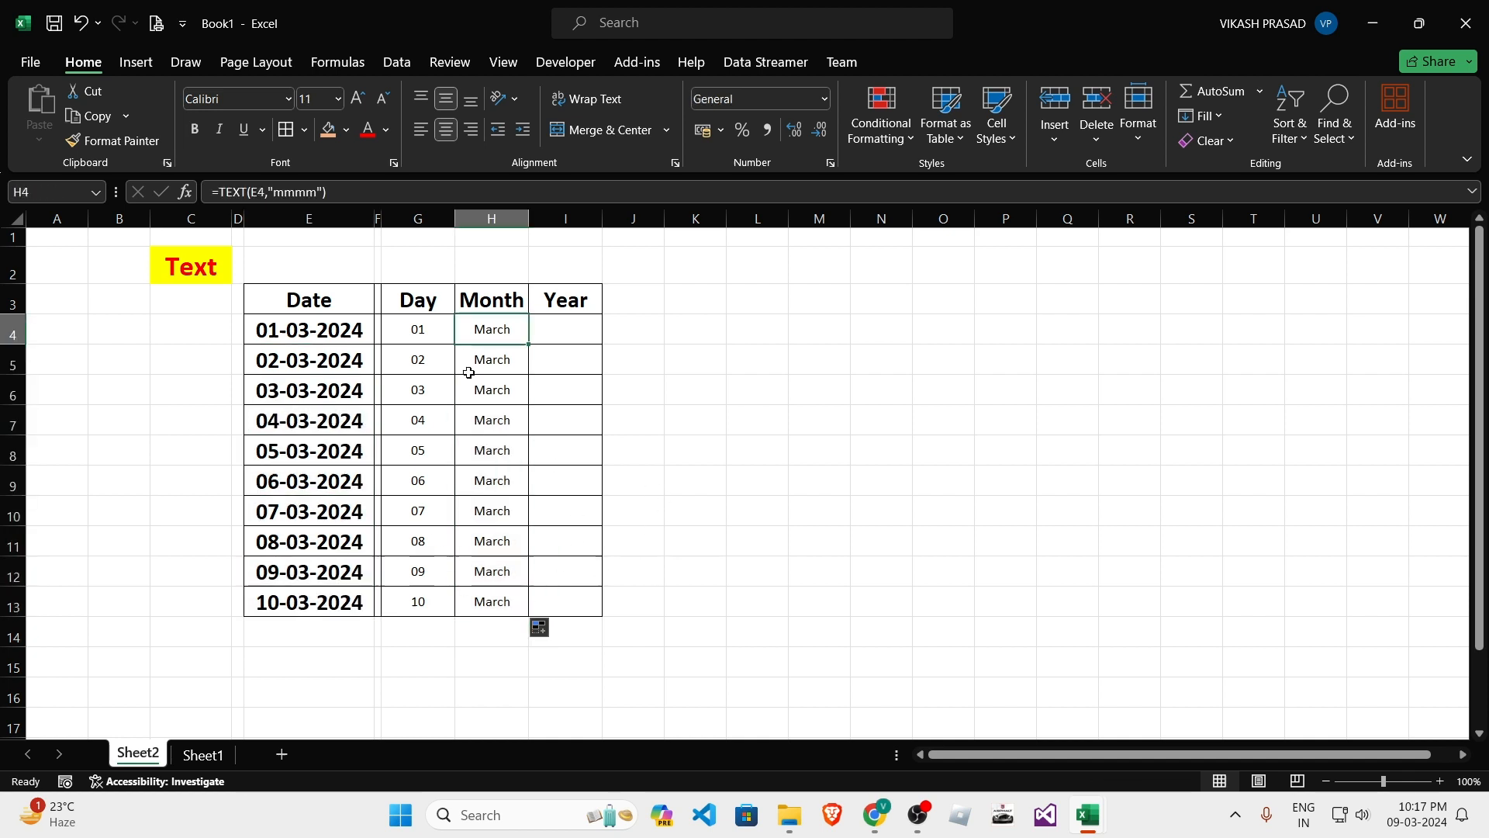
Enter the formula =TEXT(E4,"yyyy") in cell I4 to extract the four-digit year from the first date.
{"action": "left_click", "coordinate": [552, 326]}
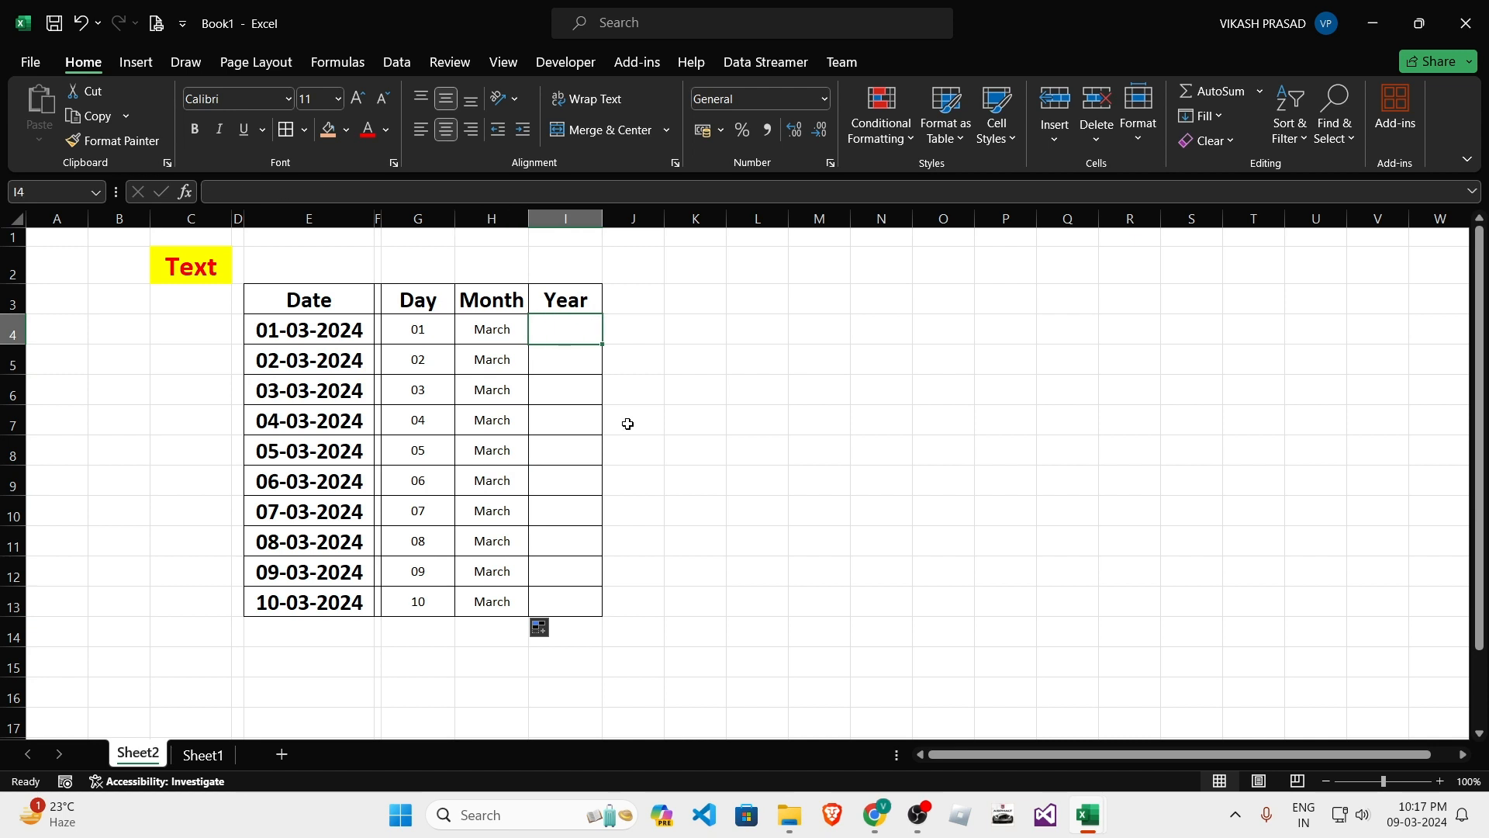
{"action": "type", "text": "="}
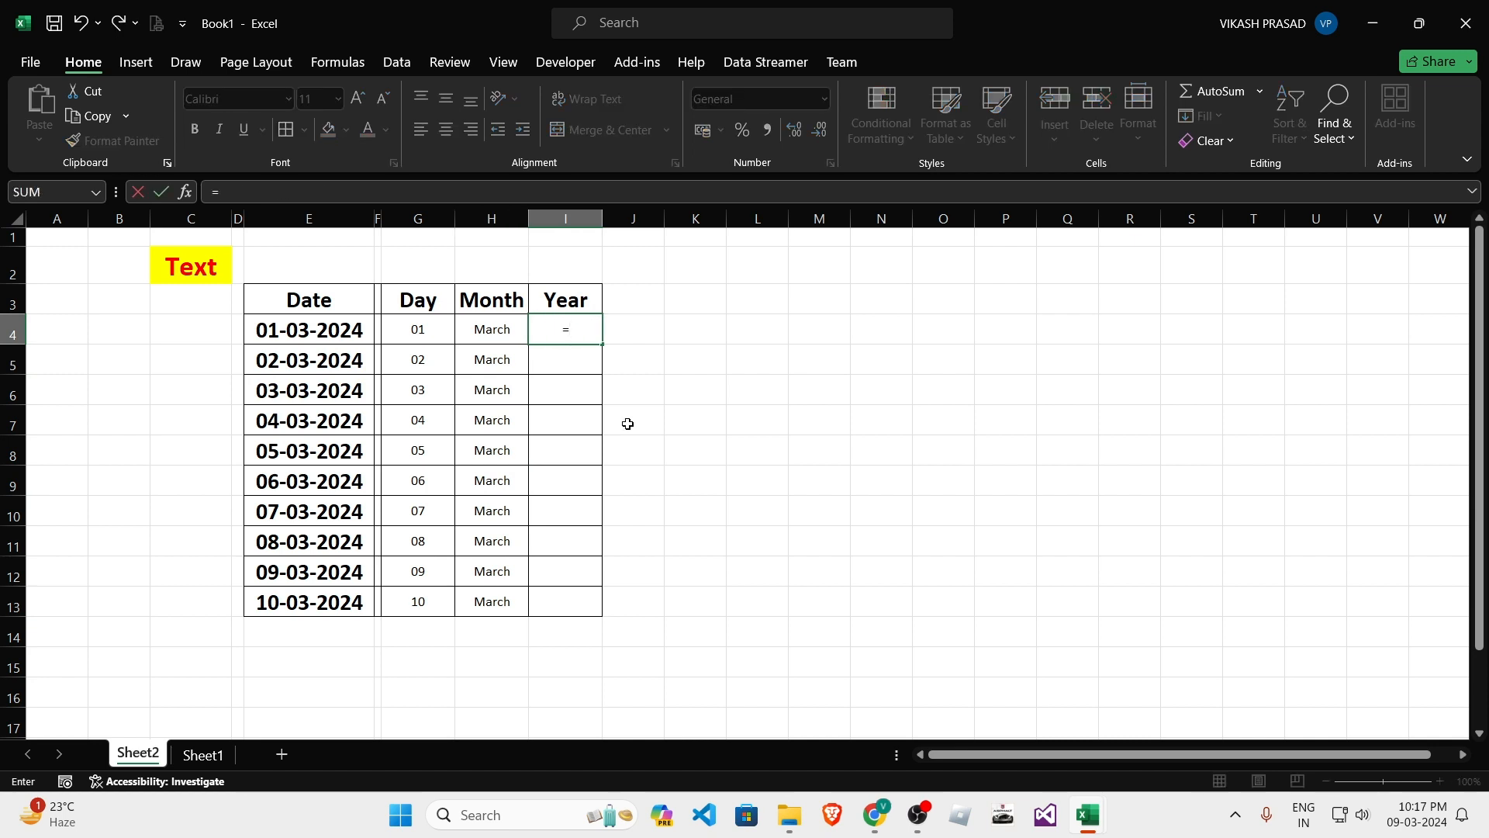
{"action": "type", "text": "ty"}
{"action": "key", "text": "BackSpace"}
{"action": "key", "text": "BackSpace"}
{"action": "type", "text": "tex"}
{"action": "key", "text": "Tab"}
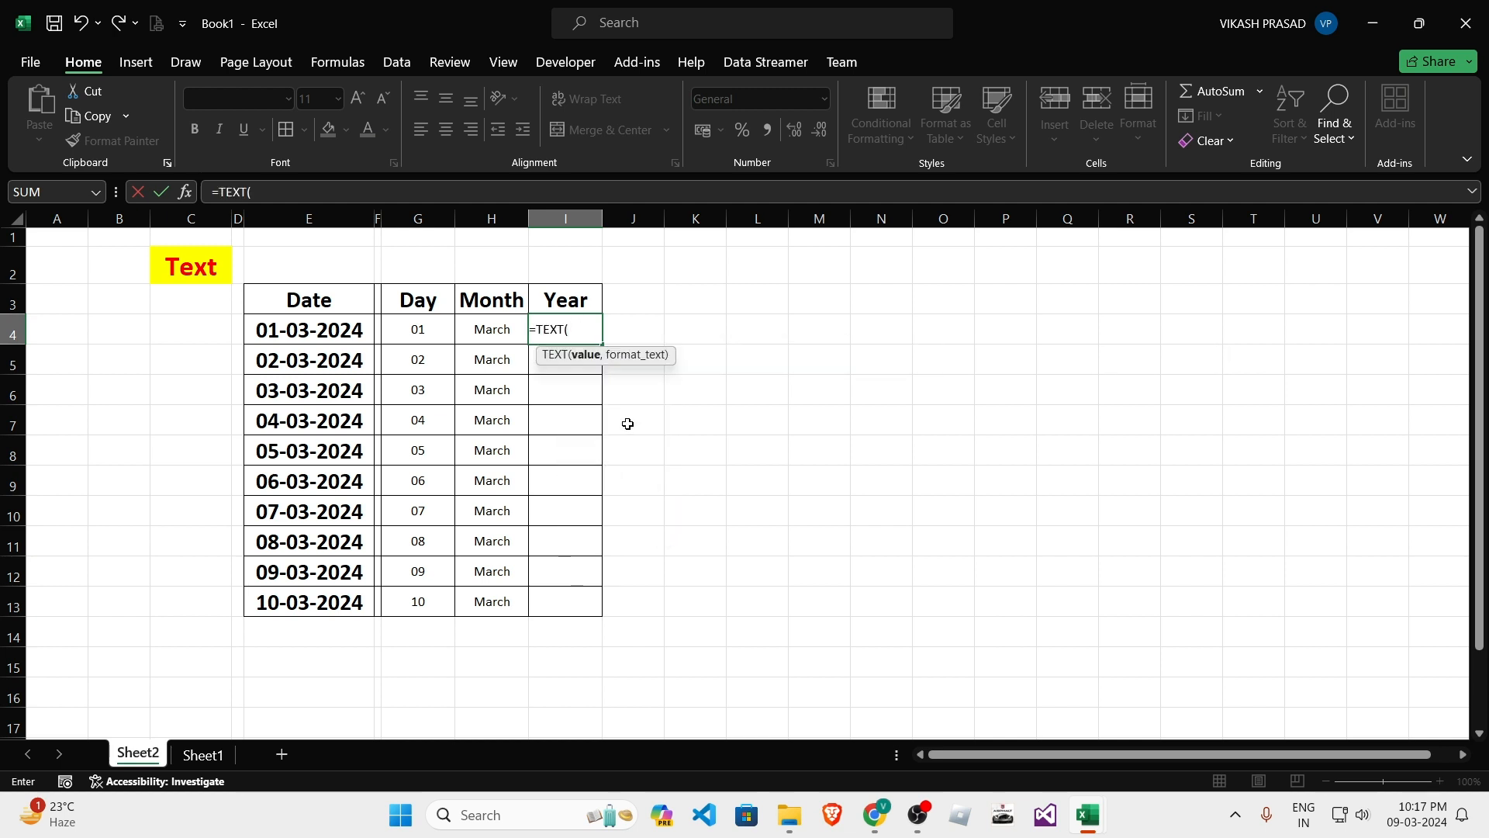
{"action": "key", "text": "Left"}
{"action": "key", "text": "Left"}
{"action": "key", "text": "Left"}
{"action": "key", "text": "Left"}
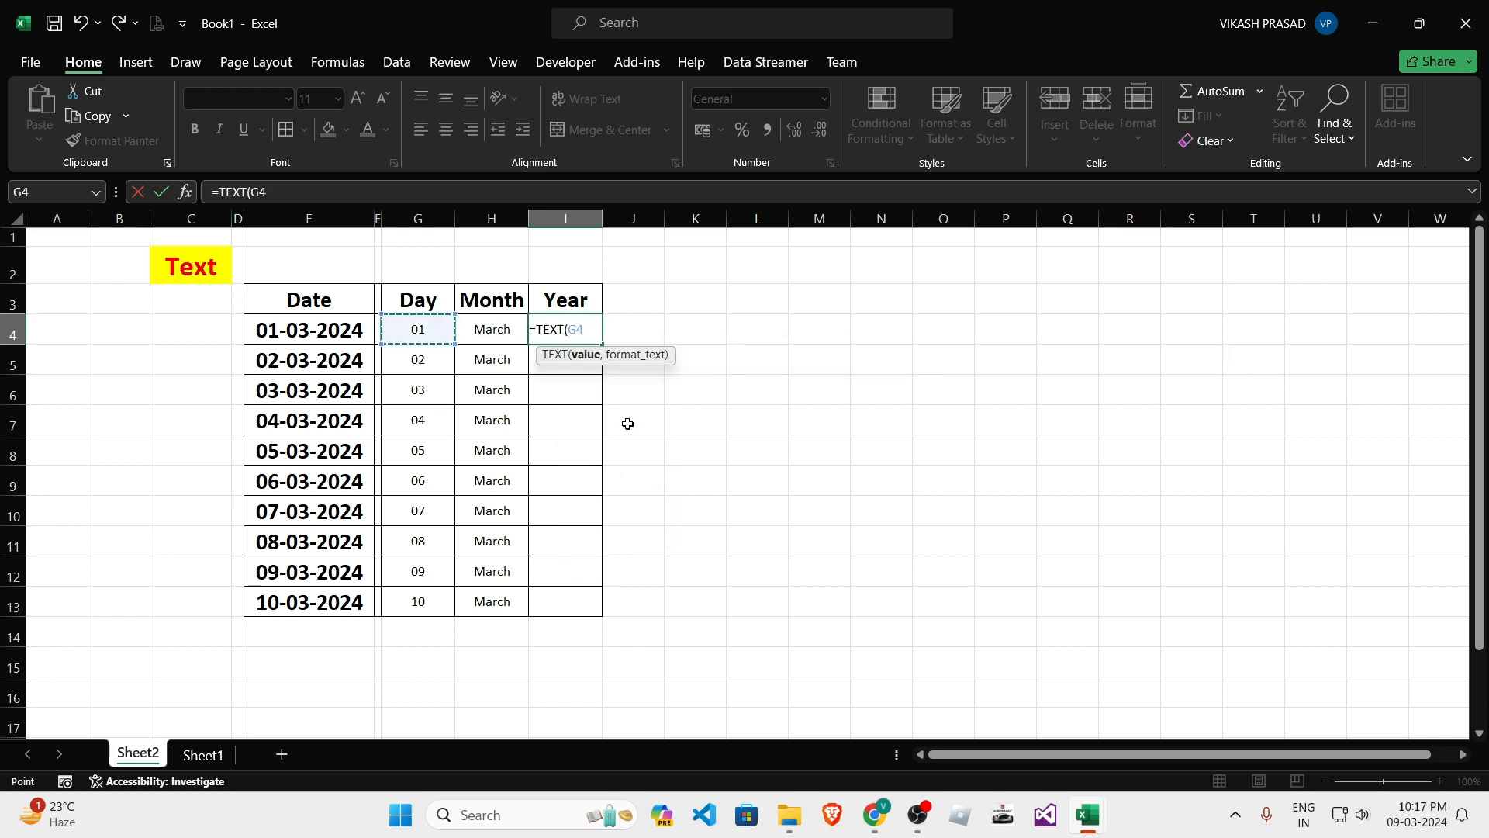
{"action": "type", "text": ","}
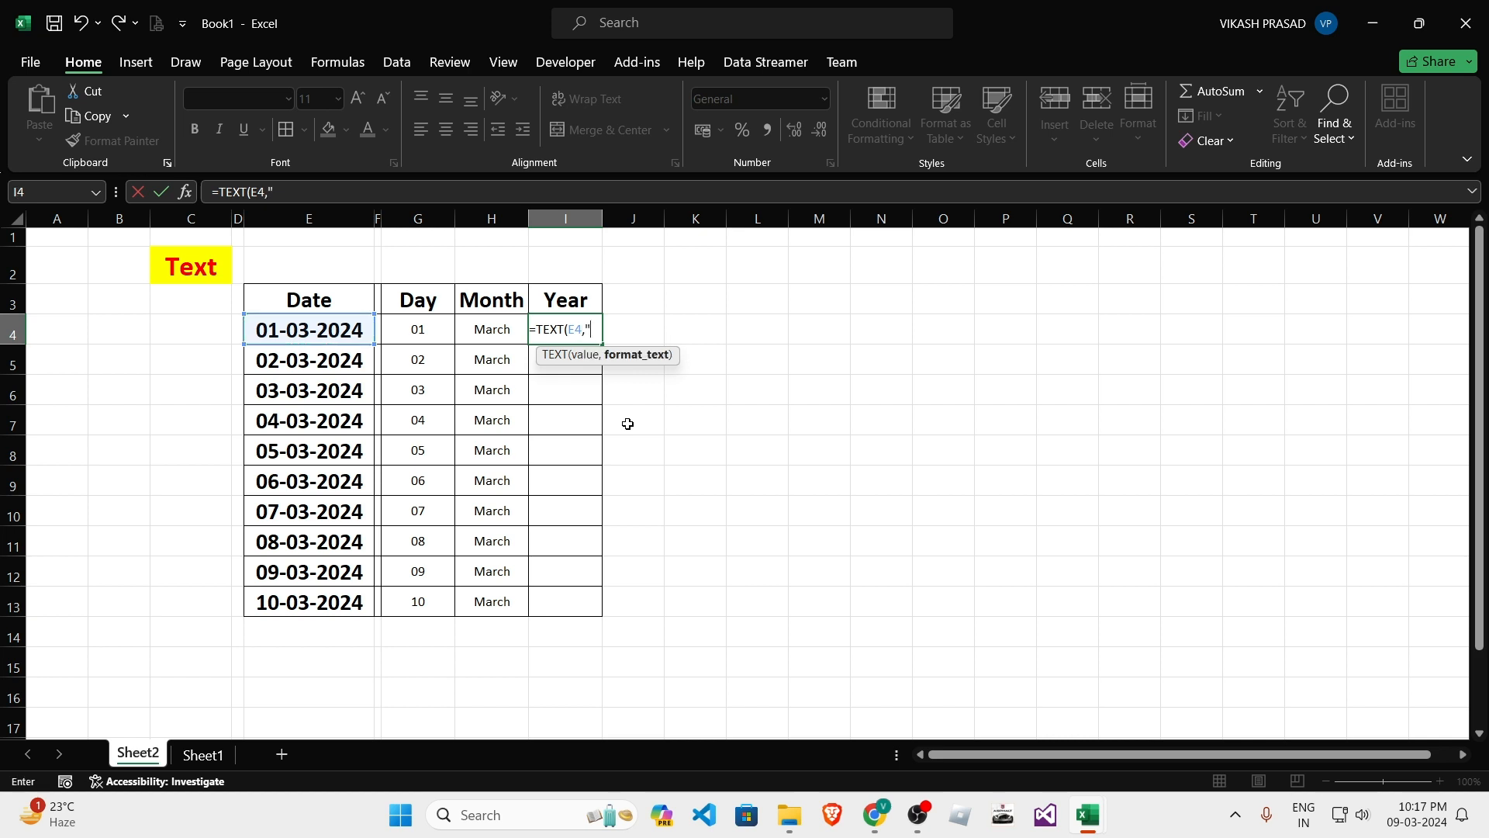
{"action": "type", "text": "\"yyyy\""}
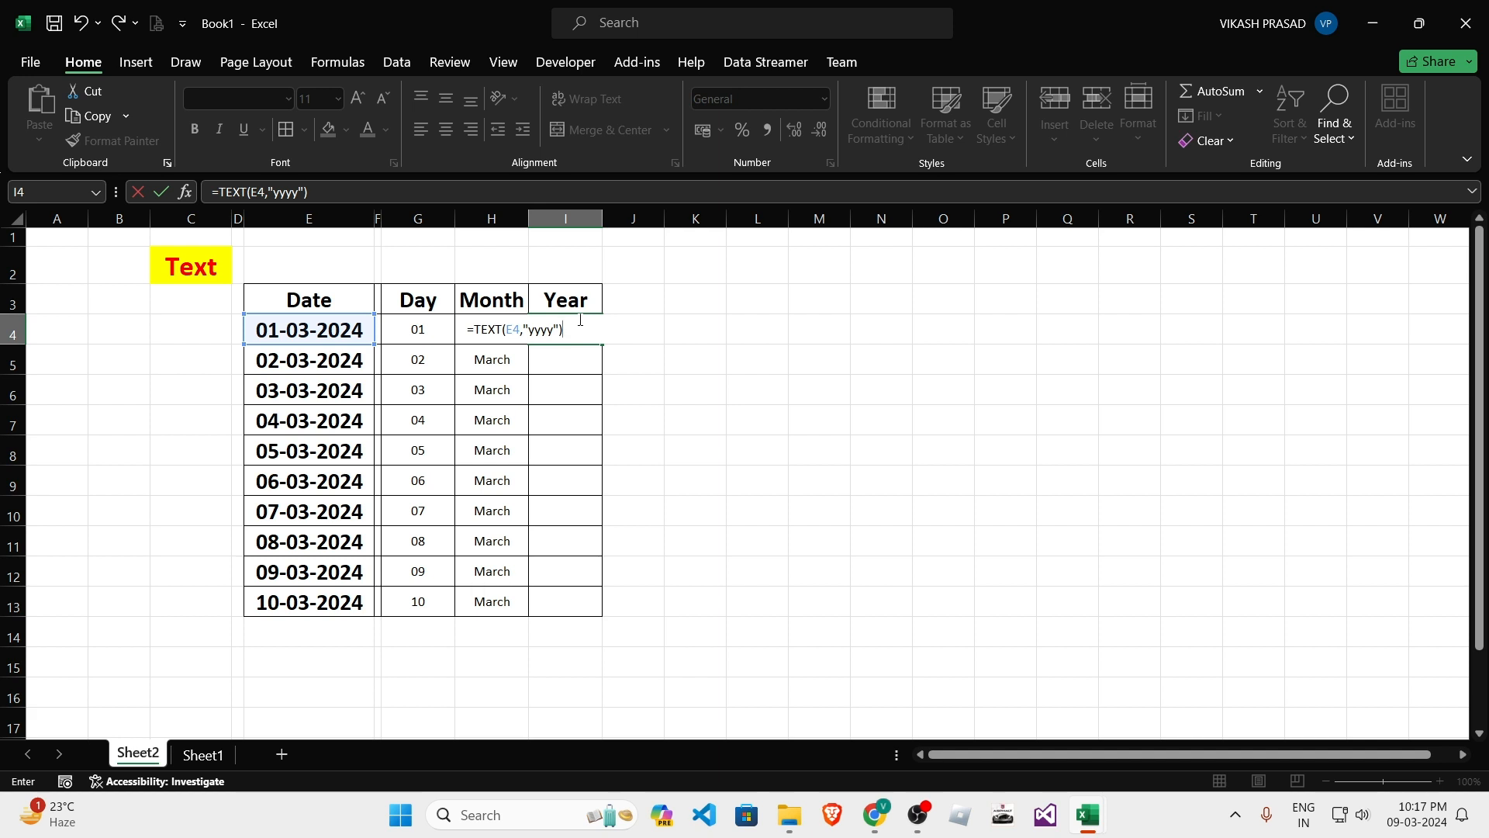
{"action": "key", "text": "ctrl+Return"}
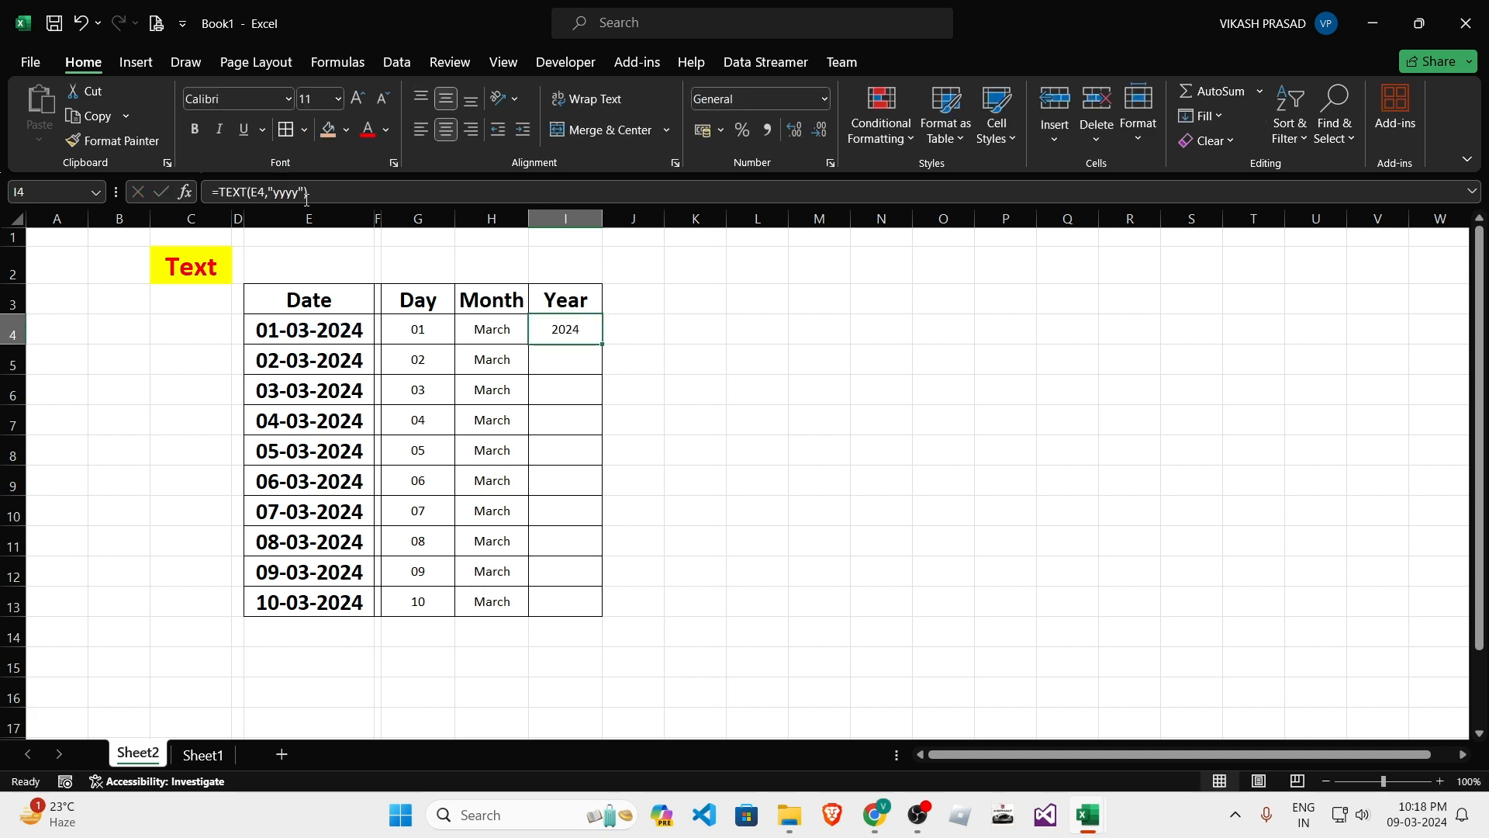
Shorten the format code in I4's TEXT formula to "yy" for a two-digit year.
{"action": "left_click", "coordinate": [305, 199]}
{"action": "key", "text": "Escape"}
{"action": "left_click", "coordinate": [291, 200]}
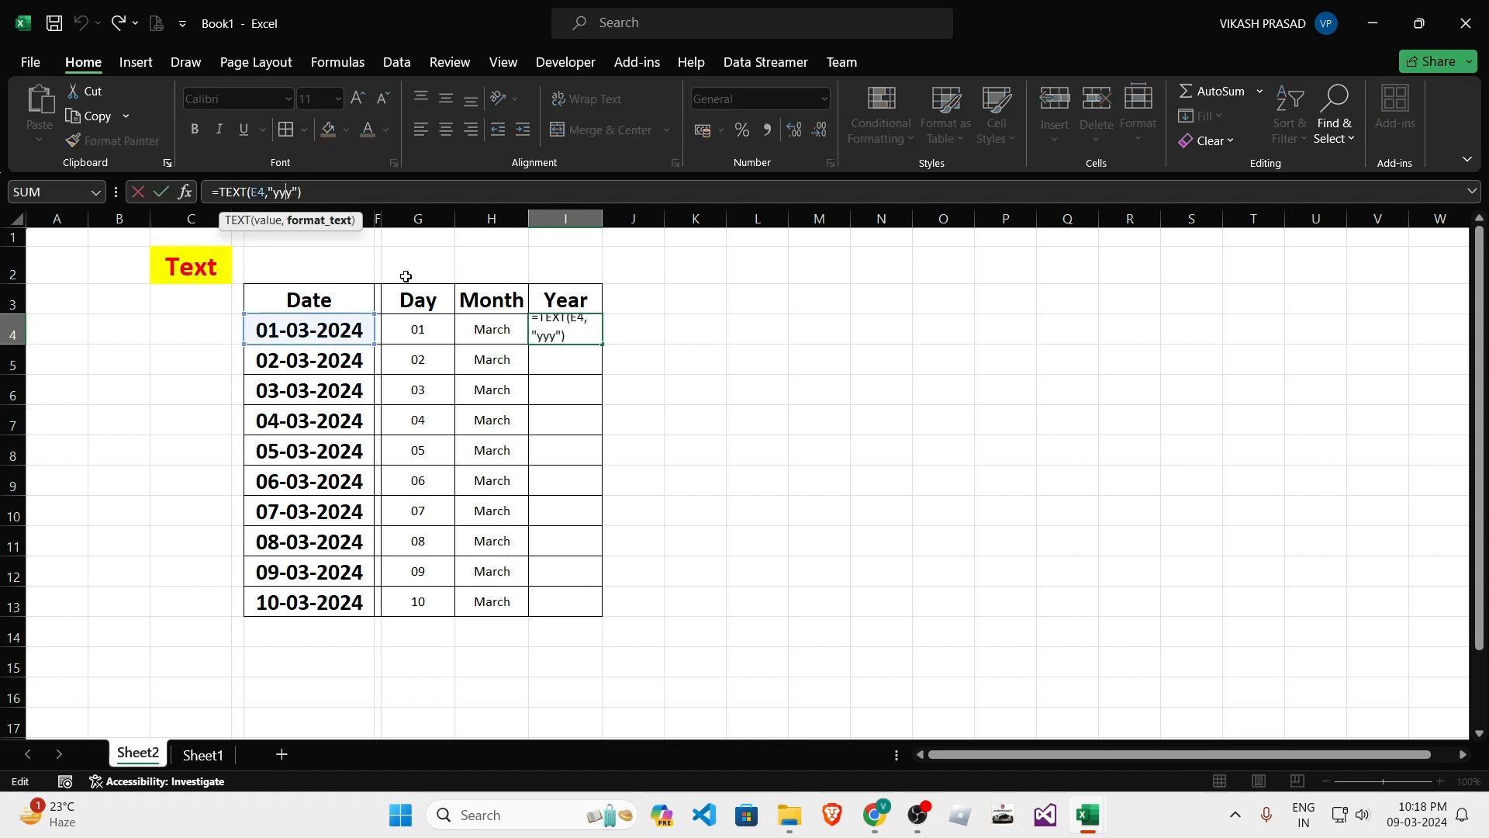
{"action": "key", "text": "BackSpace"}
{"action": "key", "text": "Return"}
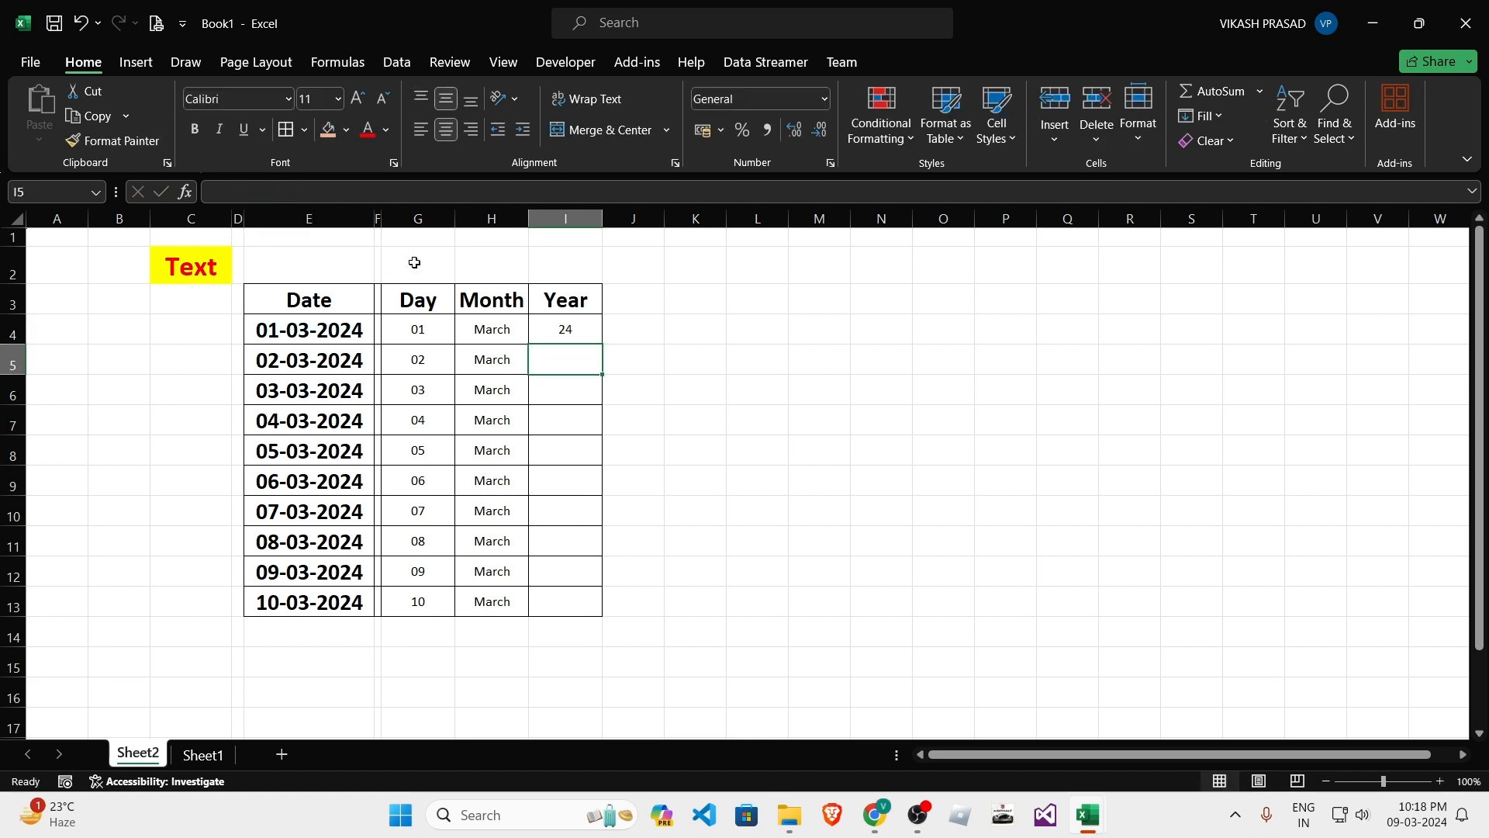
Try the single-letter year format "y" in I4's TEXT formula.
{"action": "key", "text": "Up"}
{"action": "left_click", "coordinate": [287, 192]}
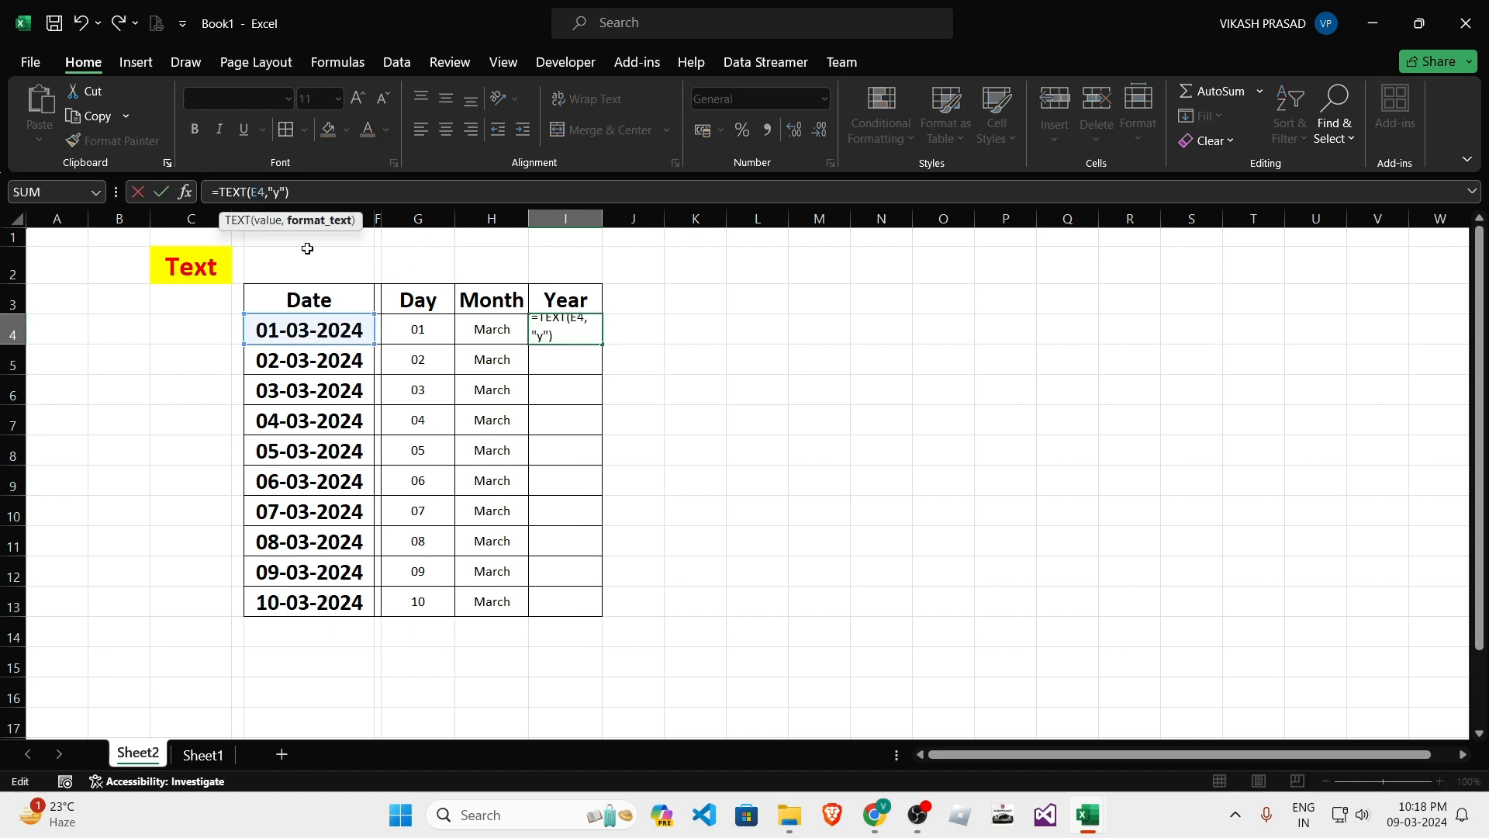
{"action": "key", "text": "Return"}
{"action": "left_click", "coordinate": [553, 323]}
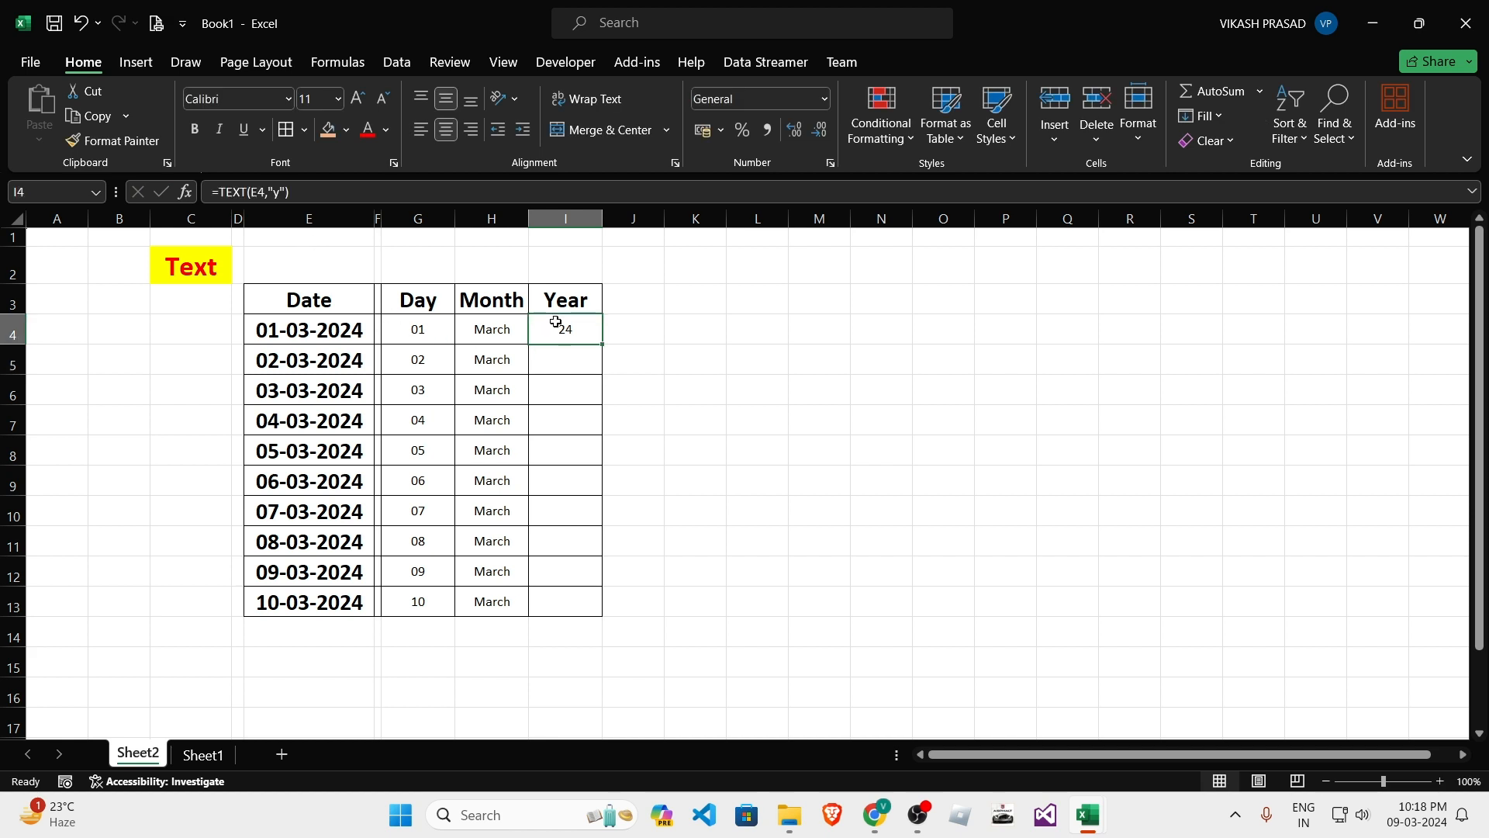
Undo the shortened year format edits in I4 and fill the "yyyy" formula down to I13.
{"action": "key", "text": "ctrl+z"}
{"action": "key", "text": "ctrl+z"}
{"action": "key", "text": "ctrl+z"}
{"action": "key", "text": "ctrl+z"}
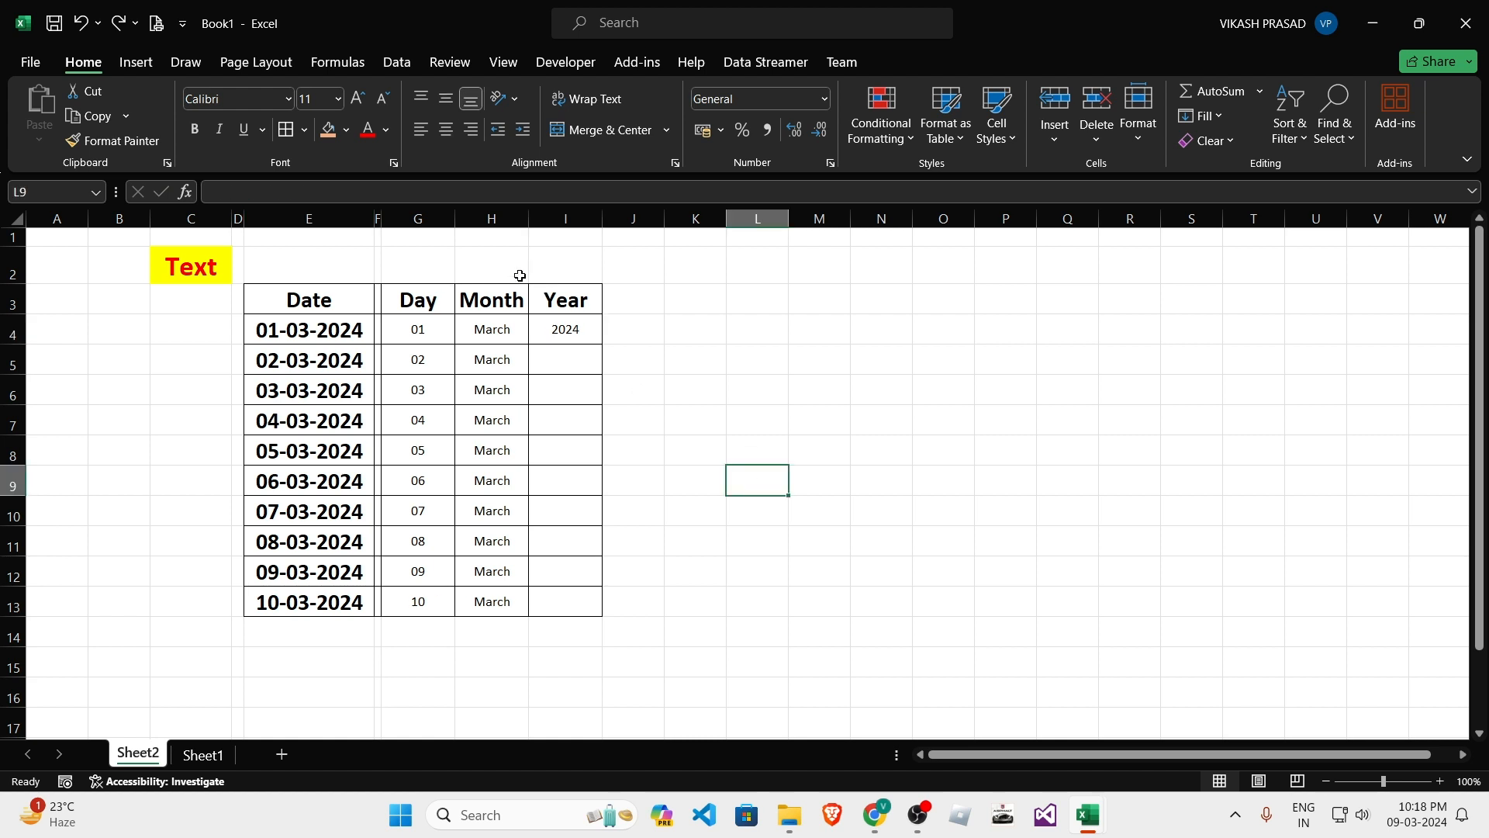
{"action": "left_click", "coordinate": [556, 330]}
{"action": "double_click", "coordinate": [603, 343]}
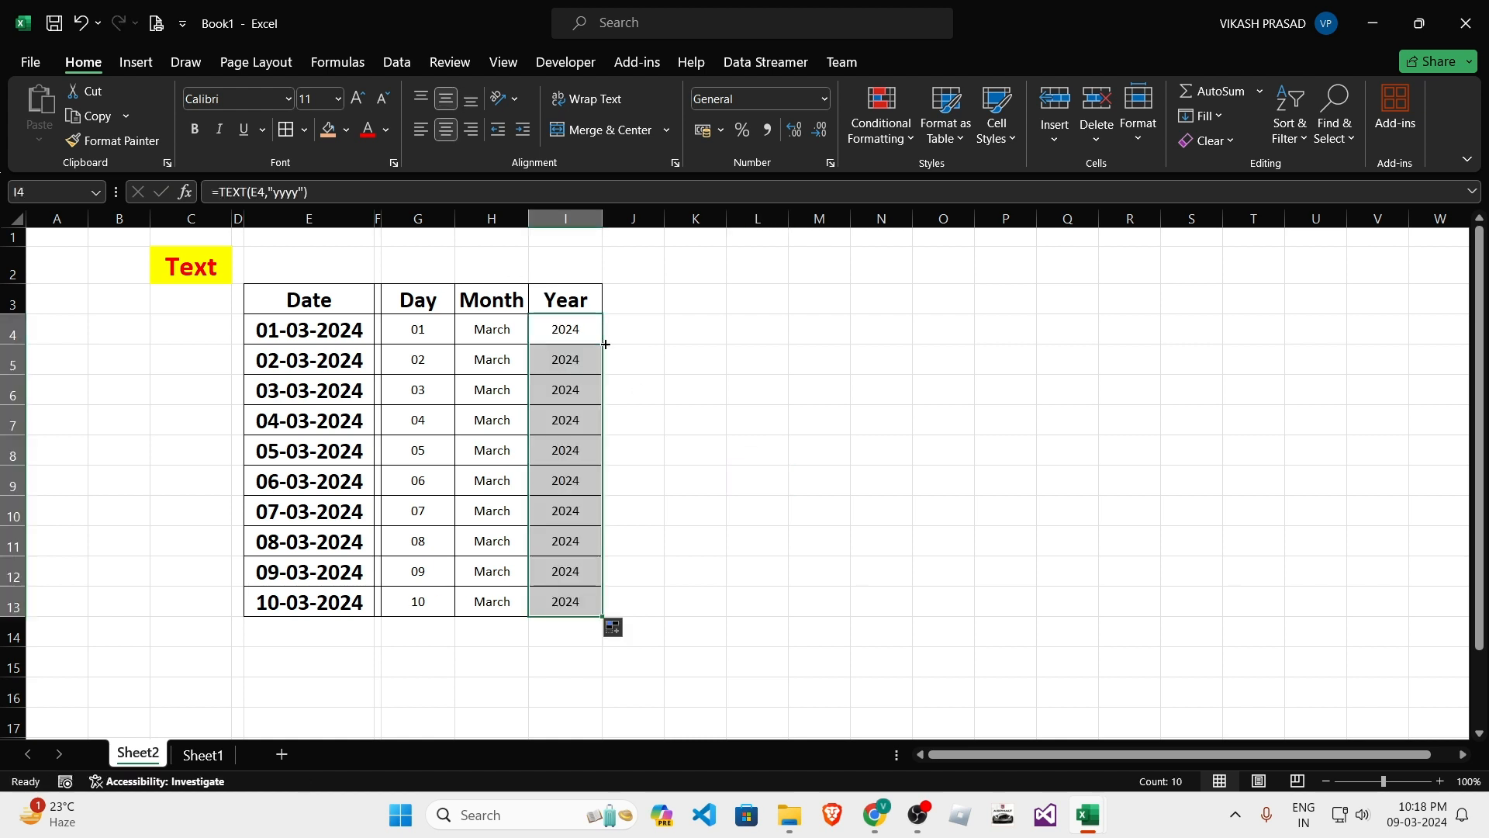
Examine the completed Day, Month and Year columns against the dates in the table.
{"action": "left_click", "coordinate": [543, 613]}
{"action": "left_click", "coordinate": [411, 322]}
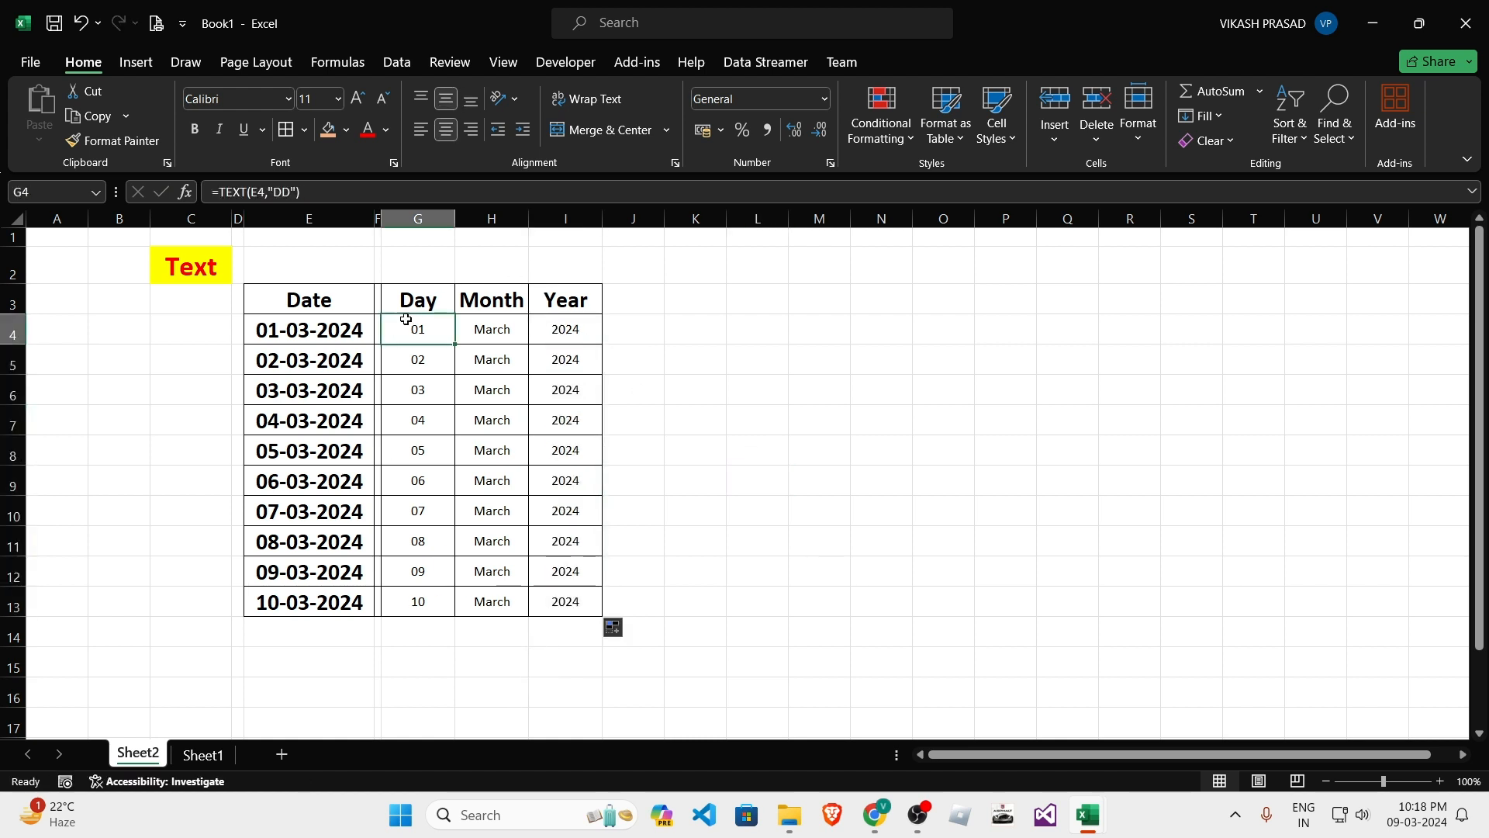
{"action": "left_click", "coordinate": [302, 335]}
{"action": "left_click_drag", "start_coordinate": [409, 330], "coordinate": [417, 601]}
{"action": "left_click_drag", "start_coordinate": [481, 328], "coordinate": [497, 603]}
{"action": "left_click_drag", "start_coordinate": [584, 340], "coordinate": [594, 607]}
{"action": "left_click", "coordinate": [691, 445]}
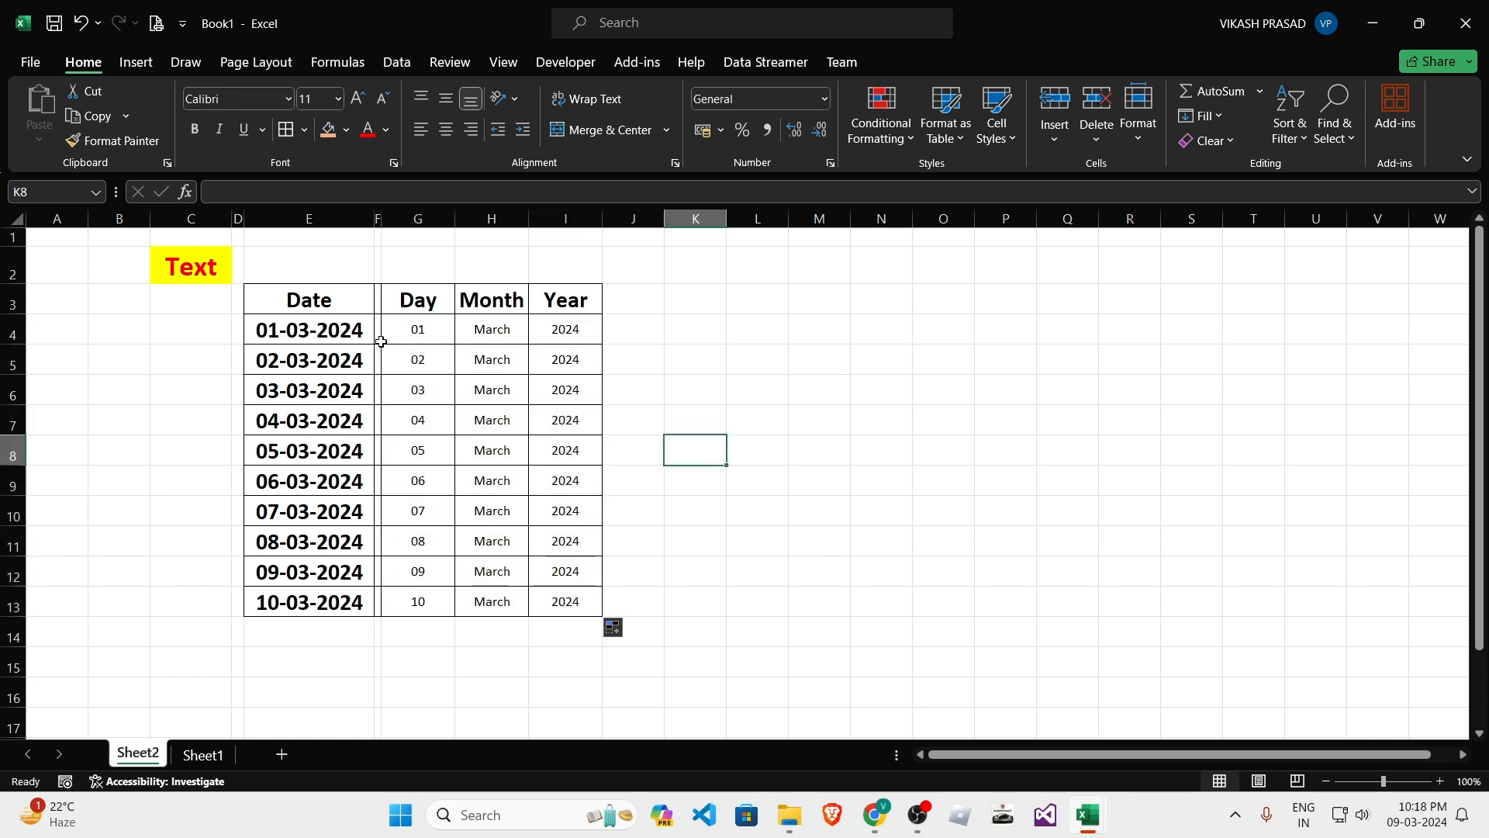
{"action": "left_click", "coordinate": [405, 326]}
{"action": "left_click", "coordinate": [306, 296]}
{"action": "left_click_drag", "start_coordinate": [305, 295], "coordinate": [596, 603]}
{"action": "left_click", "coordinate": [315, 390]}
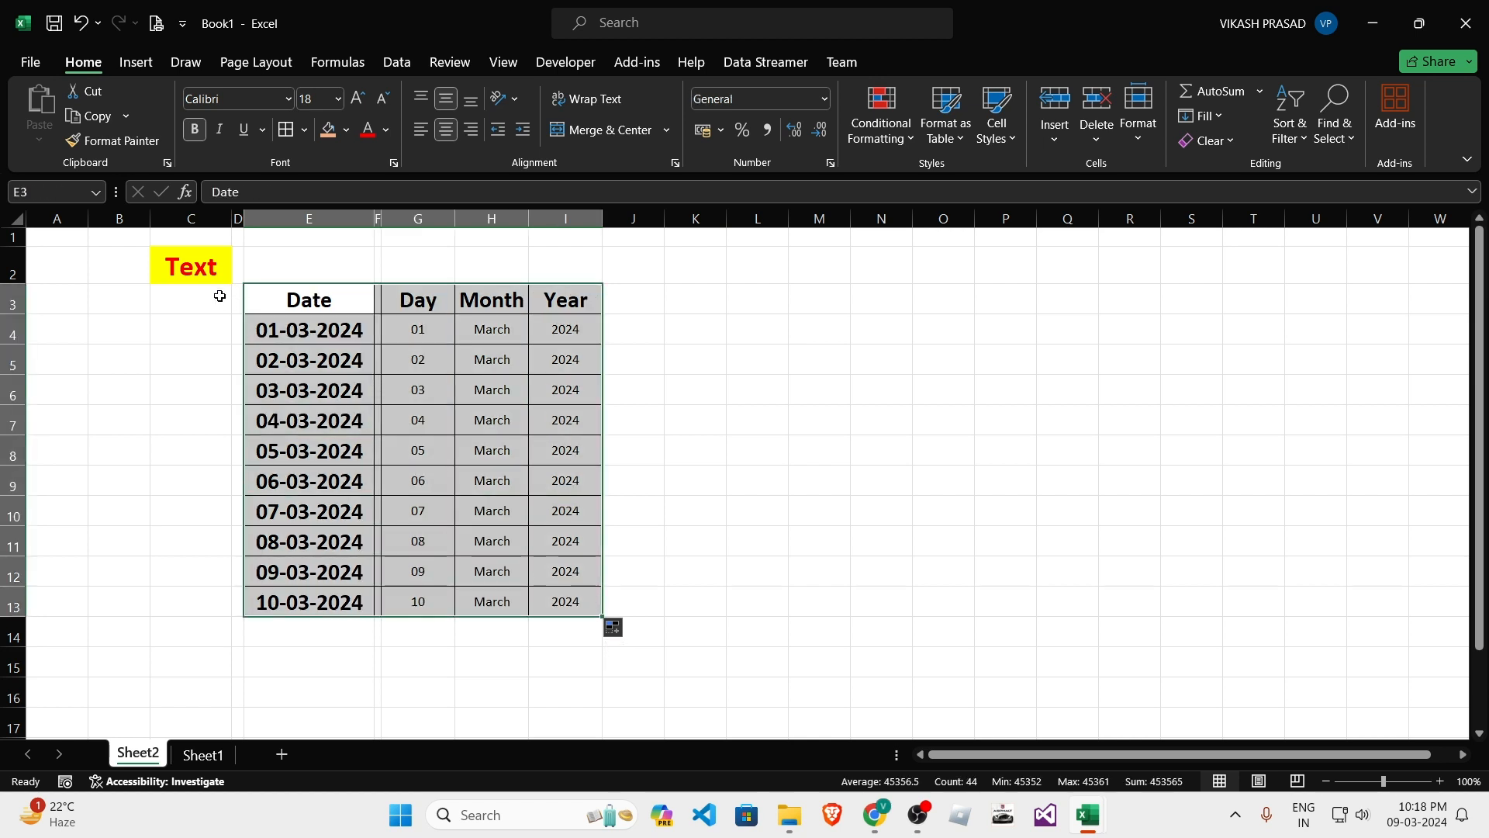
{"action": "left_click", "coordinate": [353, 356]}
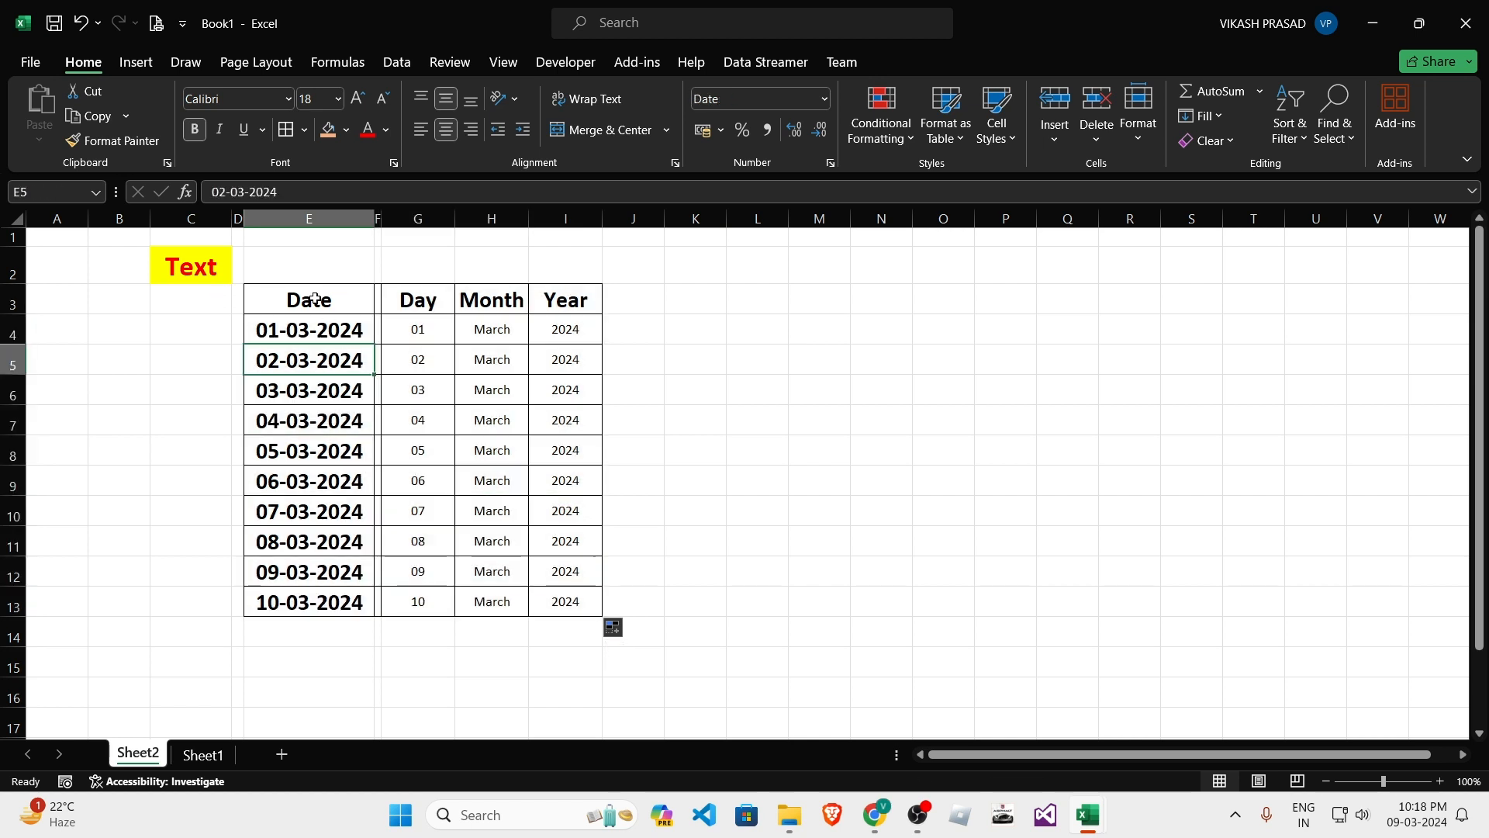
{"action": "left_click_drag", "start_coordinate": [314, 296], "coordinate": [578, 602]}
{"action": "left_click", "coordinate": [469, 491]}
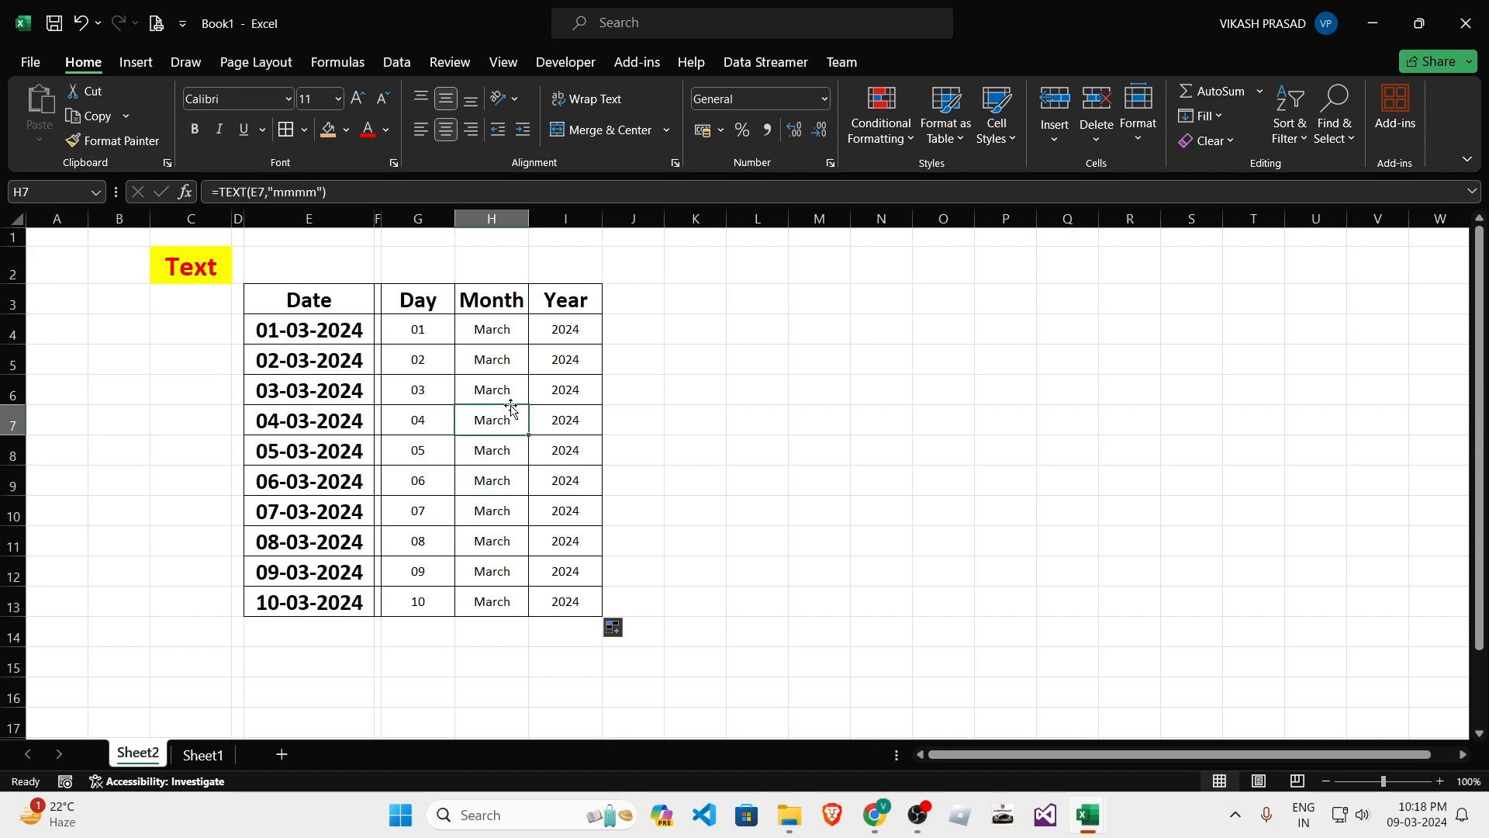
{"action": "left_click", "coordinate": [333, 301]}
Check the topic list in the Course Details workbook, and return to Book1 to open Sheet1.
{"action": "key", "text": "alt+Tab"}
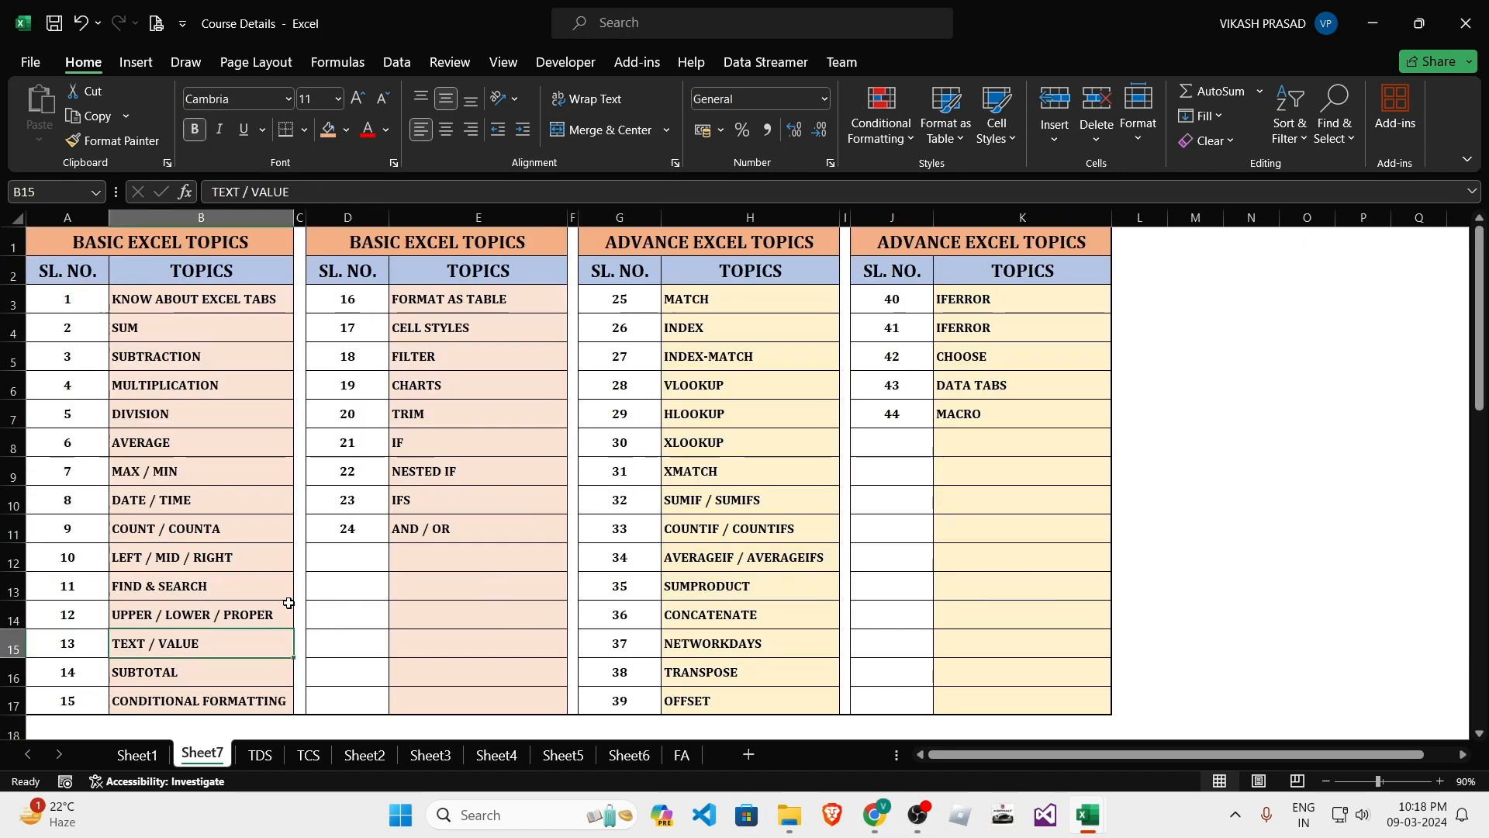
{"action": "key", "text": "alt+Tab"}
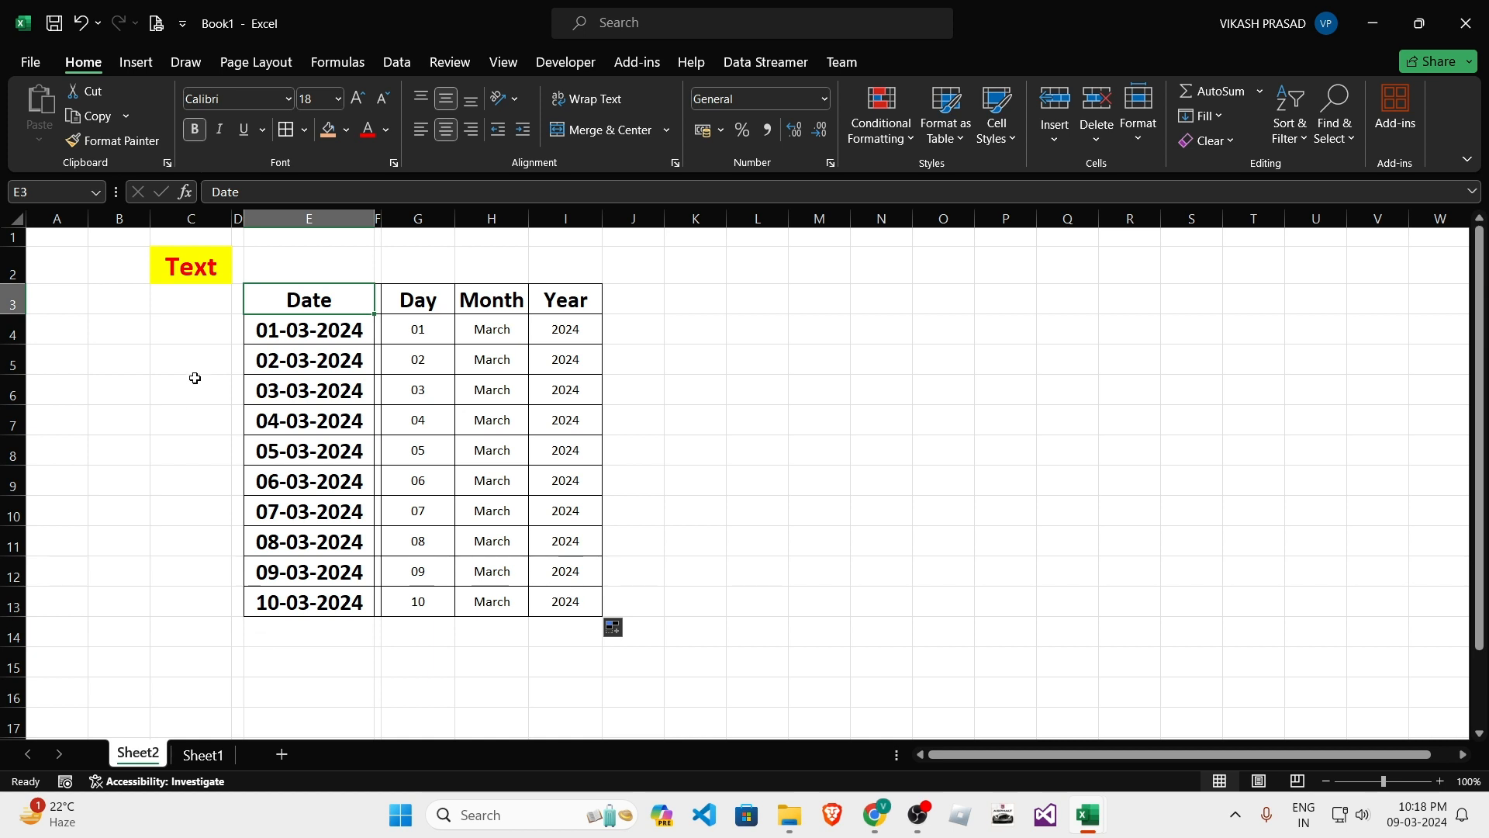
{"action": "left_click", "coordinate": [200, 757]}
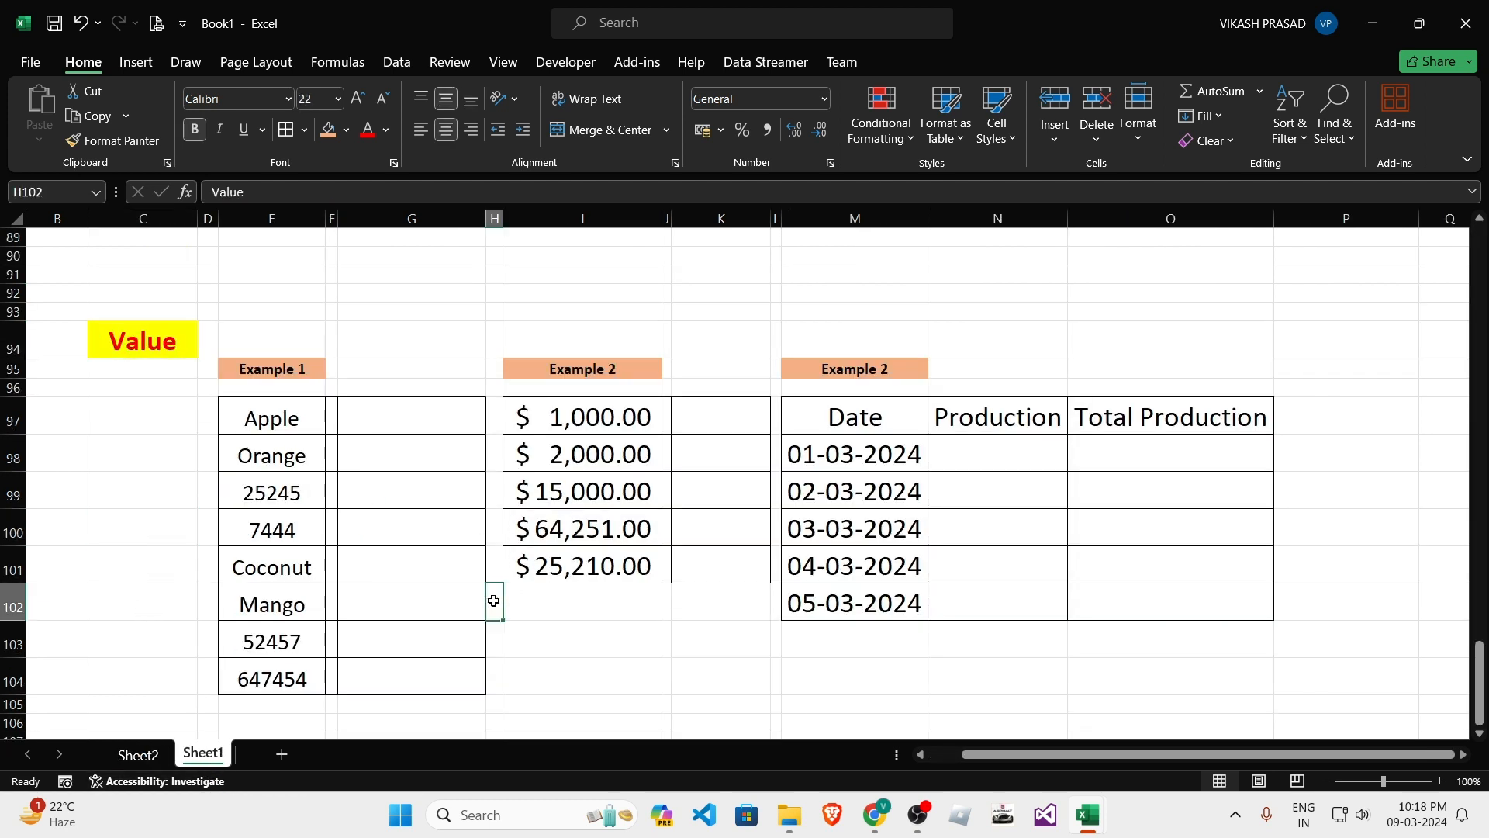
Look over the three example tables prepared for the VALUE function.
{"action": "left_click", "coordinate": [295, 367]}
{"action": "left_click", "coordinate": [948, 371]}
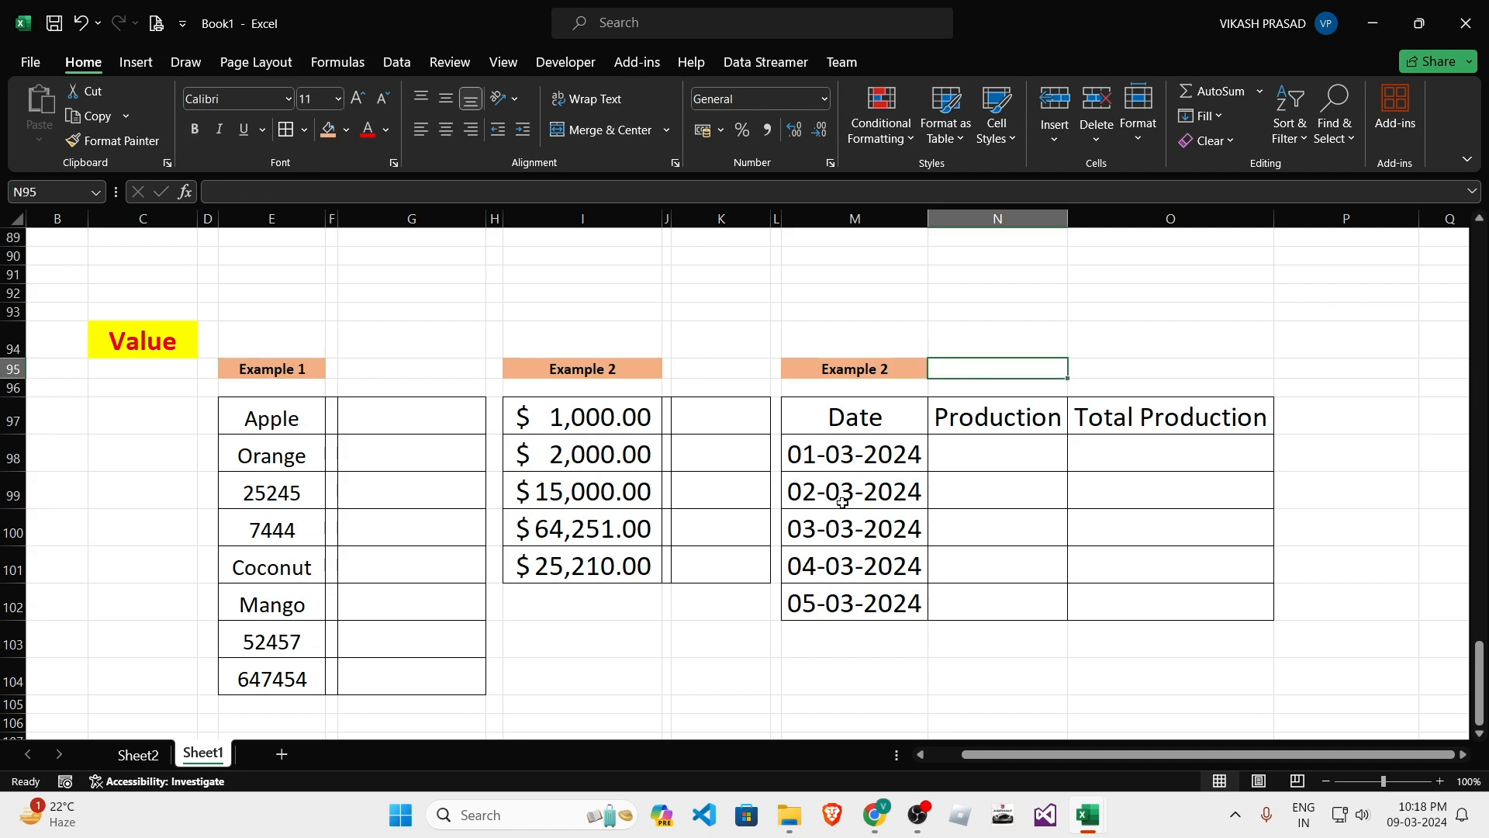
{"action": "left_click", "coordinate": [841, 493]}
{"action": "left_click", "coordinate": [312, 371]}
{"action": "left_click", "coordinate": [597, 370]}
{"action": "left_click", "coordinate": [822, 374]}
{"action": "left_click", "coordinate": [591, 555]}
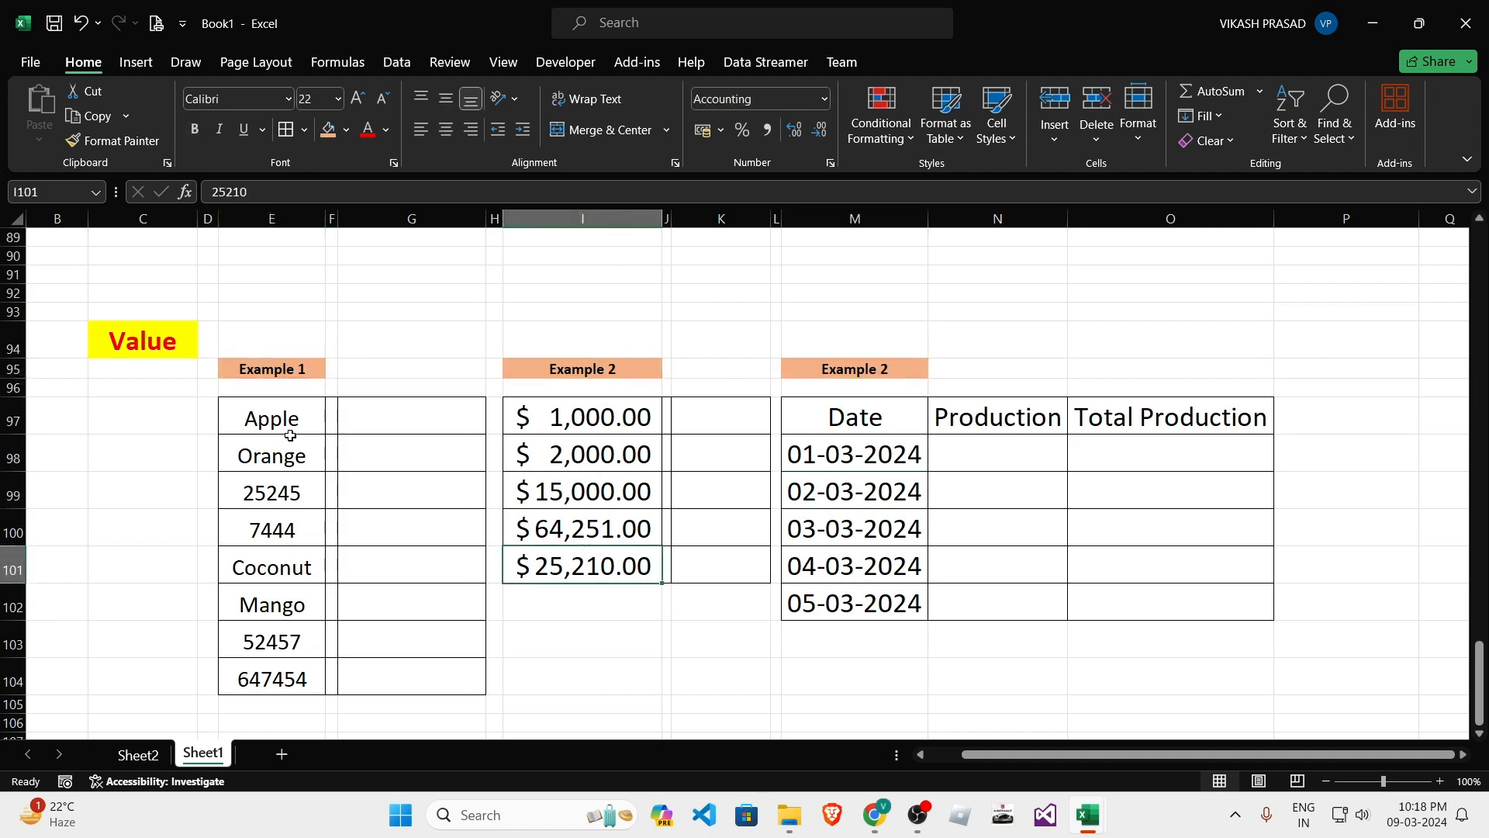
Examine the mixed text and number entries of Example 1 in E97:E104.
{"action": "left_click", "coordinate": [272, 409]}
{"action": "left_click", "coordinate": [439, 608]}
{"action": "left_click_drag", "start_coordinate": [278, 417], "coordinate": [286, 673]}
{"action": "left_click", "coordinate": [378, 593]}
{"action": "left_click", "coordinate": [280, 417]}
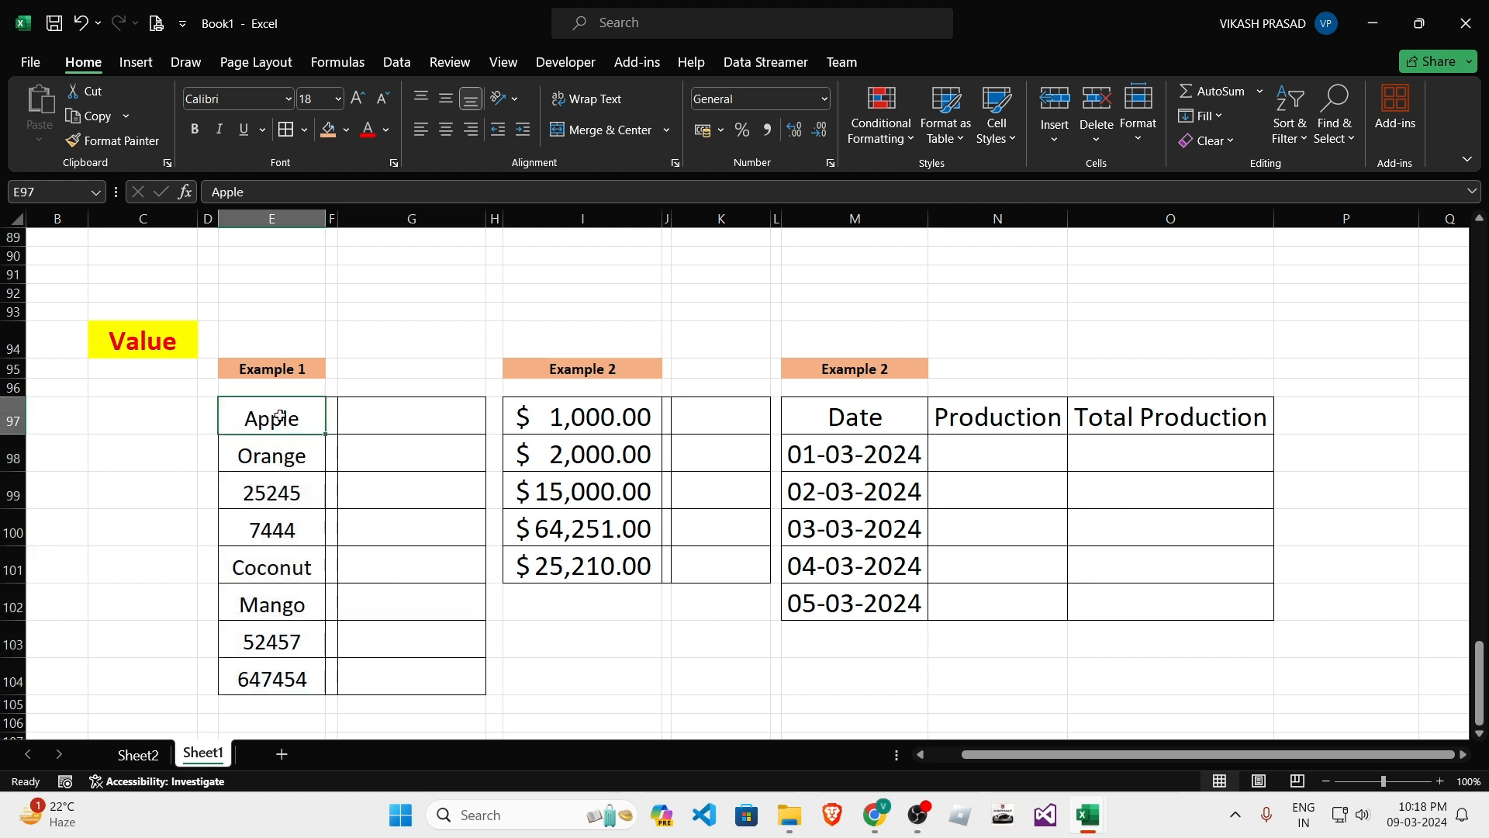
{"action": "left_click_drag", "start_coordinate": [280, 417], "coordinate": [284, 646]}
{"action": "double_click", "coordinate": [268, 411]}
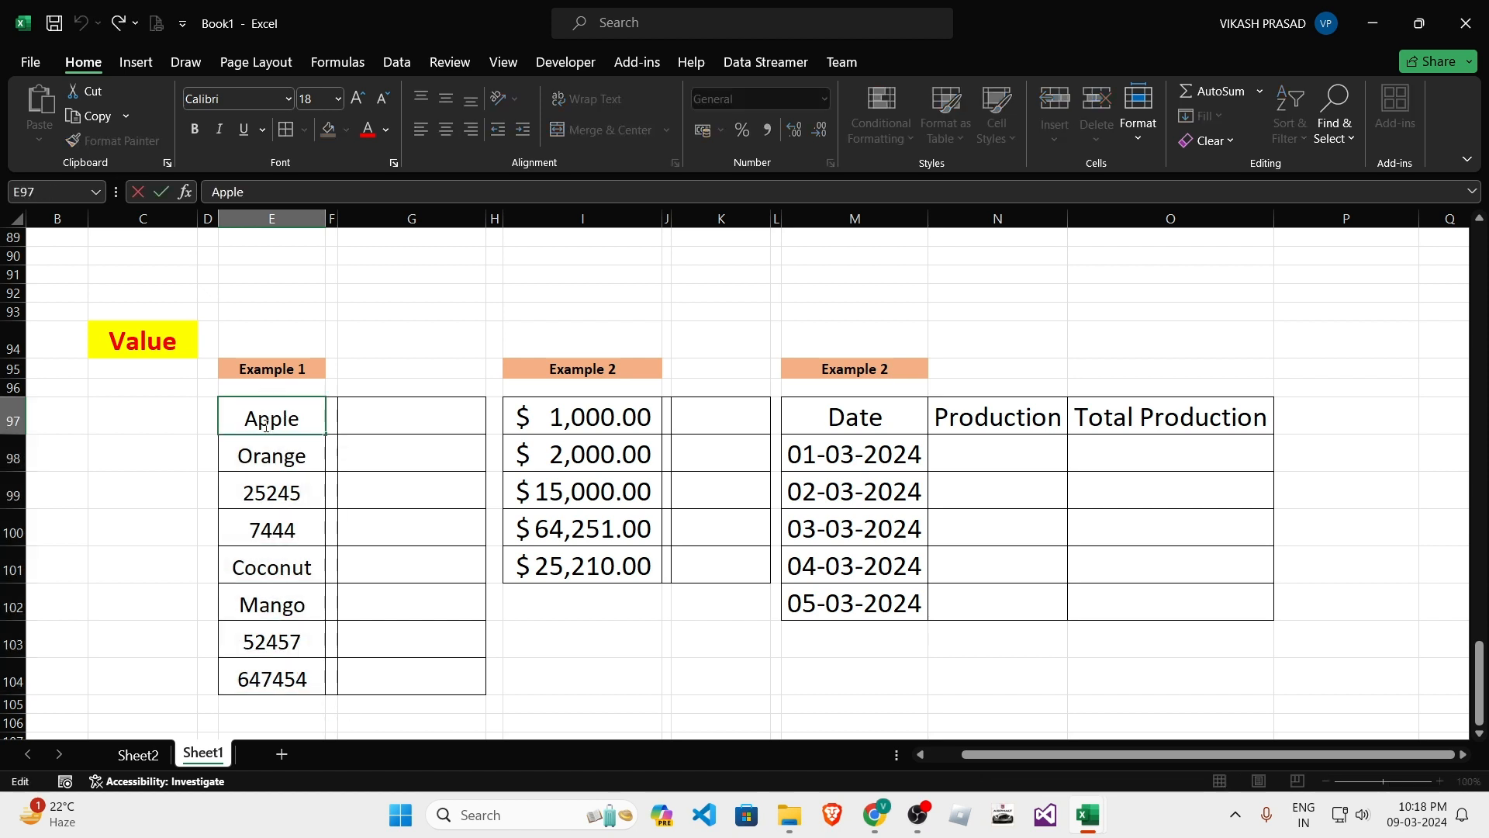
{"action": "left_click", "coordinate": [286, 514]}
Add filters to the Example 1 table over the range E96:G104.
{"action": "left_click_drag", "start_coordinate": [279, 388], "coordinate": [396, 682]}
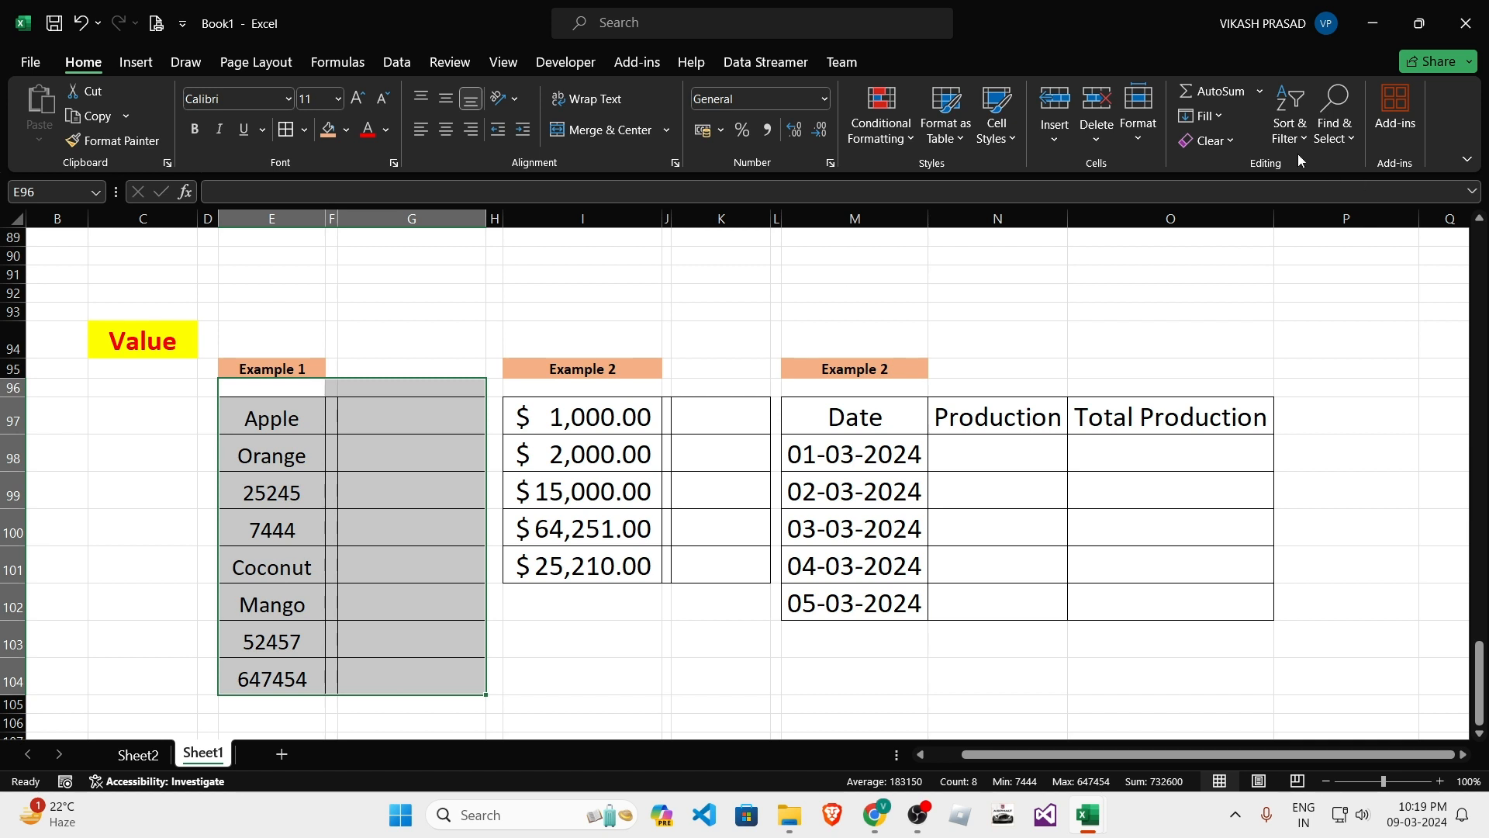
{"action": "left_click", "coordinate": [1291, 132]}
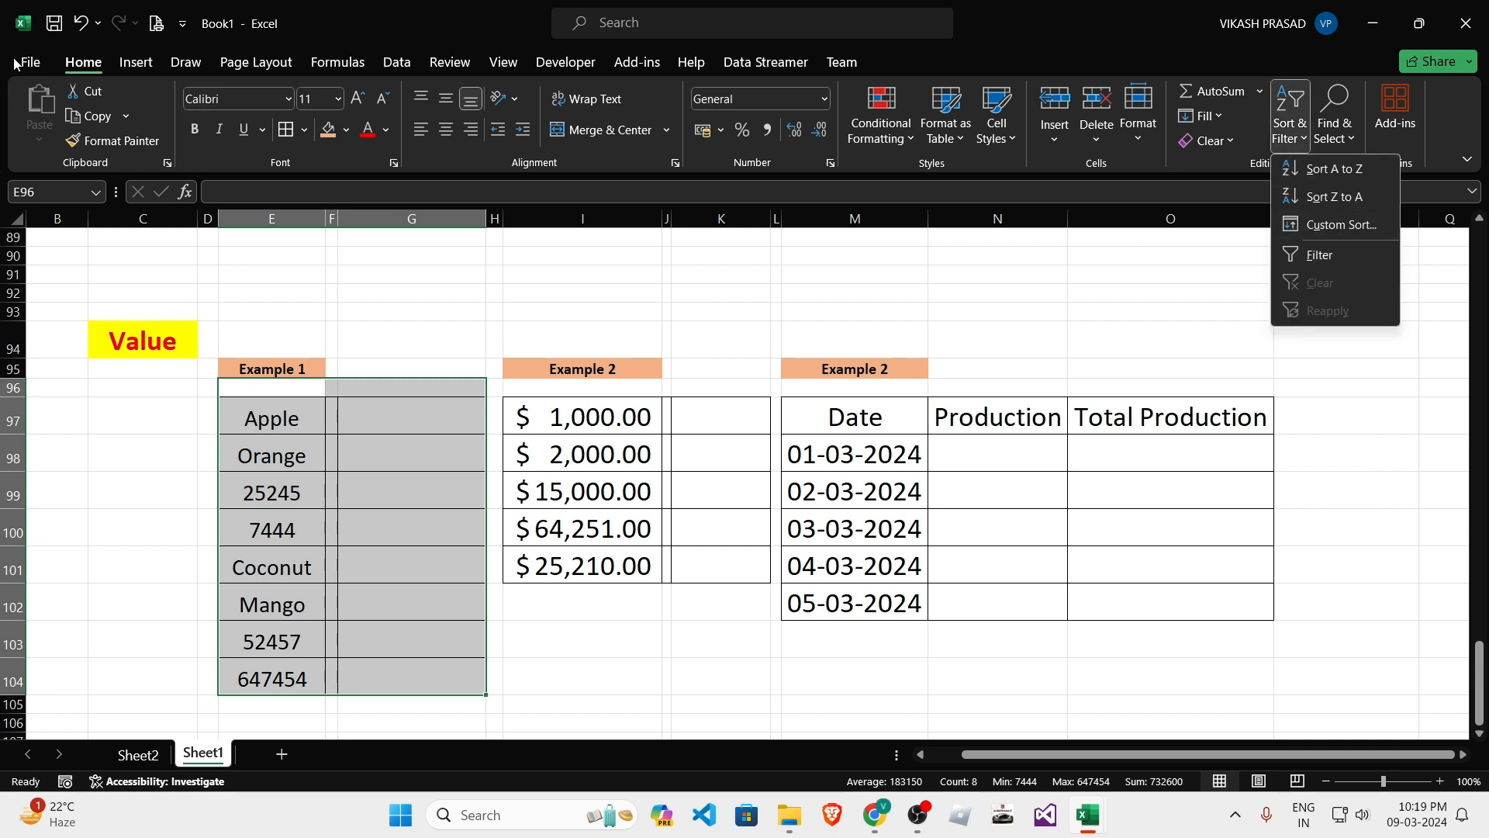
{"action": "left_click", "coordinate": [1311, 255]}
{"action": "left_click", "coordinate": [321, 467]}
Review the filter values offered for column E and compare them with the Example 1 entries, without applying a filter.
{"action": "left_click", "coordinate": [316, 387]}
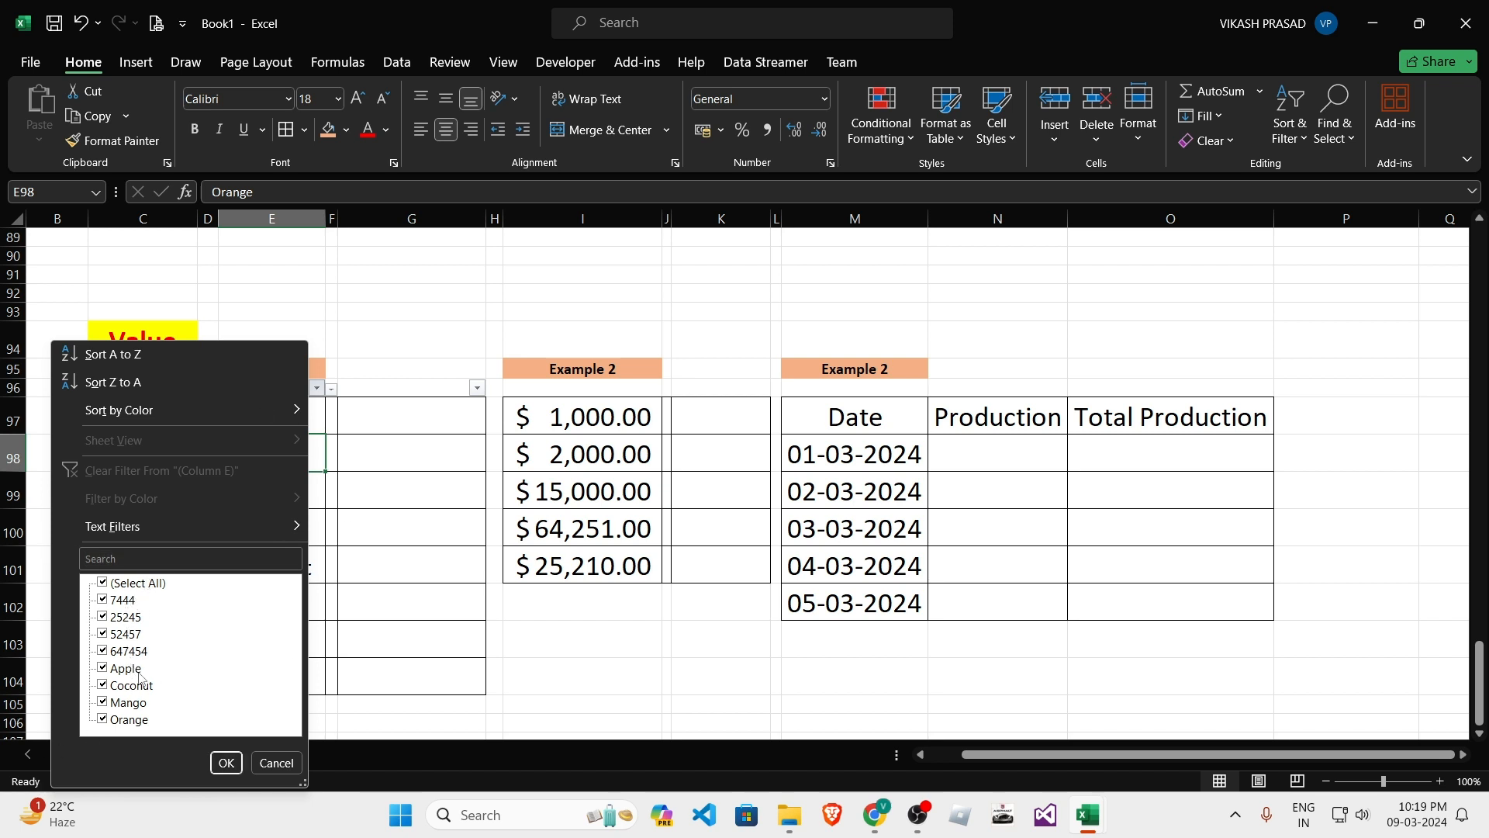
{"action": "left_click", "coordinate": [140, 588]}
{"action": "left_click", "coordinate": [533, 557]}
{"action": "left_click_drag", "start_coordinate": [248, 416], "coordinate": [254, 675]}
{"action": "left_click_drag", "start_coordinate": [248, 416], "coordinate": [254, 675]}
{"action": "left_click", "coordinate": [256, 418]}
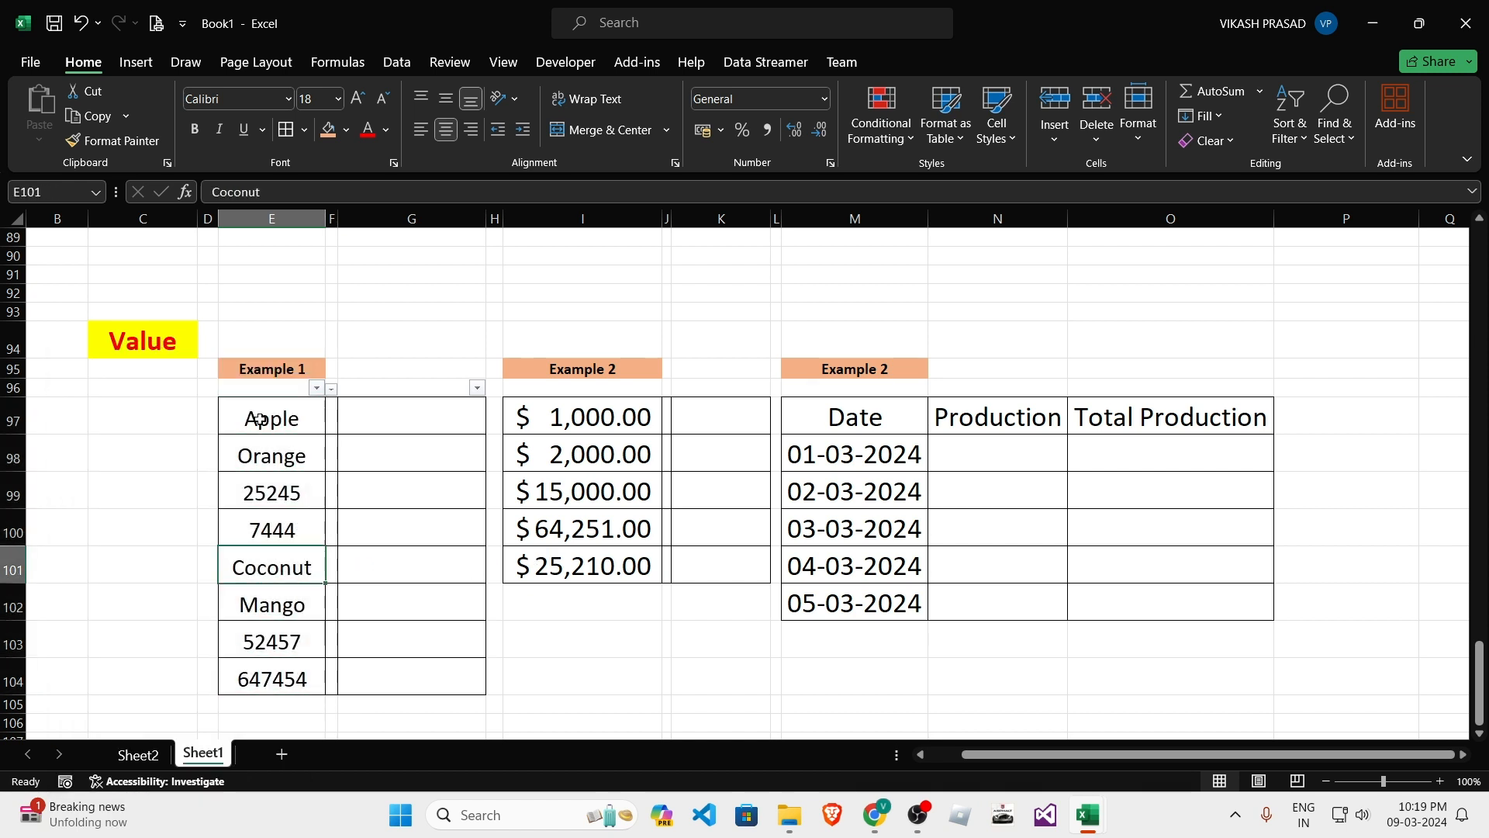
Filter column E of Example 1 to only the numeric entries 7444, 25245, 52457 and 647454.
{"action": "left_click", "coordinate": [316, 389]}
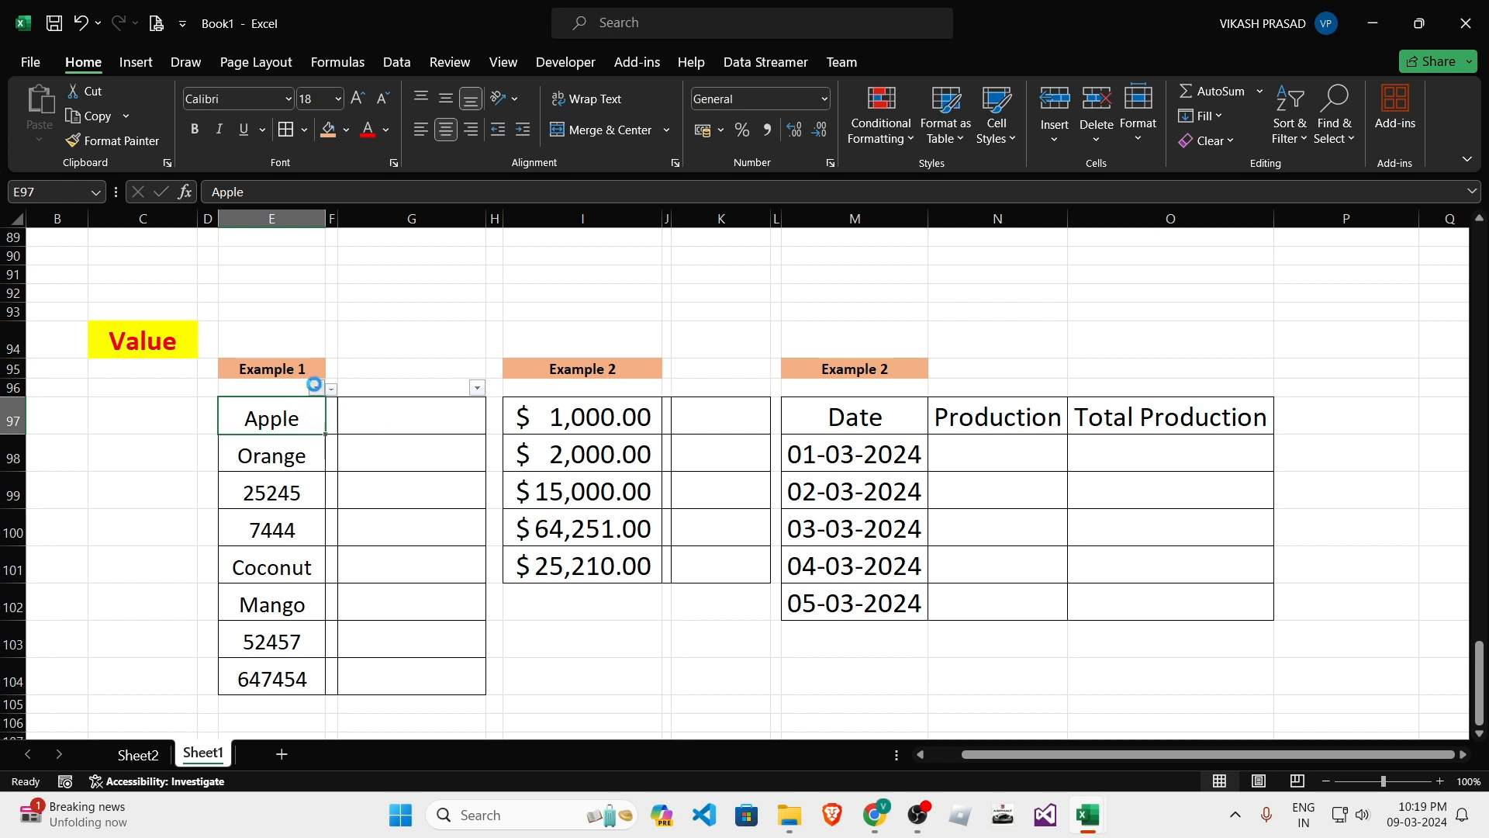
{"action": "left_click", "coordinate": [120, 584]}
{"action": "left_click", "coordinate": [103, 600]}
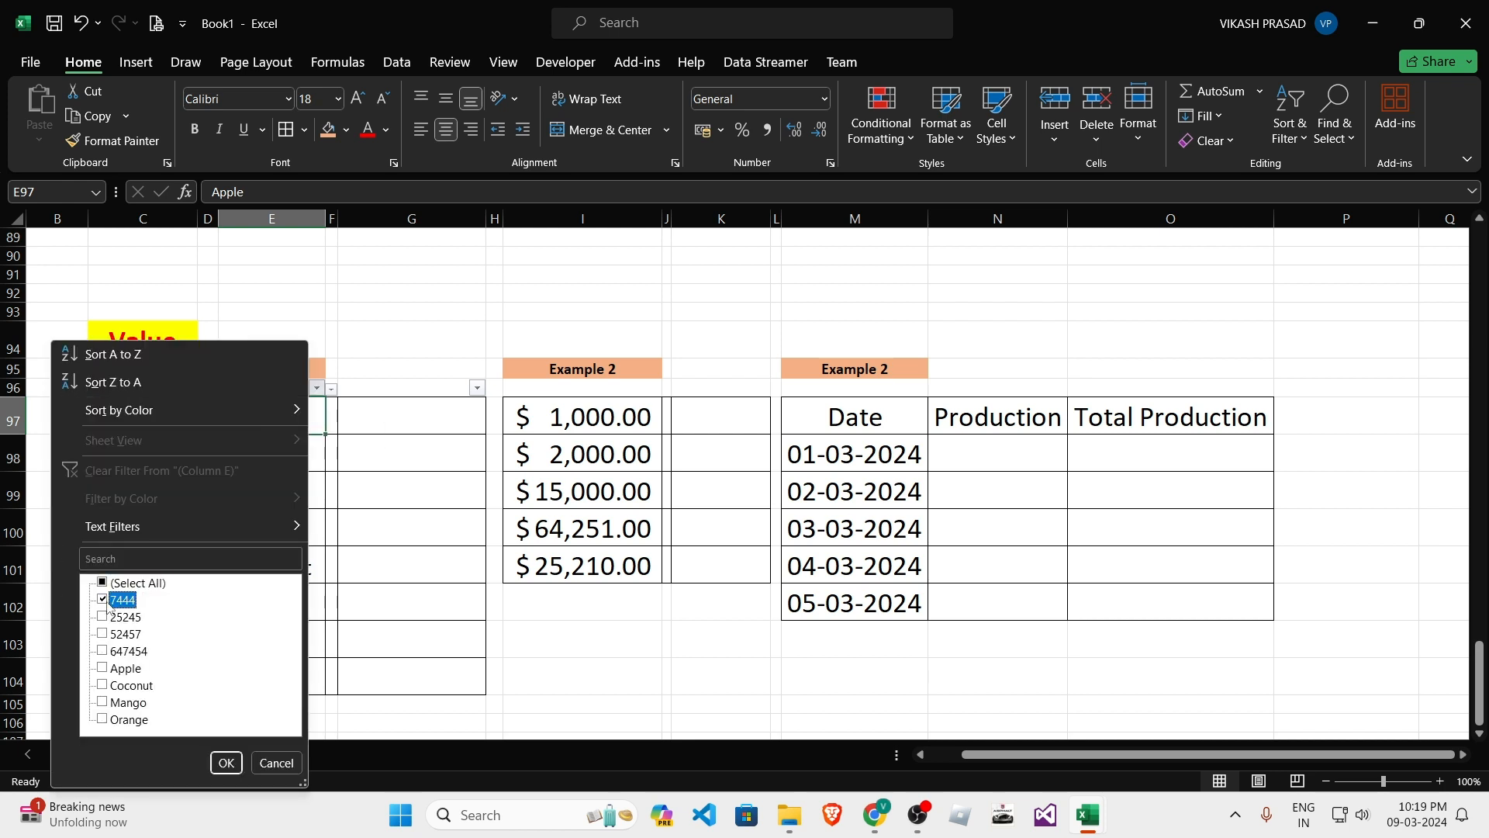
{"action": "left_click", "coordinate": [103, 616]}
{"action": "left_click", "coordinate": [103, 634]}
{"action": "left_click", "coordinate": [103, 650]}
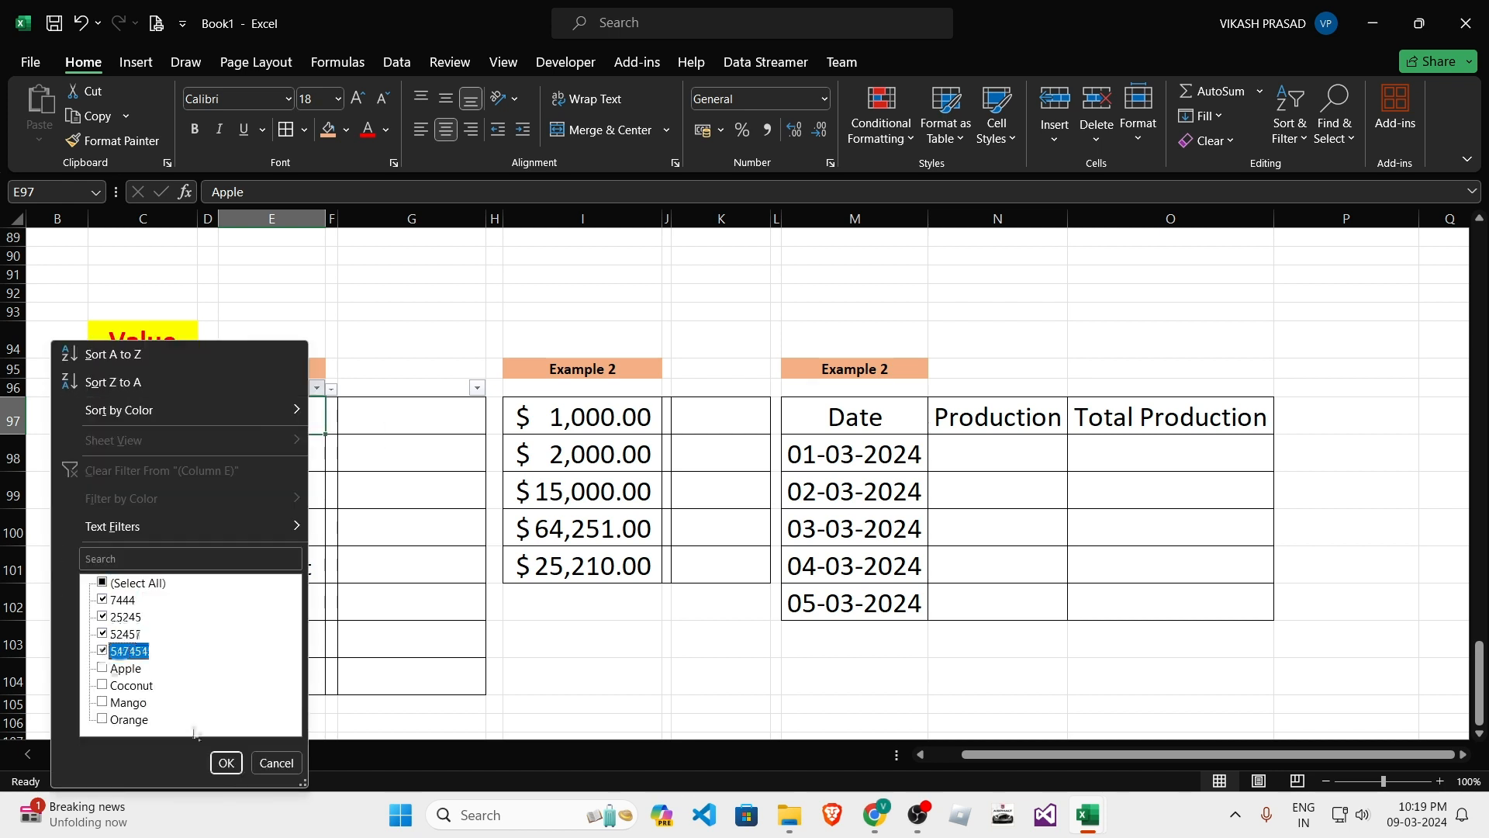
{"action": "left_click", "coordinate": [226, 762]}
{"action": "left_click", "coordinate": [229, 556]}
{"action": "left_click_drag", "start_coordinate": [277, 414], "coordinate": [269, 532]}
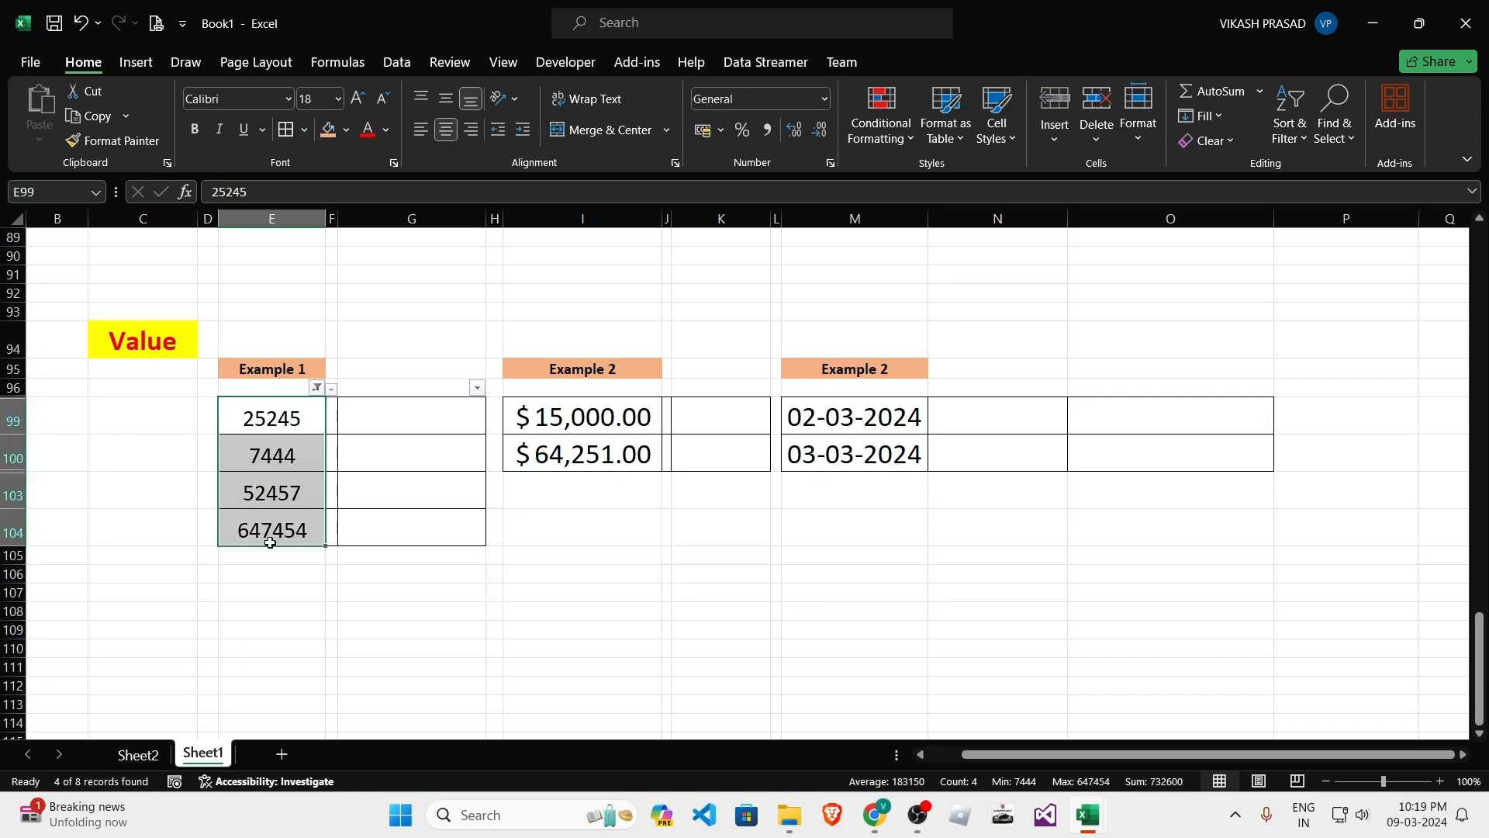
Recheck the filtered numbers in column E and set the filter back to show all entries.
{"action": "left_click", "coordinate": [318, 387]}
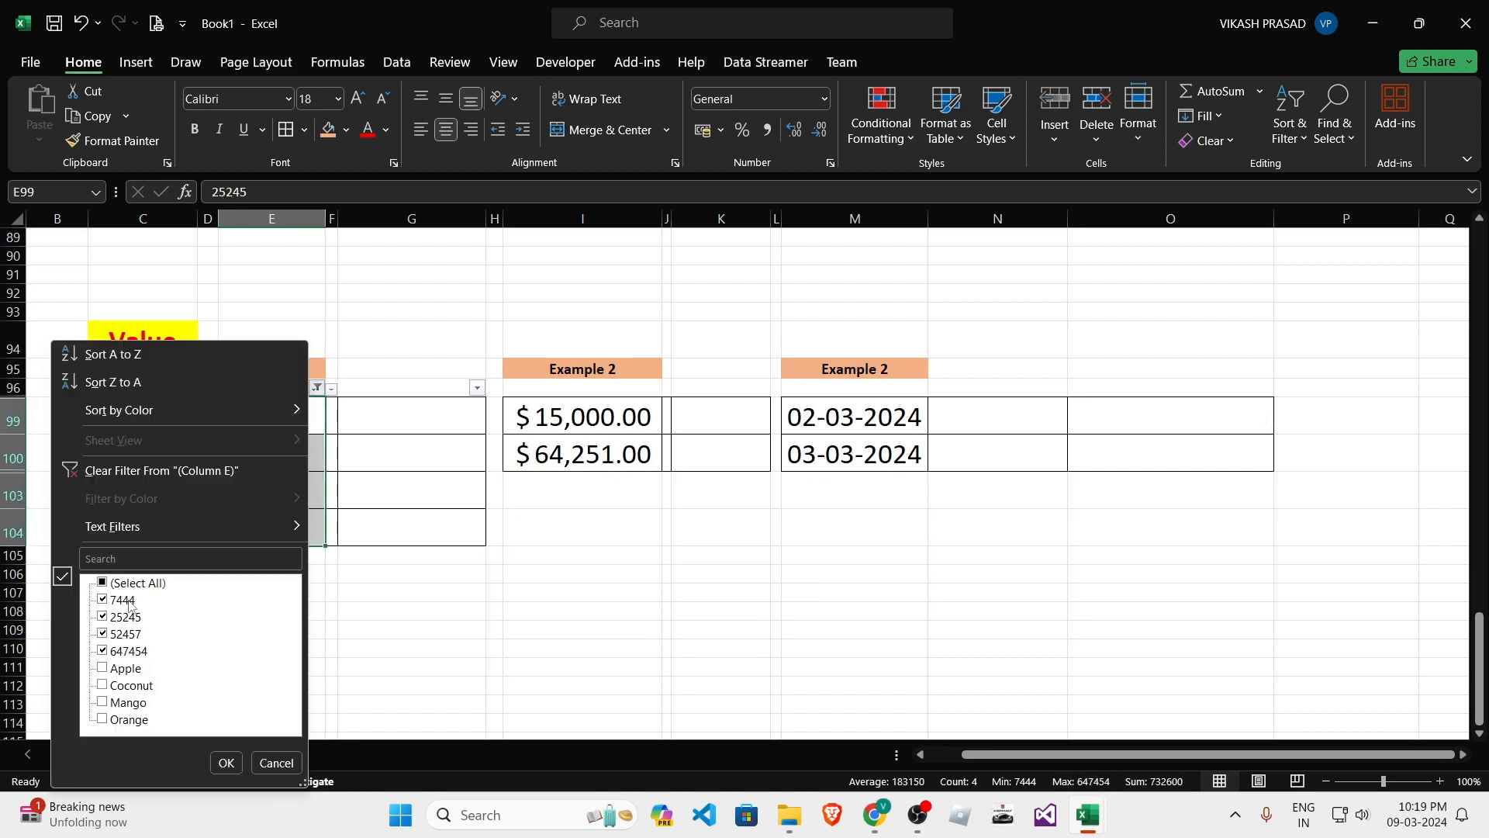
{"action": "left_click", "coordinate": [226, 762]}
{"action": "left_click_drag", "start_coordinate": [295, 412], "coordinate": [282, 530]}
{"action": "left_click_drag", "start_coordinate": [299, 415], "coordinate": [279, 527]}
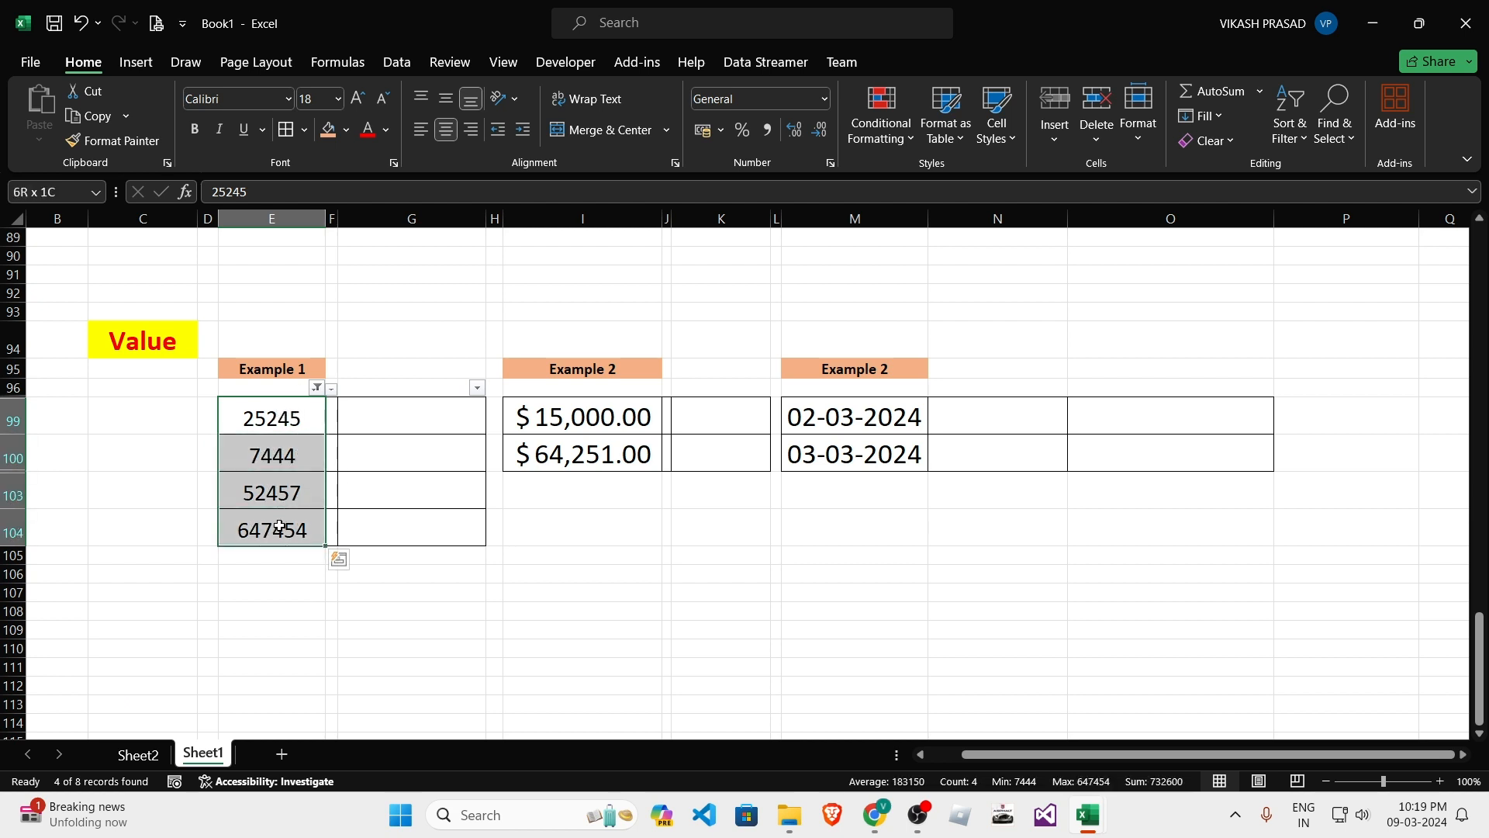
{"action": "left_click", "coordinate": [317, 387]}
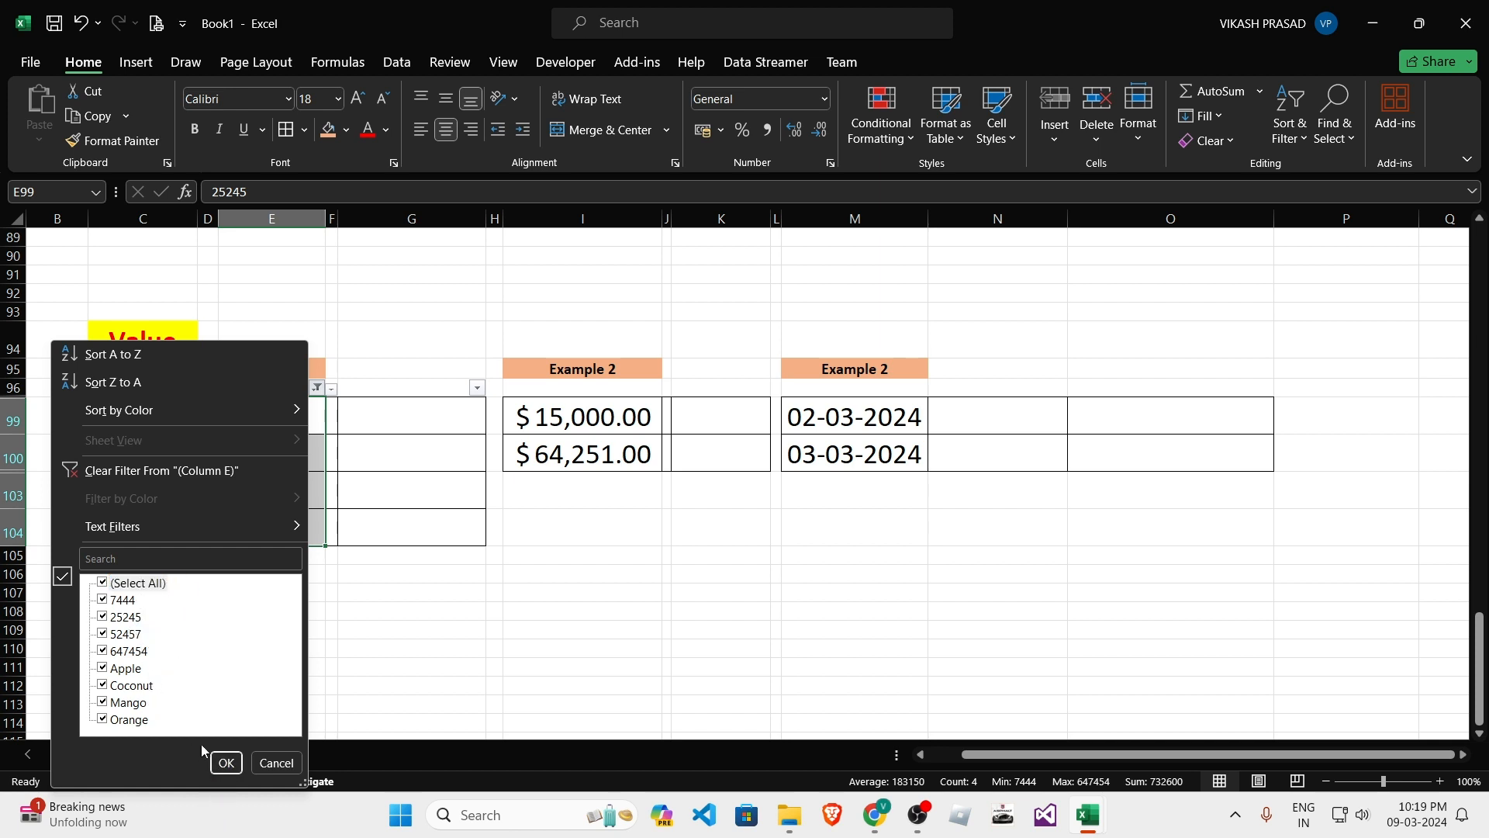
{"action": "left_click", "coordinate": [226, 762]}
{"action": "left_click", "coordinate": [405, 564]}
Enter the formula =VALUE(E97) in cell G97 and inspect the result for the Apple entry.
{"action": "left_click", "coordinate": [397, 428]}
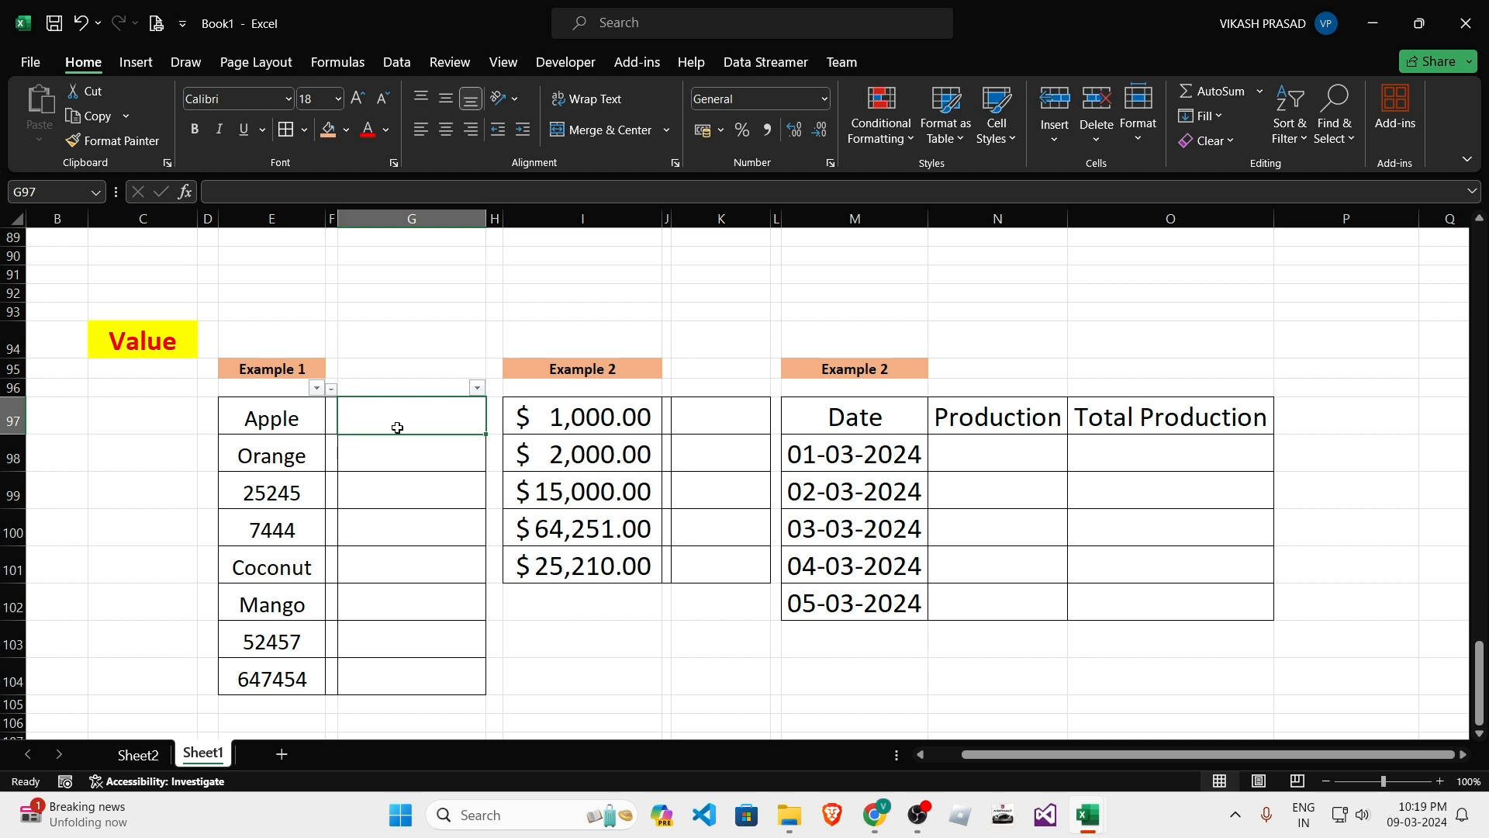
{"action": "type", "text": "=val"}
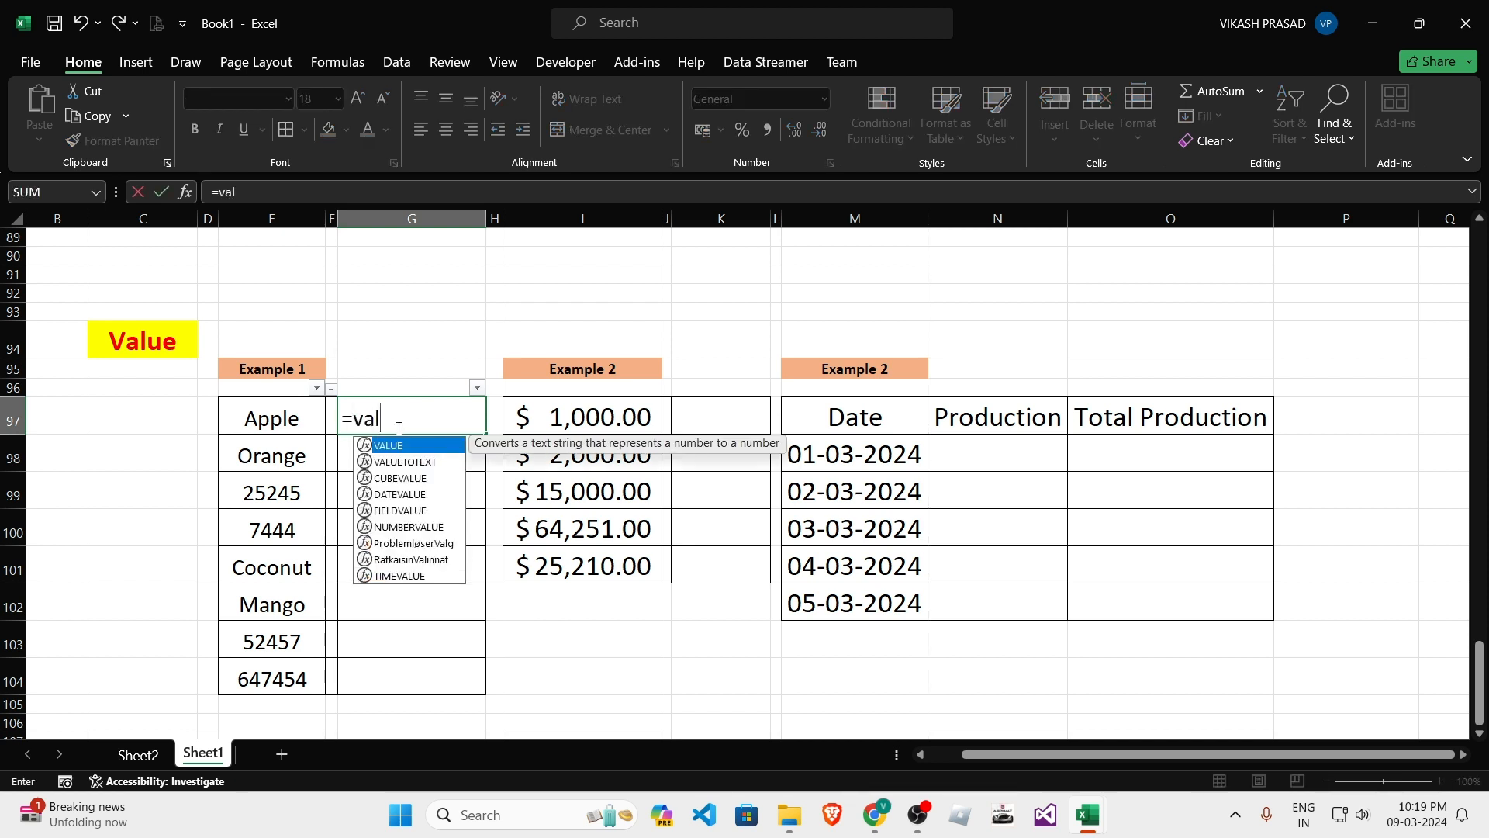
{"action": "key", "text": "Tab"}
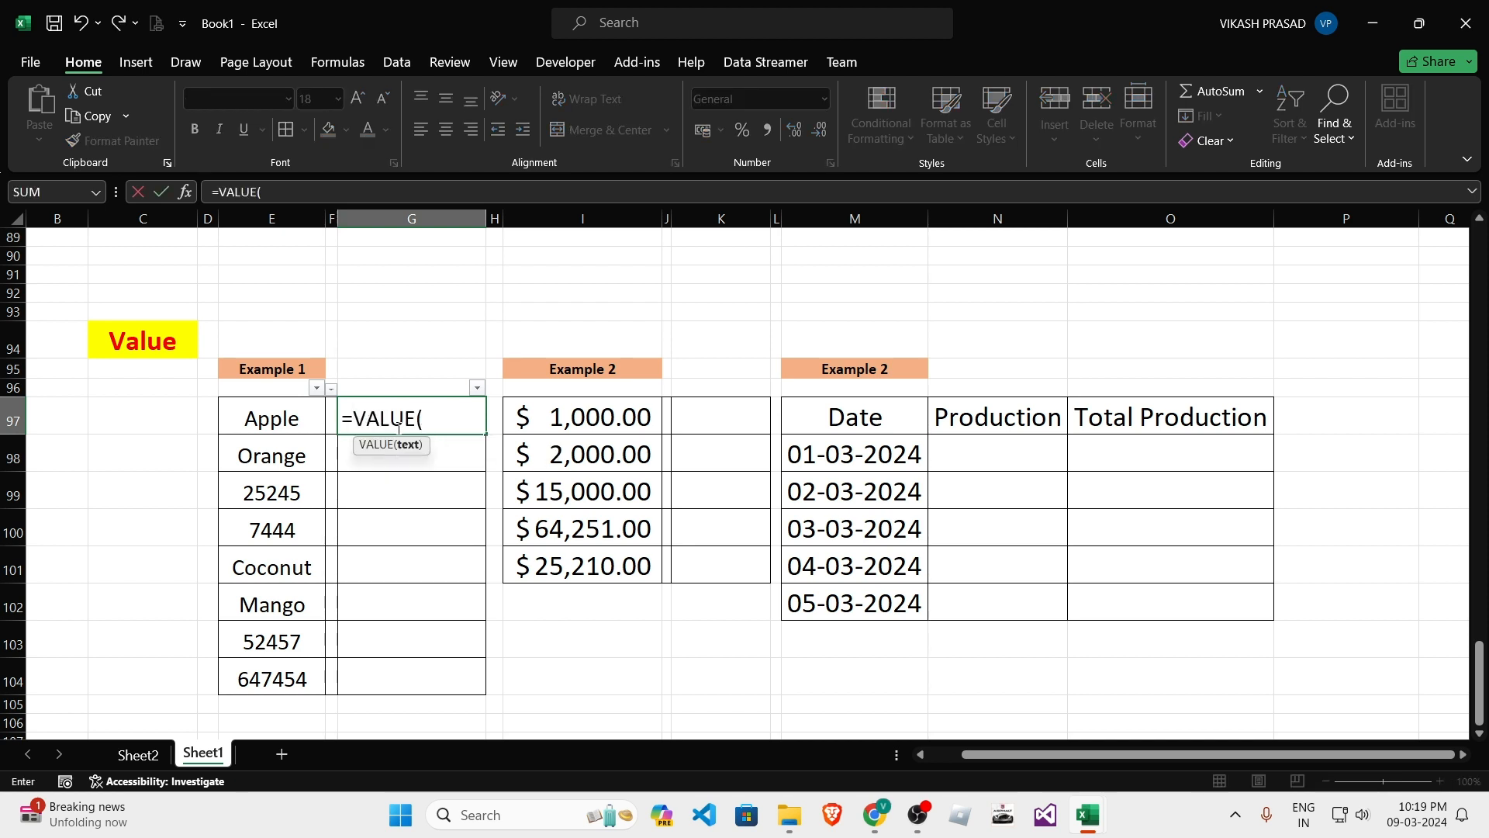
{"action": "key", "text": "Left"}
{"action": "key", "text": "Left"}
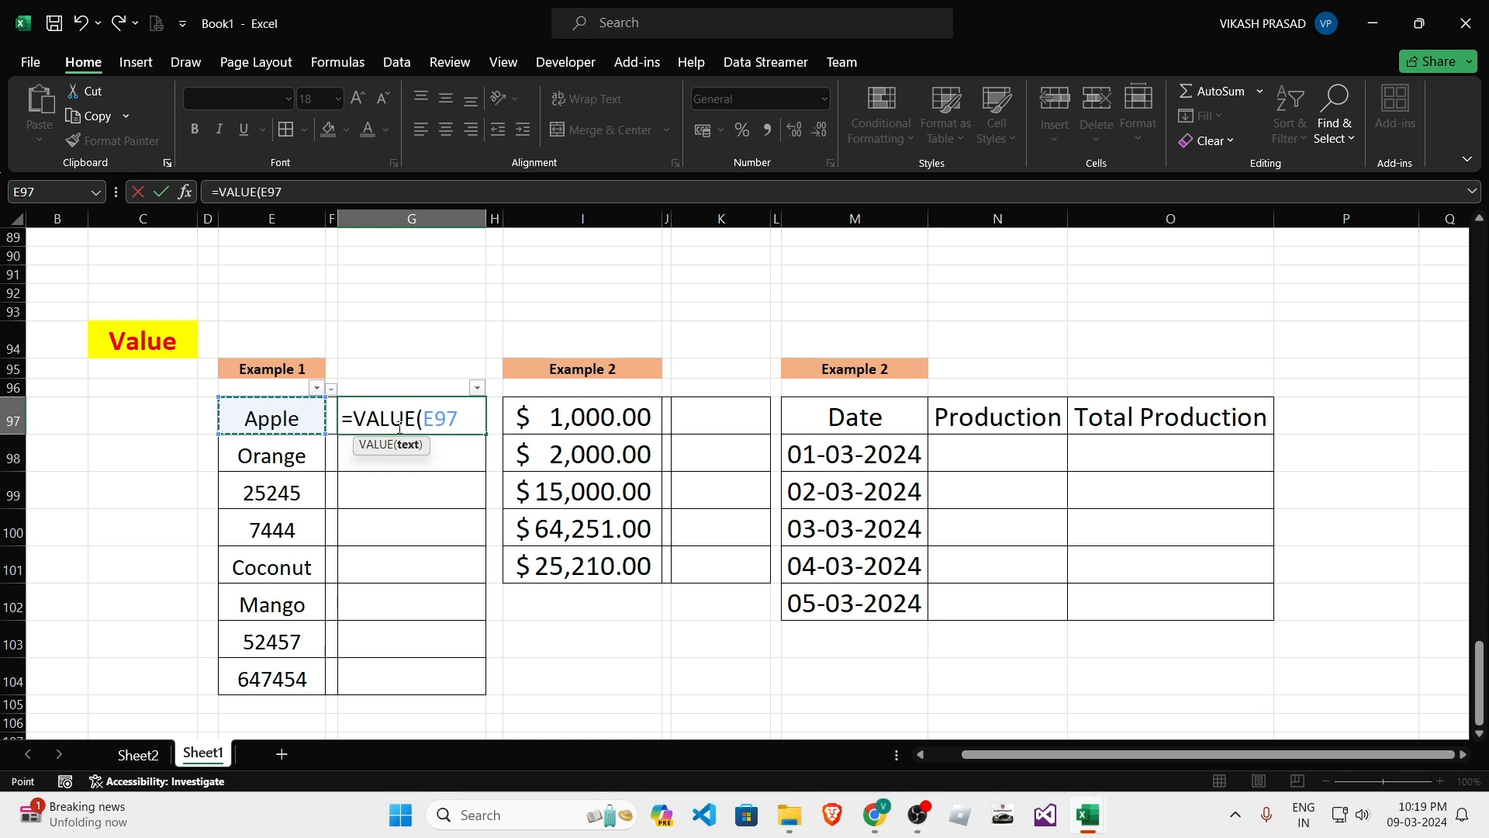
{"action": "type", "text": ")"}
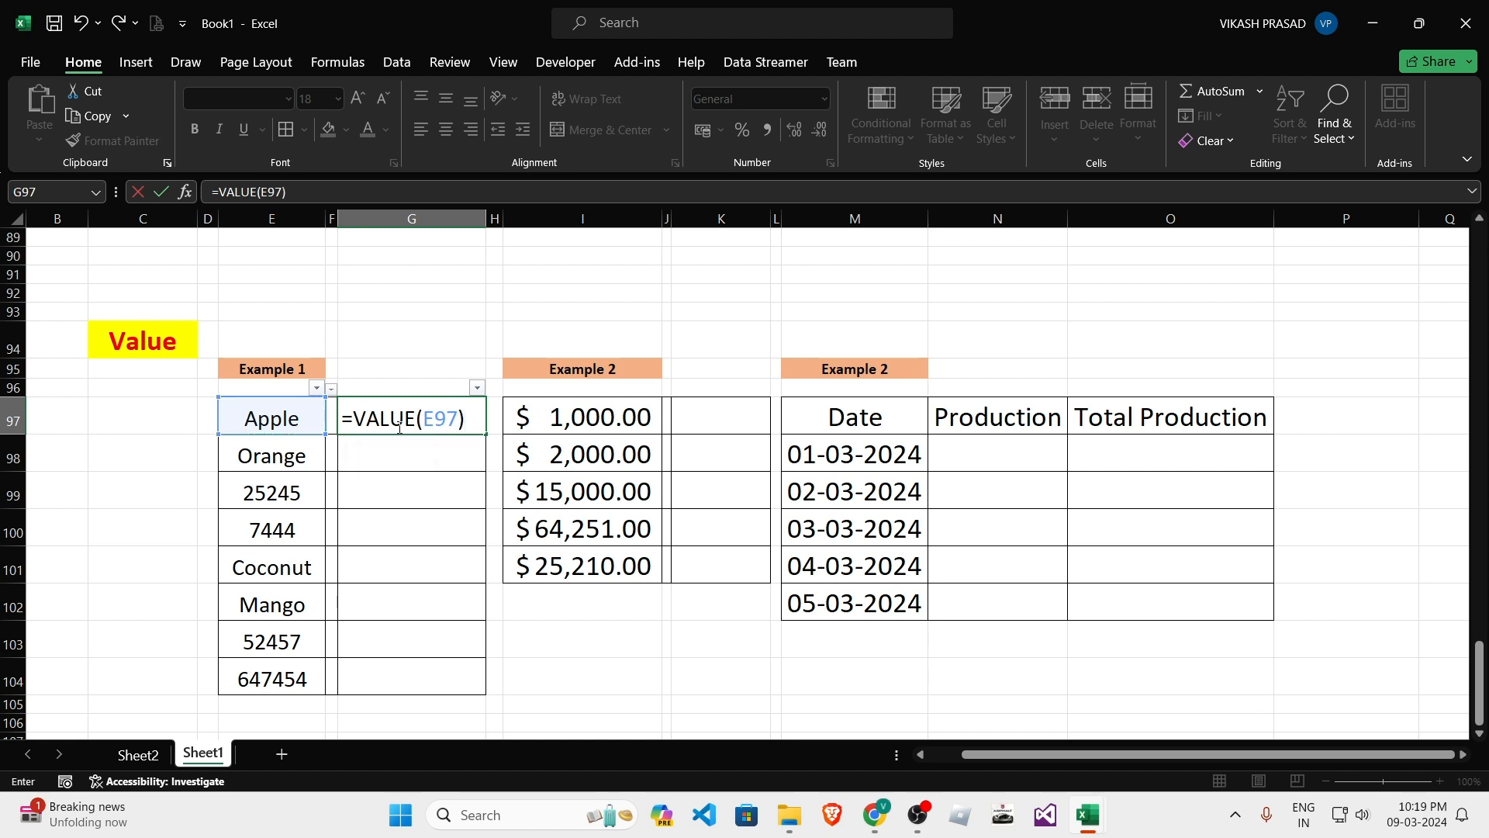
{"action": "key", "text": "Return"}
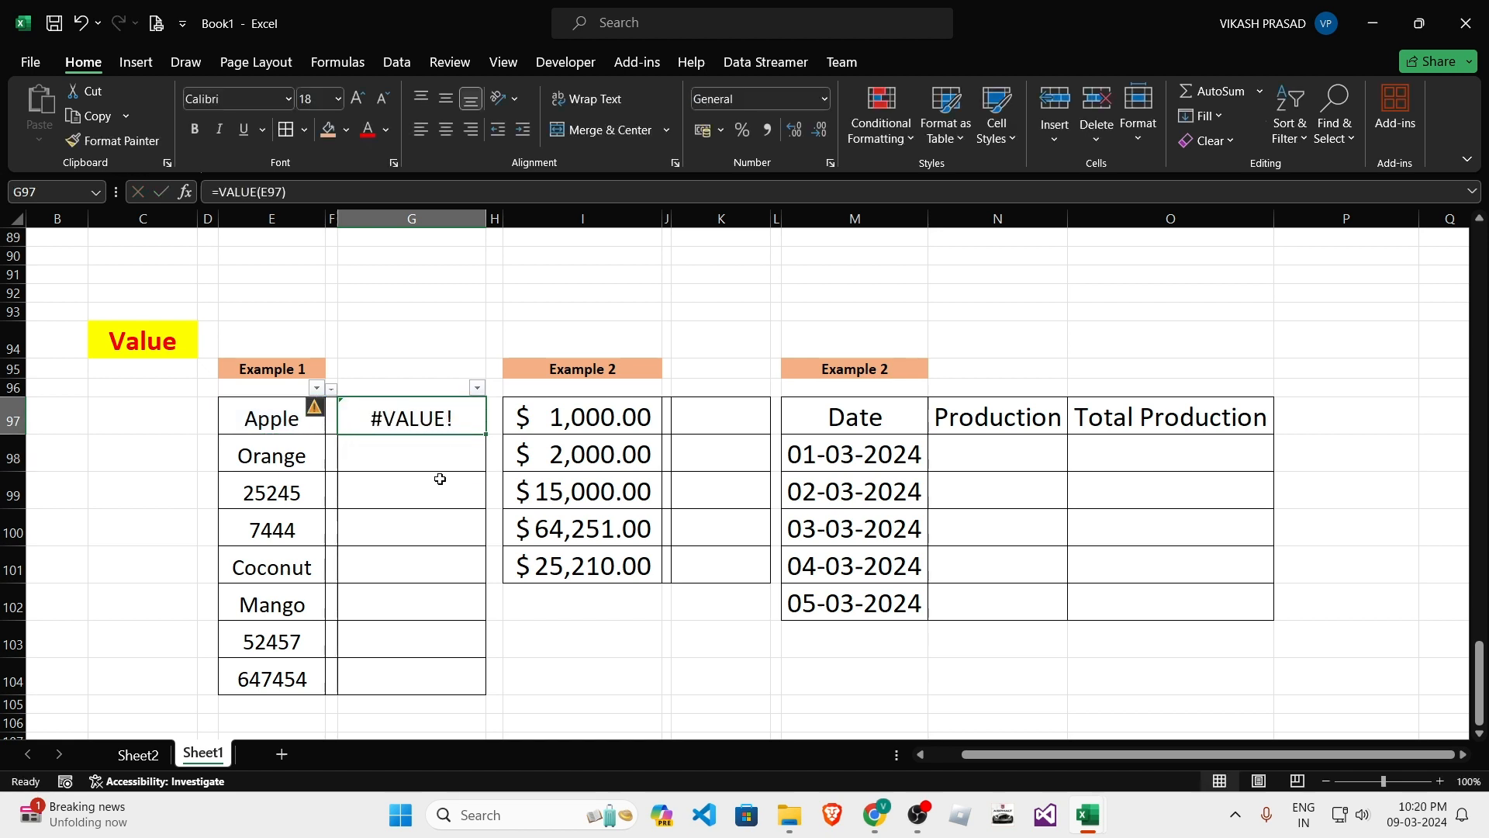
{"action": "left_click", "coordinate": [437, 477]}
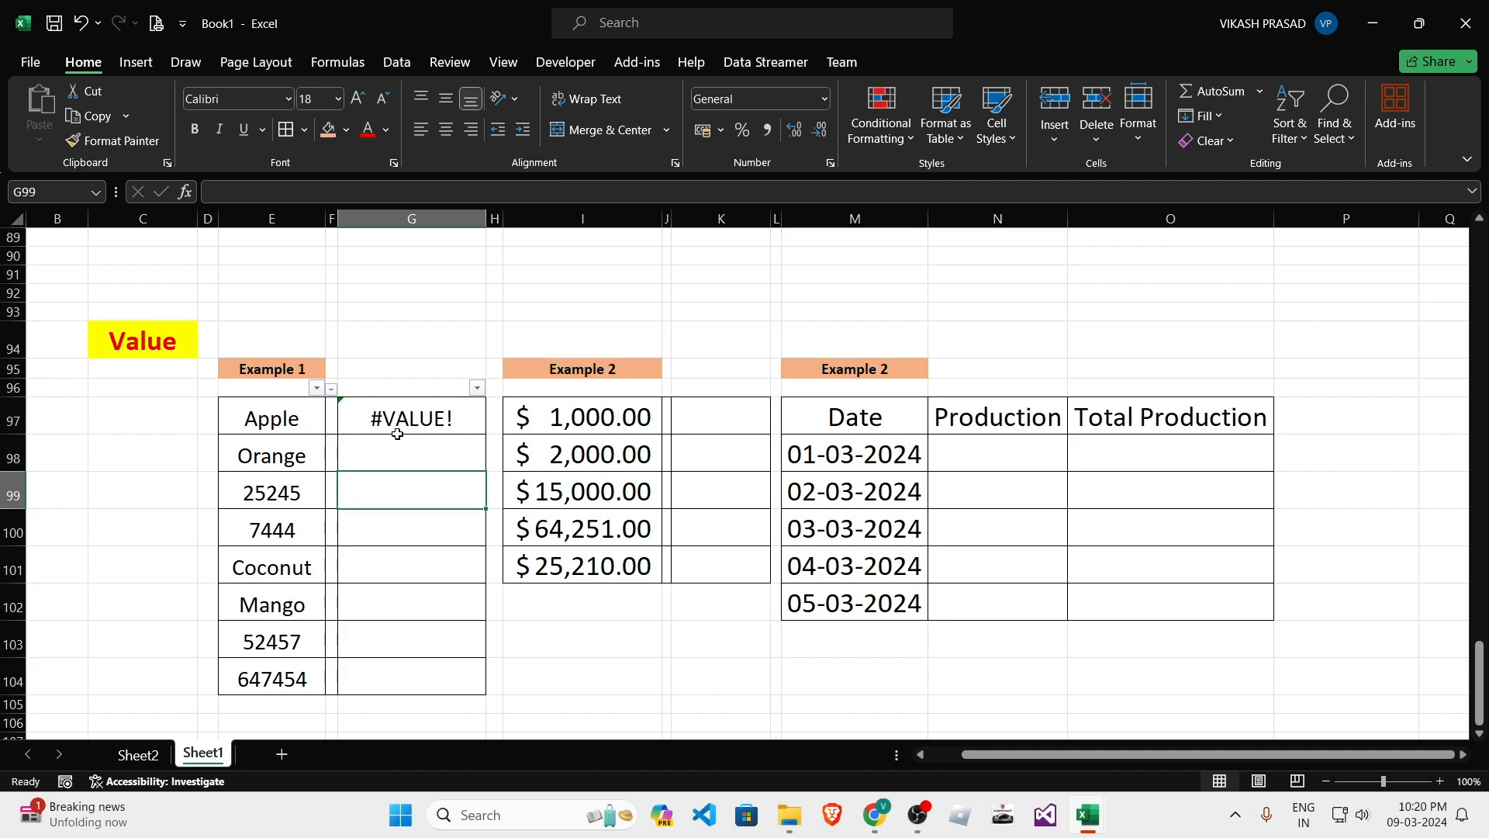
{"action": "left_click", "coordinate": [356, 406]}
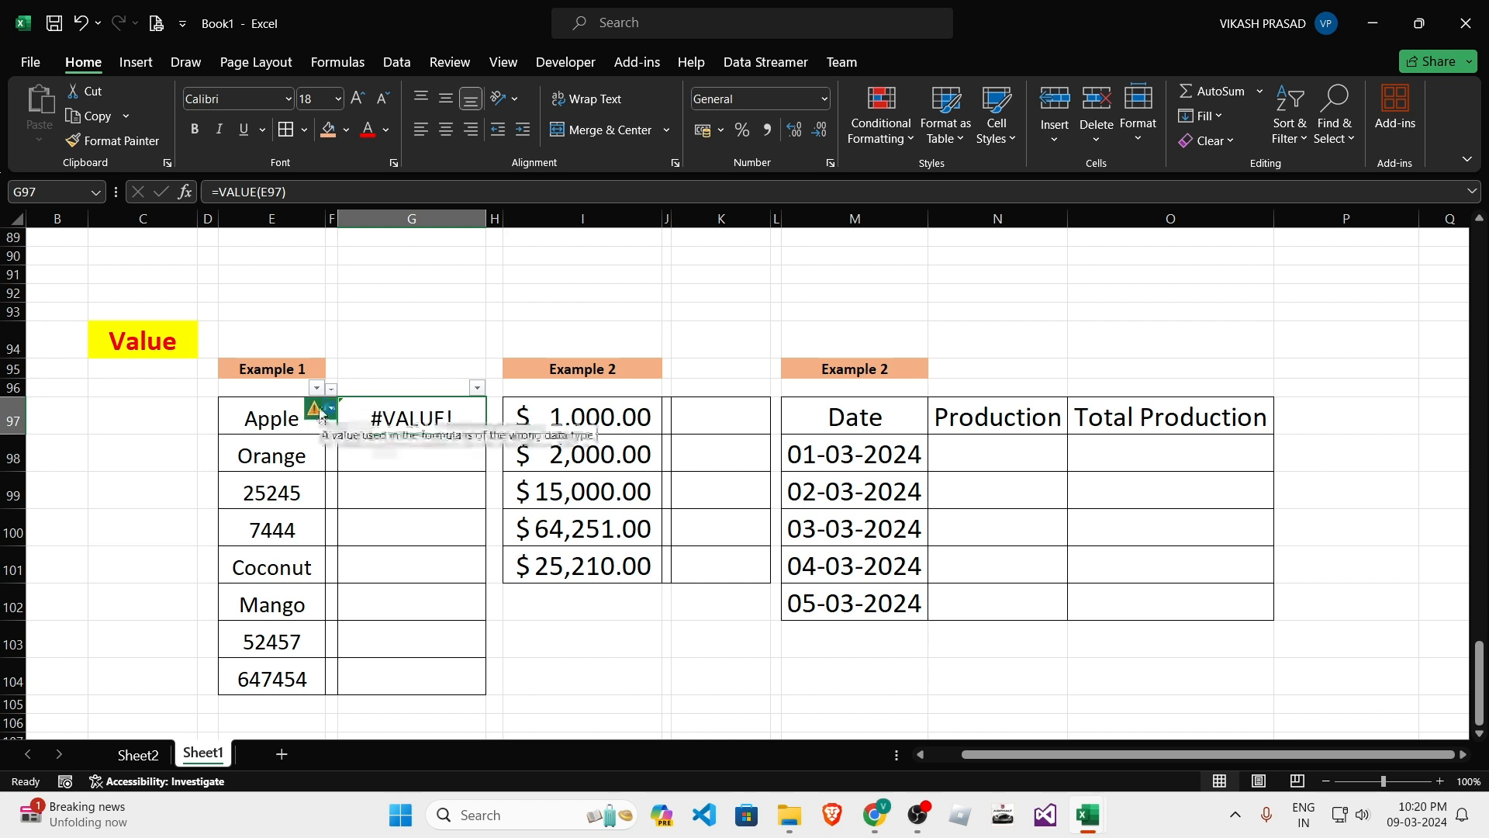
Check the error options on G97 and compare its VALUE result with the Apple entry in E97.
{"action": "left_click", "coordinate": [321, 411]}
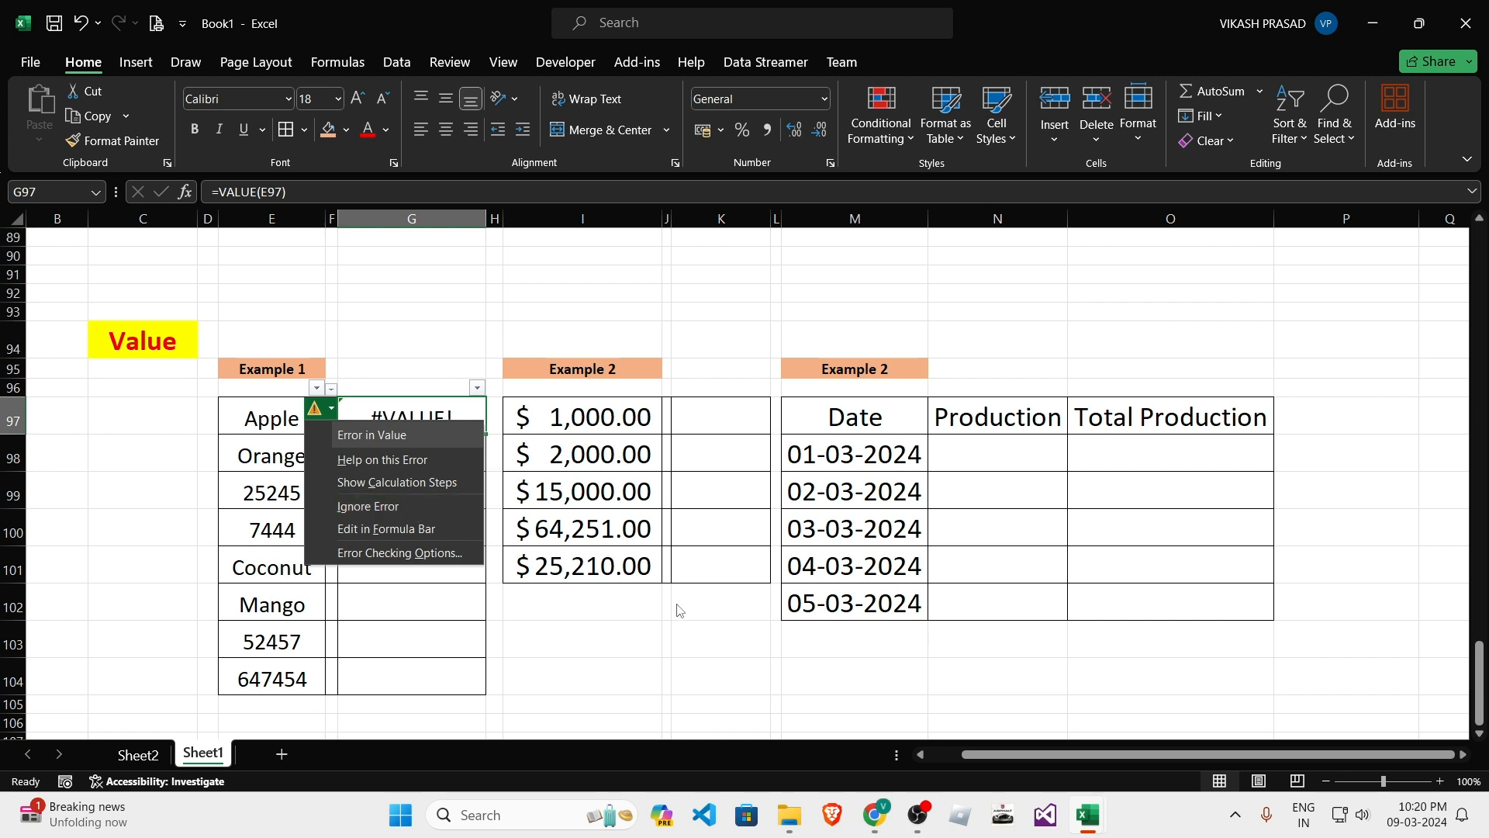
{"action": "left_click", "coordinate": [581, 628]}
{"action": "left_click", "coordinate": [397, 417]}
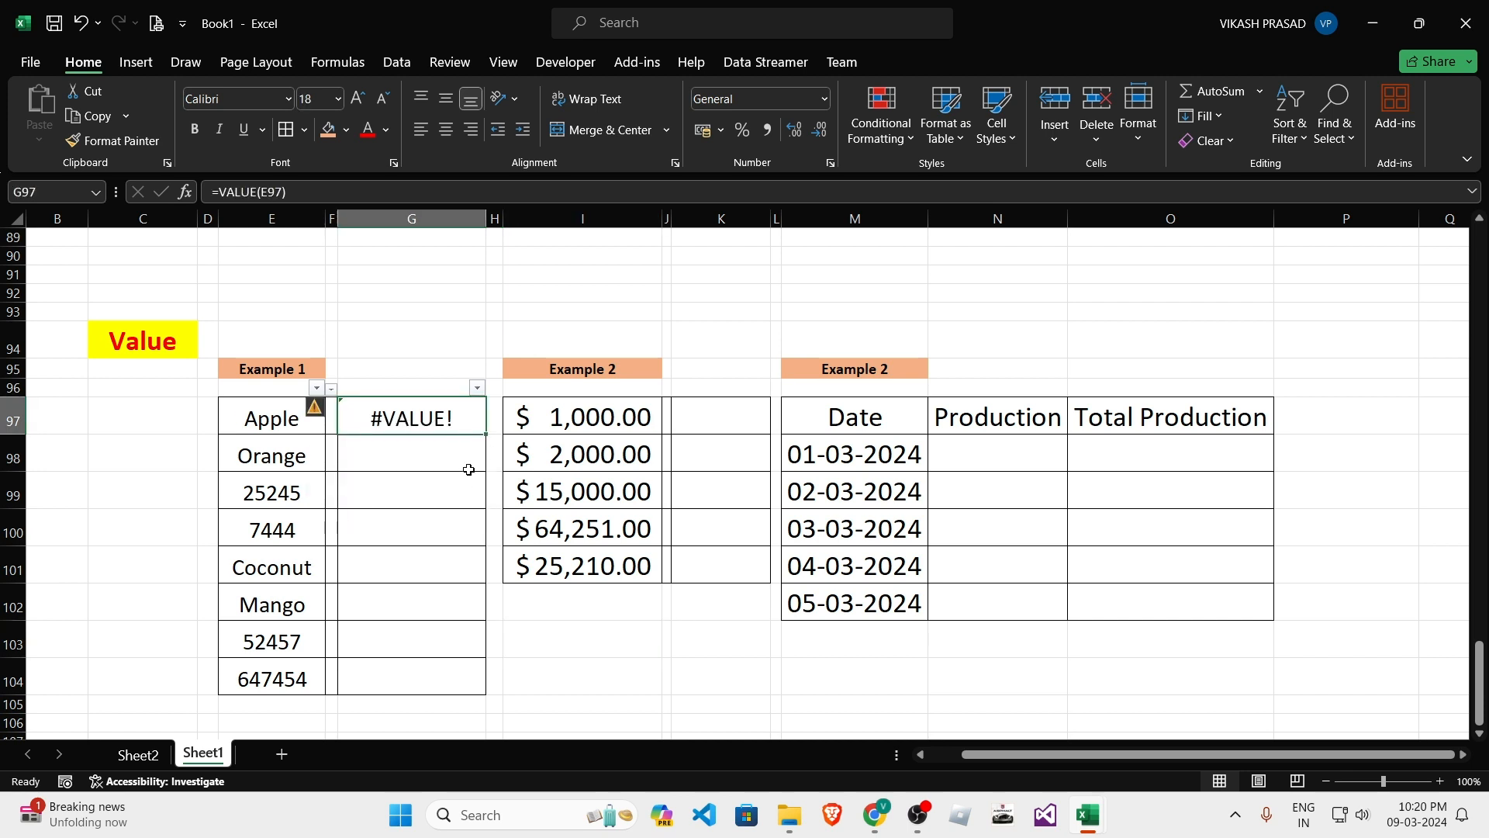
{"action": "left_click", "coordinate": [281, 434]}
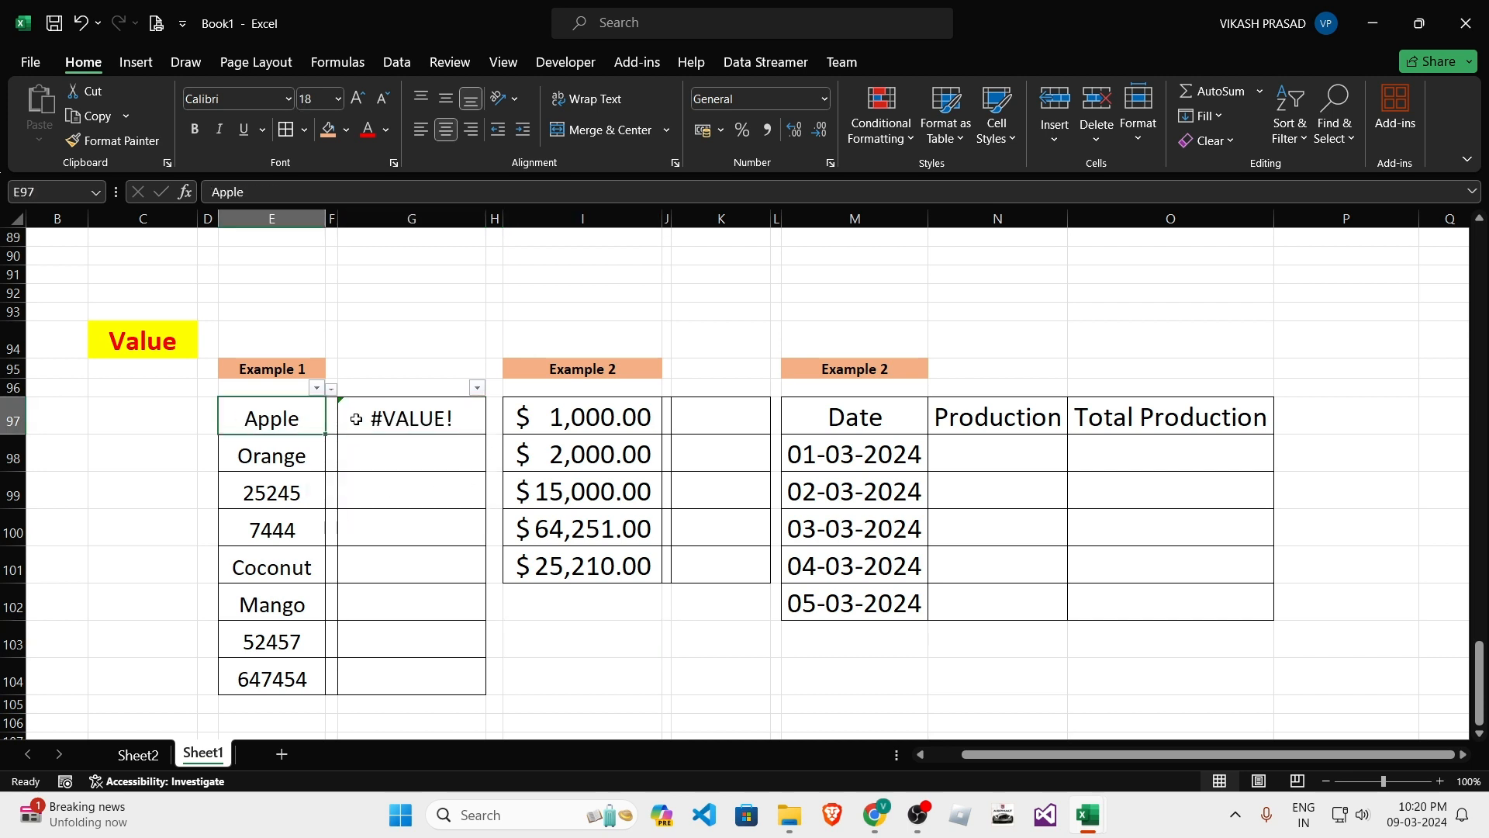
{"action": "left_click", "coordinate": [428, 402]}
{"action": "left_click", "coordinate": [285, 423]}
{"action": "left_click", "coordinate": [356, 413]}
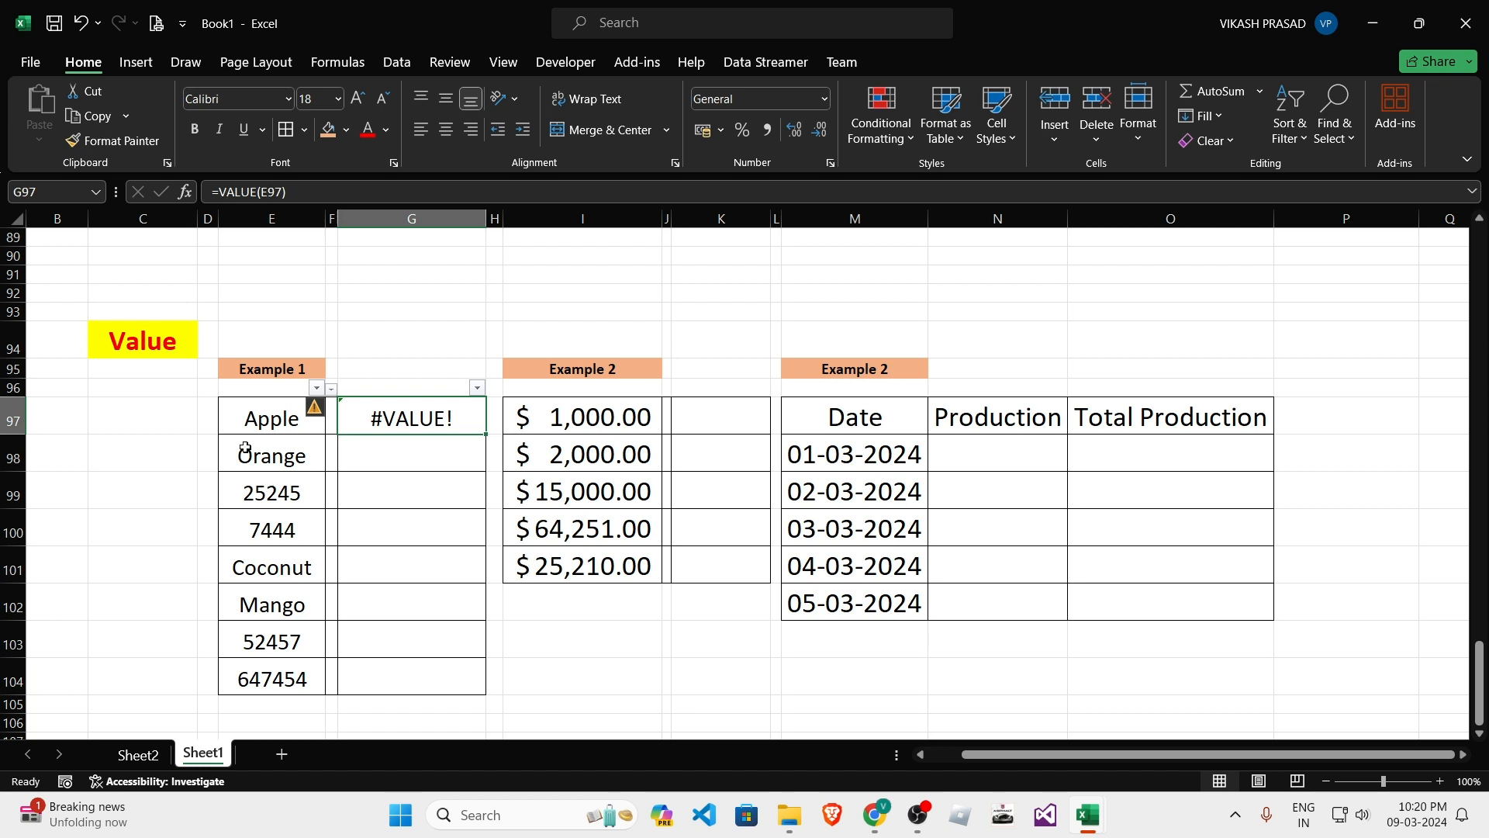
{"action": "left_click", "coordinate": [269, 417]}
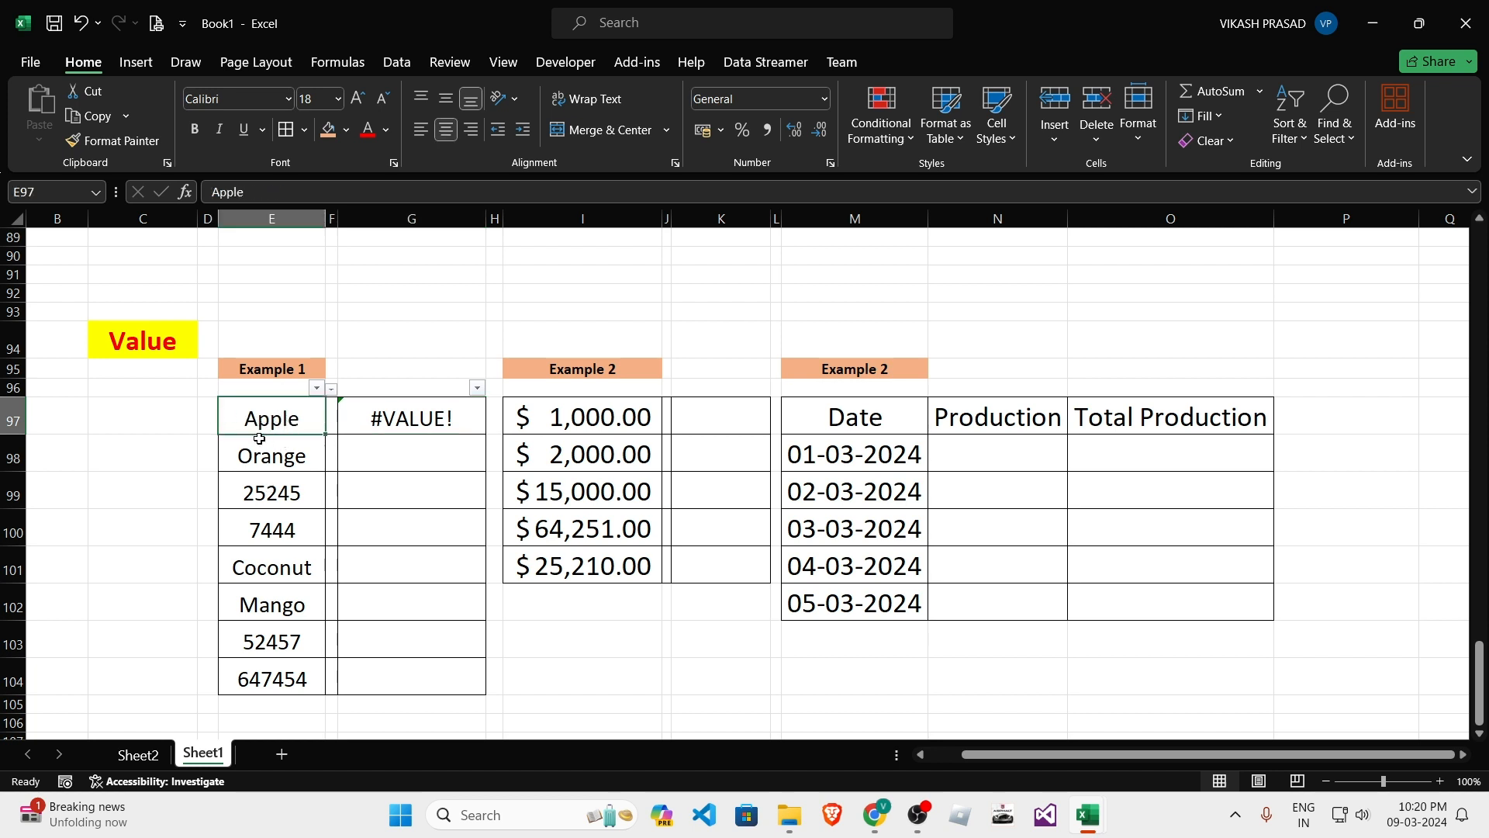
{"action": "left_click", "coordinate": [431, 410]}
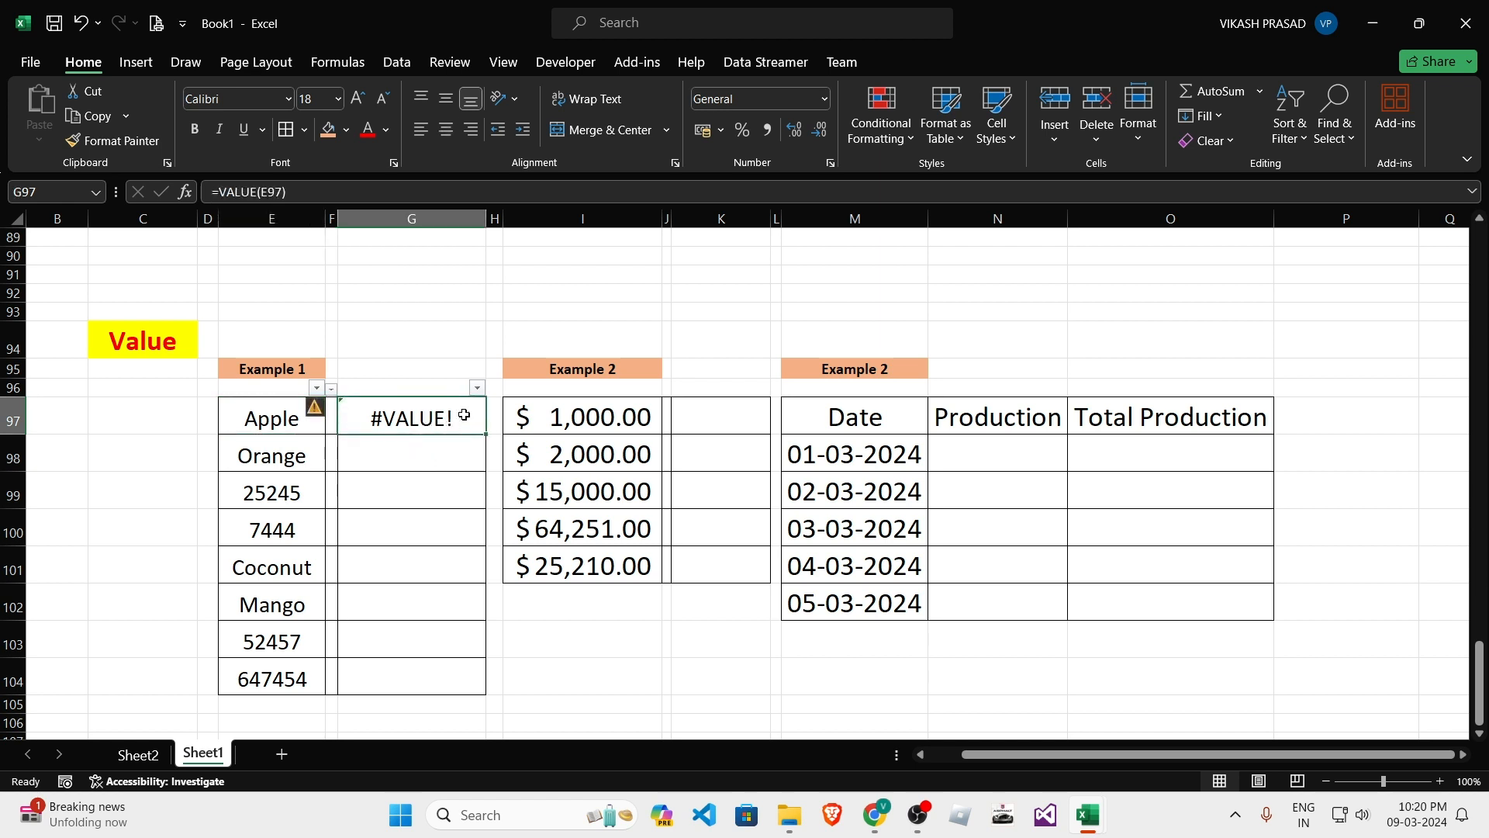
Fill the VALUE formula from G97 down to G104 for all Example 1 entries.
{"action": "left_click", "coordinate": [290, 423]}
{"action": "left_click", "coordinate": [475, 425]}
{"action": "left_click_drag", "start_coordinate": [487, 432], "coordinate": [469, 686]}
{"action": "left_click", "coordinate": [445, 422]}
Compare the VALUE results in column G with the numeric entries in E99, E100, E103 and E104.
{"action": "left_click", "coordinate": [399, 491]}
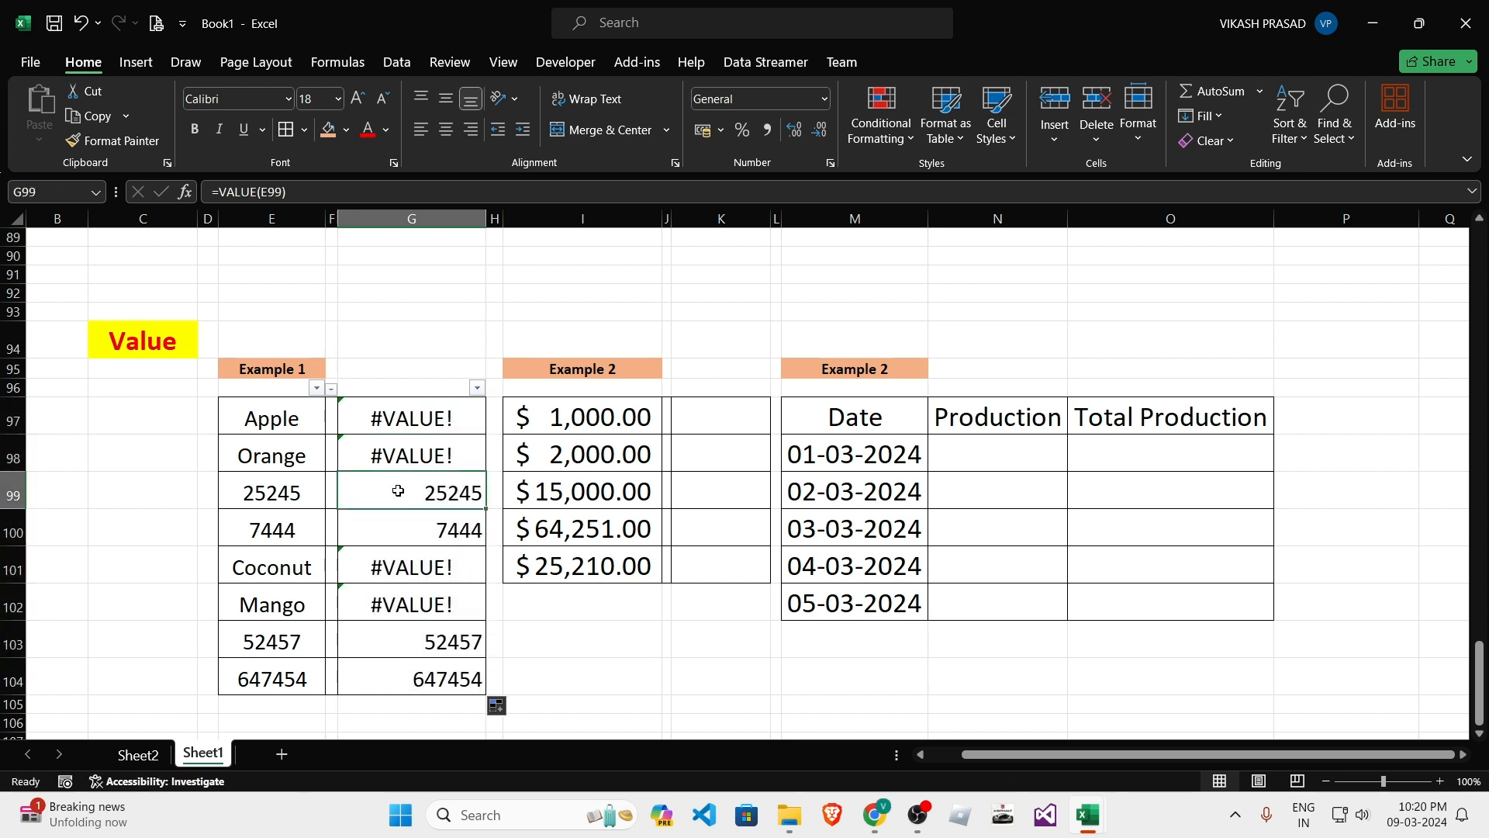
{"action": "left_click", "coordinate": [267, 497]}
{"action": "left_click", "coordinate": [429, 523]}
{"action": "left_click", "coordinate": [257, 522]}
{"action": "left_click", "coordinate": [412, 526]}
{"action": "left_click", "coordinate": [249, 528]}
{"action": "left_click", "coordinate": [425, 531]}
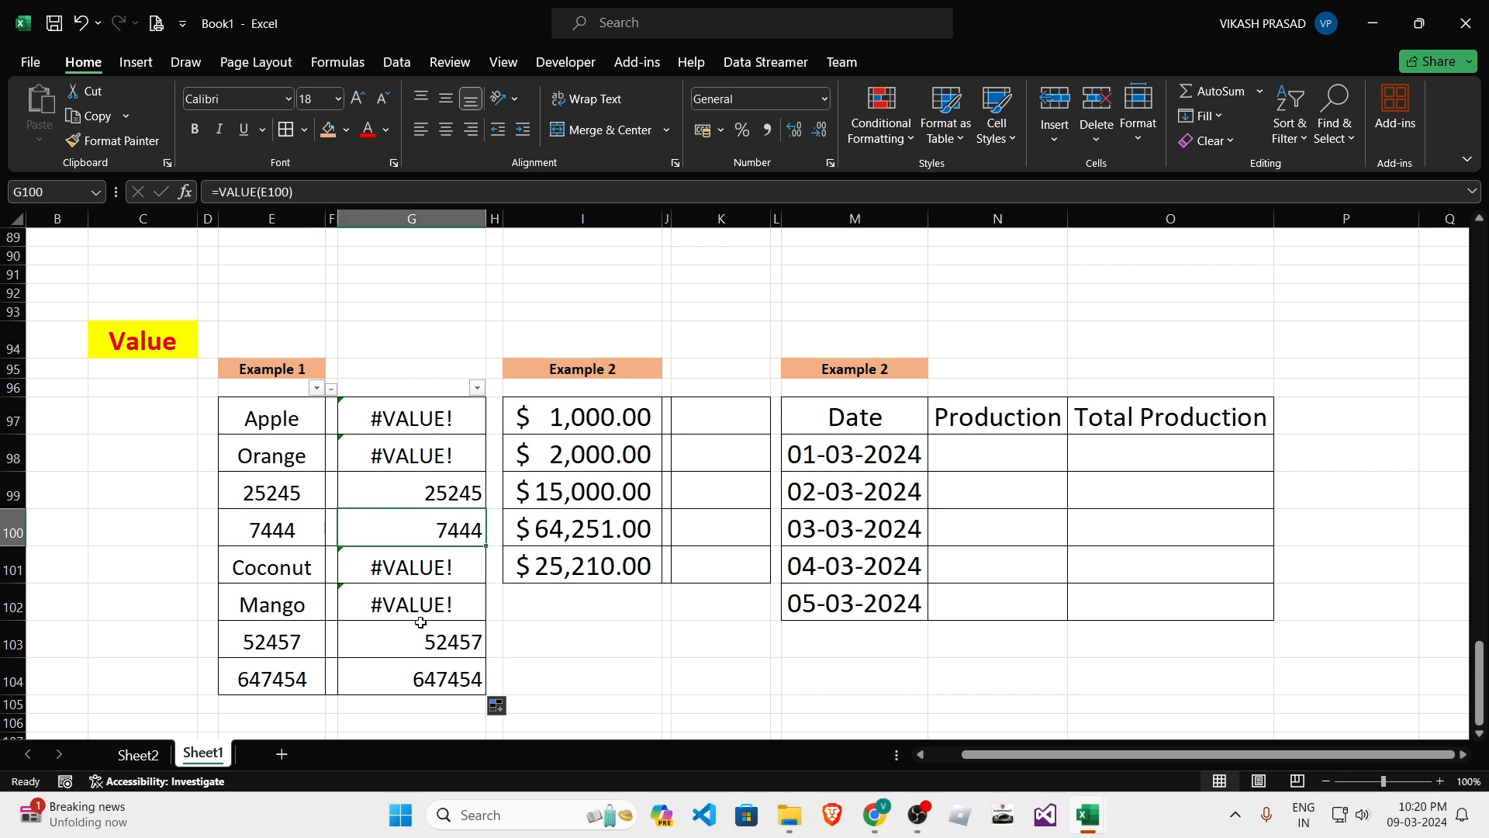
{"action": "left_click", "coordinate": [423, 639]}
{"action": "left_click", "coordinate": [267, 641]}
{"action": "left_click", "coordinate": [421, 683]}
{"action": "left_click", "coordinate": [213, 683]}
Compare the Coconut and Mango entries in E101:E102 with their VALUE results, and review the rest of column G.
{"action": "left_click", "coordinate": [281, 567]}
{"action": "left_click", "coordinate": [405, 578]}
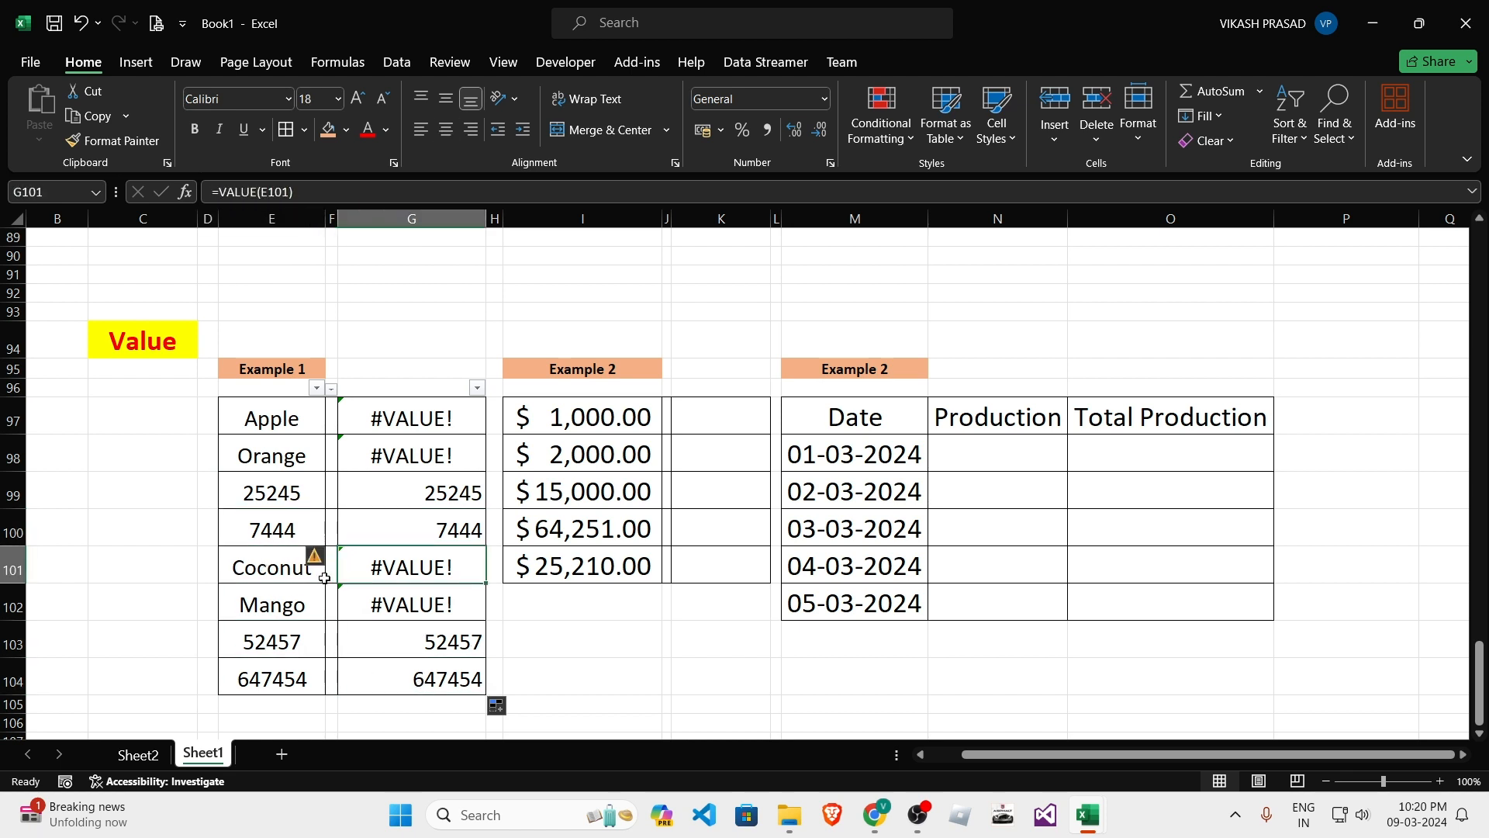
{"action": "left_click_drag", "start_coordinate": [279, 566], "coordinate": [292, 607]}
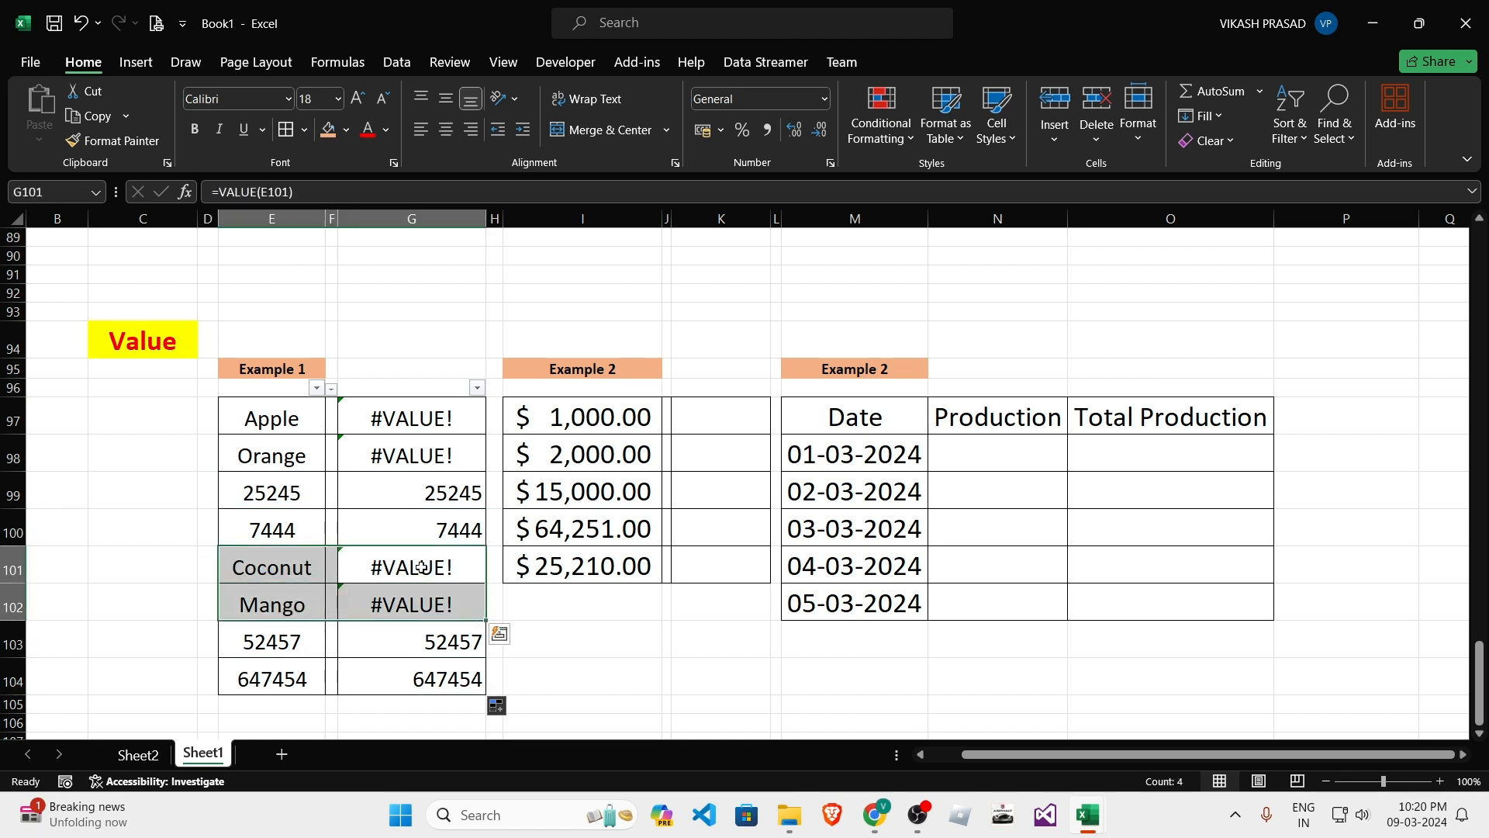
{"action": "left_click_drag", "start_coordinate": [420, 573], "coordinate": [418, 600]}
{"action": "left_click_drag", "start_coordinate": [423, 421], "coordinate": [427, 656]}
{"action": "left_click", "coordinate": [413, 603]}
{"action": "left_click", "coordinate": [429, 535]}
{"action": "left_click", "coordinate": [429, 443]}
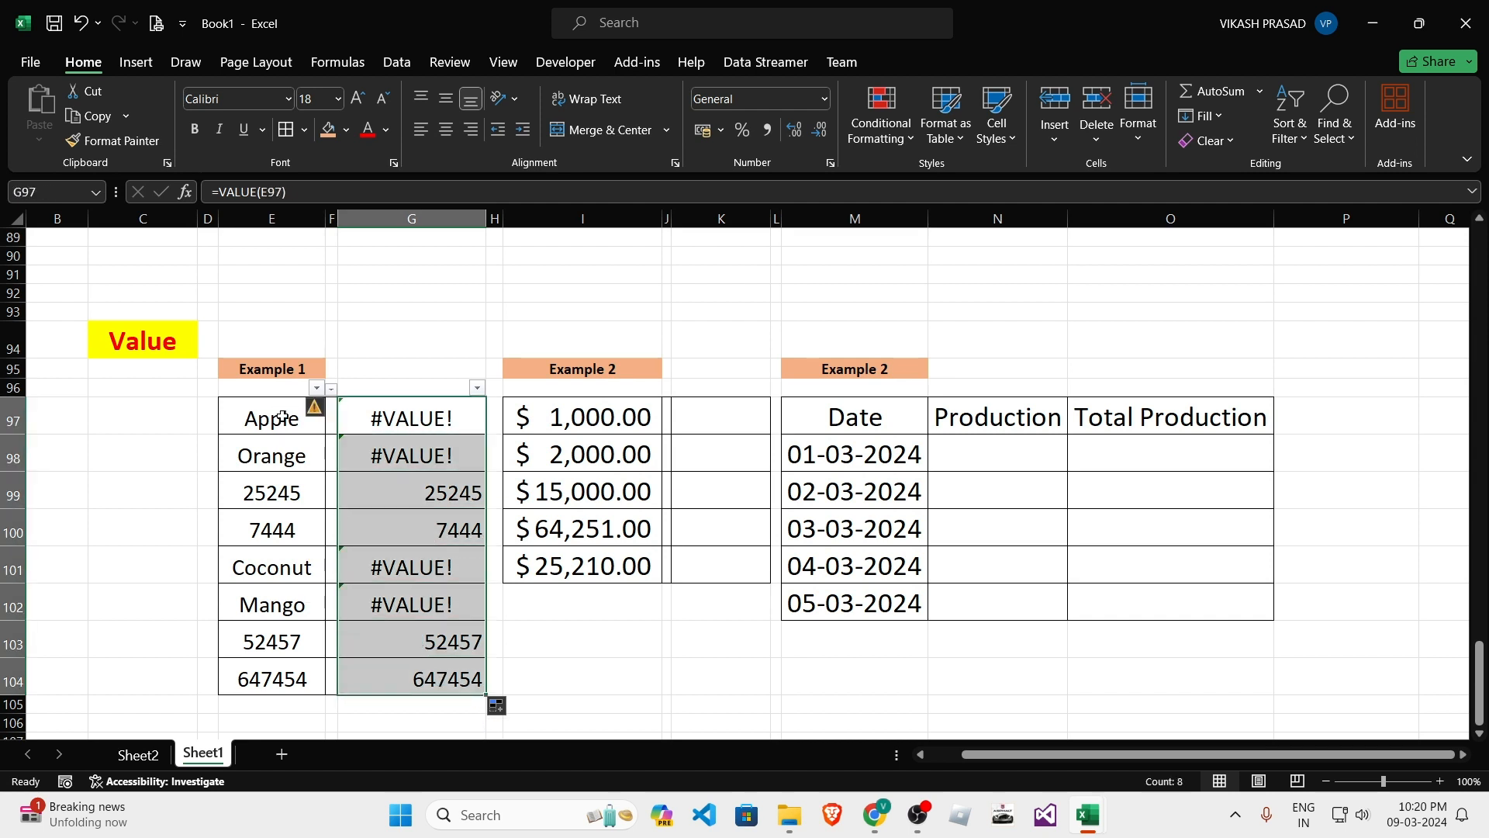
Review E97:E104 against G97:G104, contrasting the rows that hold numbers with those that hold text.
{"action": "left_click_drag", "start_coordinate": [281, 417], "coordinate": [293, 678]}
{"action": "left_click_drag", "start_coordinate": [460, 418], "coordinate": [426, 676]}
{"action": "double_click", "coordinate": [400, 490]}
{"action": "left_click_drag", "start_coordinate": [405, 423], "coordinate": [409, 525]}
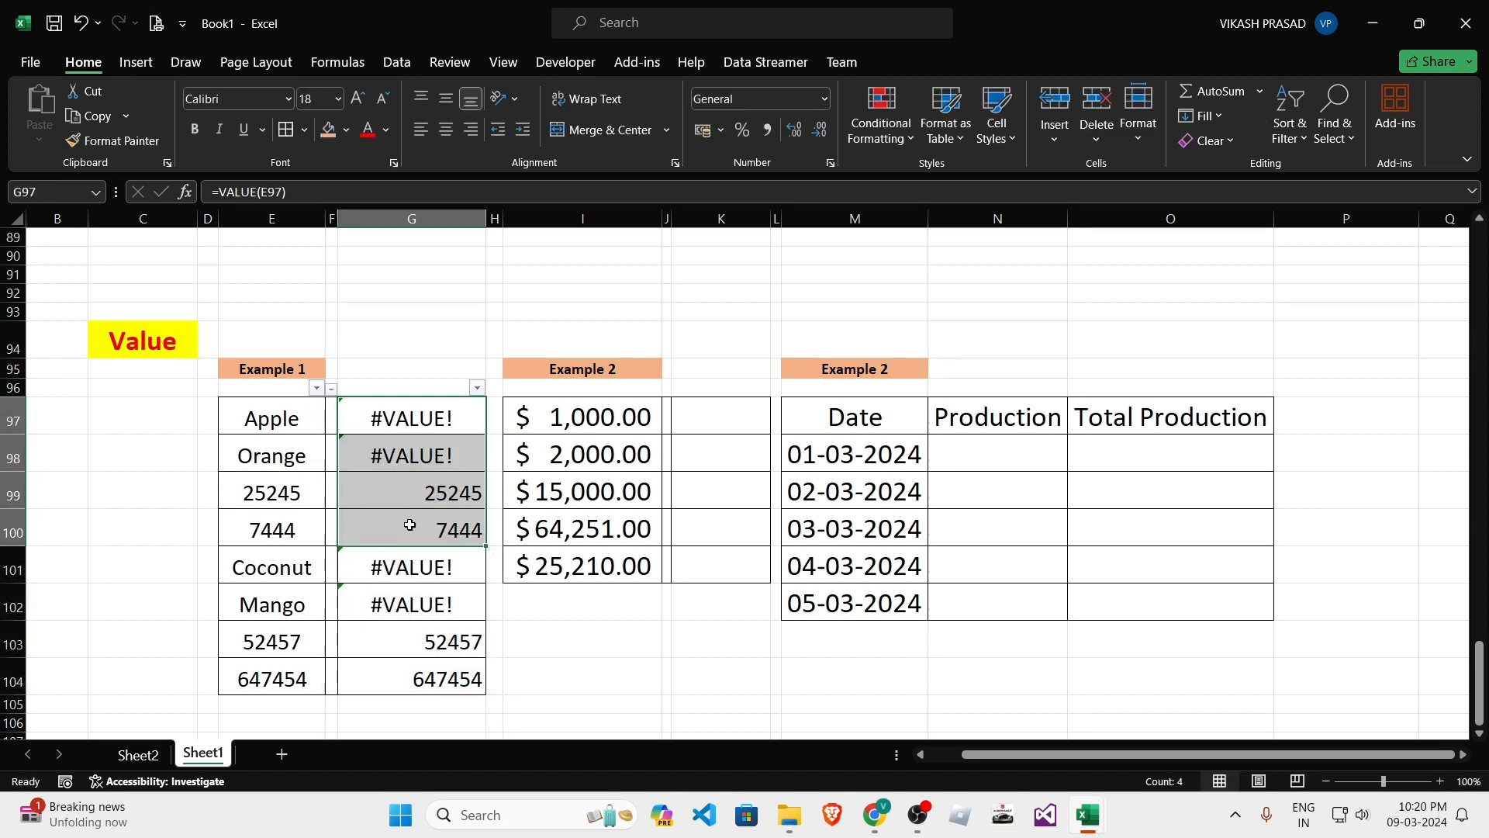
{"action": "left_click", "coordinate": [355, 488]}
{"action": "left_click_drag", "start_coordinate": [292, 484], "coordinate": [439, 525]}
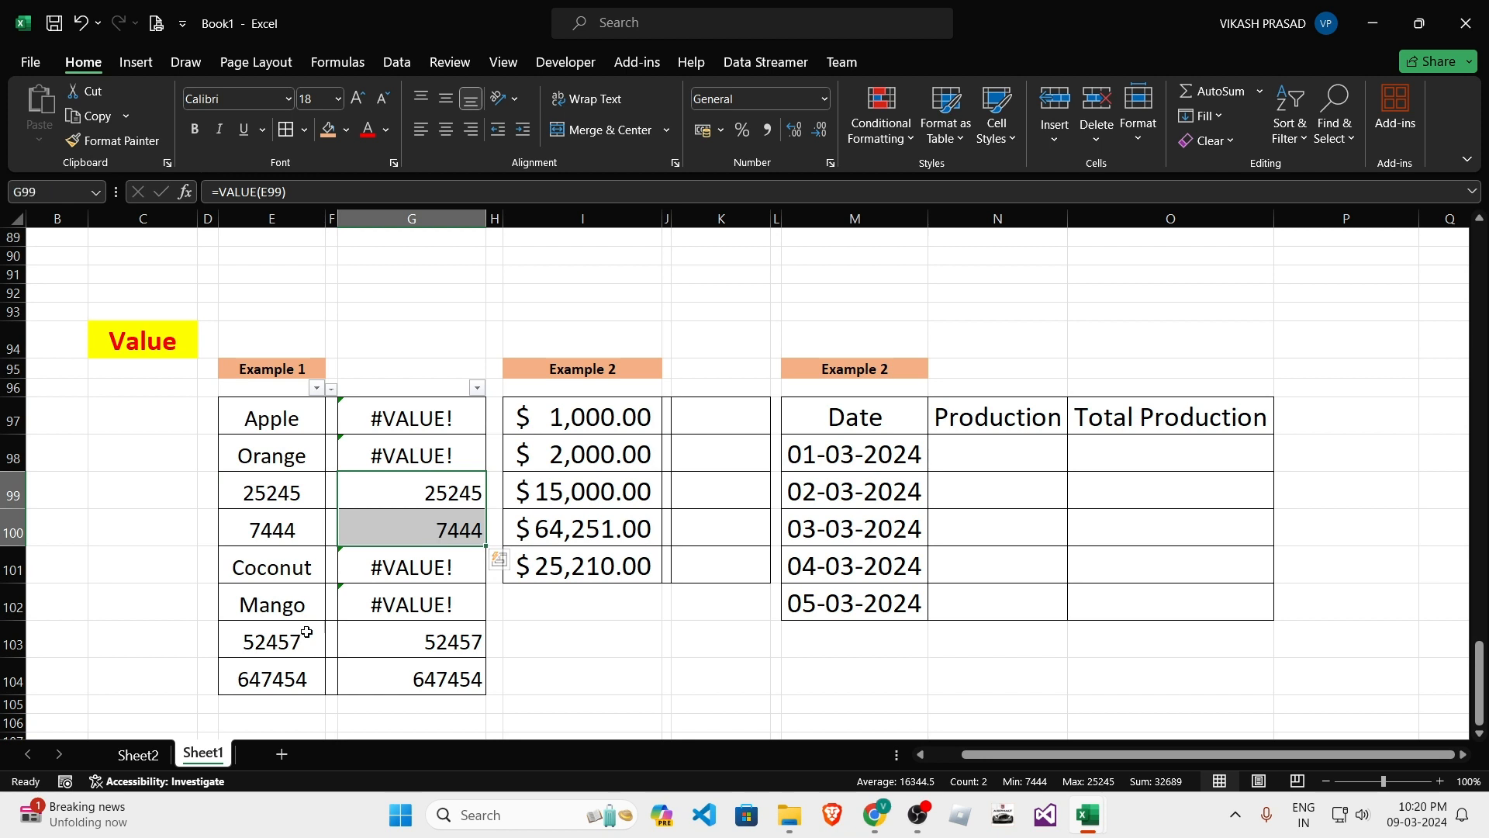
{"action": "left_click_drag", "start_coordinate": [271, 574], "coordinate": [427, 615]}
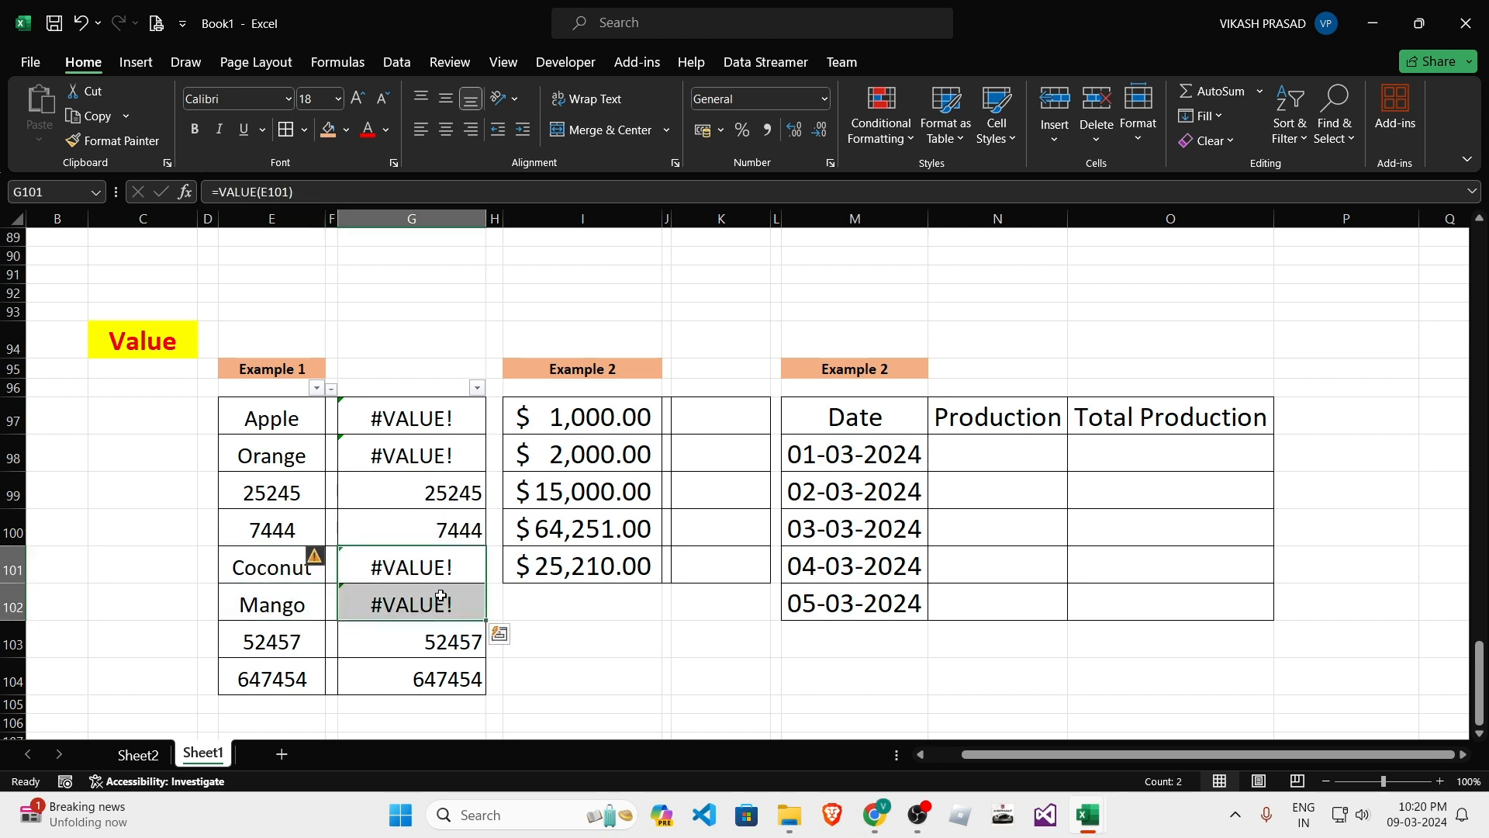
{"action": "left_click", "coordinate": [431, 415]}
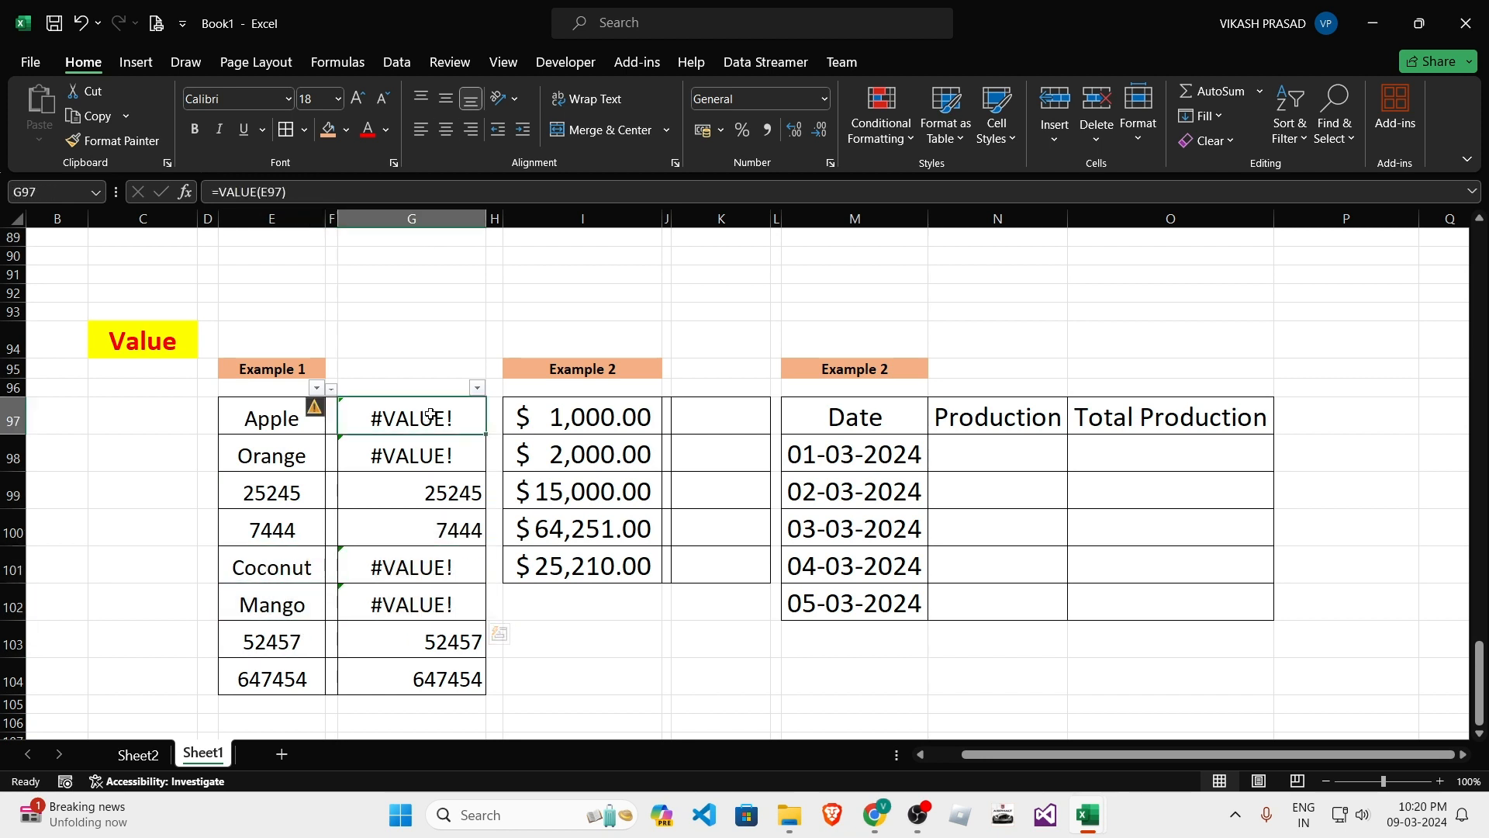
{"action": "left_click", "coordinate": [446, 494]}
Examine the filter values offered for column G and compare them with the Apple and Orange rows, without applying a filter.
{"action": "left_click", "coordinate": [477, 388]}
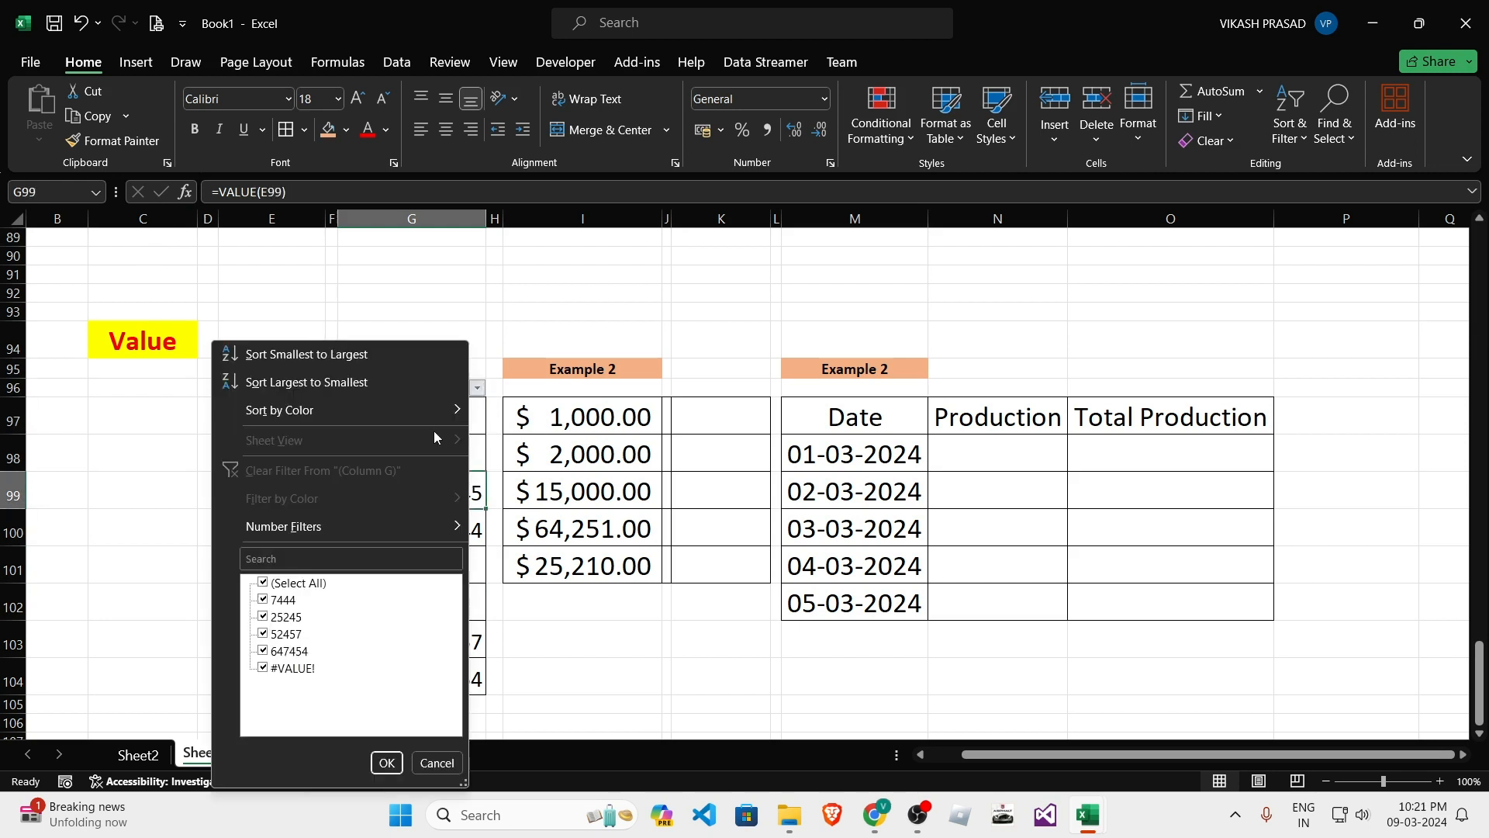
{"action": "left_click", "coordinate": [773, 643]}
{"action": "left_click", "coordinate": [477, 388]}
{"action": "left_click", "coordinate": [705, 677]}
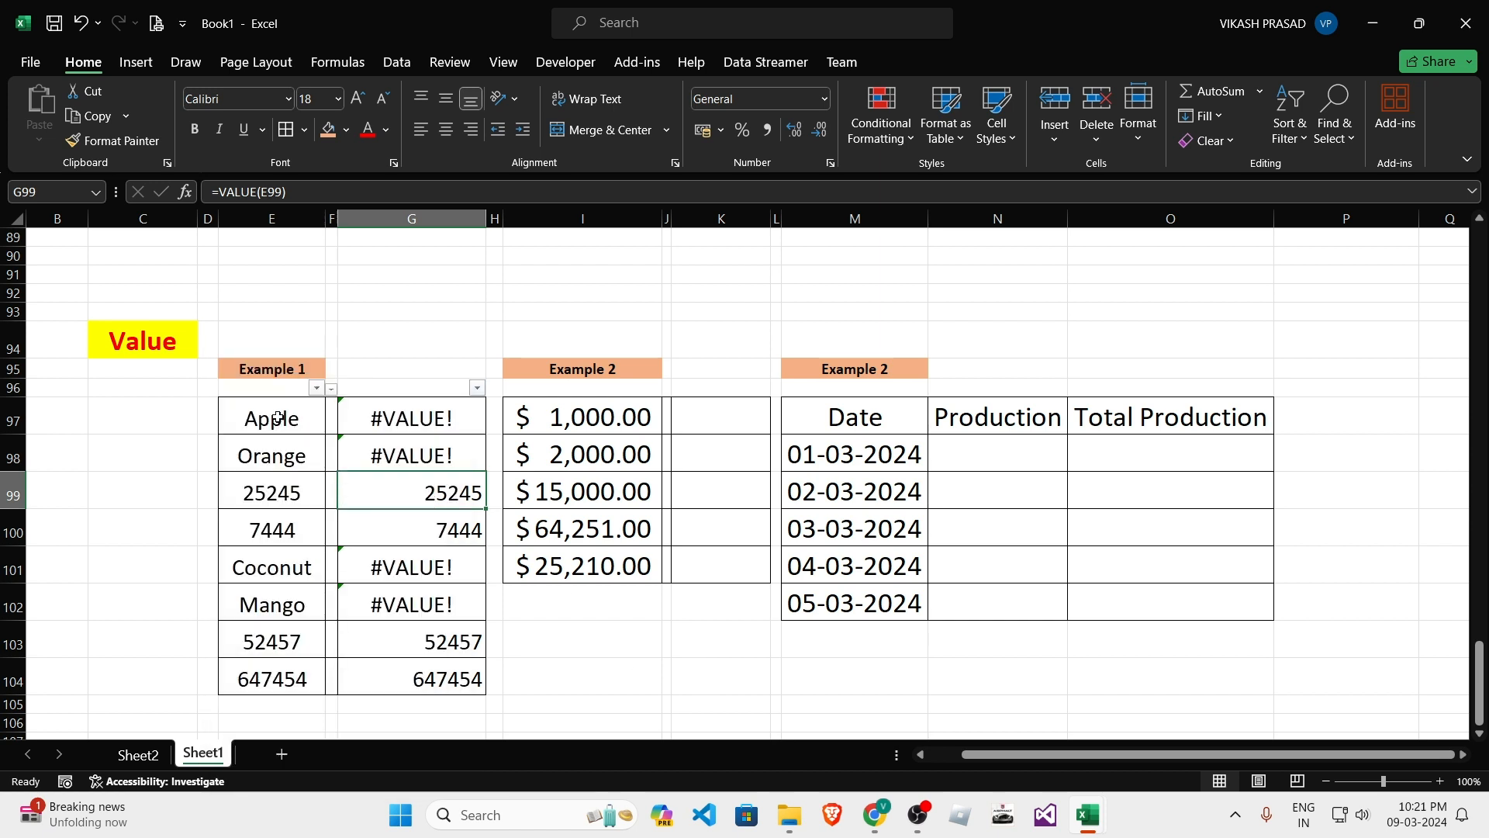
{"action": "left_click_drag", "start_coordinate": [278, 417], "coordinate": [291, 459]}
{"action": "left_click", "coordinate": [416, 419]}
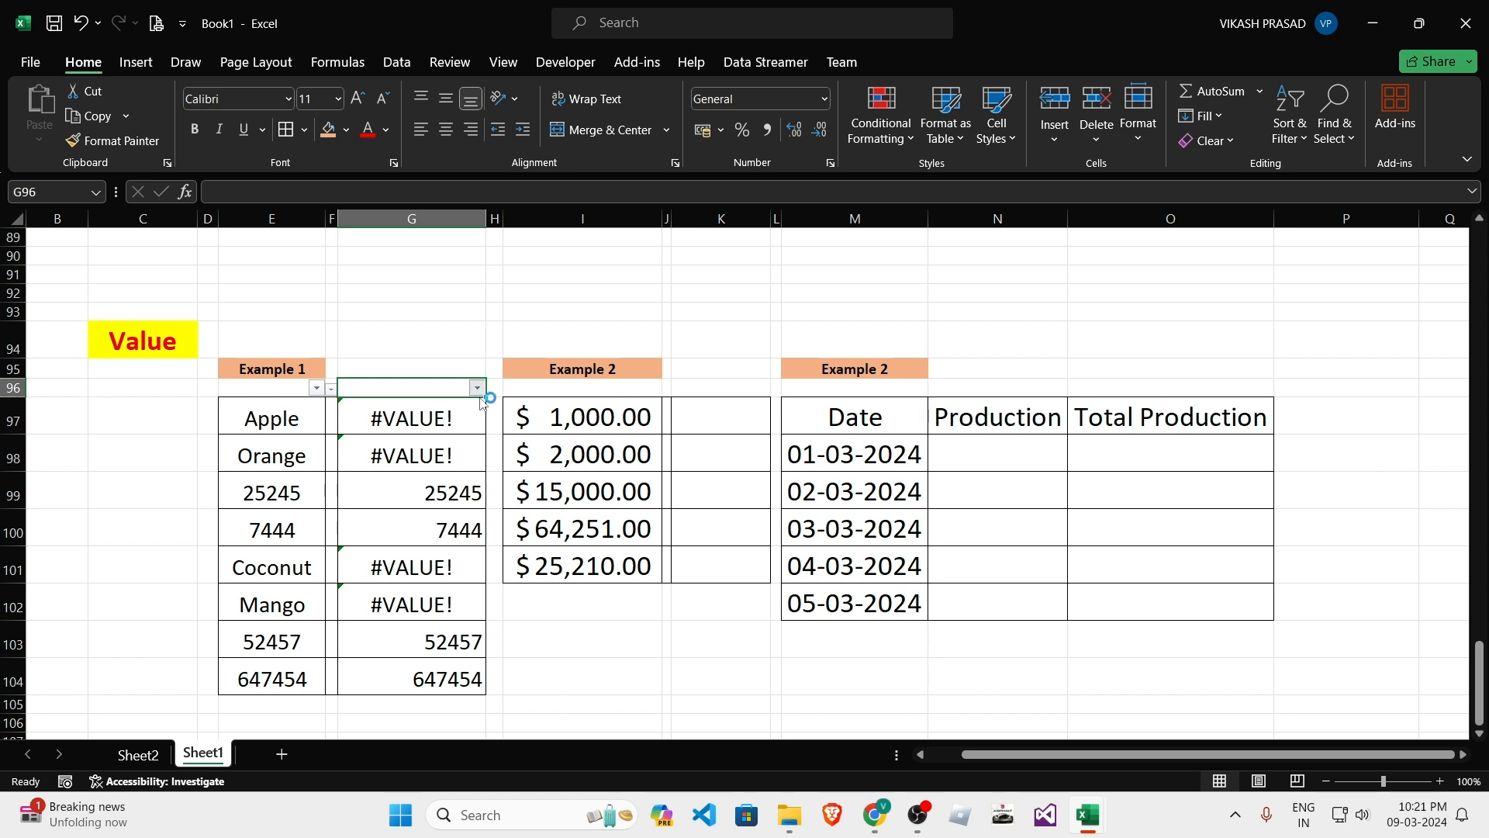
{"action": "left_click", "coordinate": [479, 389]}
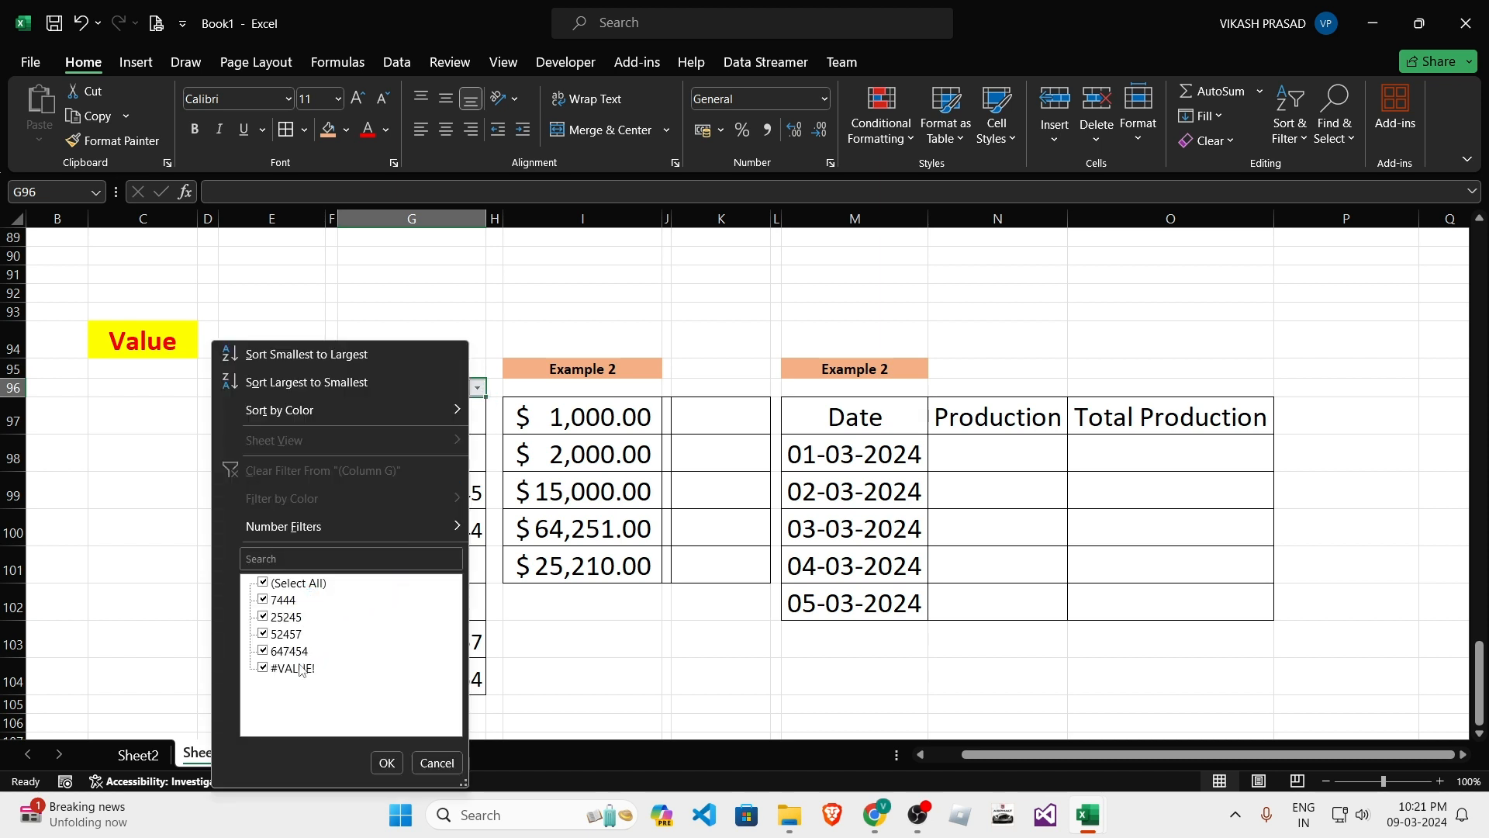
{"action": "left_click", "coordinate": [569, 666]}
Try to filter column E of Example 1 to only 7444, 25245, 52457 and 647454.
{"action": "left_click", "coordinate": [317, 388]}
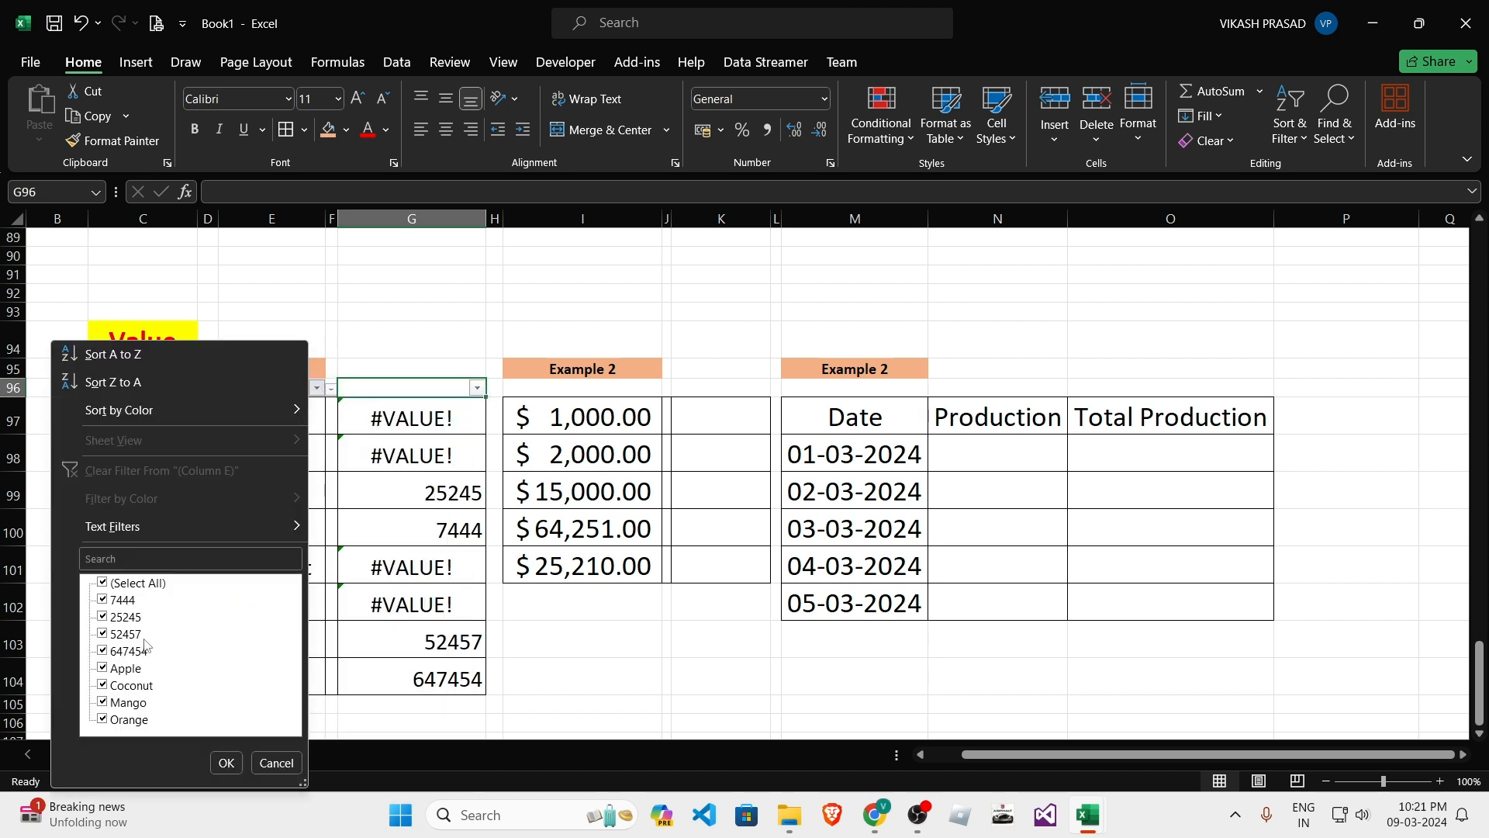
{"action": "left_click", "coordinate": [106, 584]}
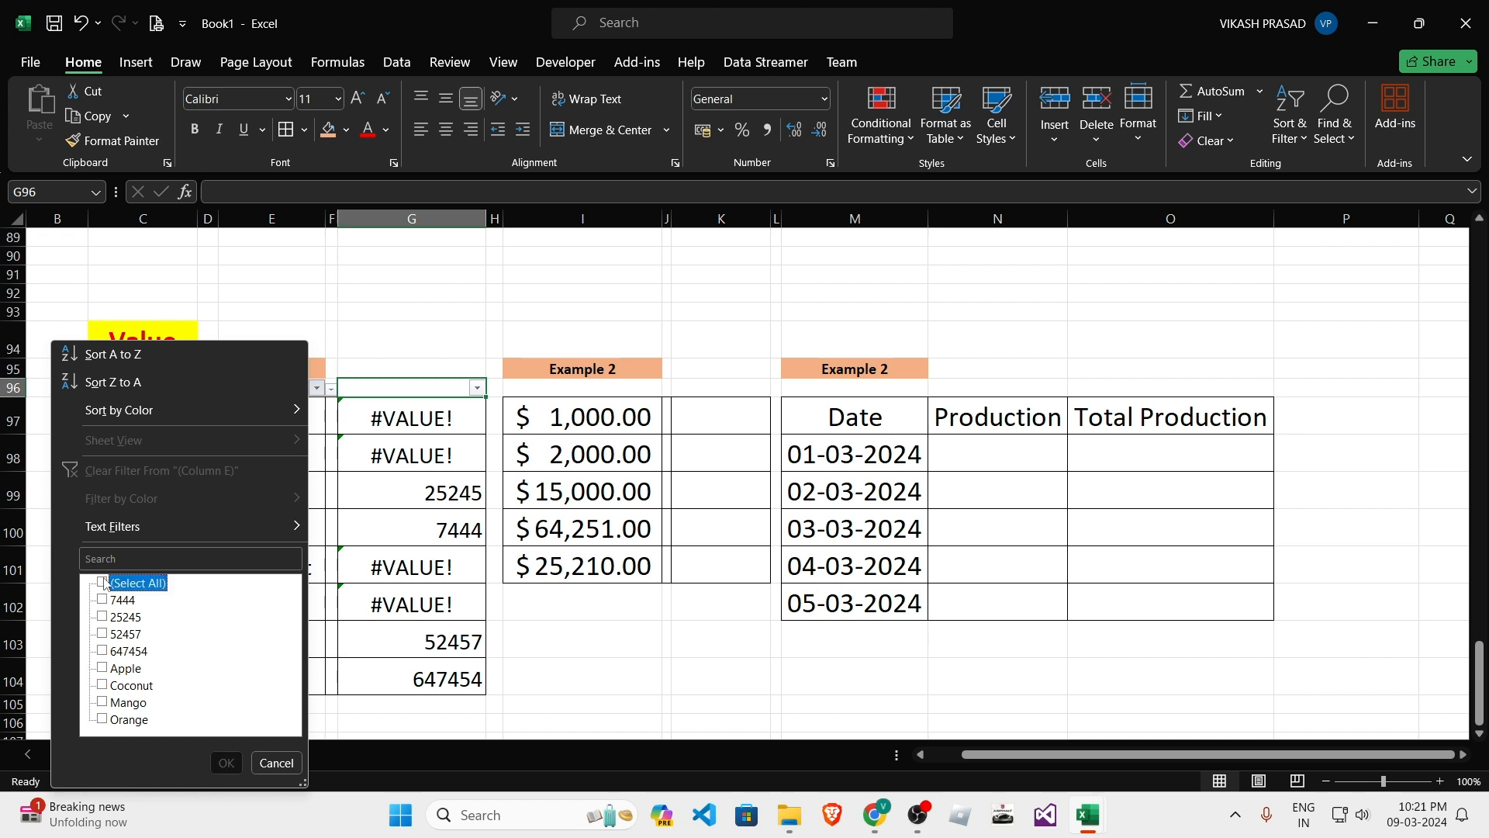
{"action": "left_click", "coordinate": [118, 600]}
{"action": "left_click", "coordinate": [120, 618]}
{"action": "left_click", "coordinate": [120, 634]}
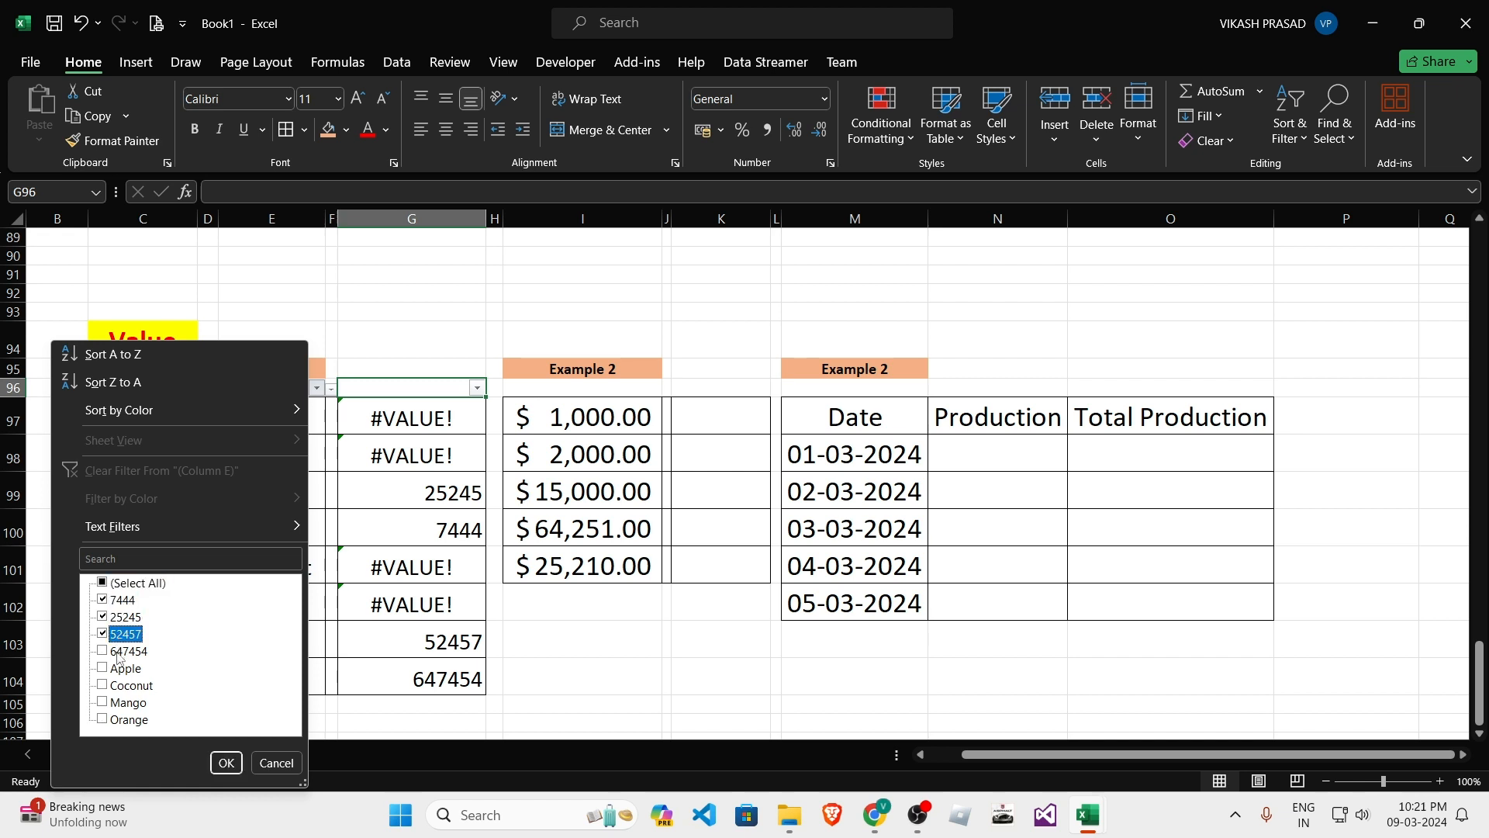
{"action": "left_click", "coordinate": [122, 652]}
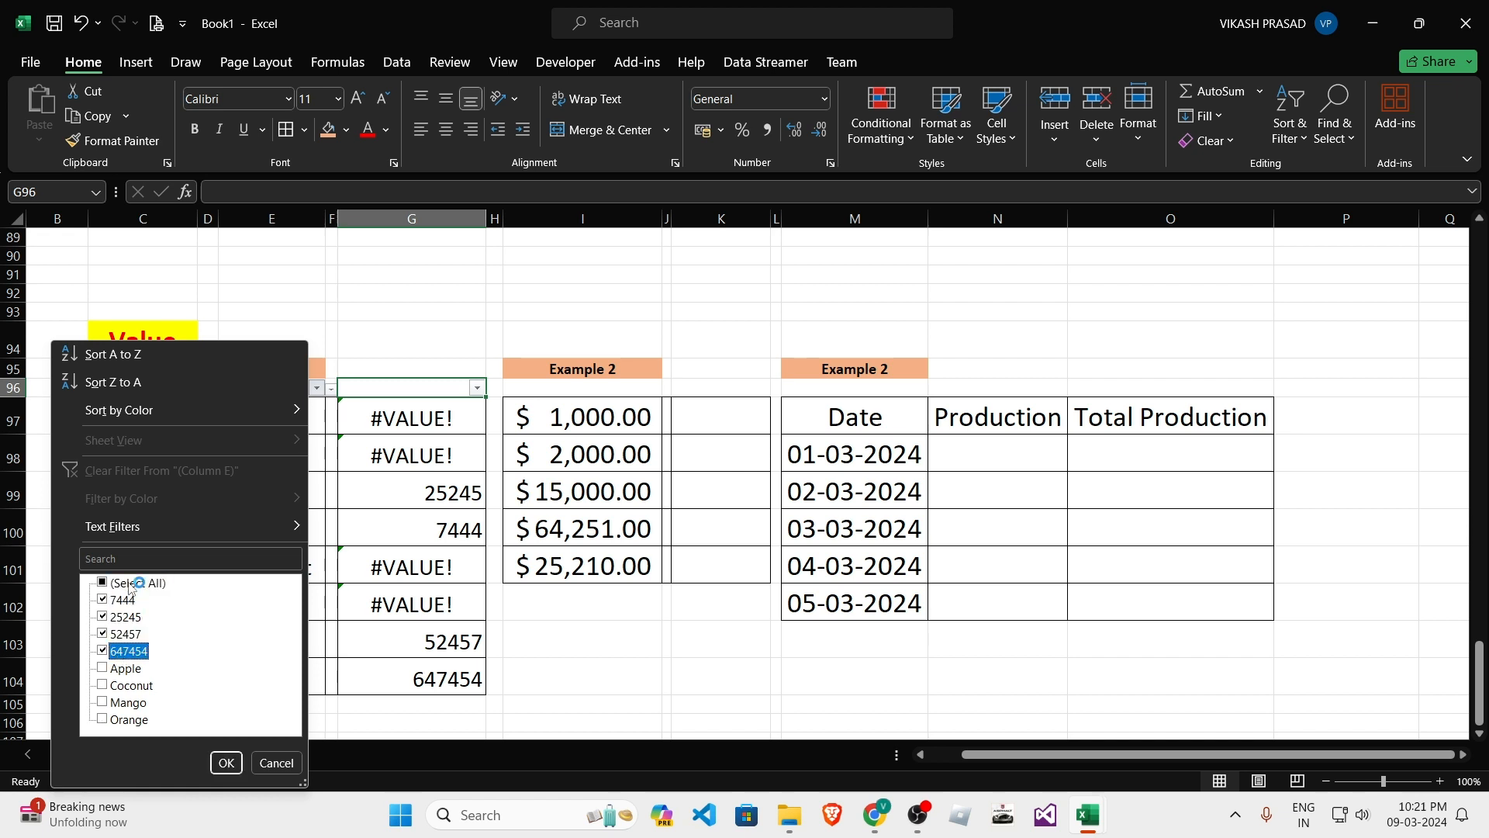
{"action": "left_click", "coordinate": [222, 764]}
{"action": "left_click", "coordinate": [460, 613]}
{"action": "left_click", "coordinate": [395, 418]}
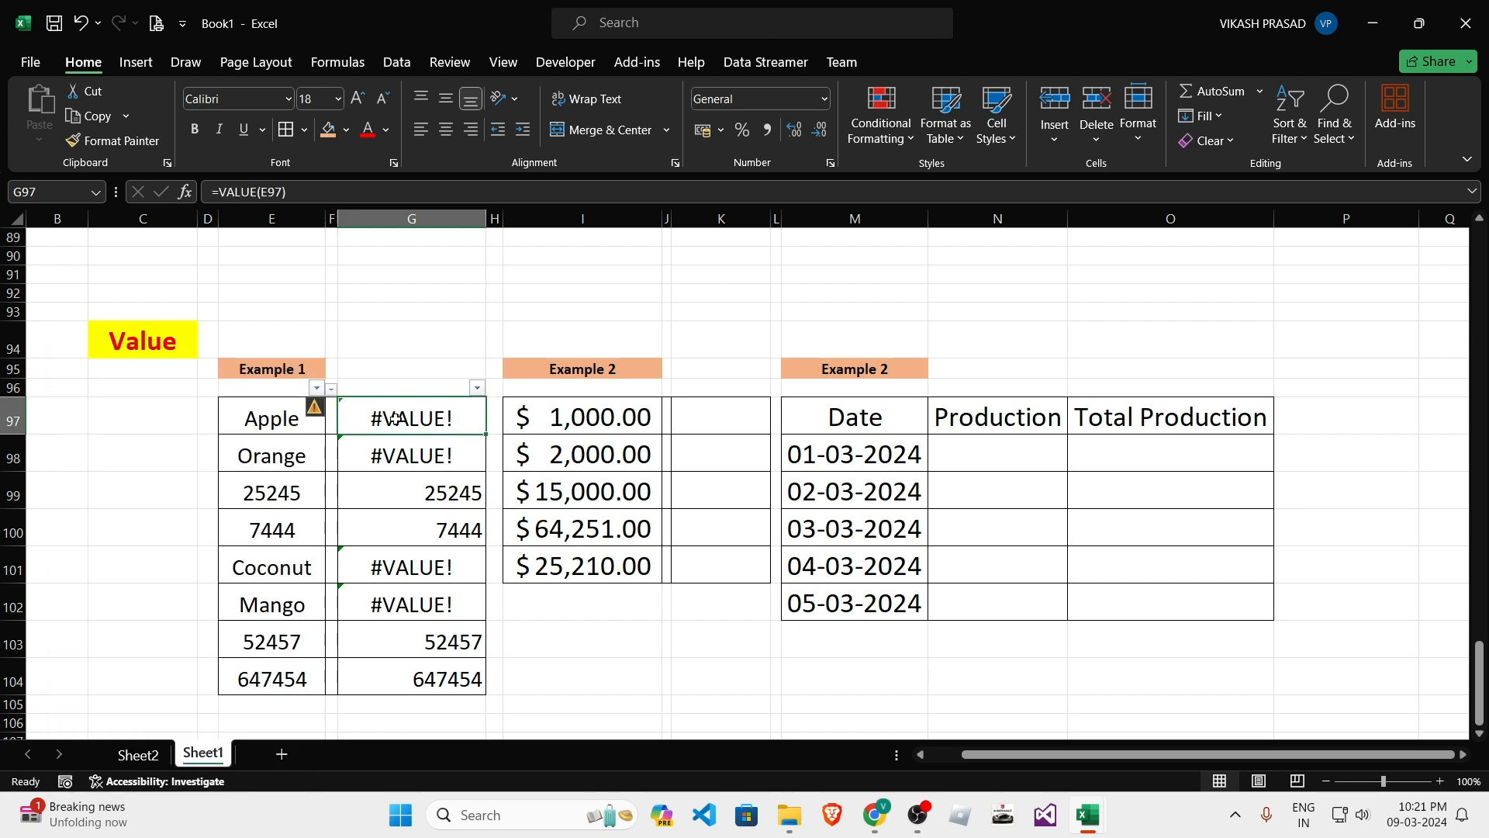
Filter column G to exclude #VALUE! and check the remaining numbers against column E.
{"action": "left_click", "coordinate": [478, 388]}
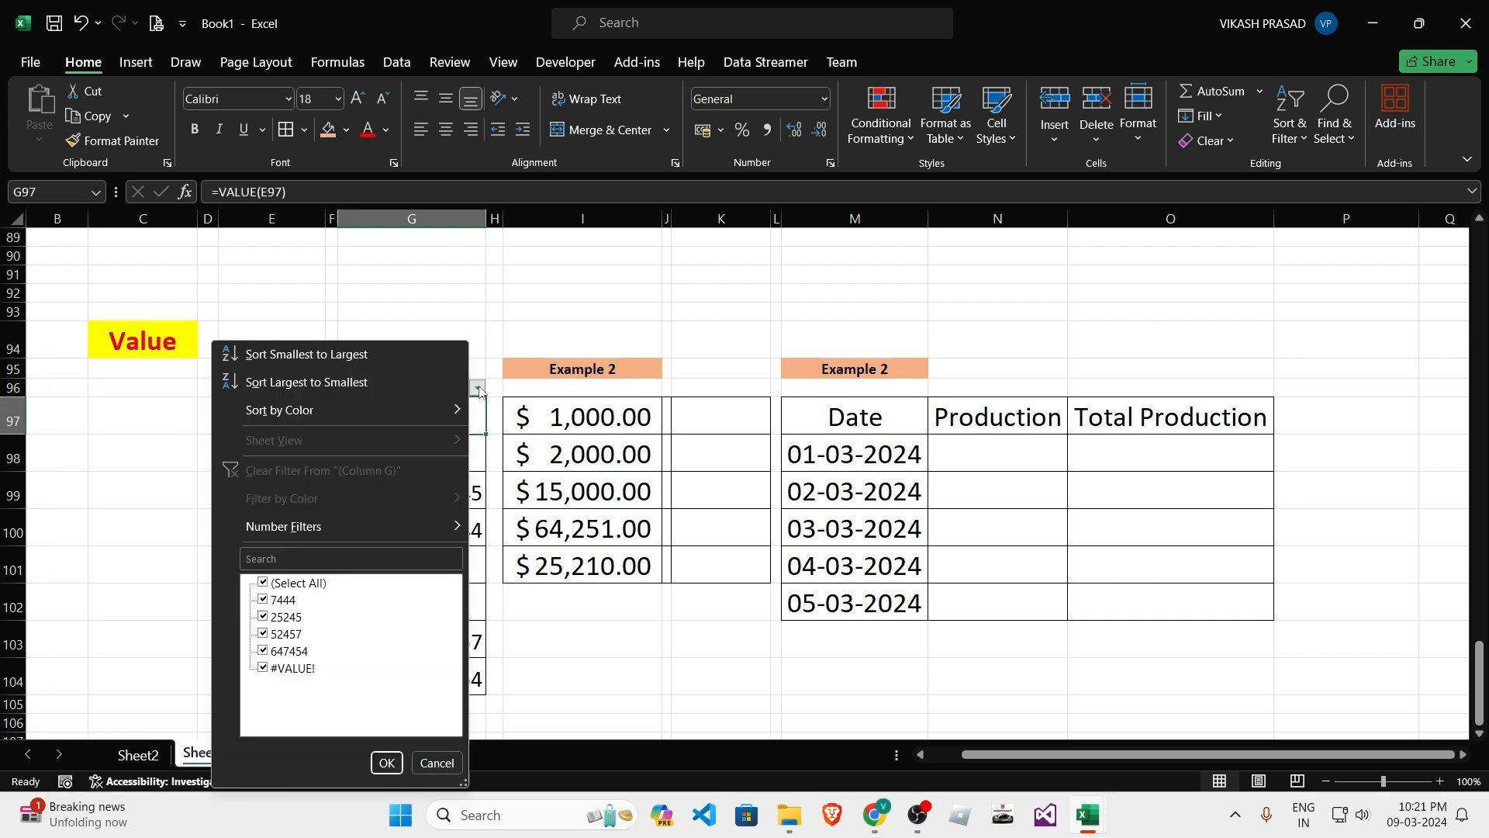
{"action": "left_click", "coordinate": [266, 669]}
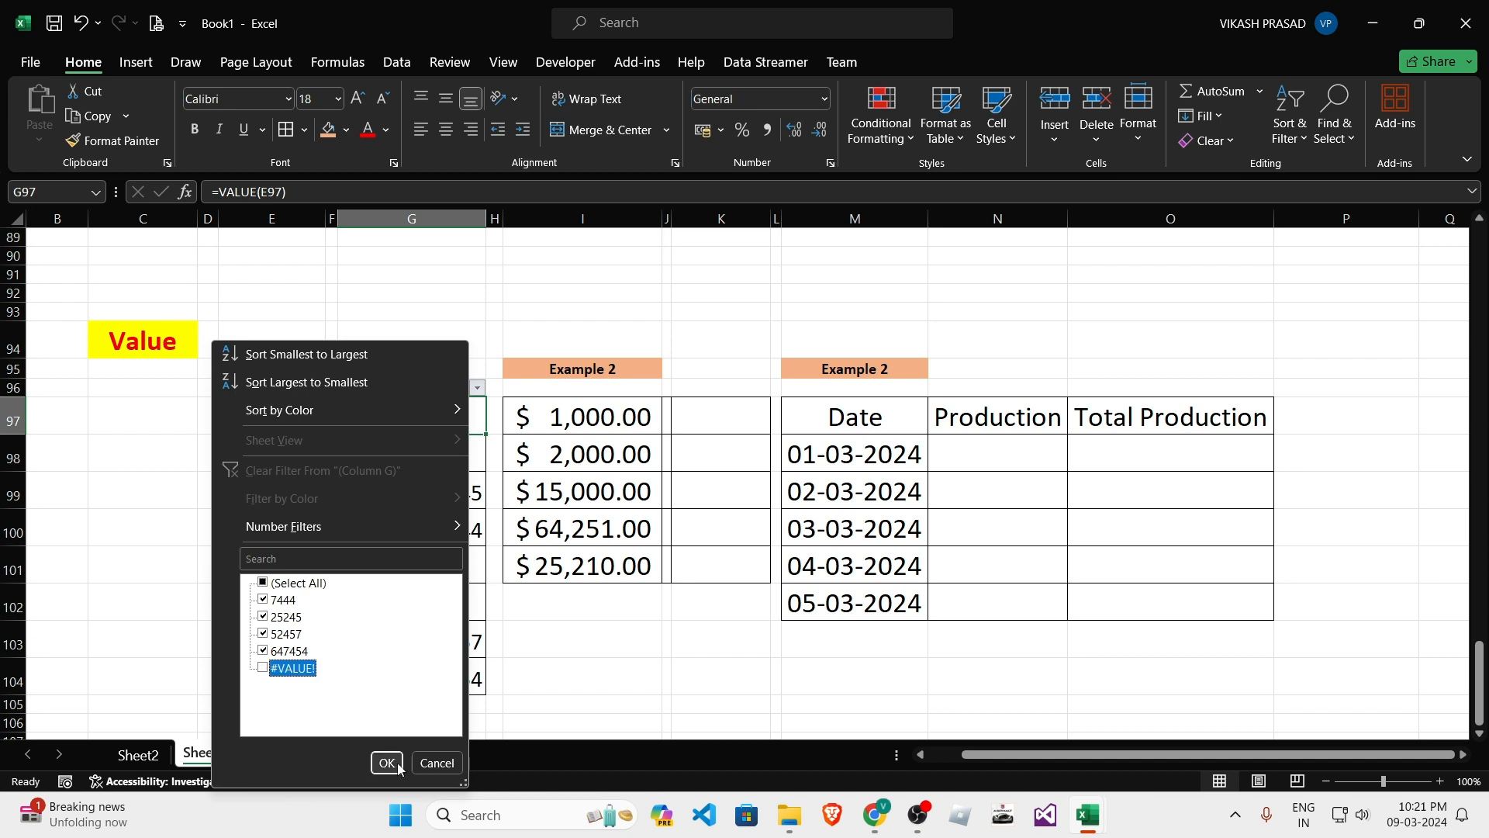
{"action": "left_click", "coordinate": [386, 762]}
{"action": "left_click", "coordinate": [457, 610]}
{"action": "left_click_drag", "start_coordinate": [414, 411], "coordinate": [411, 536]}
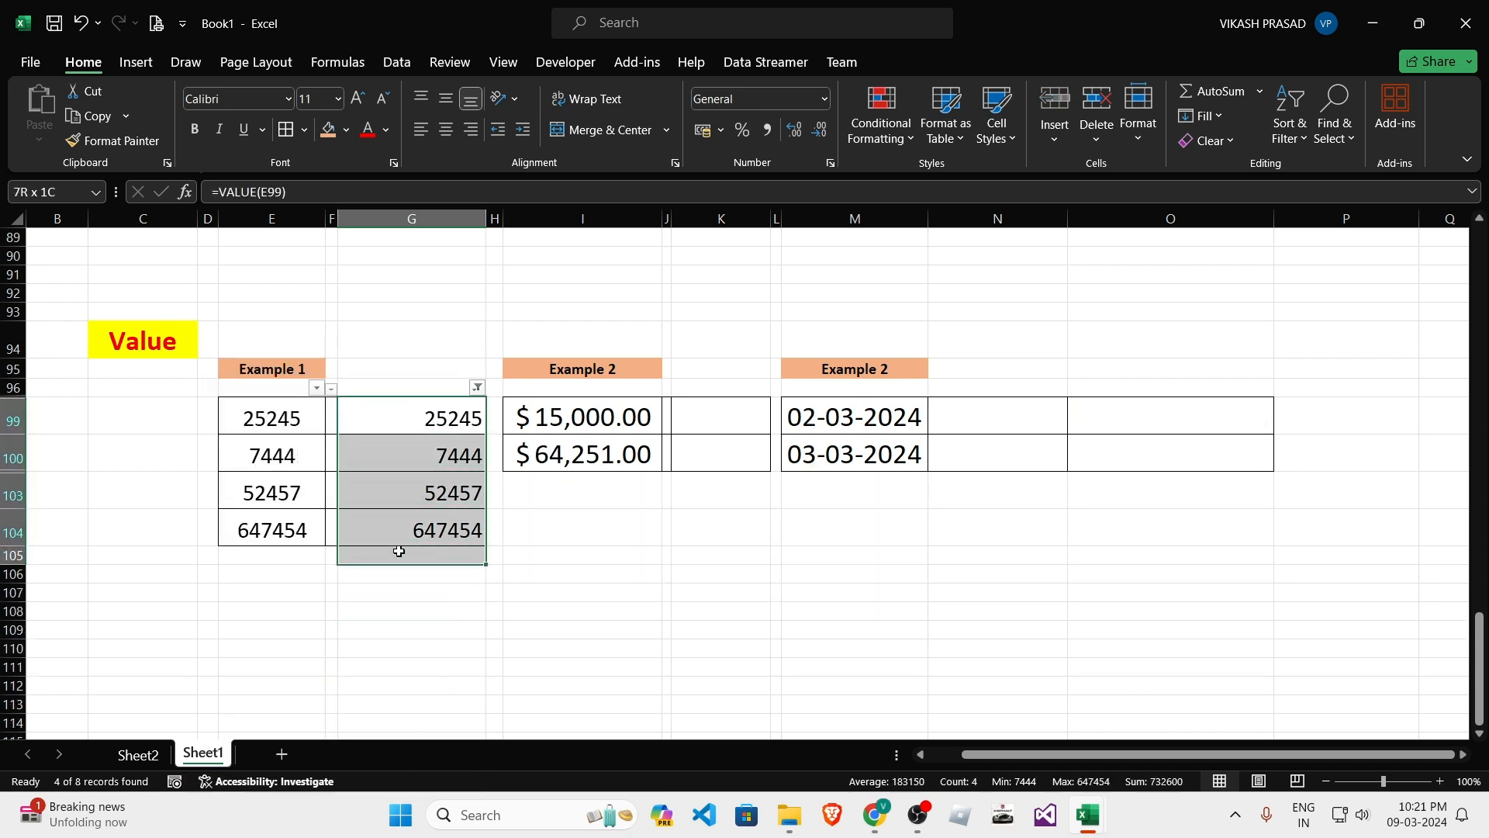
{"action": "left_click_drag", "start_coordinate": [252, 408], "coordinate": [271, 534]}
{"action": "left_click", "coordinate": [425, 411]}
Reselect all values in column G's filter, exclude #VALUE! again and reapply it.
{"action": "left_click", "coordinate": [476, 387]}
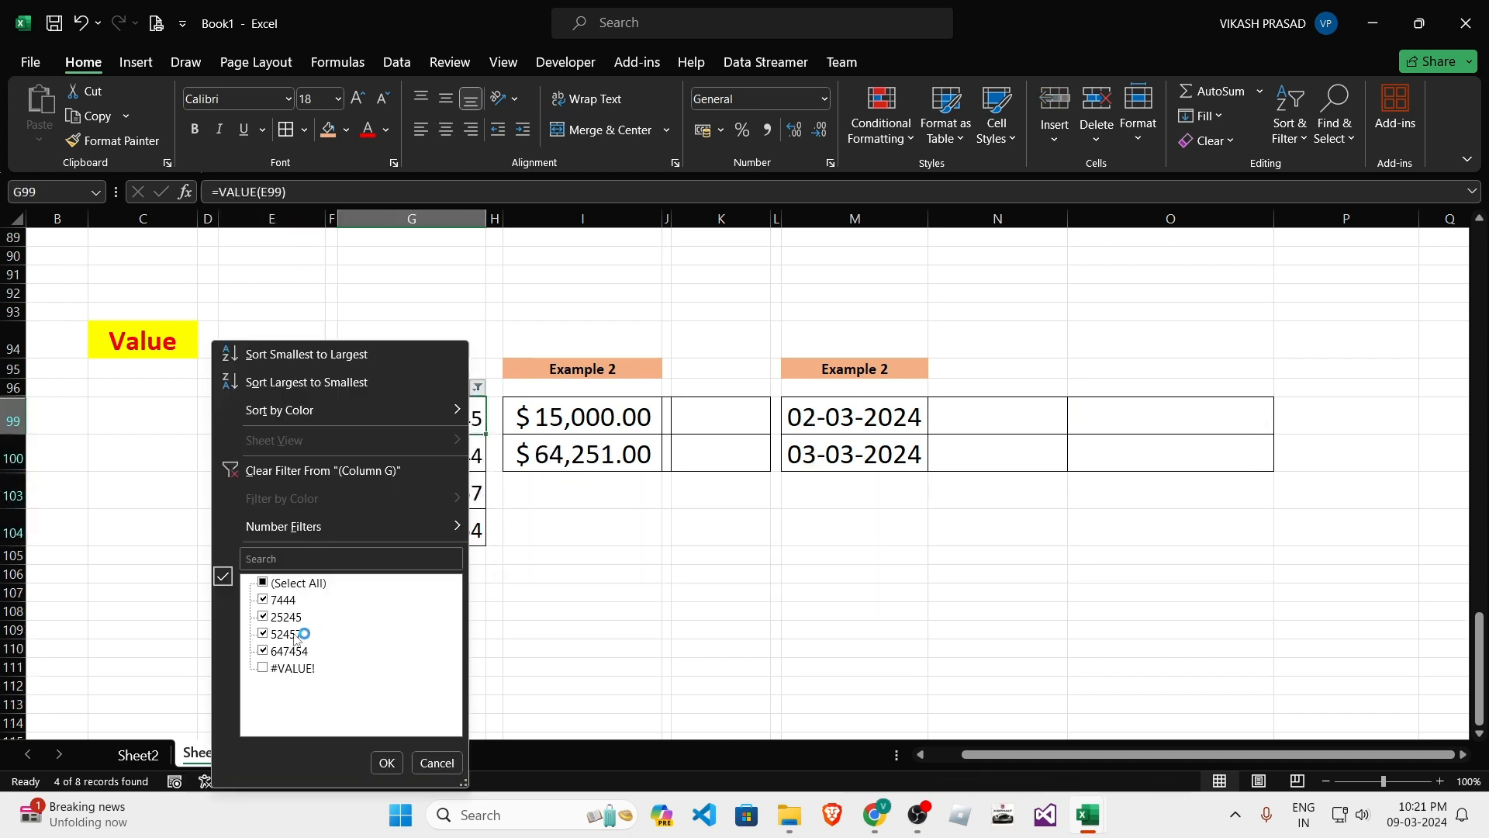
{"action": "left_click", "coordinate": [288, 584]}
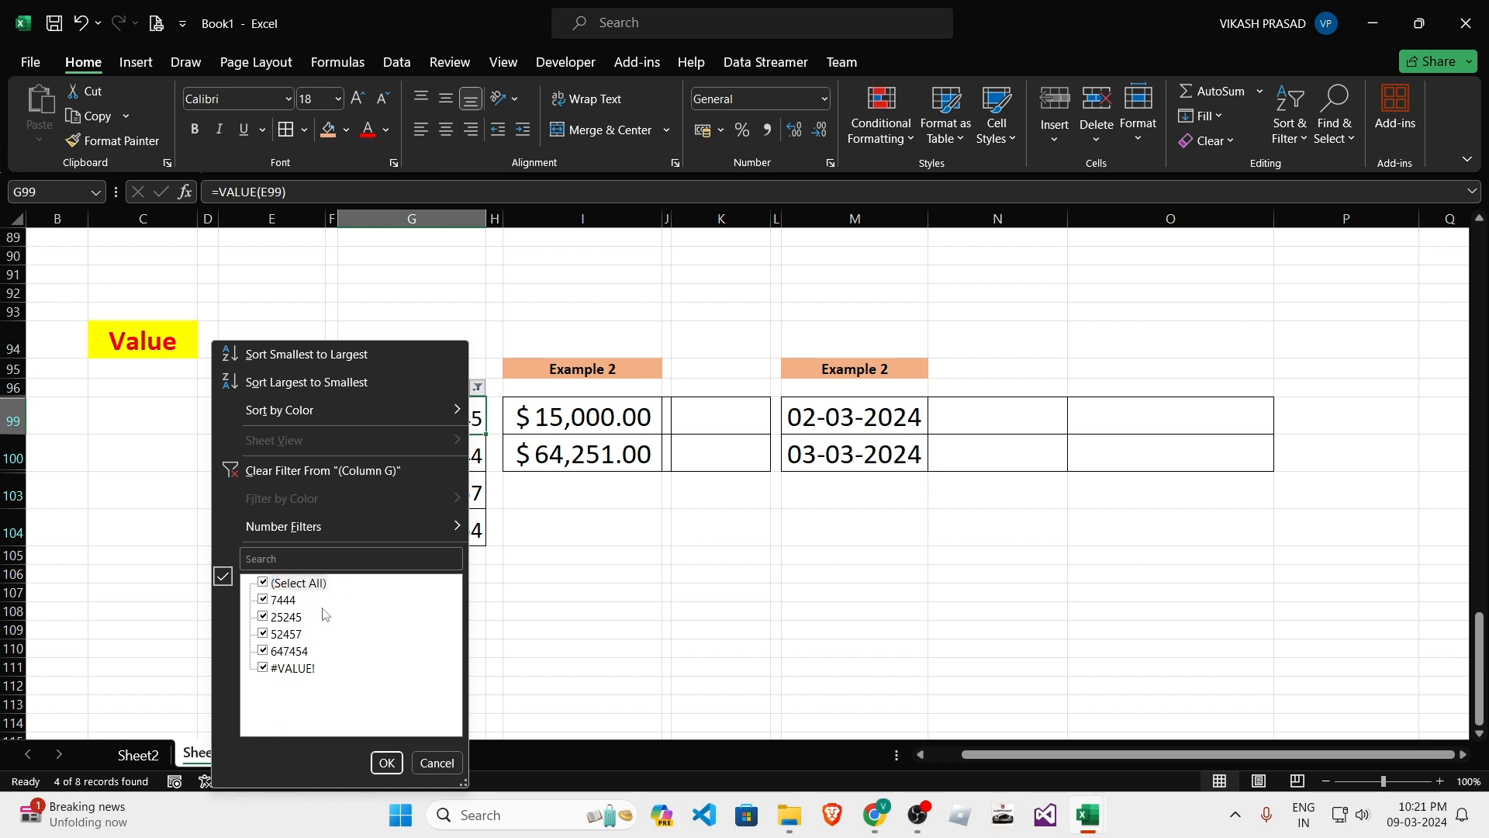
{"action": "left_click", "coordinate": [263, 668]}
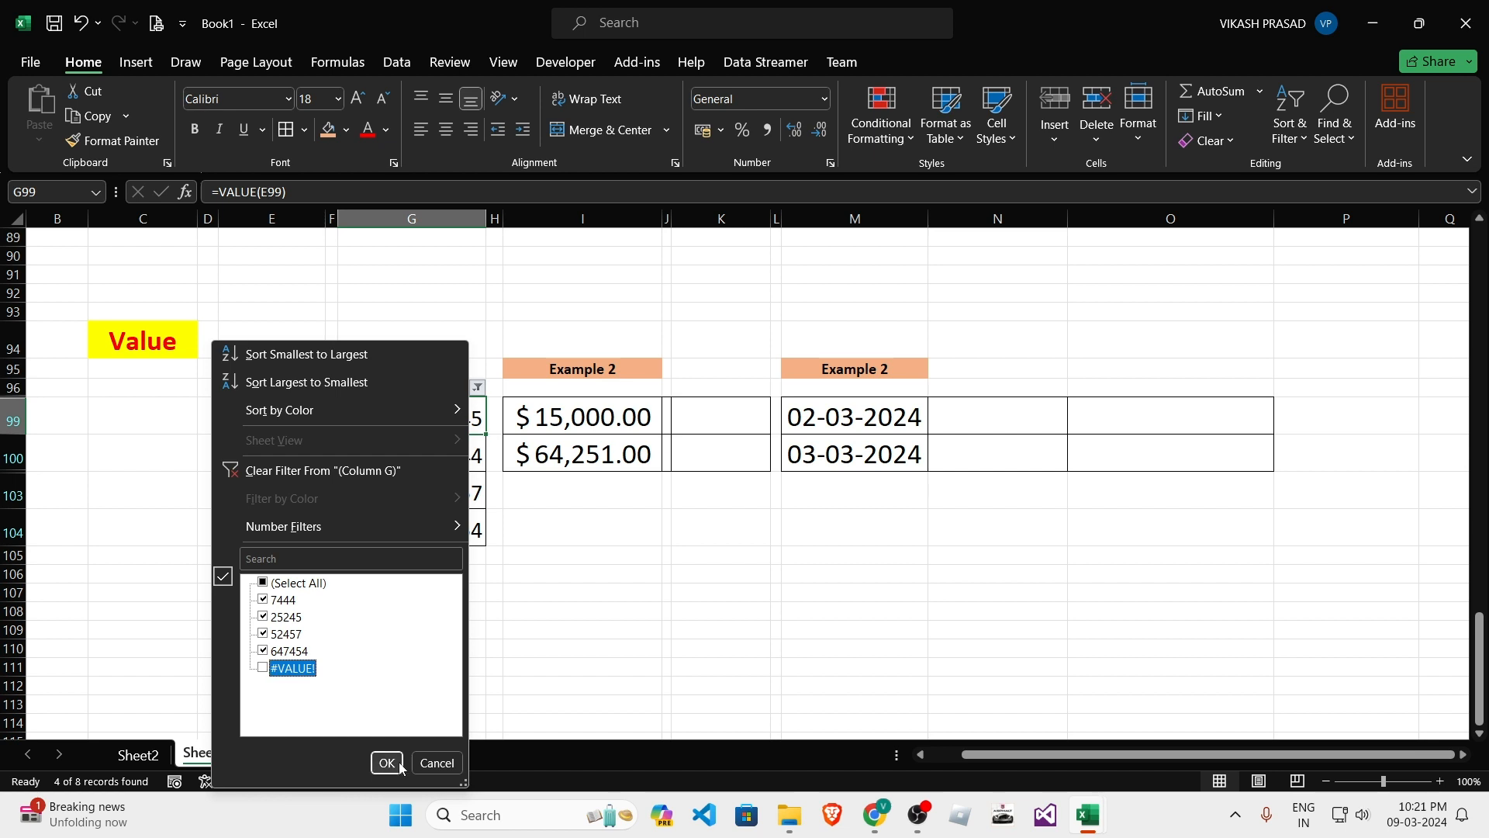
{"action": "left_click", "coordinate": [387, 763]}
Compare the filtered numbers in column G with the matching entries in column E.
{"action": "left_click_drag", "start_coordinate": [397, 423], "coordinate": [397, 525]}
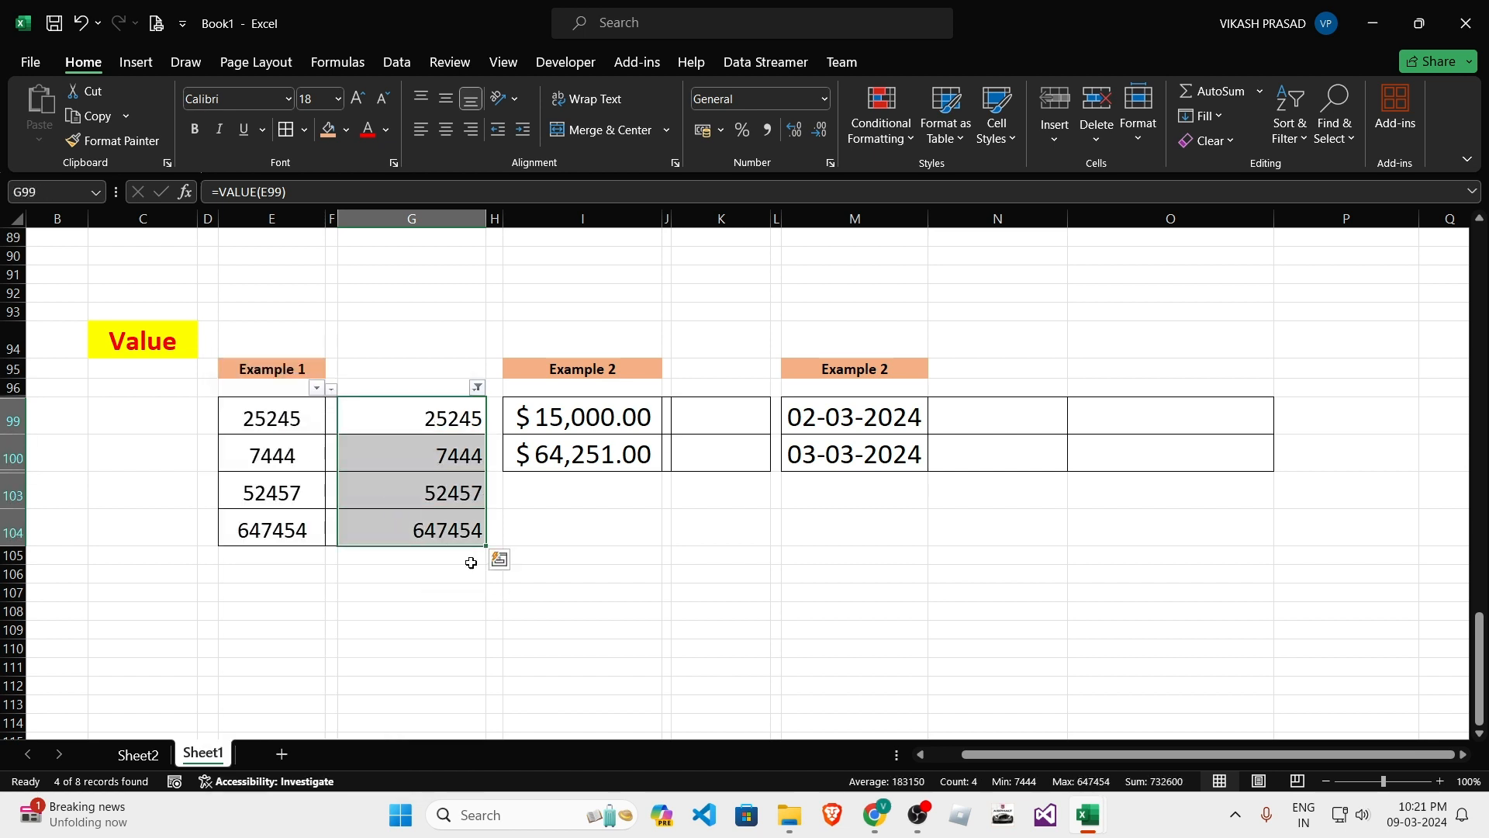
{"action": "left_click_drag", "start_coordinate": [411, 411], "coordinate": [419, 521]}
{"action": "left_click", "coordinate": [310, 424]}
{"action": "left_click_drag", "start_coordinate": [226, 426], "coordinate": [367, 528]}
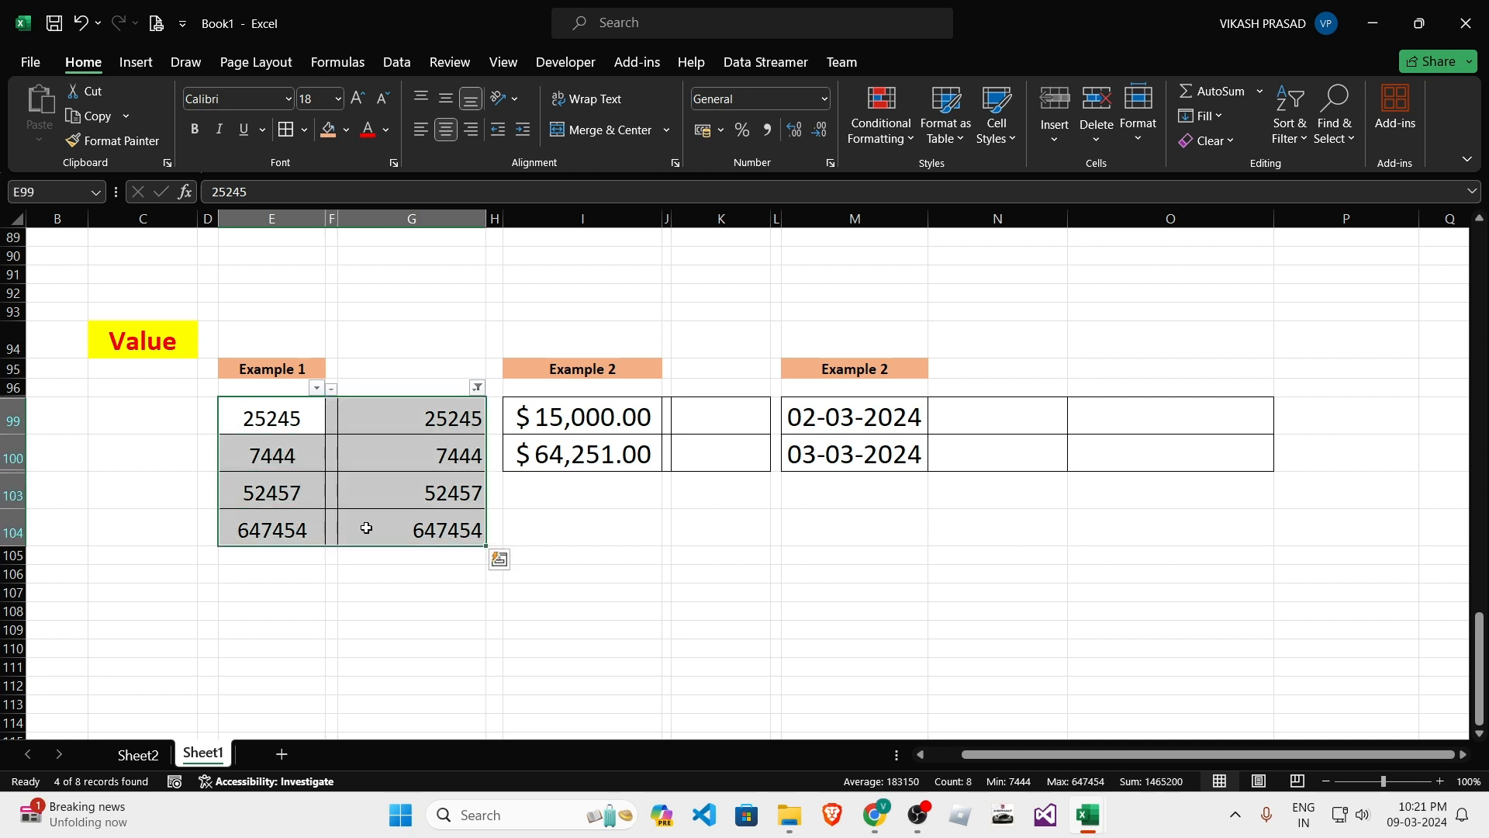
{"action": "left_click", "coordinate": [470, 441]}
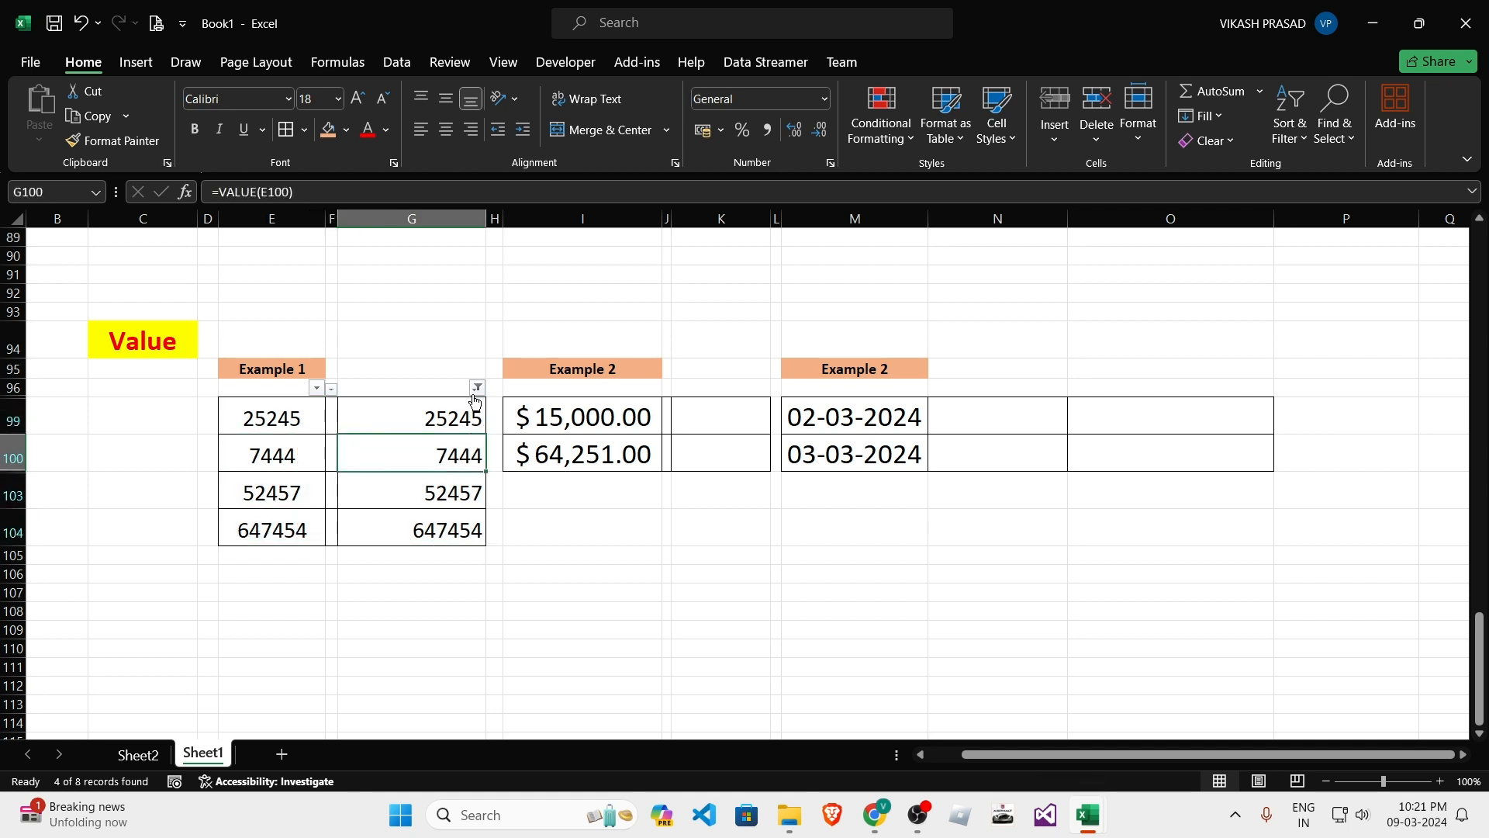
Set column G's filter back to show all entries and select the first Example 2 amount in I97.
{"action": "left_click", "coordinate": [477, 386]}
{"action": "left_click", "coordinate": [296, 582]}
{"action": "left_click", "coordinate": [386, 762]}
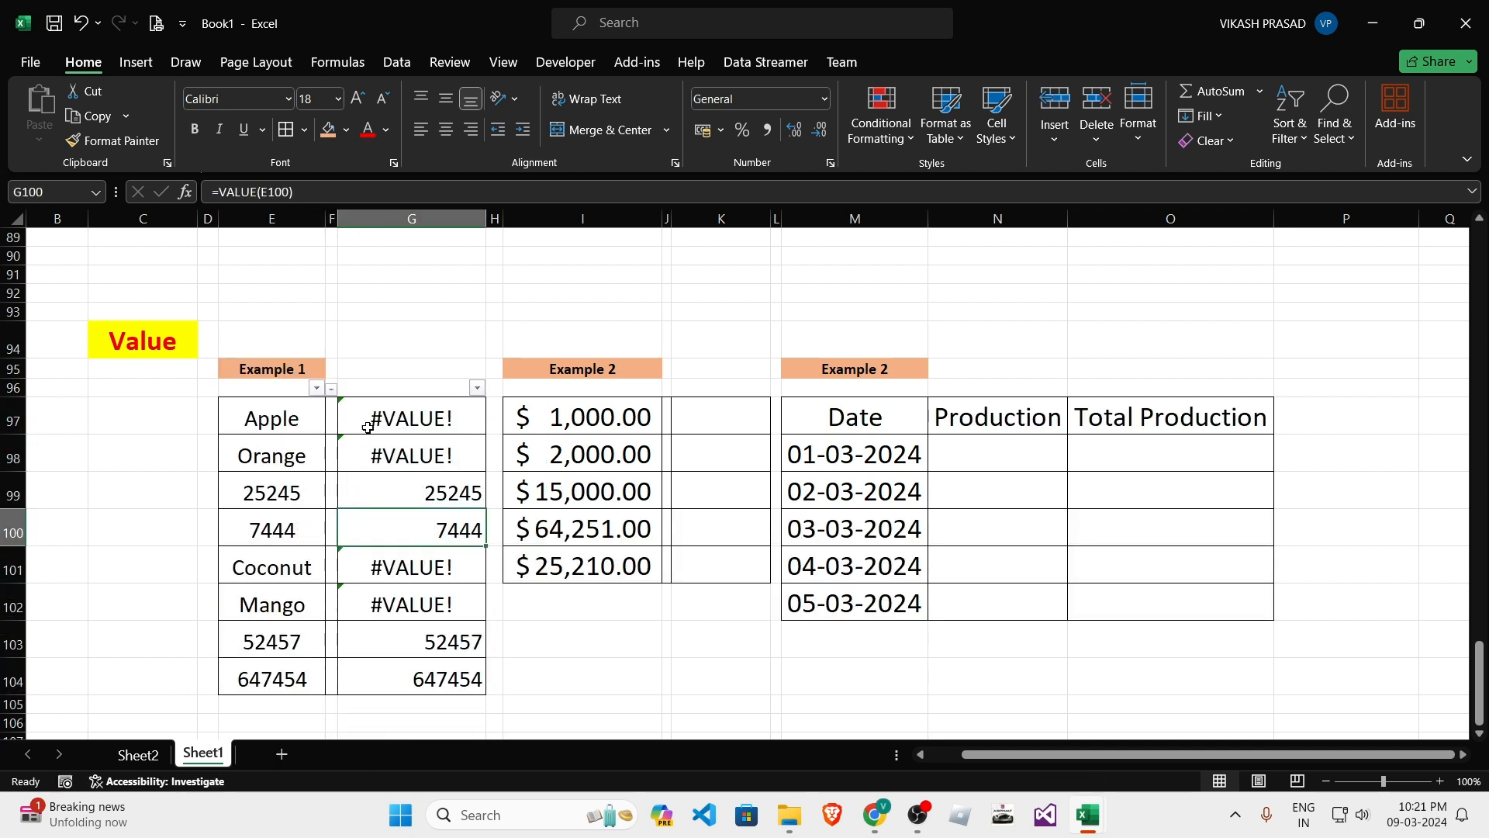
{"action": "left_click", "coordinate": [367, 425]}
{"action": "left_click", "coordinate": [582, 403]}
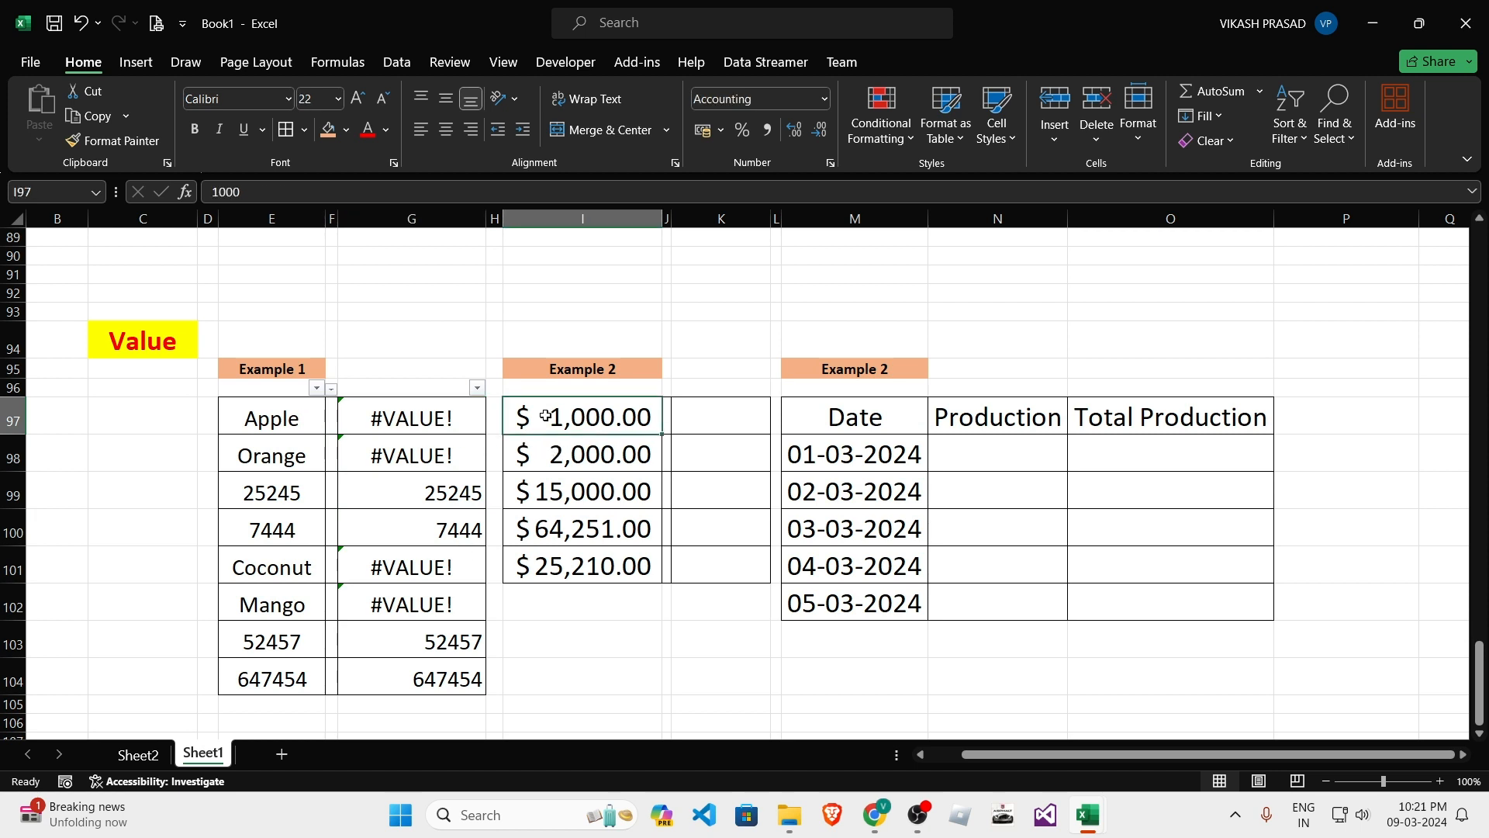
Convert the first Example 2 currency amount to a plain number by entering =VALUE(I97) in K97.
{"action": "key", "text": "ctrl+shift+Down"}
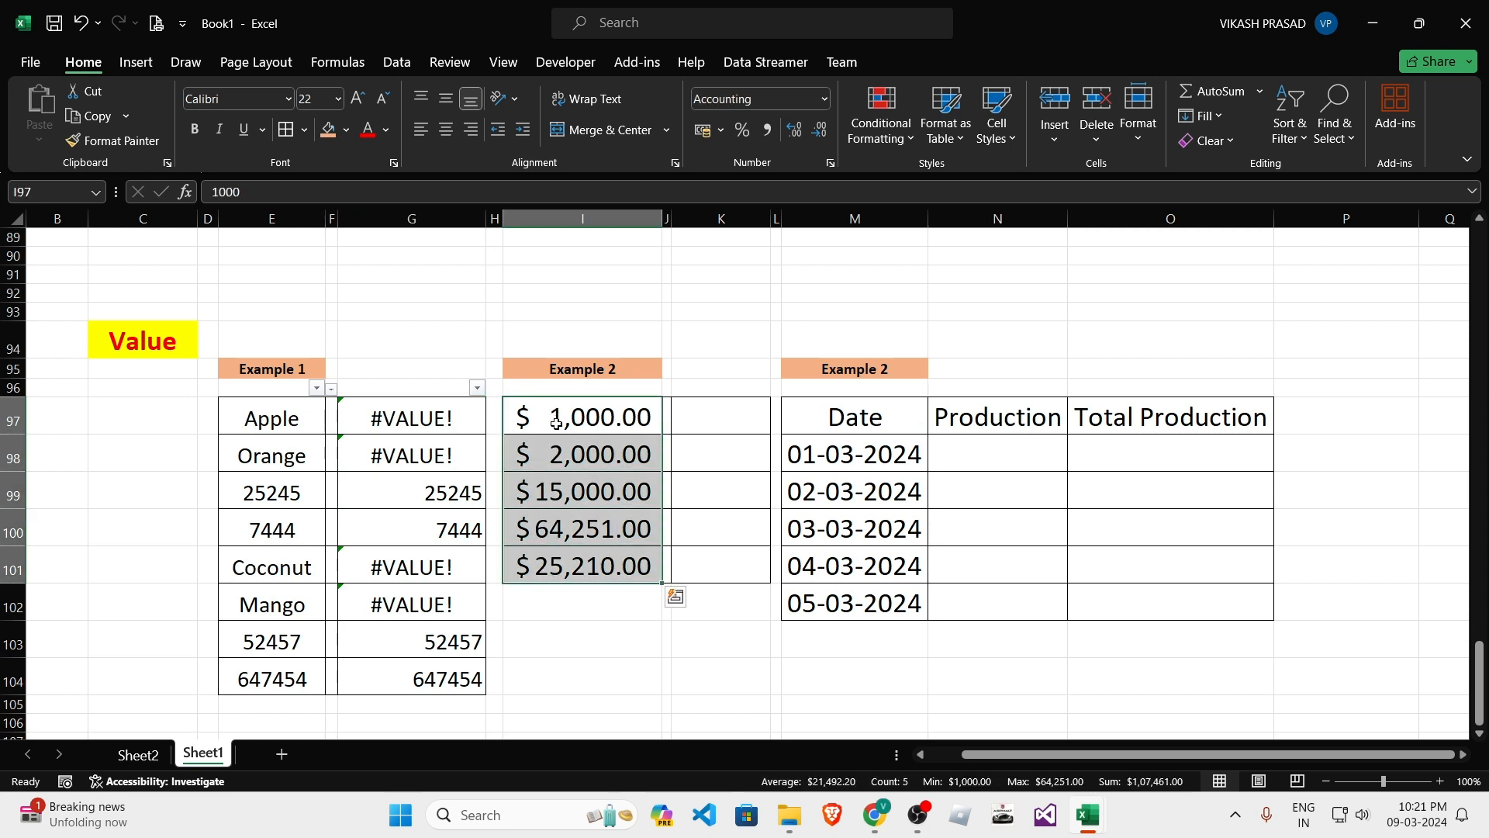
{"action": "left_click", "coordinate": [556, 424]}
{"action": "left_click", "coordinate": [712, 416]}
{"action": "left_click_drag", "start_coordinate": [586, 419], "coordinate": [591, 565]}
{"action": "left_click", "coordinate": [721, 422]}
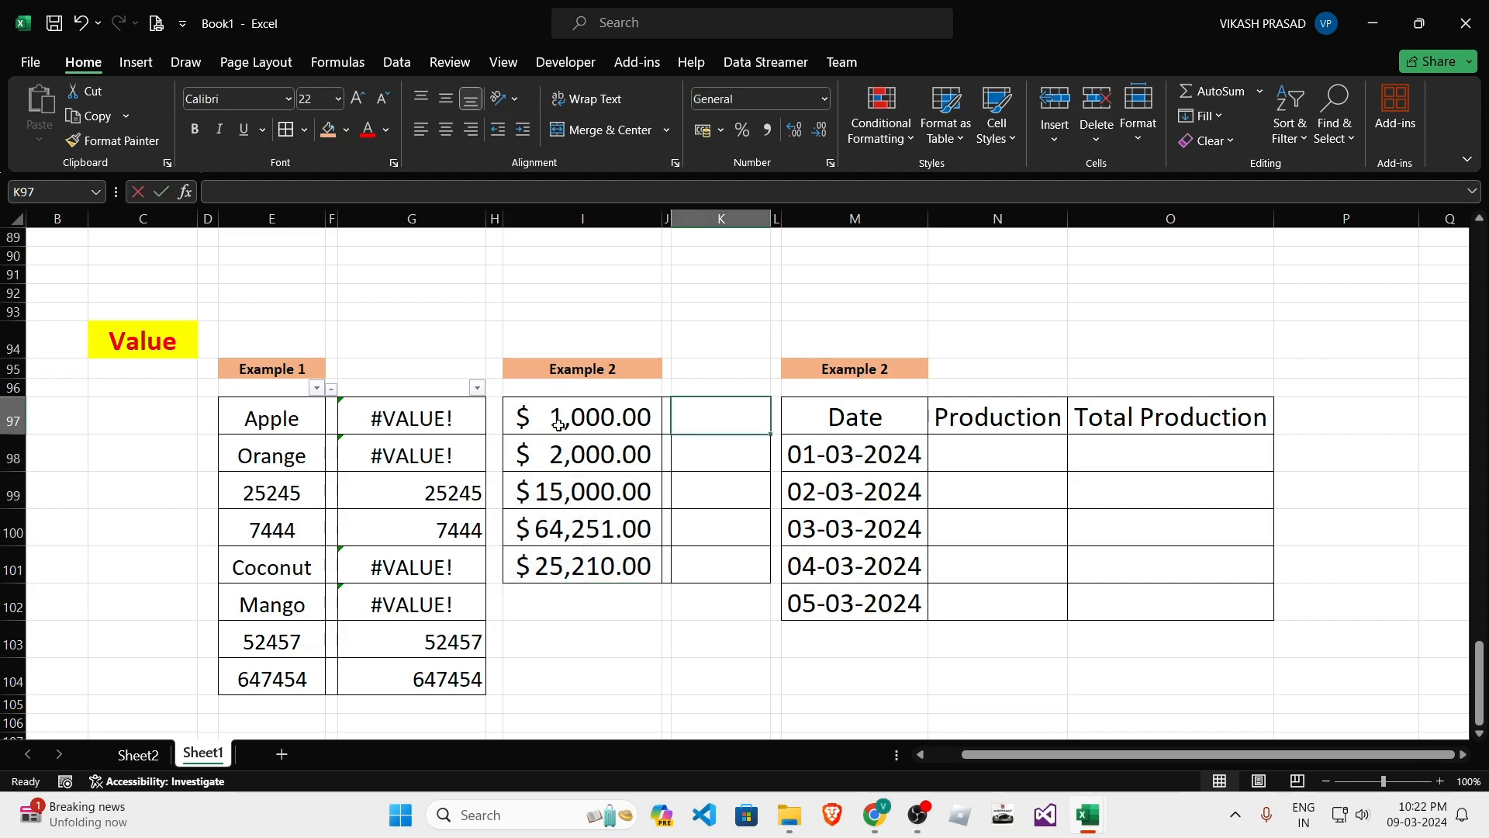
{"action": "type", "text": "=val"}
{"action": "key", "text": "Tab"}
{"action": "key", "text": "Left"}
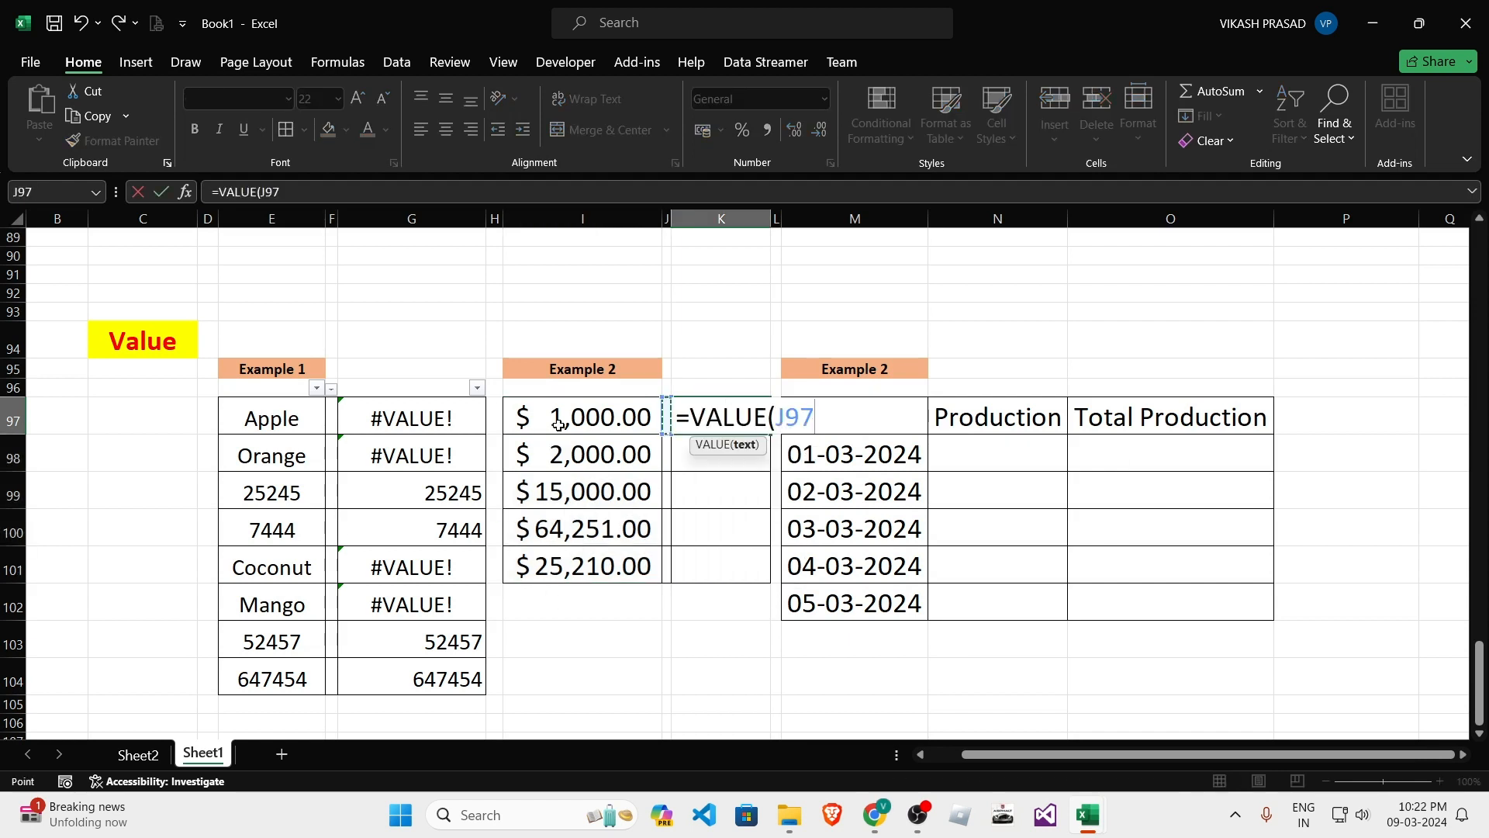
{"action": "key", "text": "Left"}
{"action": "key", "text": "Return"}
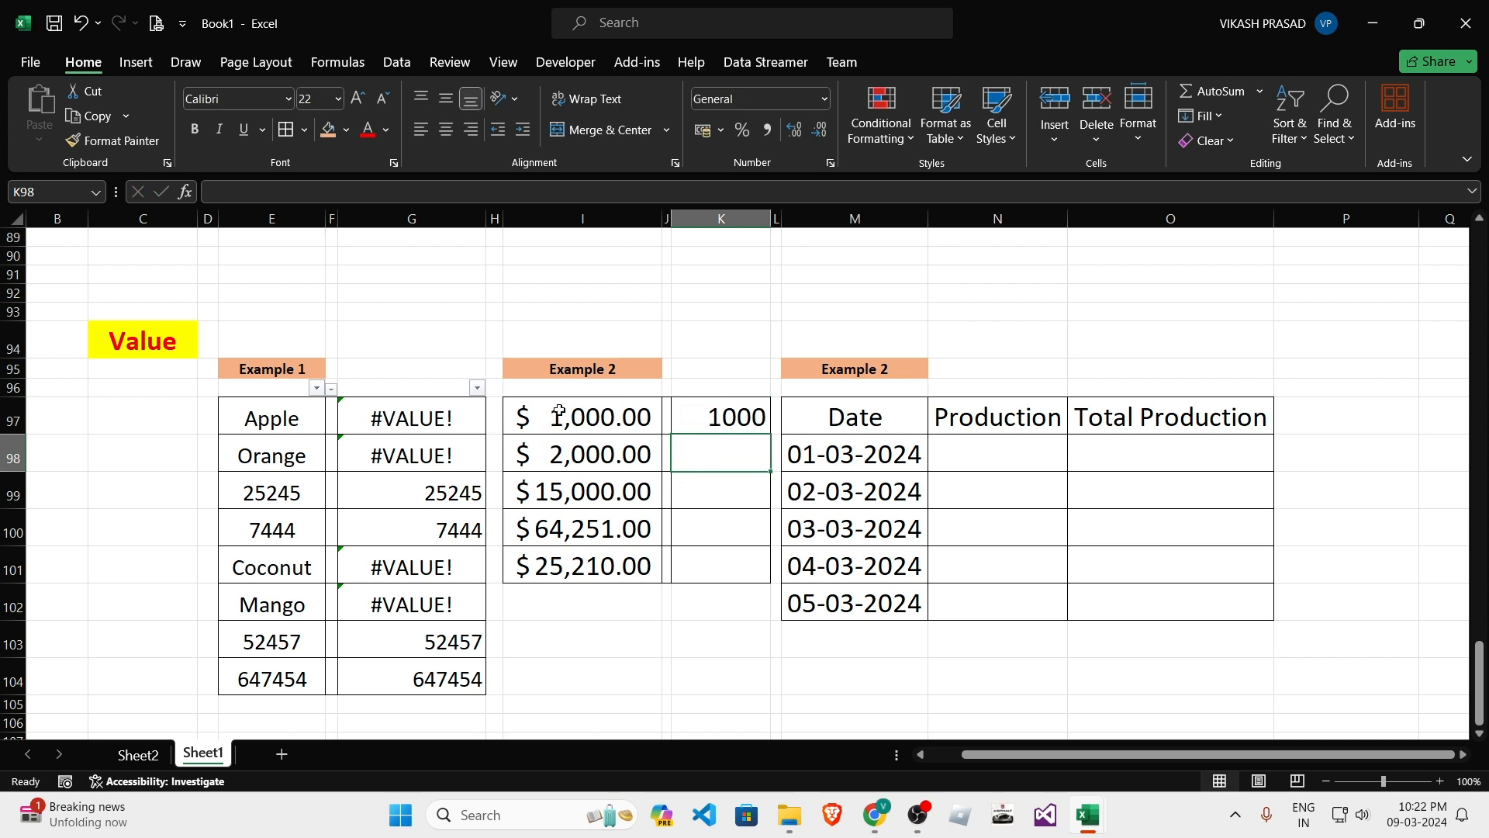
Fill the VALUE formula from K97 down through K101 for the remaining Example 2 amounts.
{"action": "left_click_drag", "start_coordinate": [736, 416], "coordinate": [745, 557]}
{"action": "left_click", "coordinate": [731, 416]}
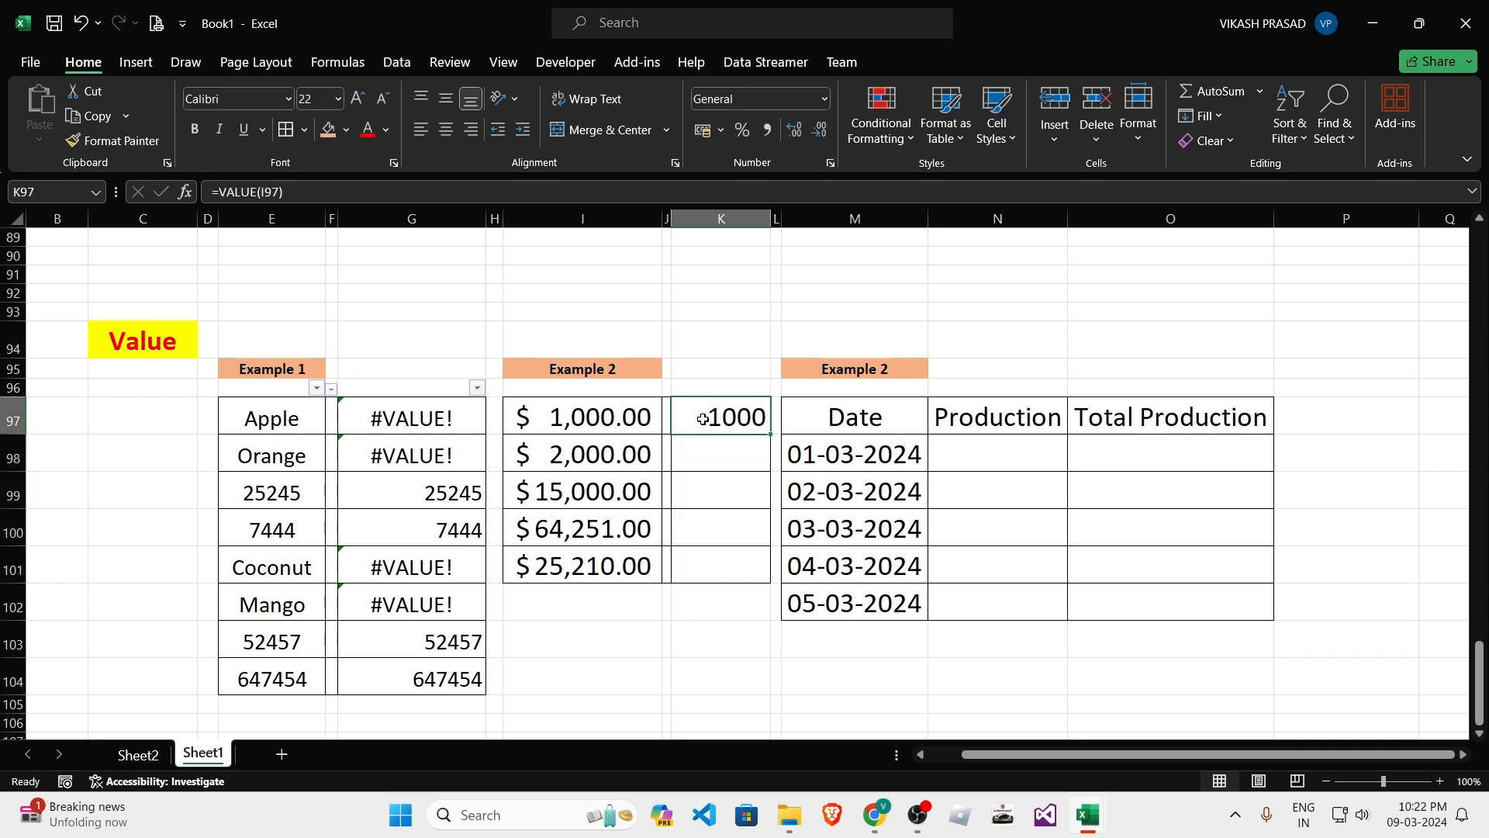
{"action": "left_click_drag", "start_coordinate": [702, 419], "coordinate": [708, 562]}
{"action": "key", "text": "ctrl+d"}
{"action": "left_click", "coordinate": [726, 419]}
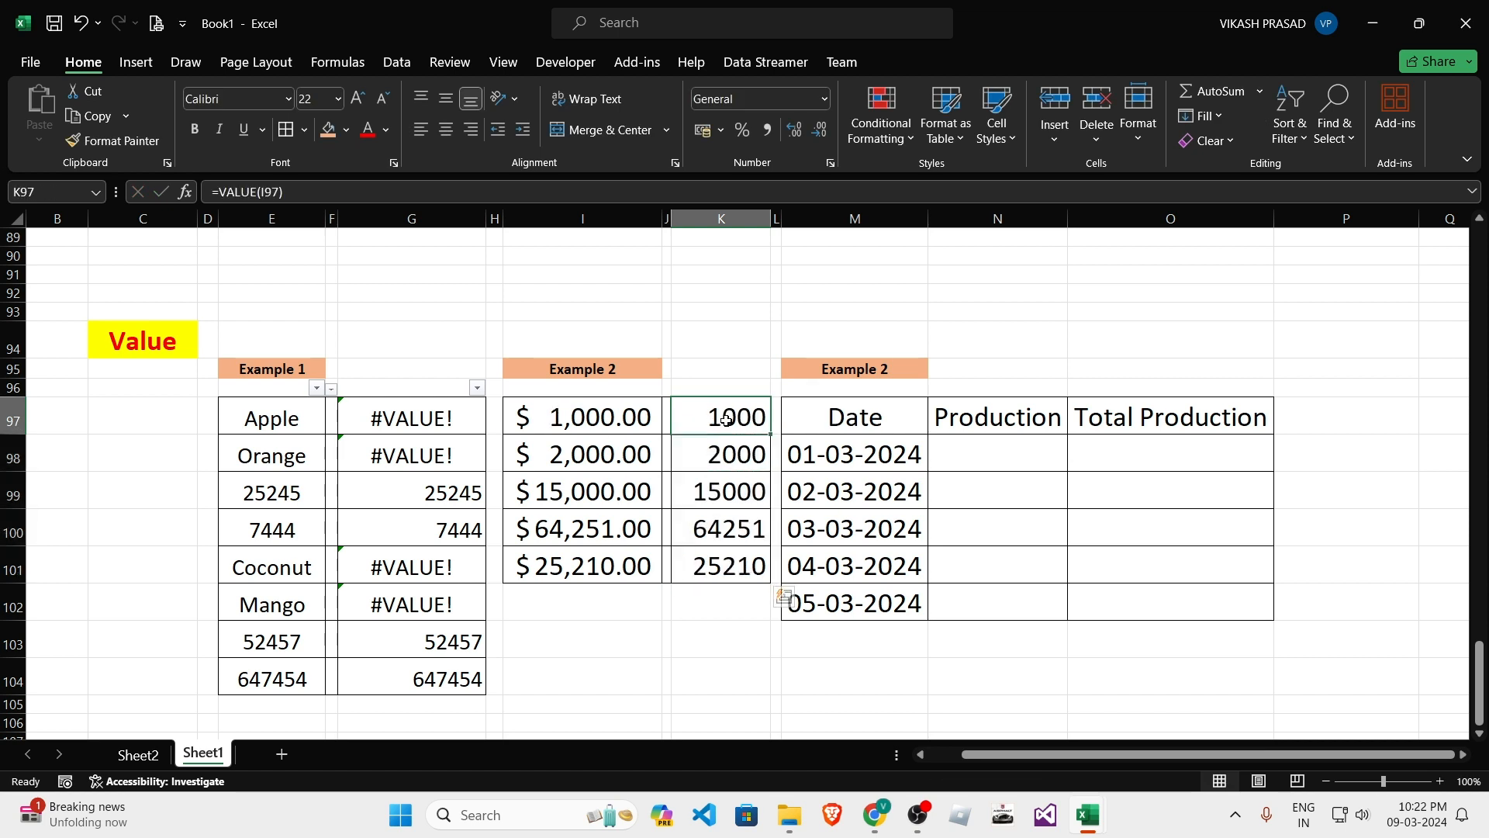
{"action": "left_click_drag", "start_coordinate": [725, 419], "coordinate": [726, 563]}
Try pasting a copy of the converted numbers in K97:K101 starting at P97, and undo the paste.
{"action": "left_click", "coordinate": [513, 406]}
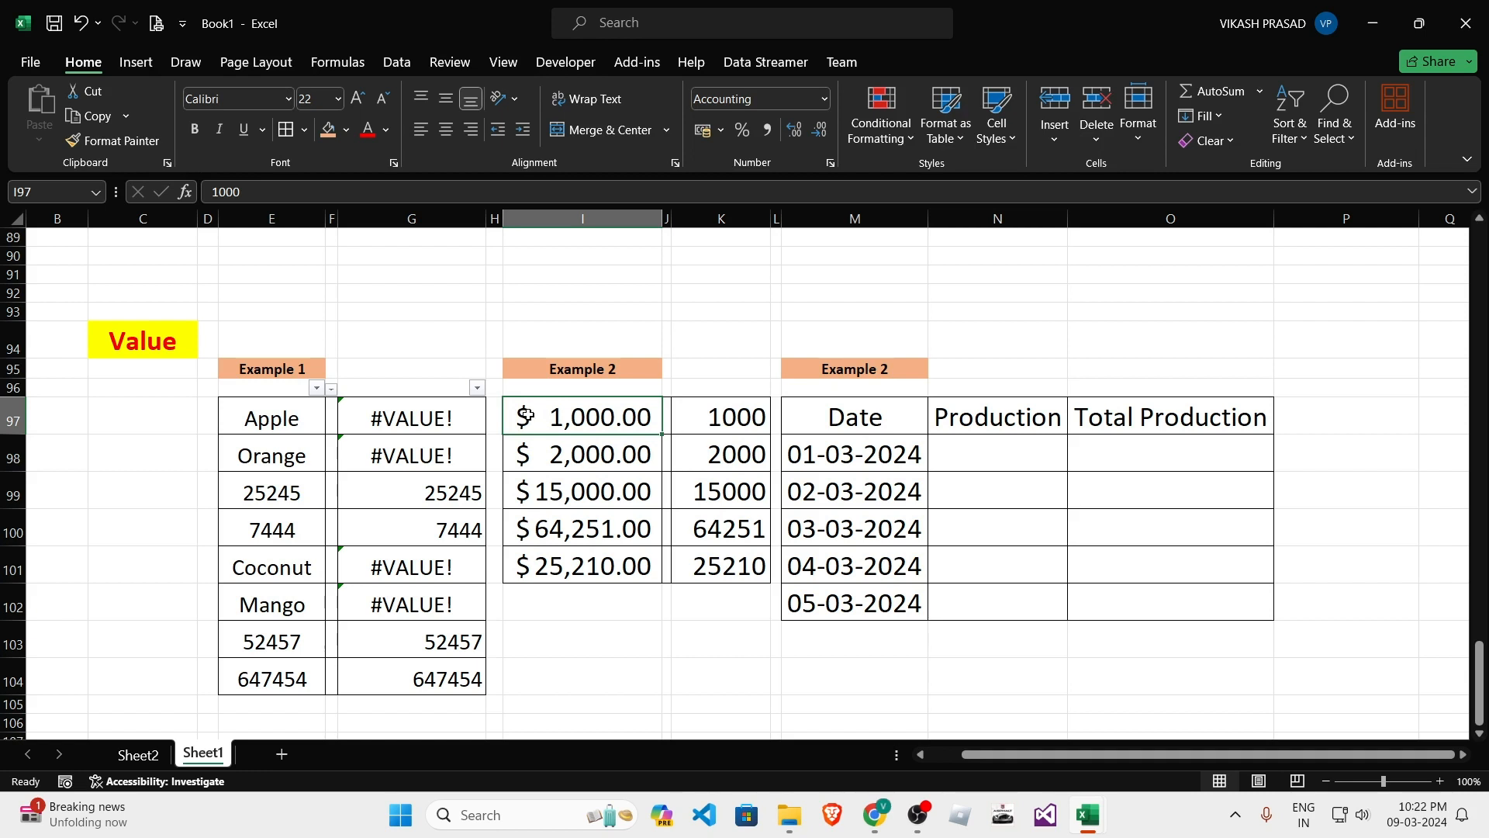
{"action": "left_click_drag", "start_coordinate": [760, 418], "coordinate": [744, 563]}
{"action": "left_click_drag", "start_coordinate": [737, 419], "coordinate": [744, 563]}
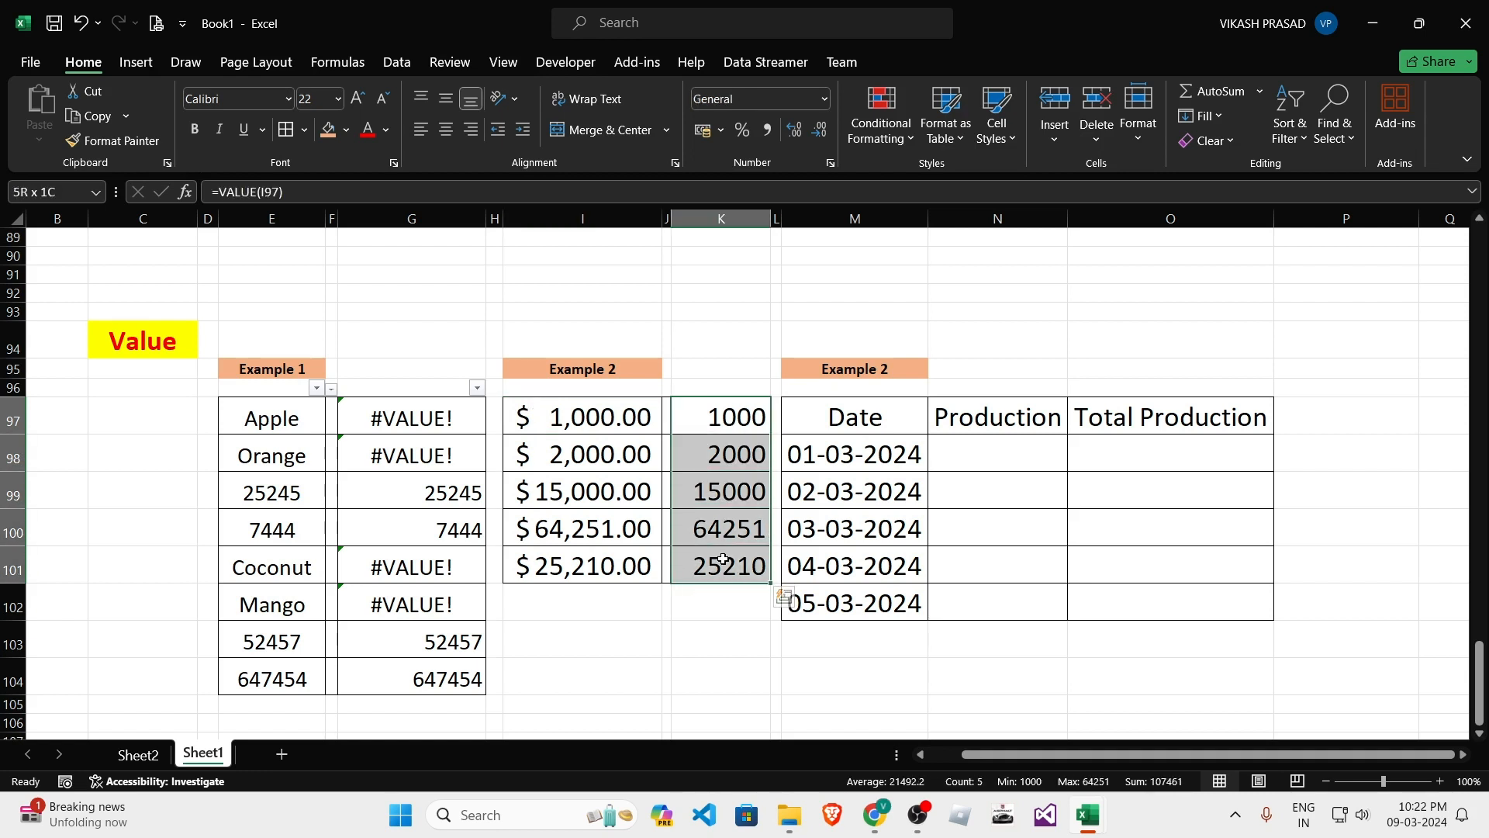
{"action": "key", "text": "ctrl+c"}
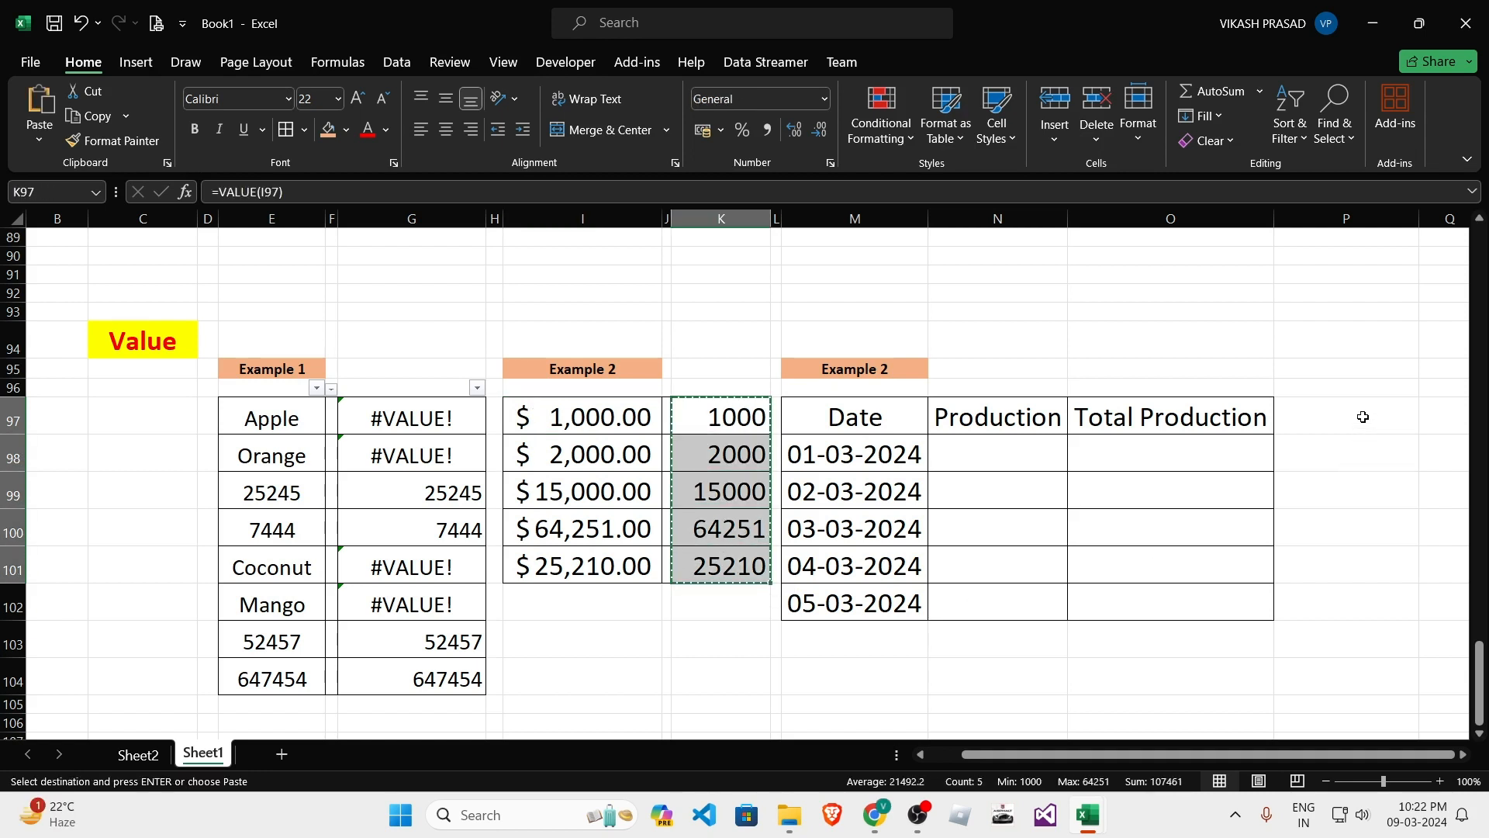
{"action": "right_click", "coordinate": [1363, 415]}
{"action": "left_click", "coordinate": [1222, 368]}
{"action": "left_click_drag", "start_coordinate": [1370, 427], "coordinate": [1371, 537]}
{"action": "key", "text": "ctrl+z"}
Try pasting a copy of the currency amounts in I97:I101 starting at P97, and undo the paste.
{"action": "left_click_drag", "start_coordinate": [651, 400], "coordinate": [612, 565]}
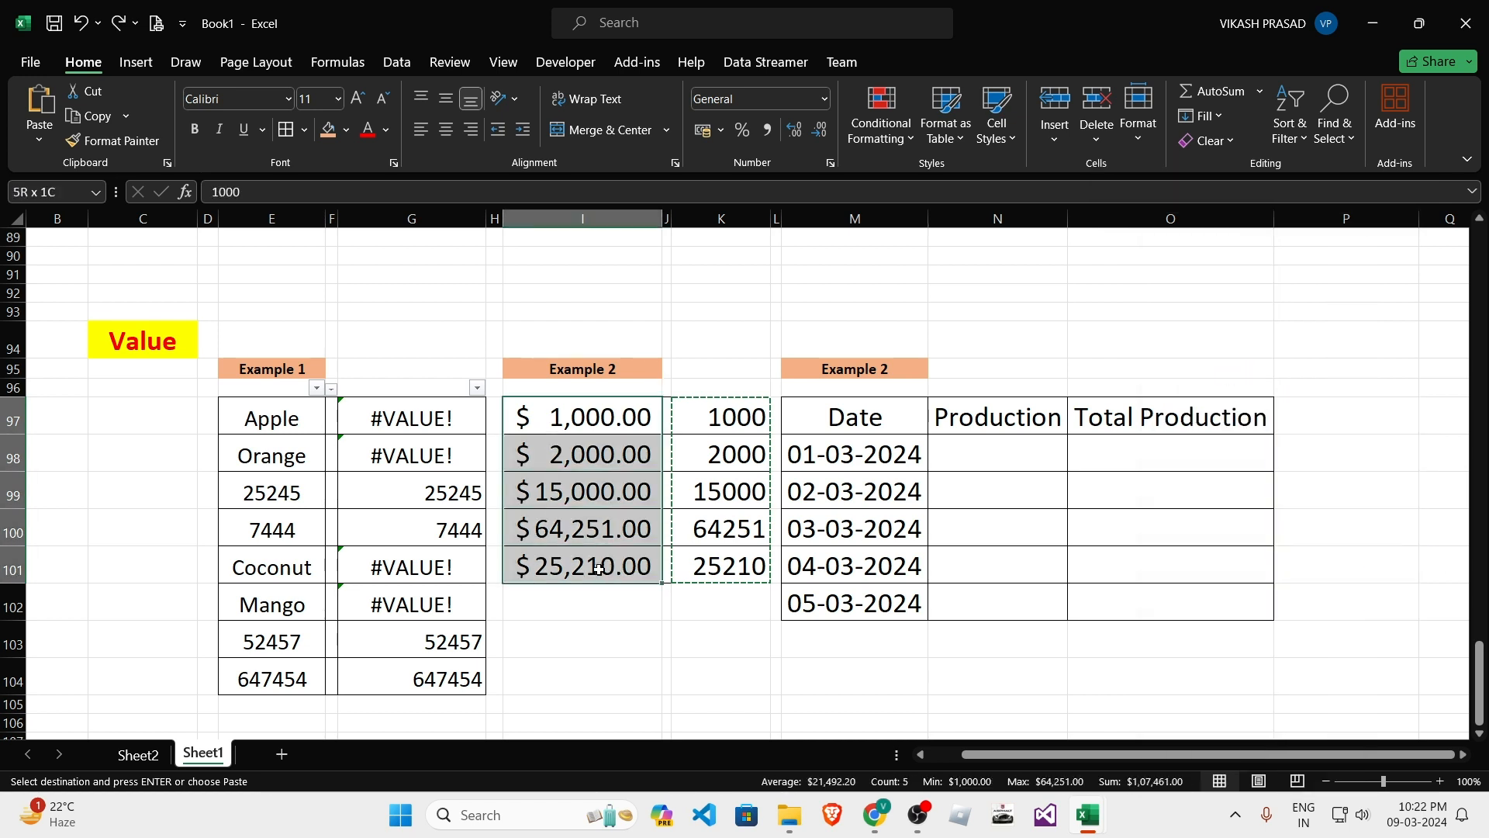
{"action": "key", "text": "ctrl+c"}
{"action": "right_click", "coordinate": [1362, 417]}
{"action": "key", "text": "Escape"}
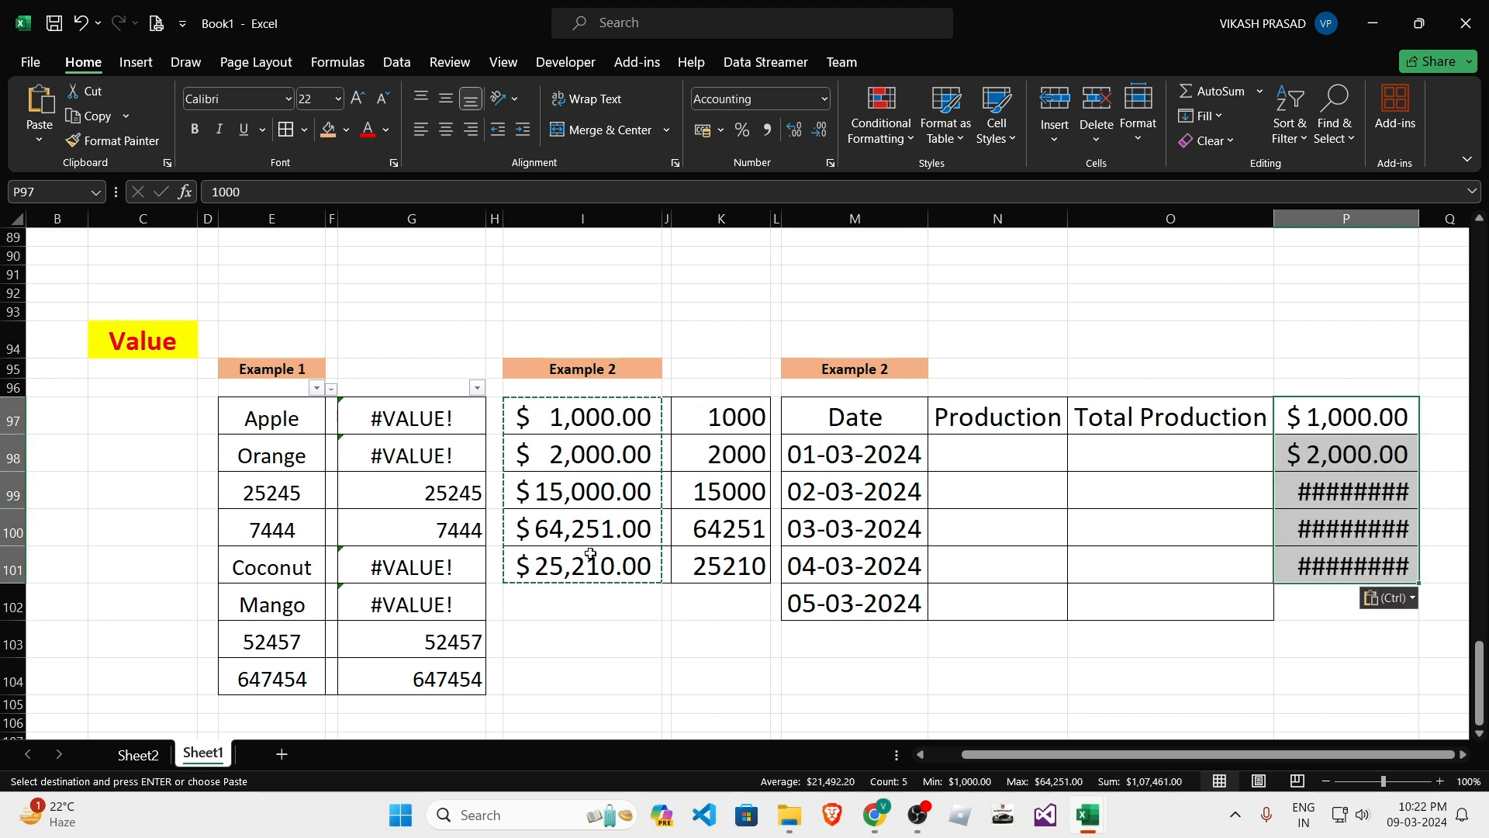
{"action": "key", "text": "ctrl+z"}
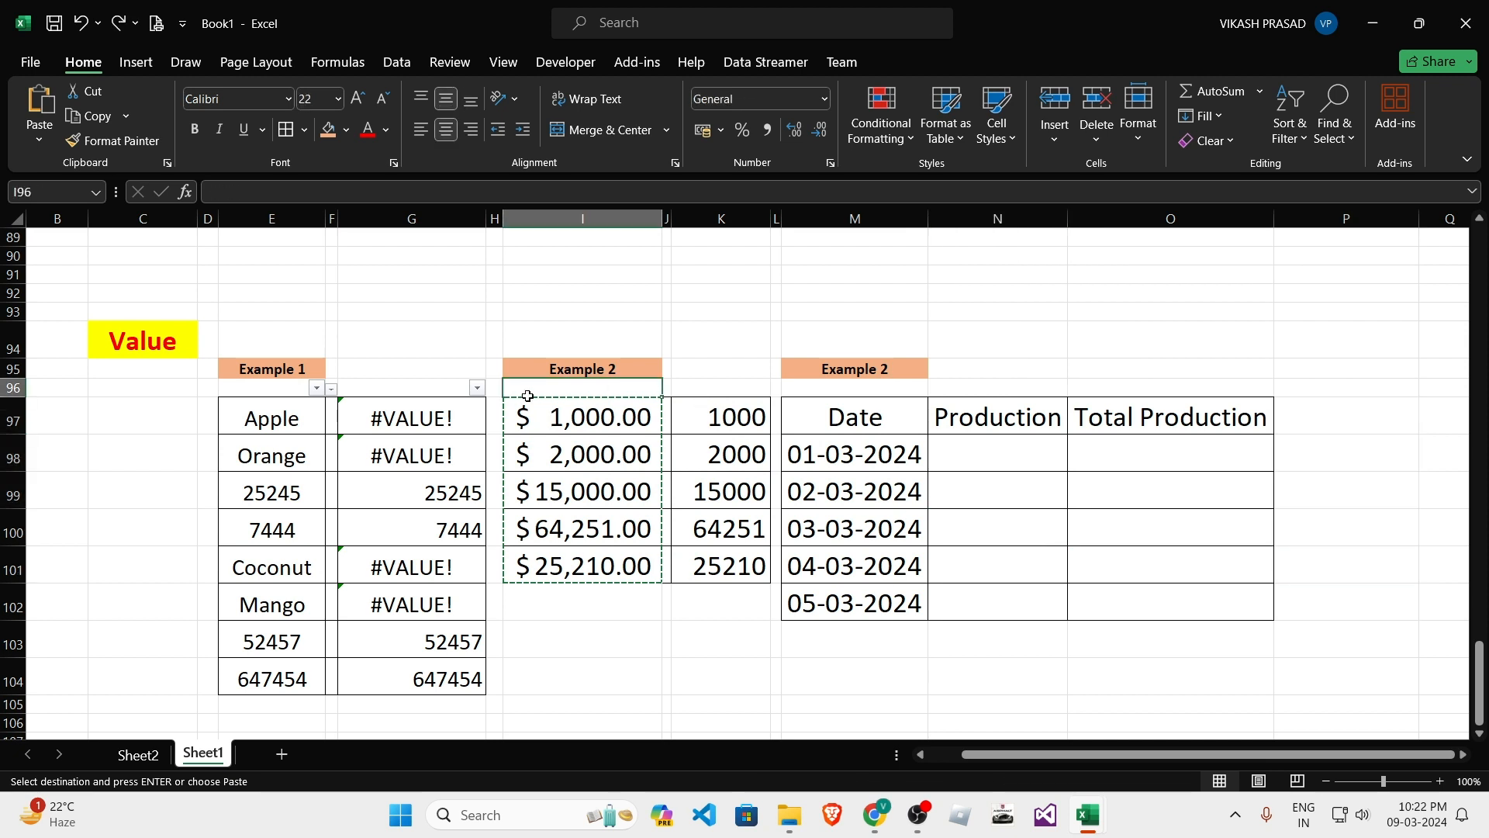
Compare the currency amounts in I97:I101 with the numbers in K97:K101, and examine the dated production table beside them.
{"action": "left_click", "coordinate": [718, 416]}
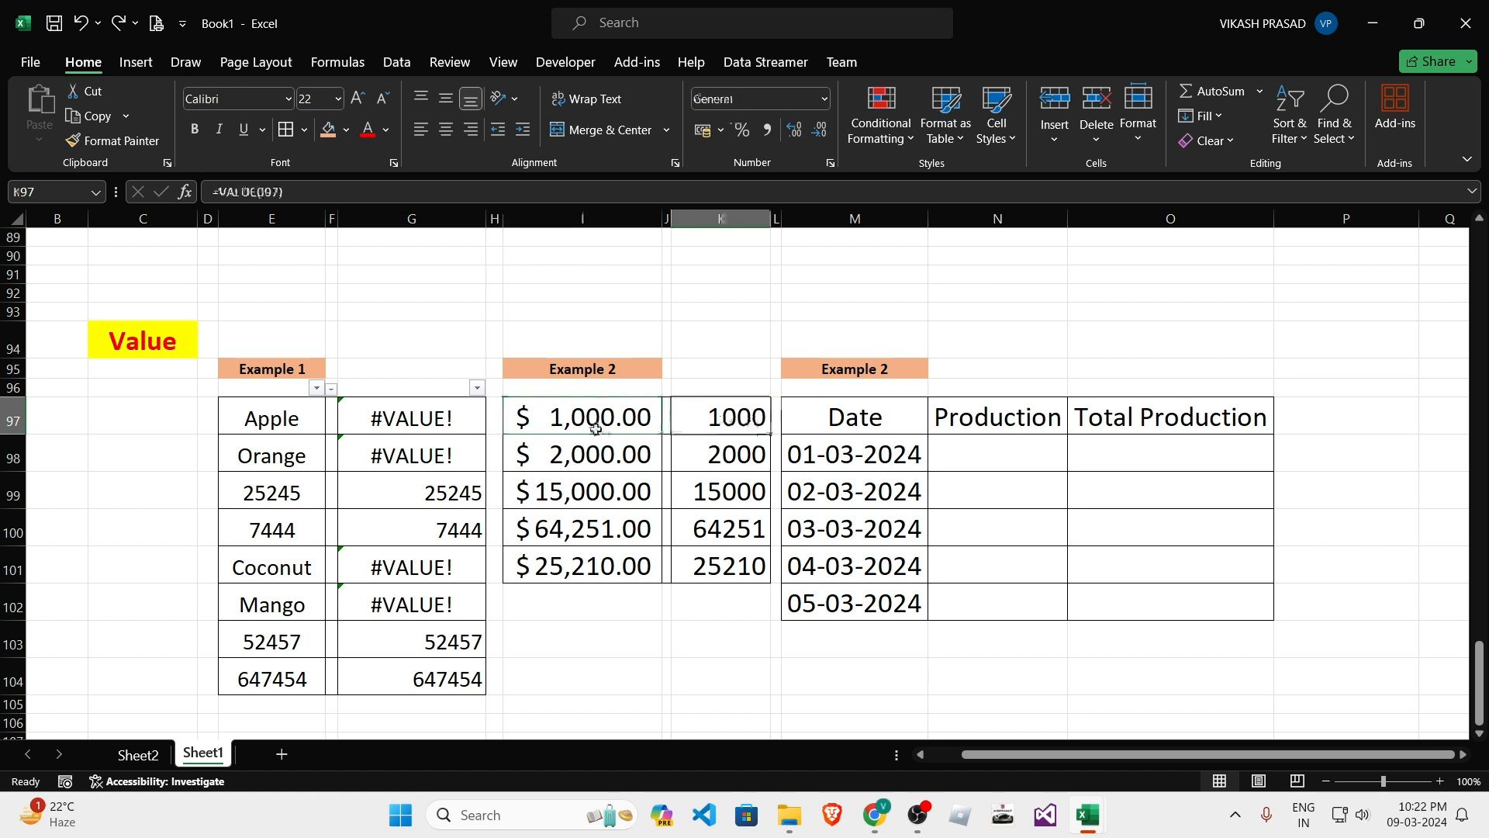
{"action": "left_click_drag", "start_coordinate": [617, 421], "coordinate": [726, 604]}
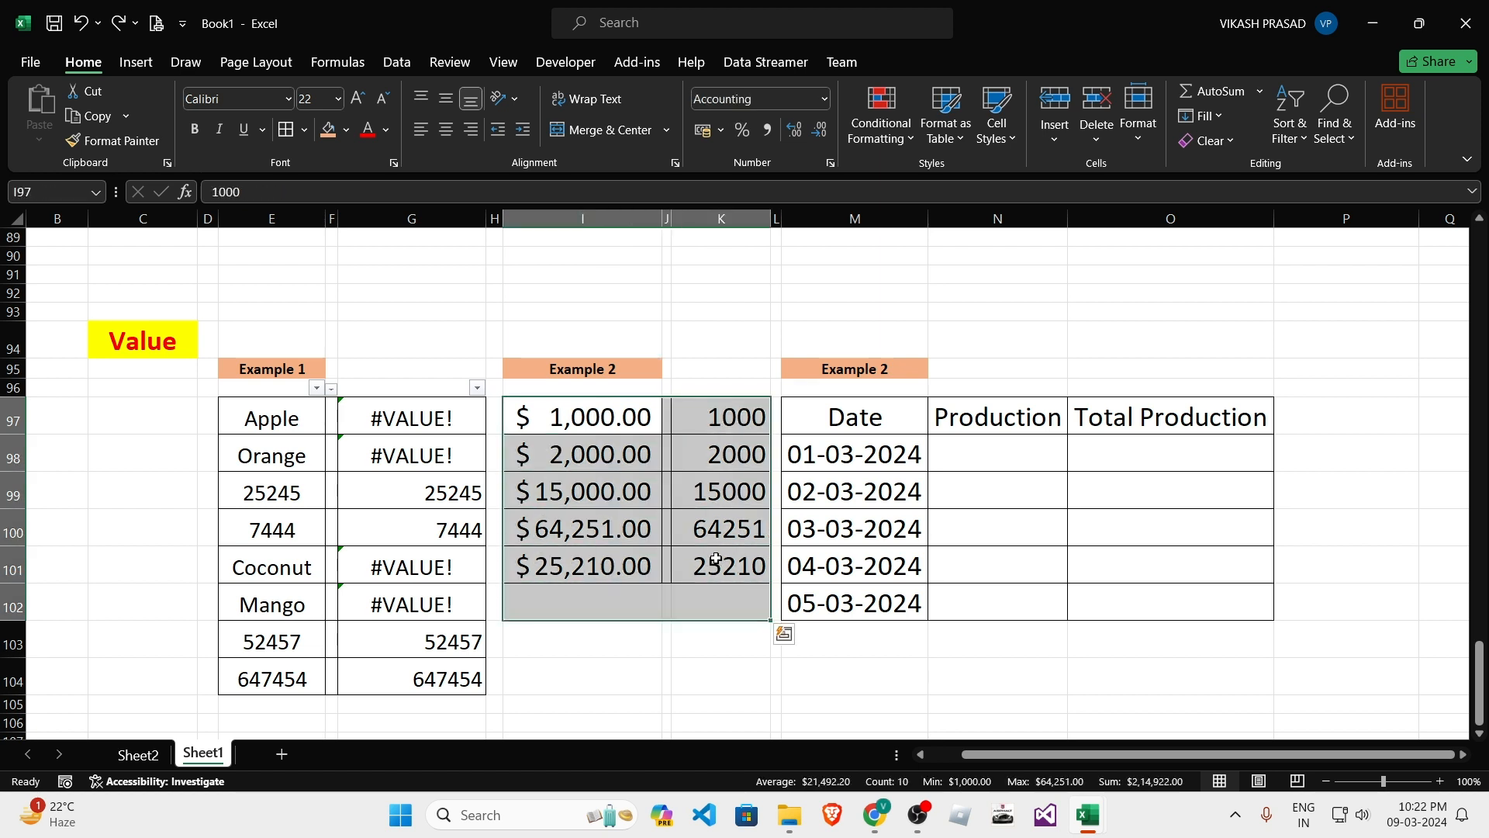
{"action": "left_click", "coordinate": [683, 423]}
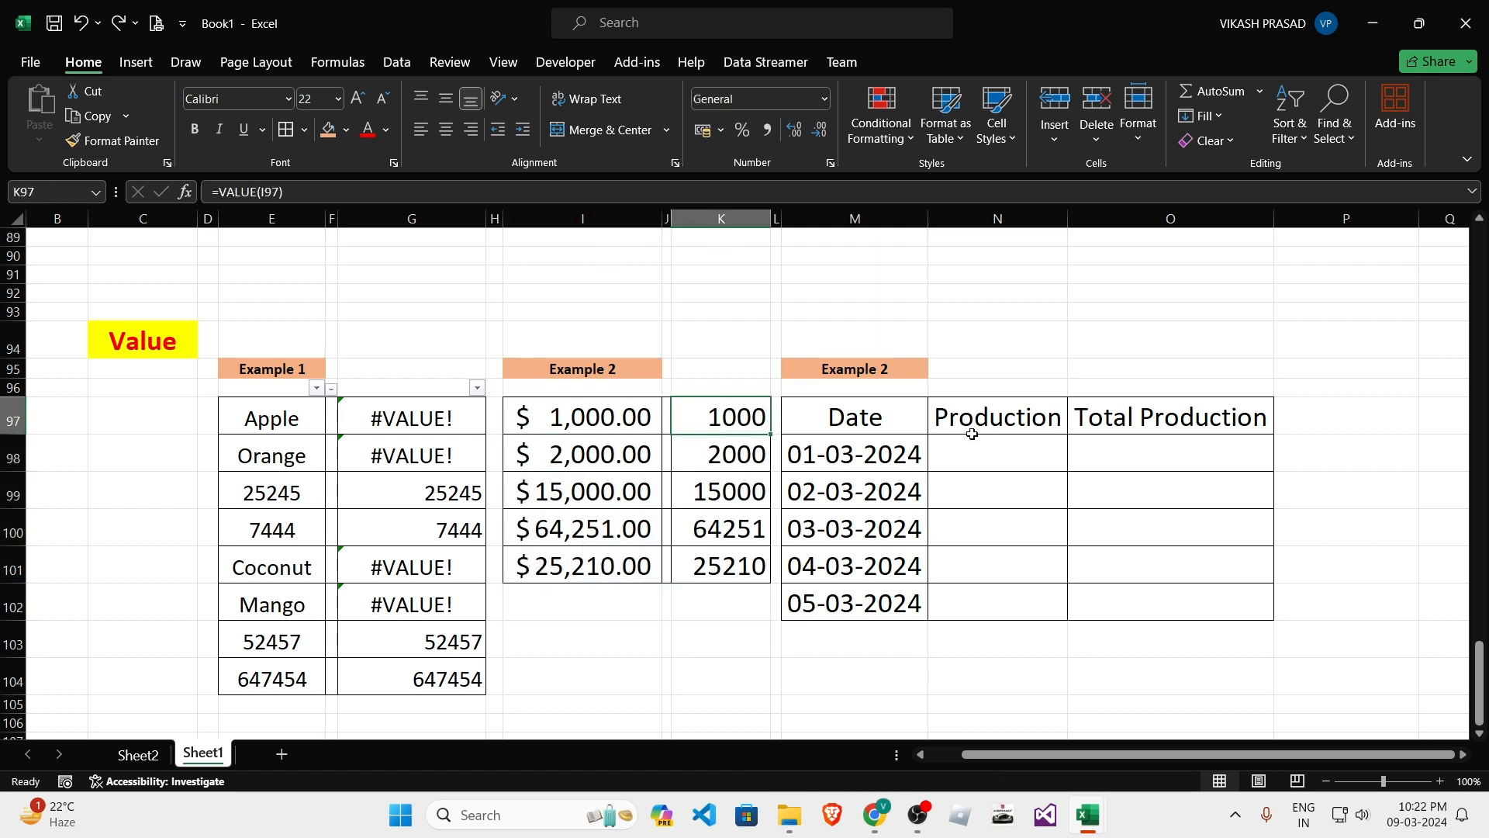
{"action": "left_click", "coordinate": [821, 446]}
{"action": "left_click_drag", "start_coordinate": [864, 405], "coordinate": [1250, 630]}
{"action": "left_click", "coordinate": [918, 496]}
{"action": "left_click", "coordinate": [861, 423]}
{"action": "left_click_drag", "start_coordinate": [849, 486], "coordinate": [853, 603]}
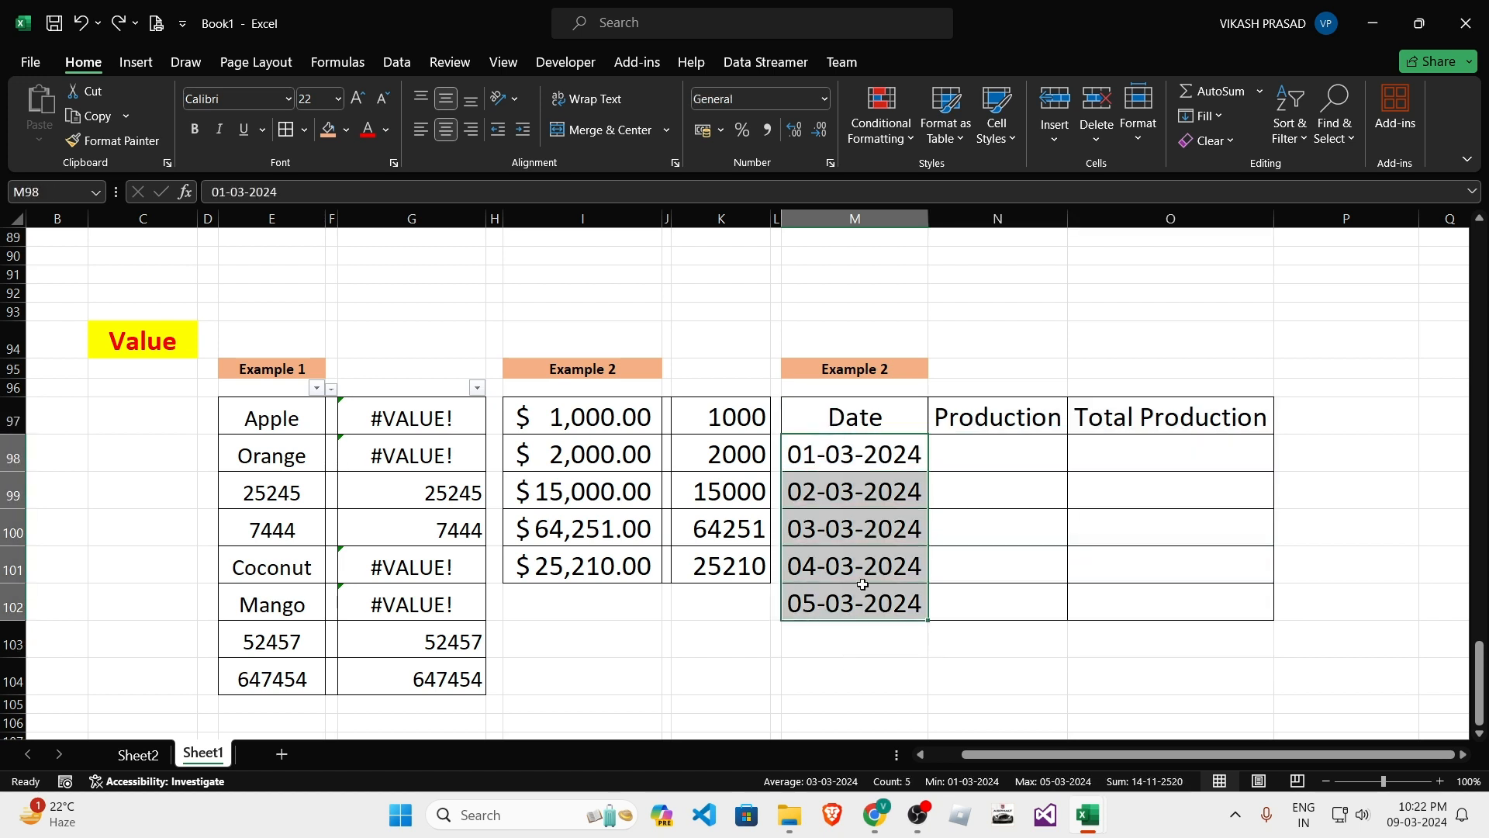
Enter 20 Shirt, 25 Shirt and 30 Shirt as the Production values for the first three dates in N98:N100.
{"action": "left_click", "coordinate": [965, 456]}
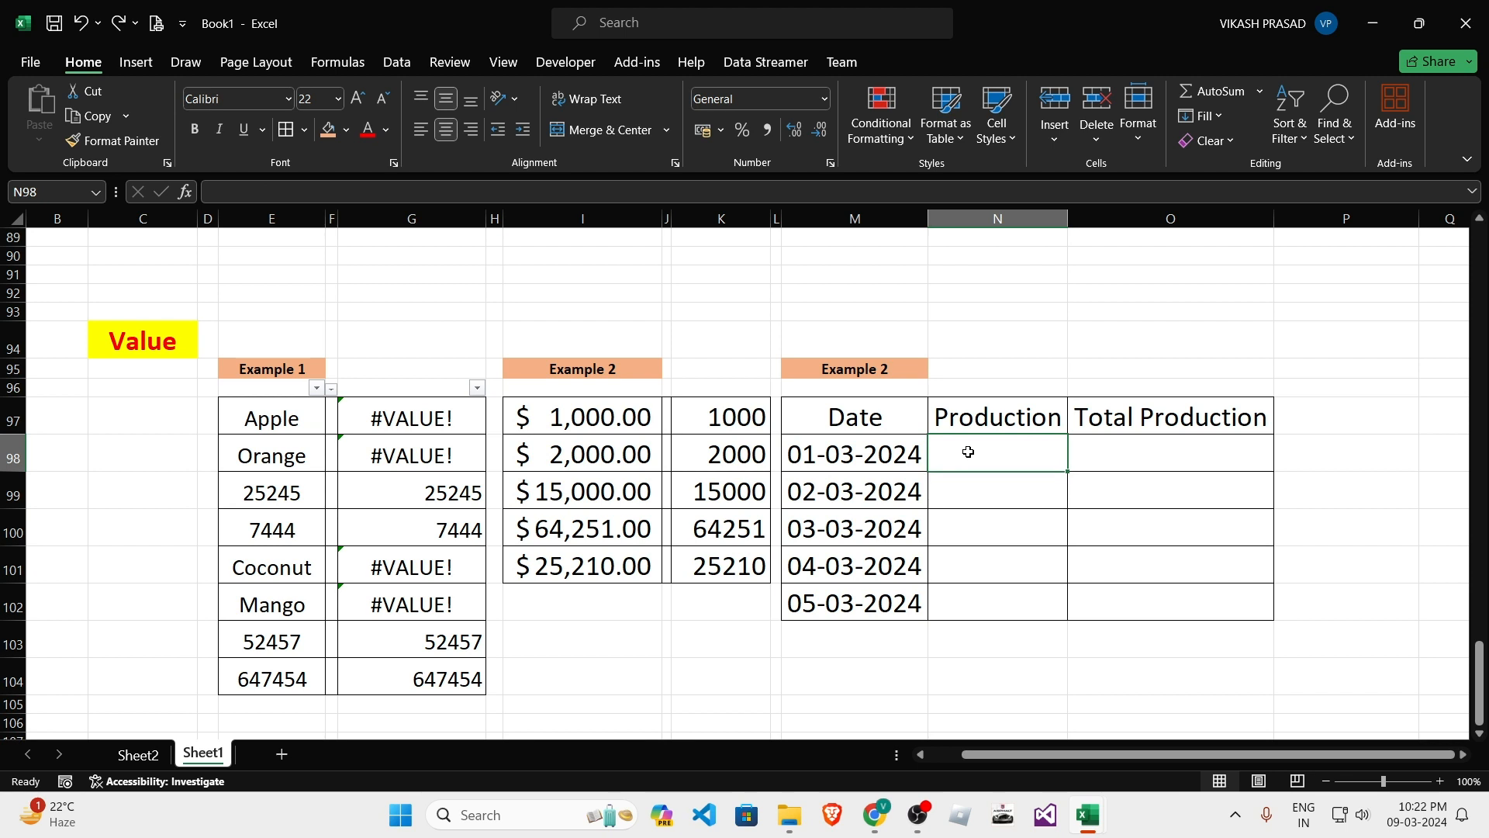
{"action": "type", "text": "20"}
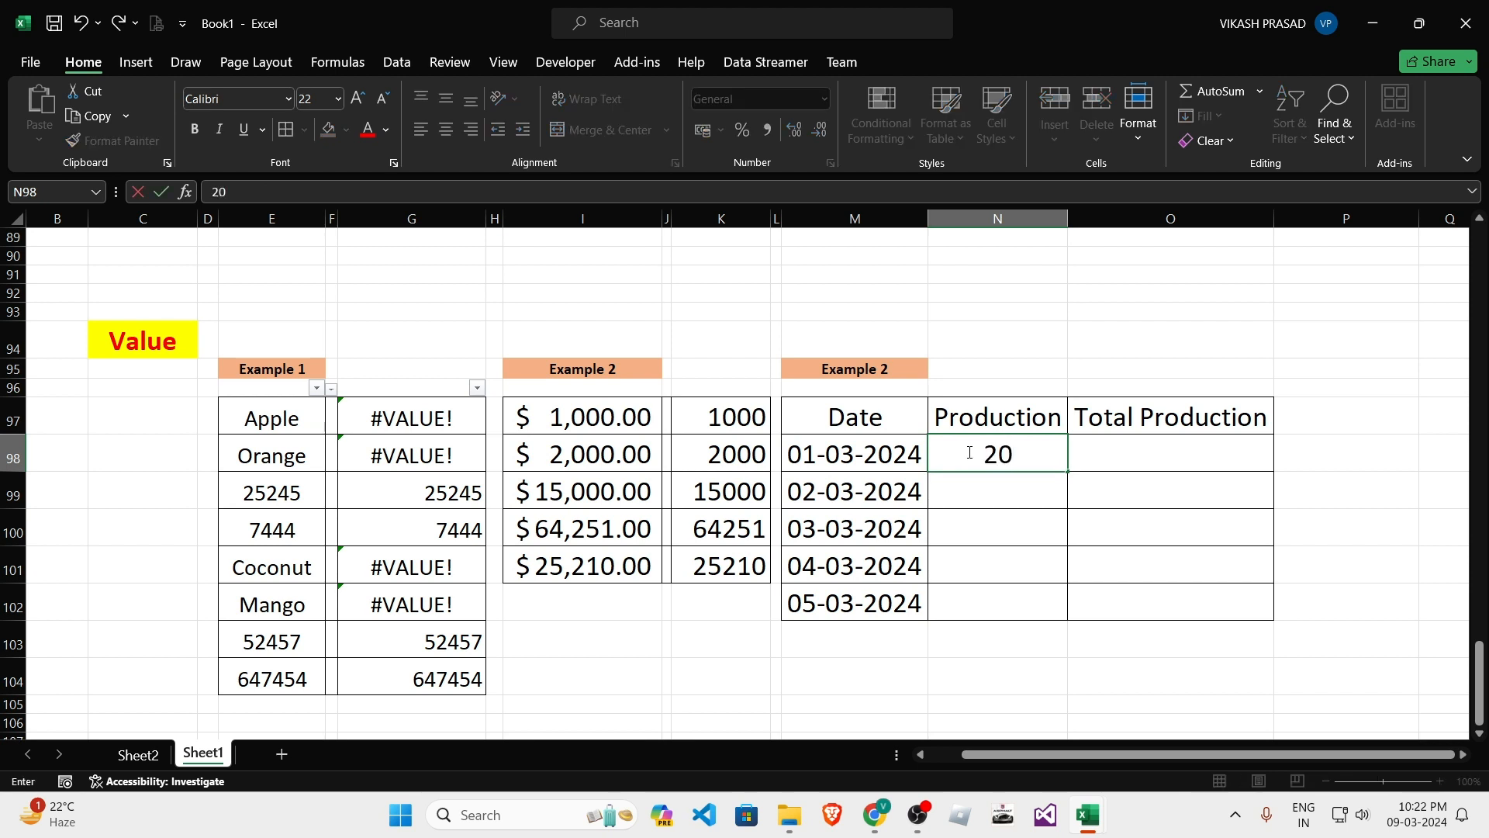
{"action": "type", "text": " Shirt"}
{"action": "key", "text": "Return"}
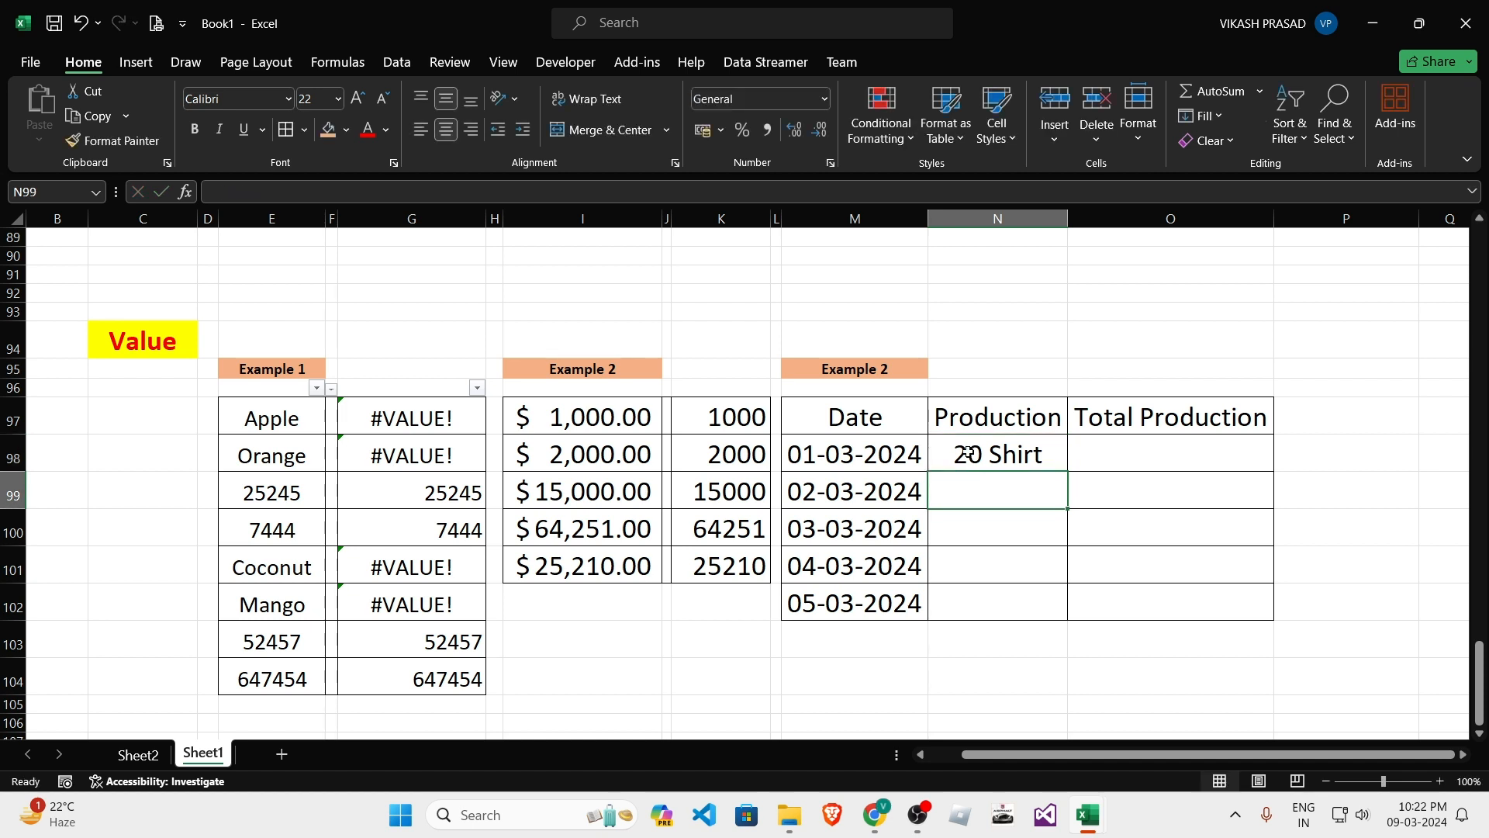
{"action": "type", "text": "25"}
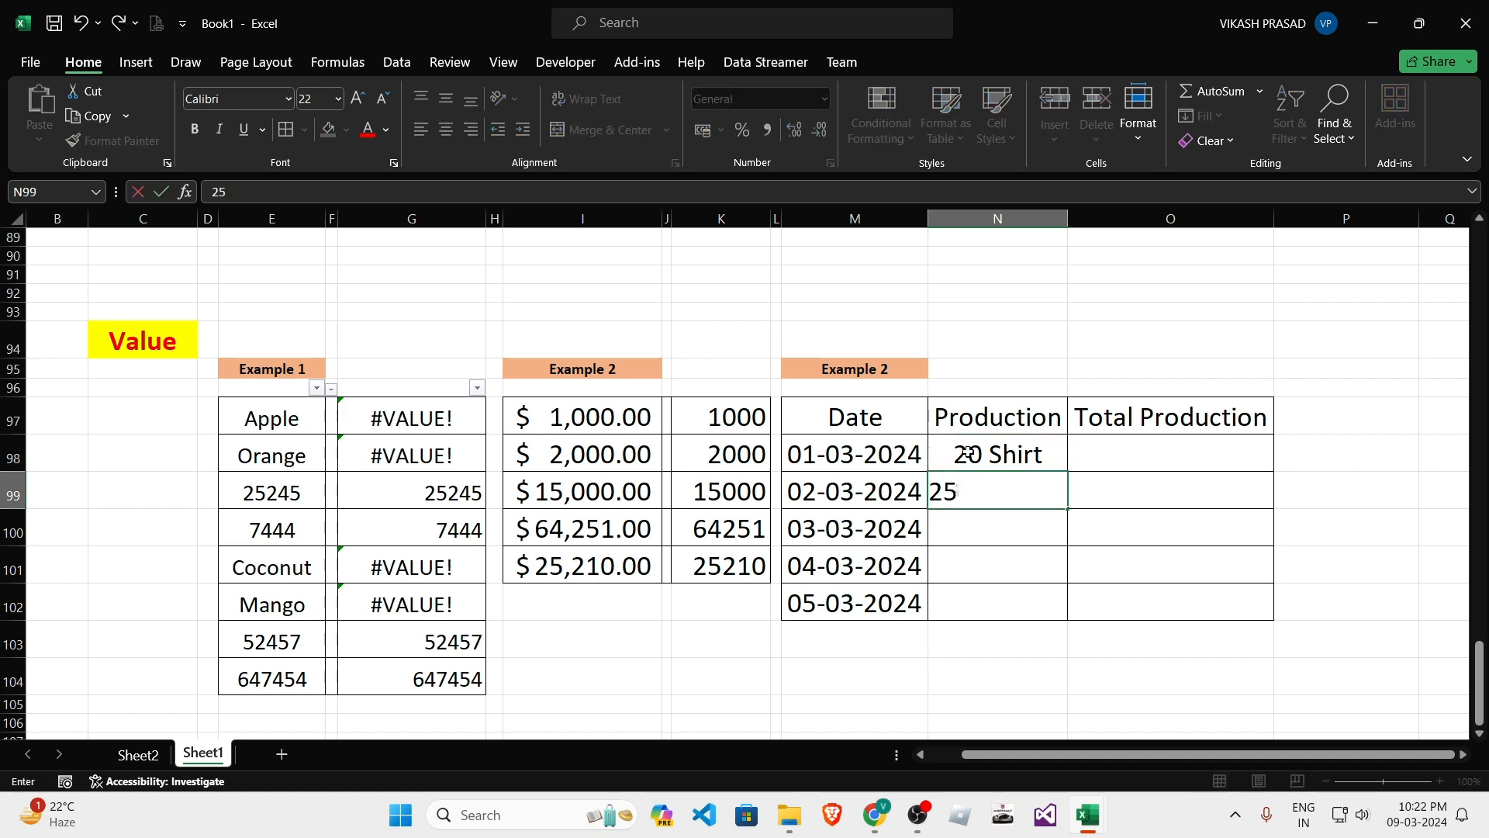
{"action": "type", "text": " Shirt"}
{"action": "key", "text": "Return"}
{"action": "type", "text": "30"}
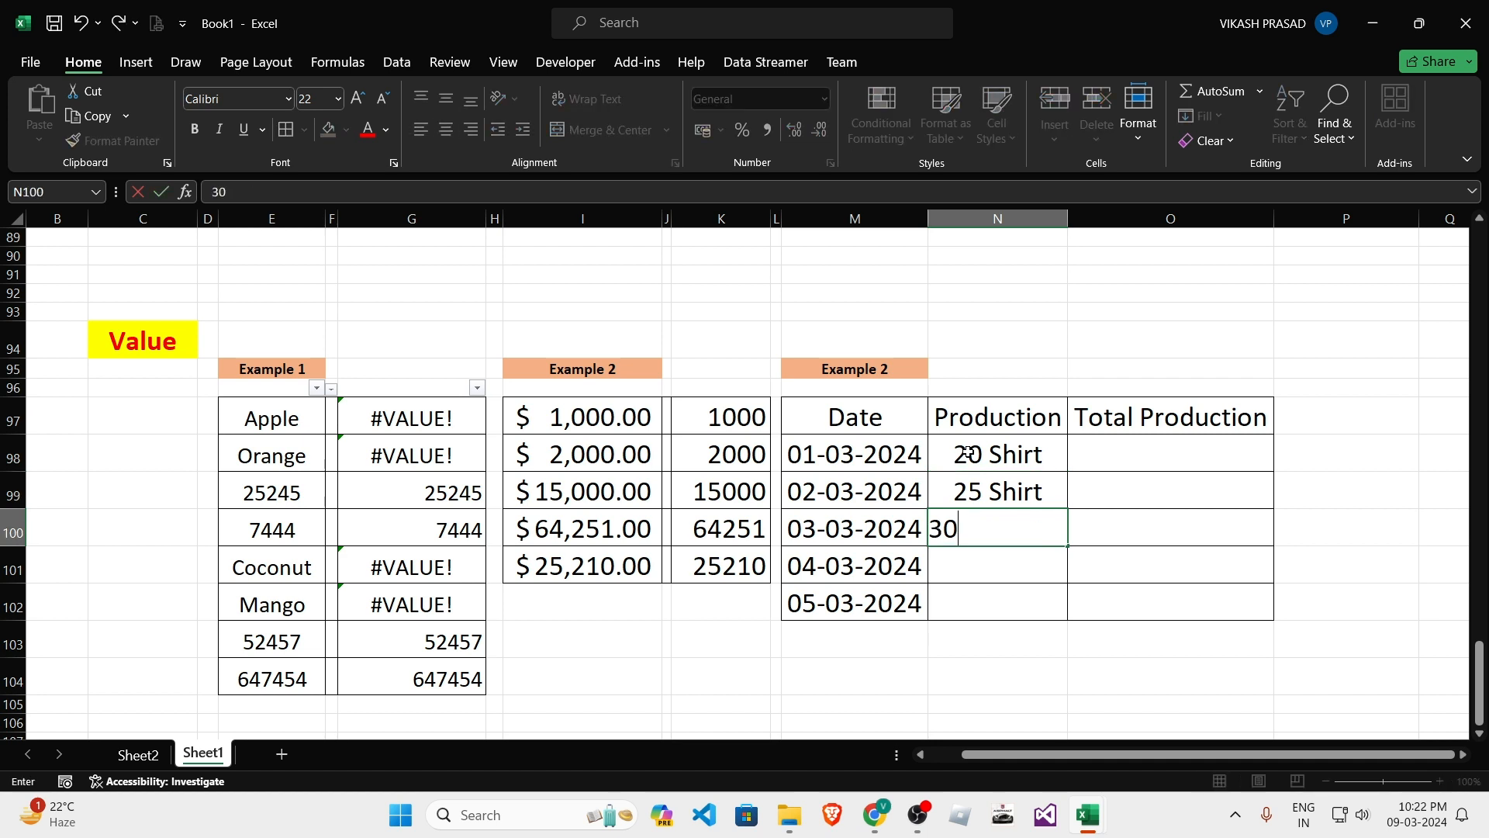
{"action": "type", "text": " Shirt"}
{"action": "key", "text": "Return"}
Enter 5 Shirt and 50 Shirt as the Production values for the last two dates in N101:N102.
{"action": "type", "text": "\\"}
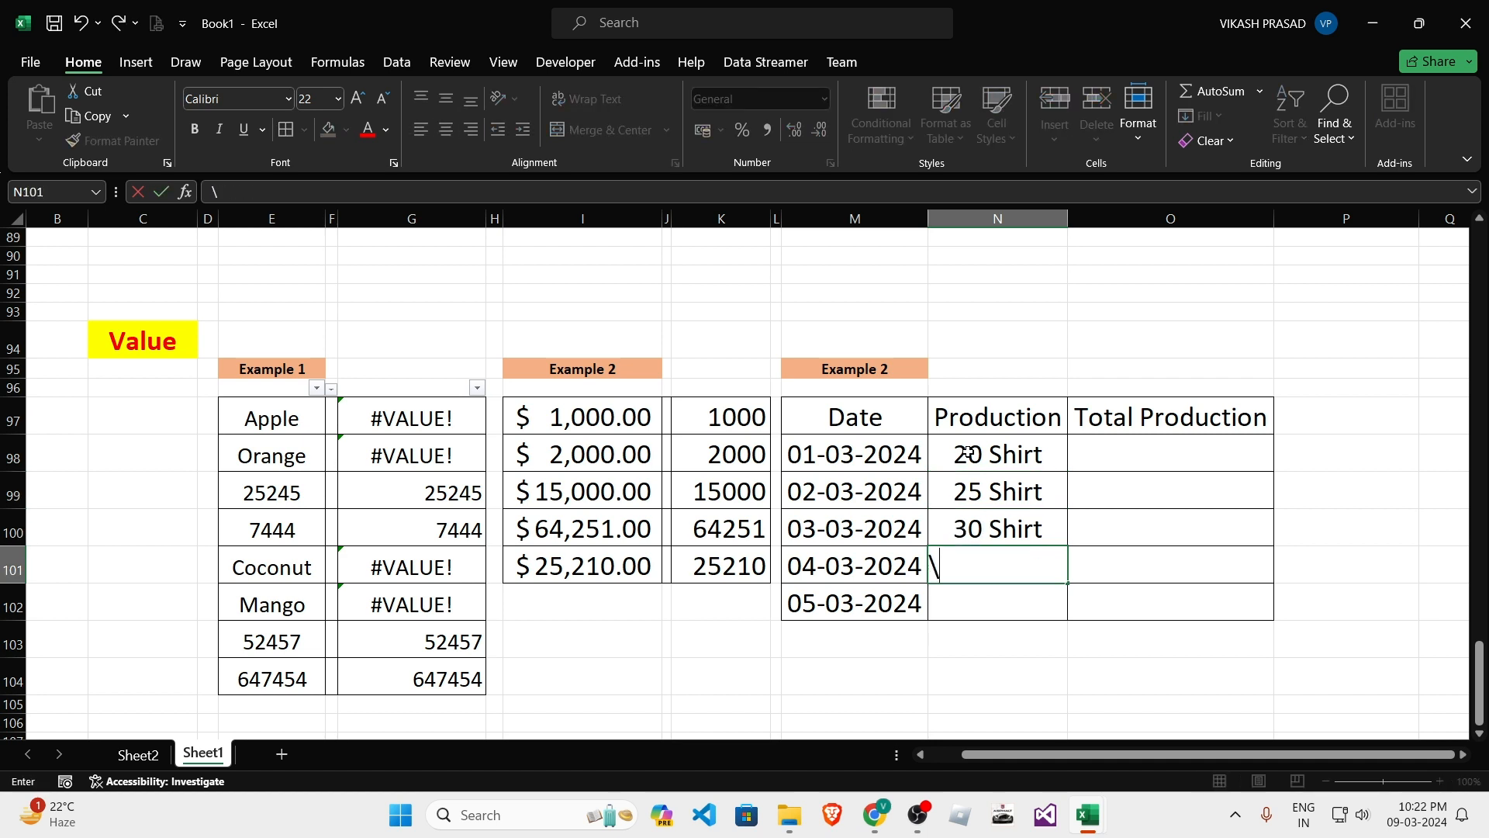
{"action": "key", "text": "BackSpace"}
{"action": "type", "text": "5 Shirt"}
{"action": "key", "text": "Return"}
{"action": "type", "text": "50 Short"}
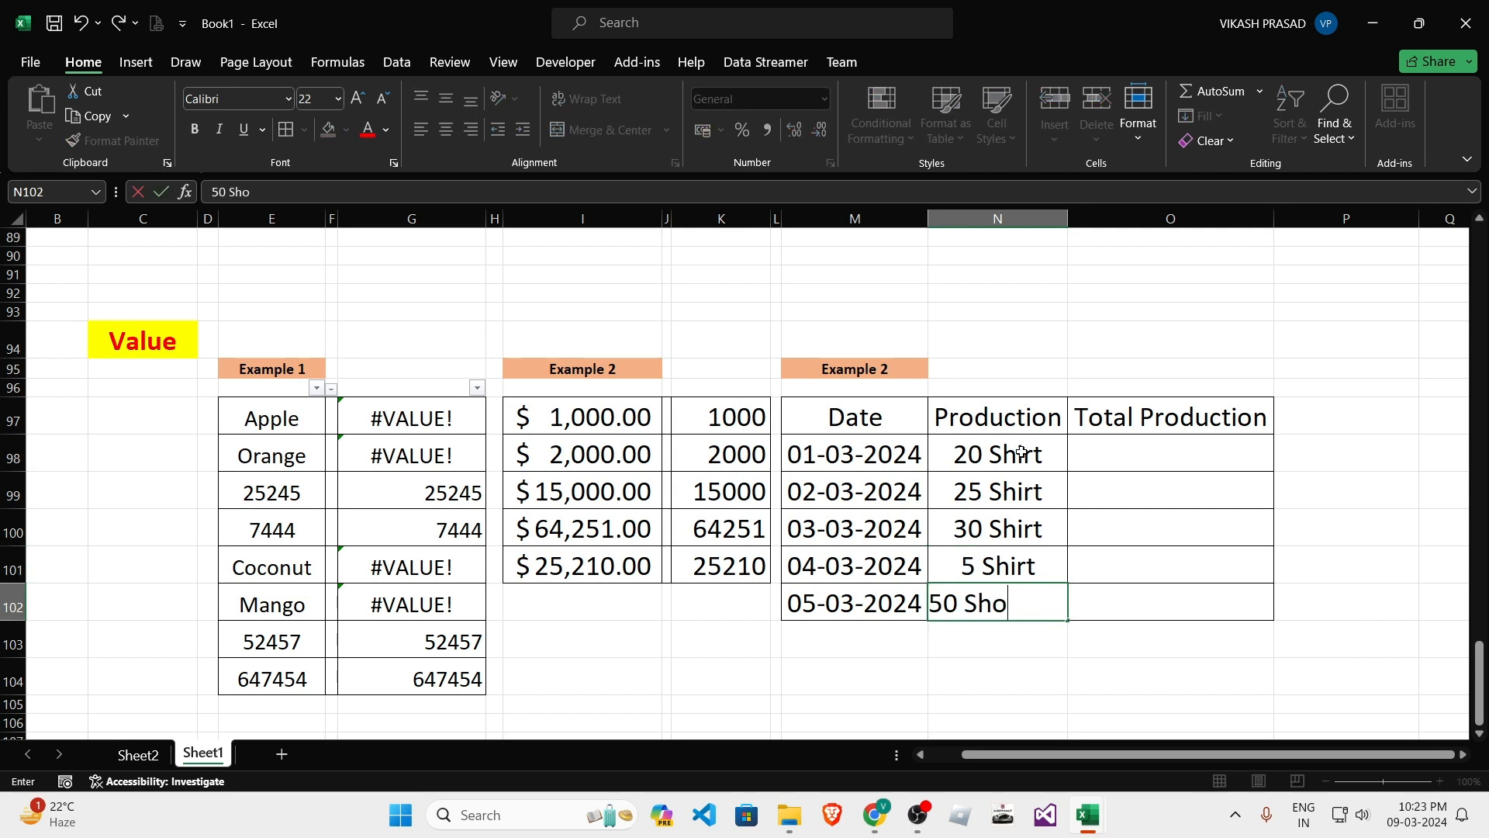
{"action": "key", "text": "BackSpace"}
{"action": "key", "text": "BackSpace"}
{"action": "key", "text": "BackSpace"}
{"action": "type", "text": "irt"}
{"action": "key", "text": "Return"}
Examine the number-and-text Production entries in N98:N102 one by one.
{"action": "left_click", "coordinate": [1022, 453]}
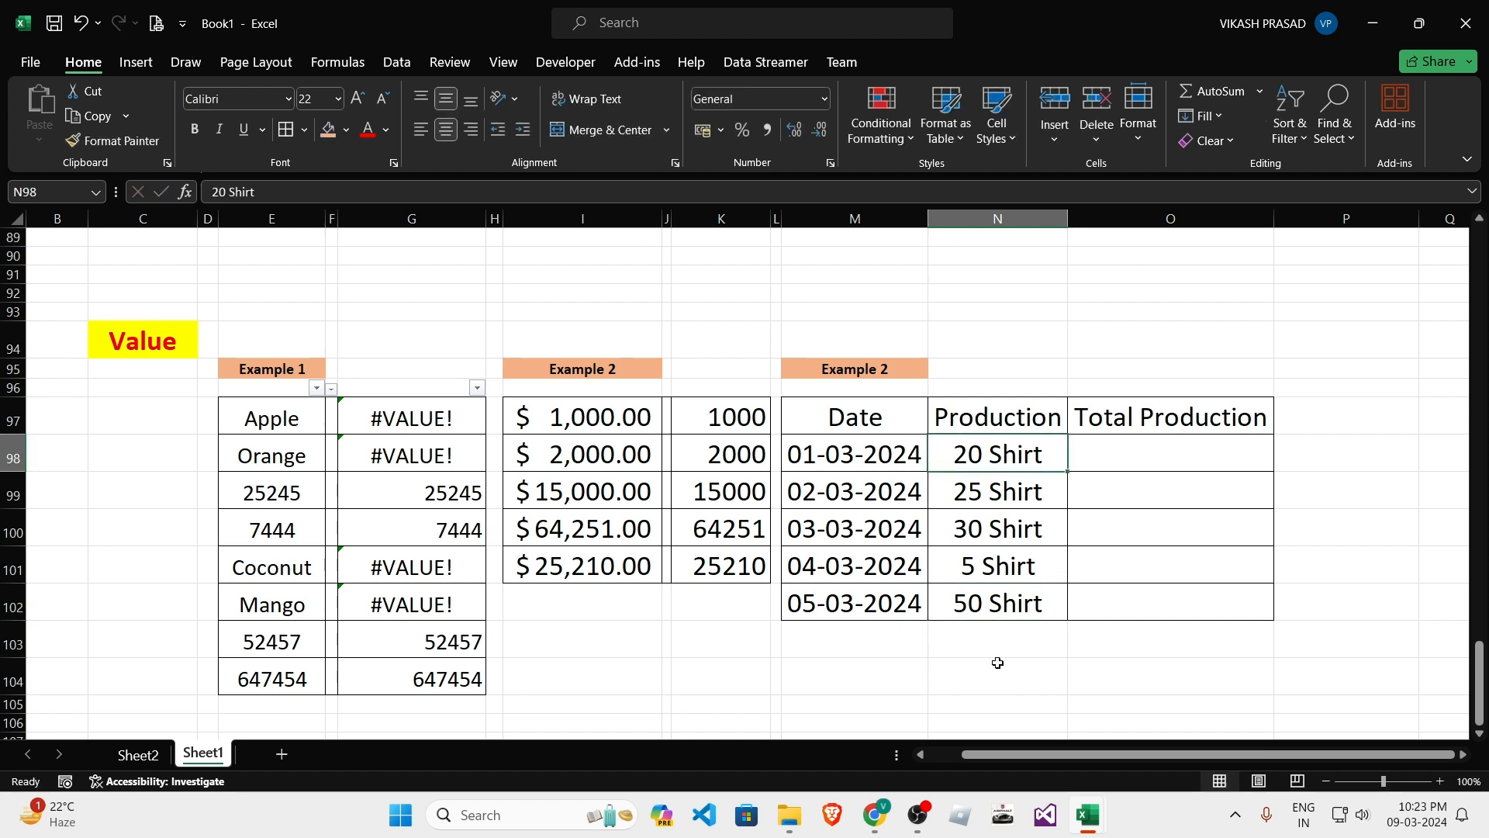
{"action": "left_click", "coordinate": [996, 655]}
{"action": "left_click_drag", "start_coordinate": [1013, 459], "coordinate": [1014, 632]}
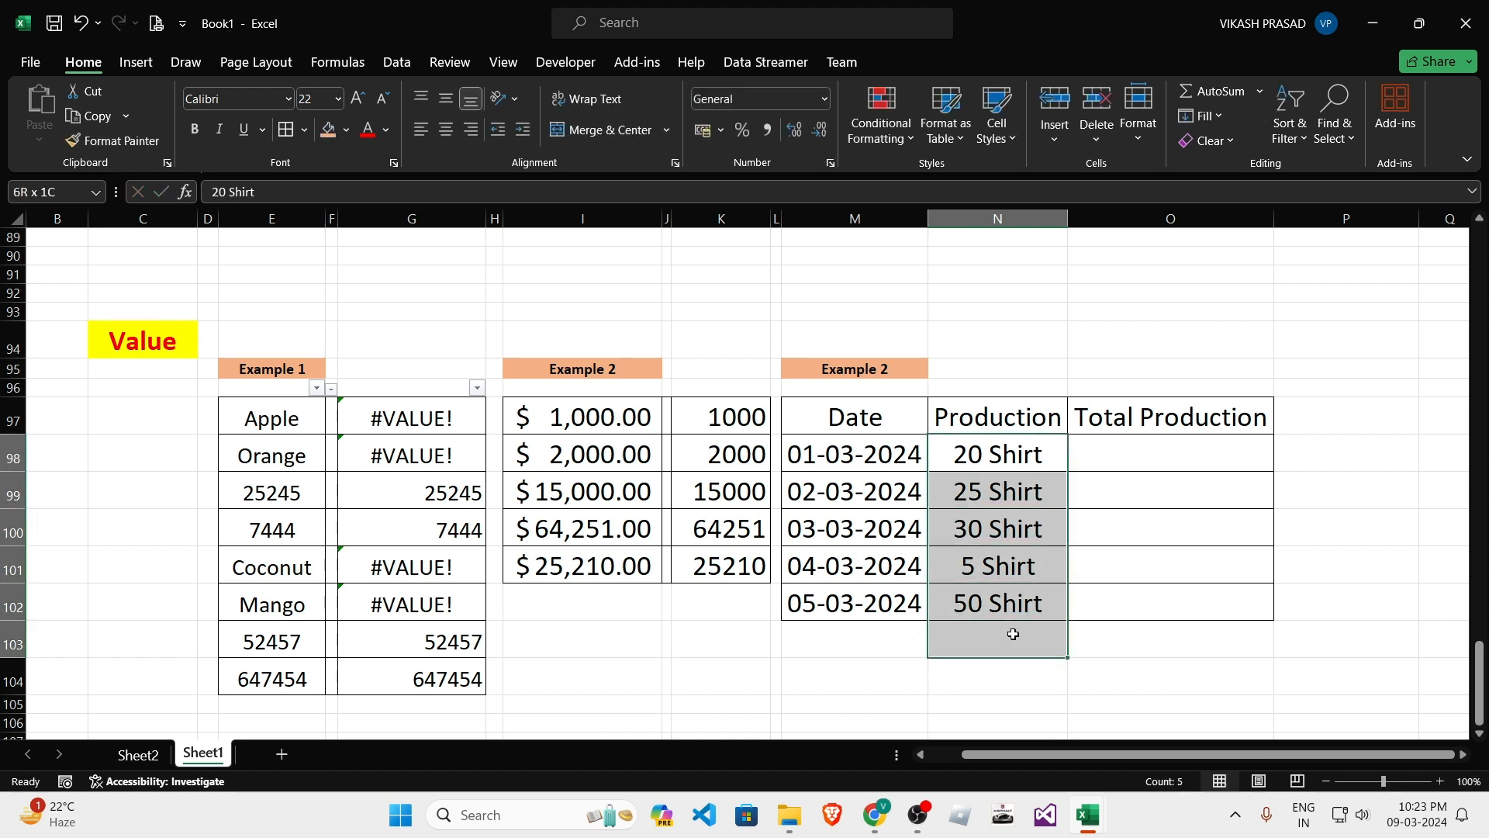
{"action": "left_click", "coordinate": [1014, 636]}
{"action": "left_click", "coordinate": [973, 459]}
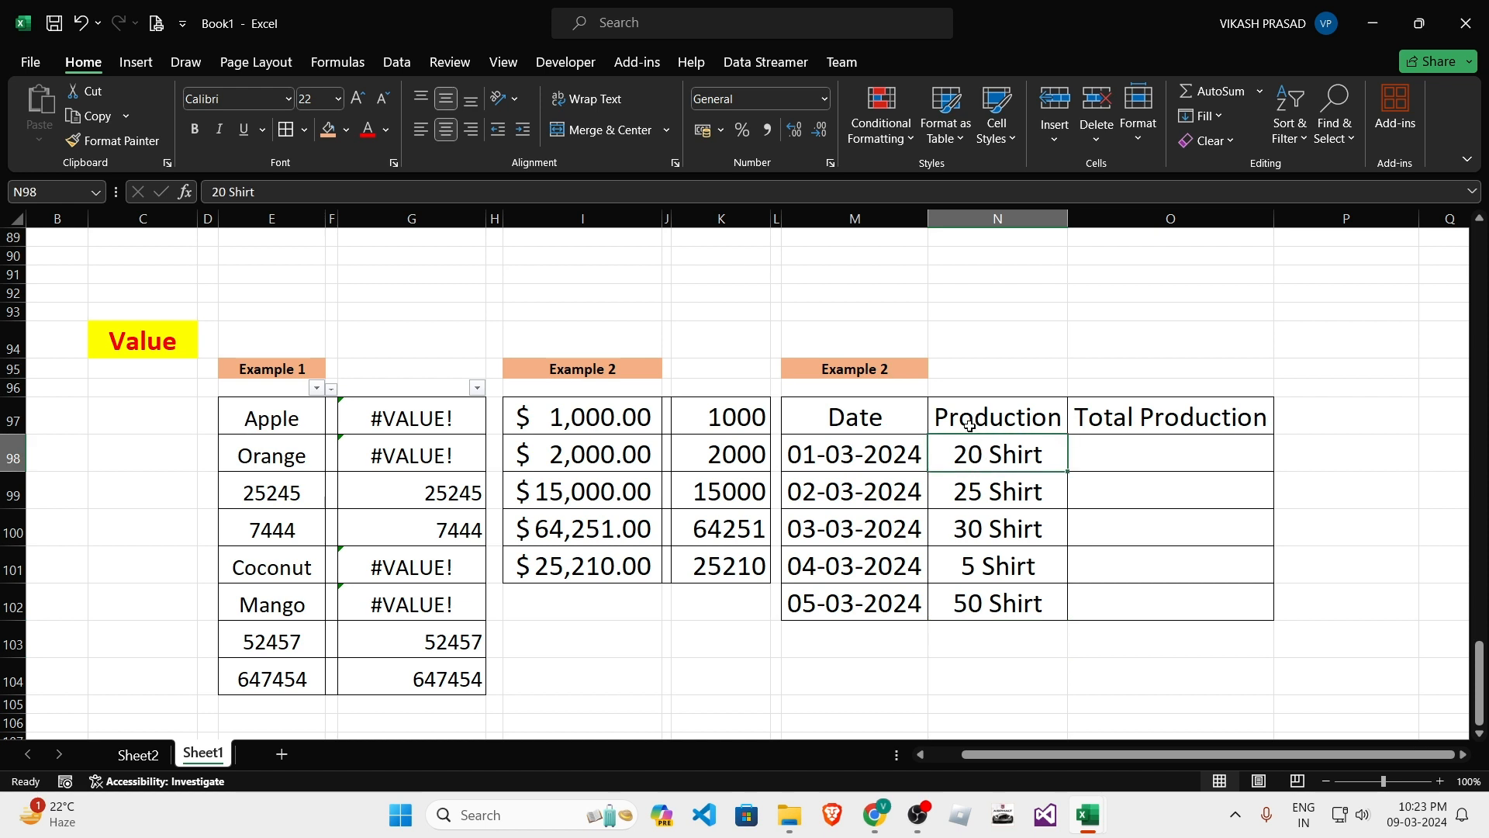
{"action": "left_click", "coordinate": [971, 493]}
{"action": "left_click", "coordinate": [975, 526]}
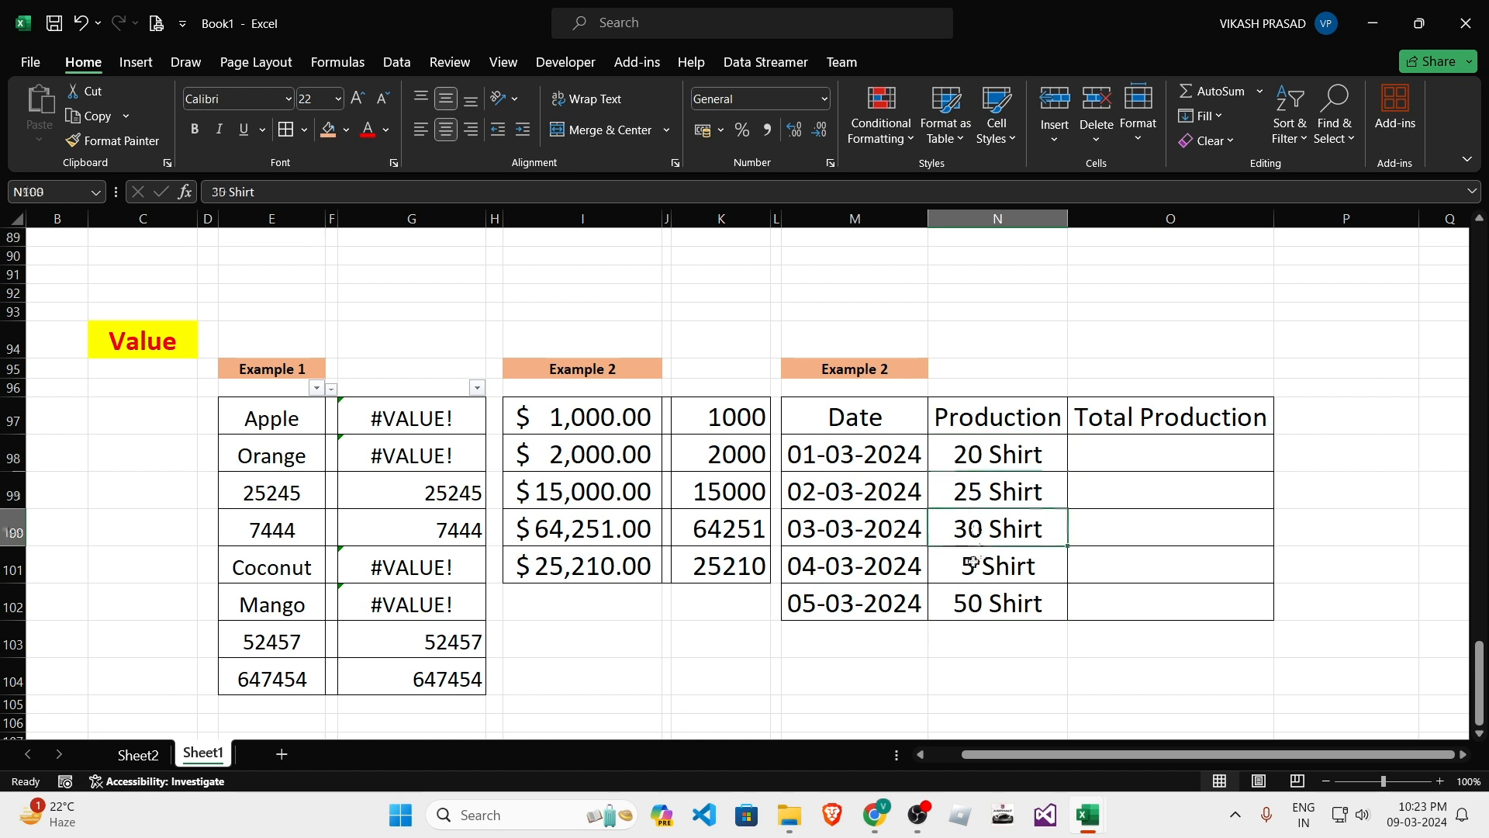
{"action": "left_click", "coordinate": [973, 564]}
{"action": "left_click", "coordinate": [969, 603]}
Sum the Production column below the table by entering =SUM(N98:N102) in N103.
{"action": "left_click", "coordinate": [991, 630]}
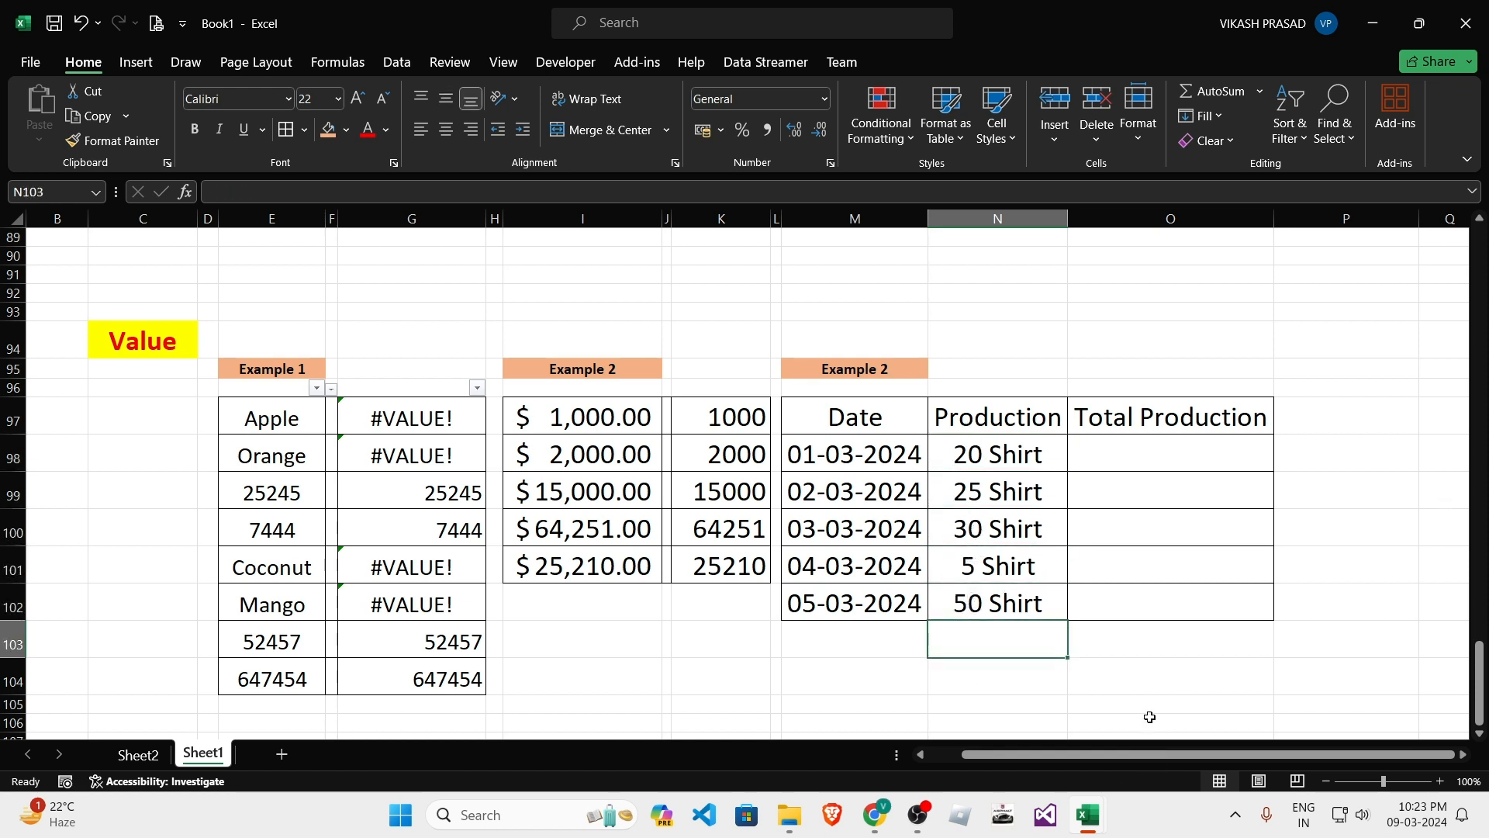
{"action": "type", "text": "=sum"}
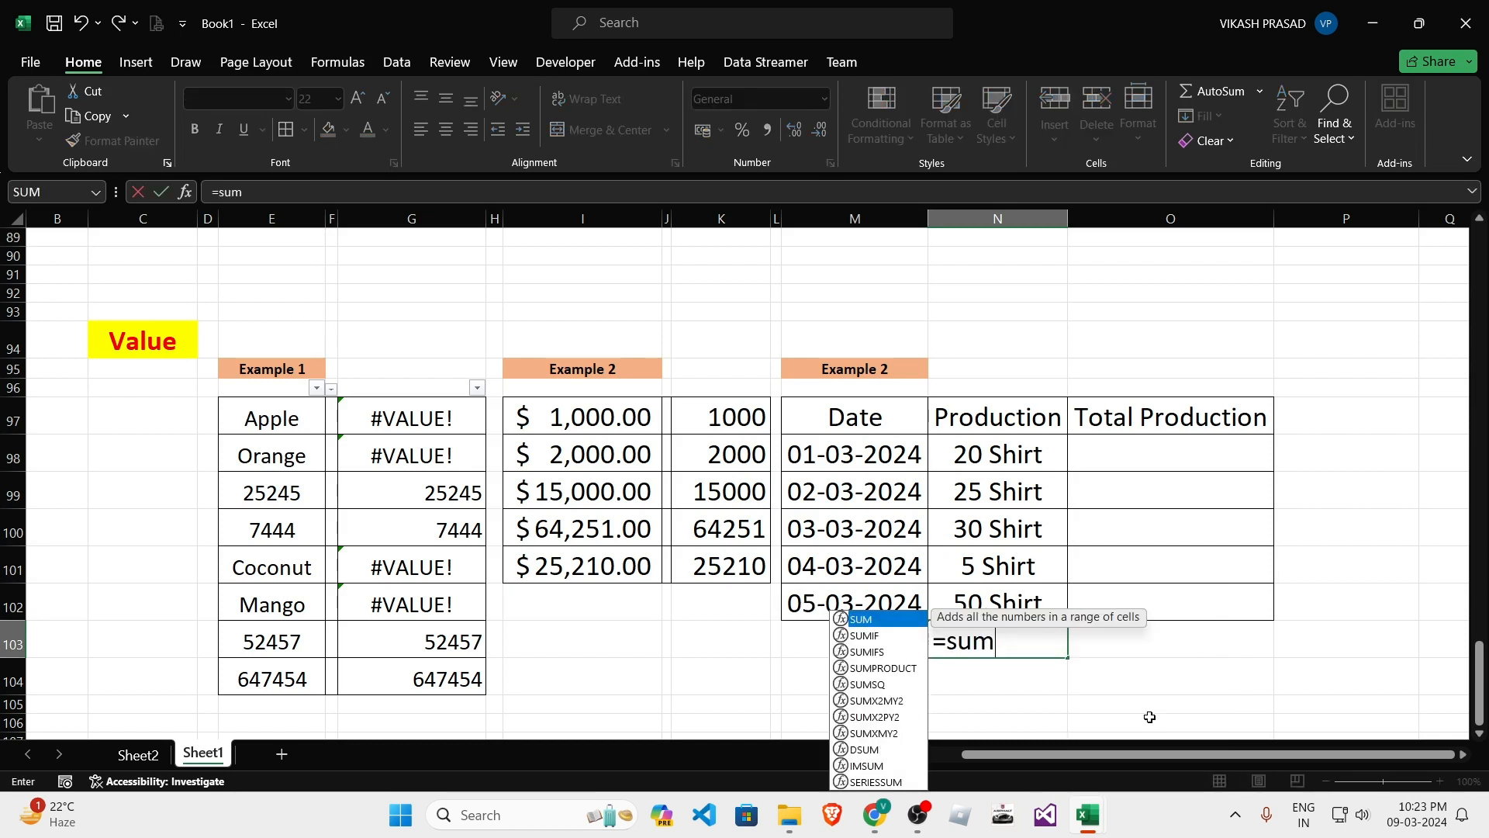
{"action": "key", "text": "Tab"}
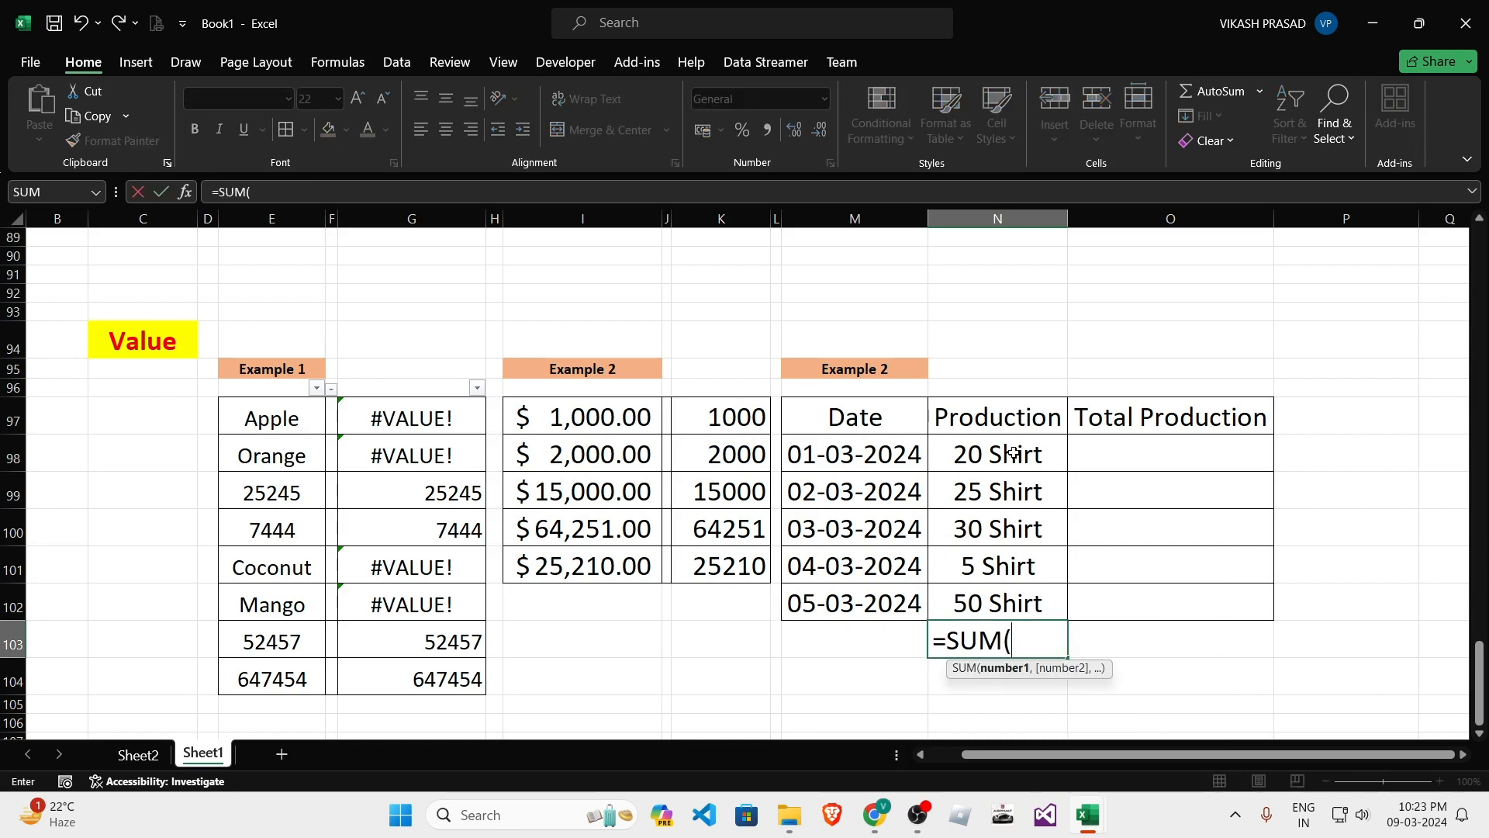
{"action": "left_click_drag", "start_coordinate": [1008, 453], "coordinate": [1008, 603]}
{"action": "type", "text": ")"}
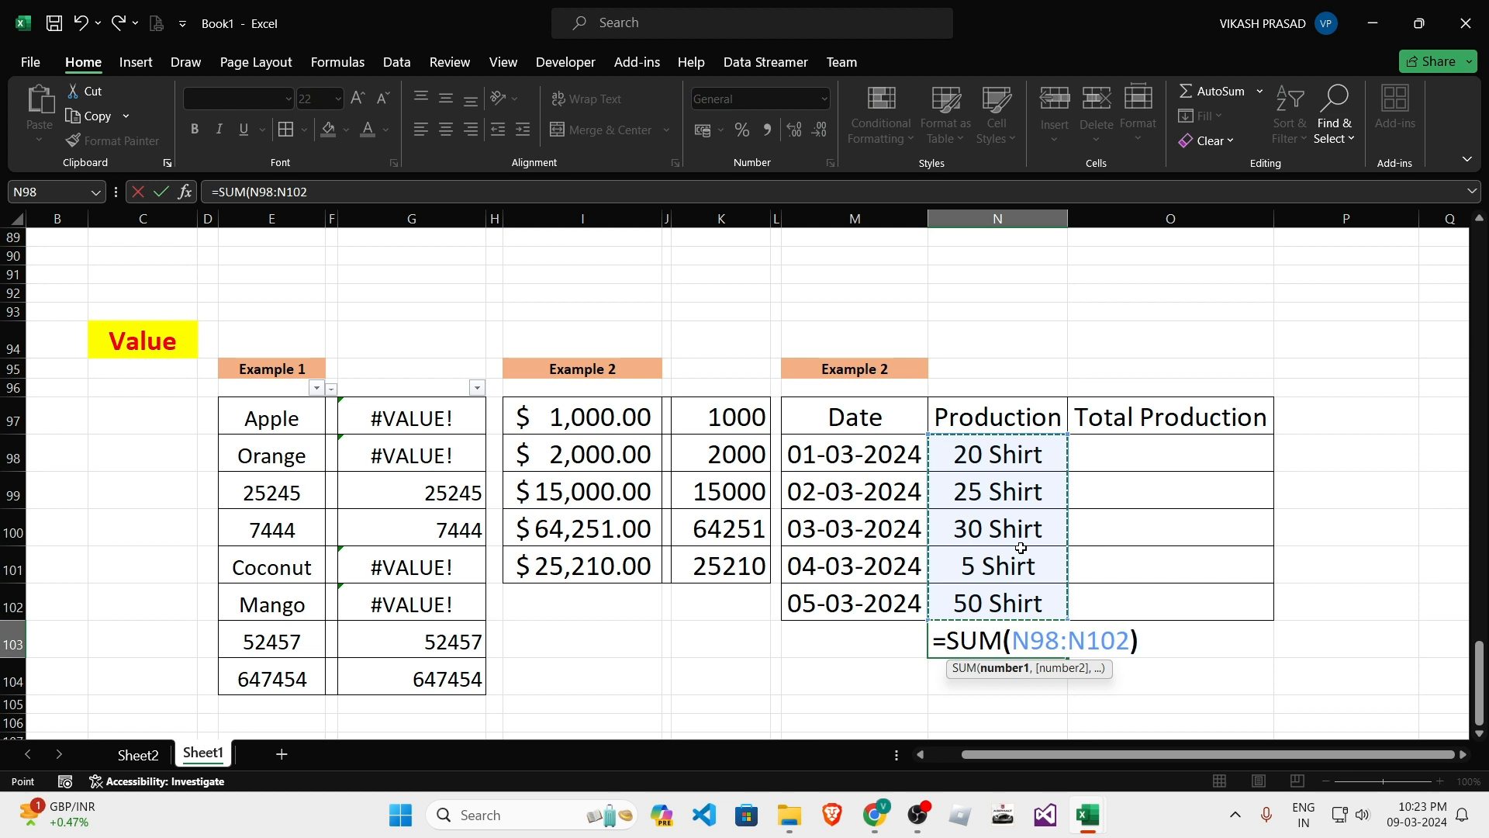
{"action": "key", "text": "Return"}
{"action": "key", "text": "Up"}
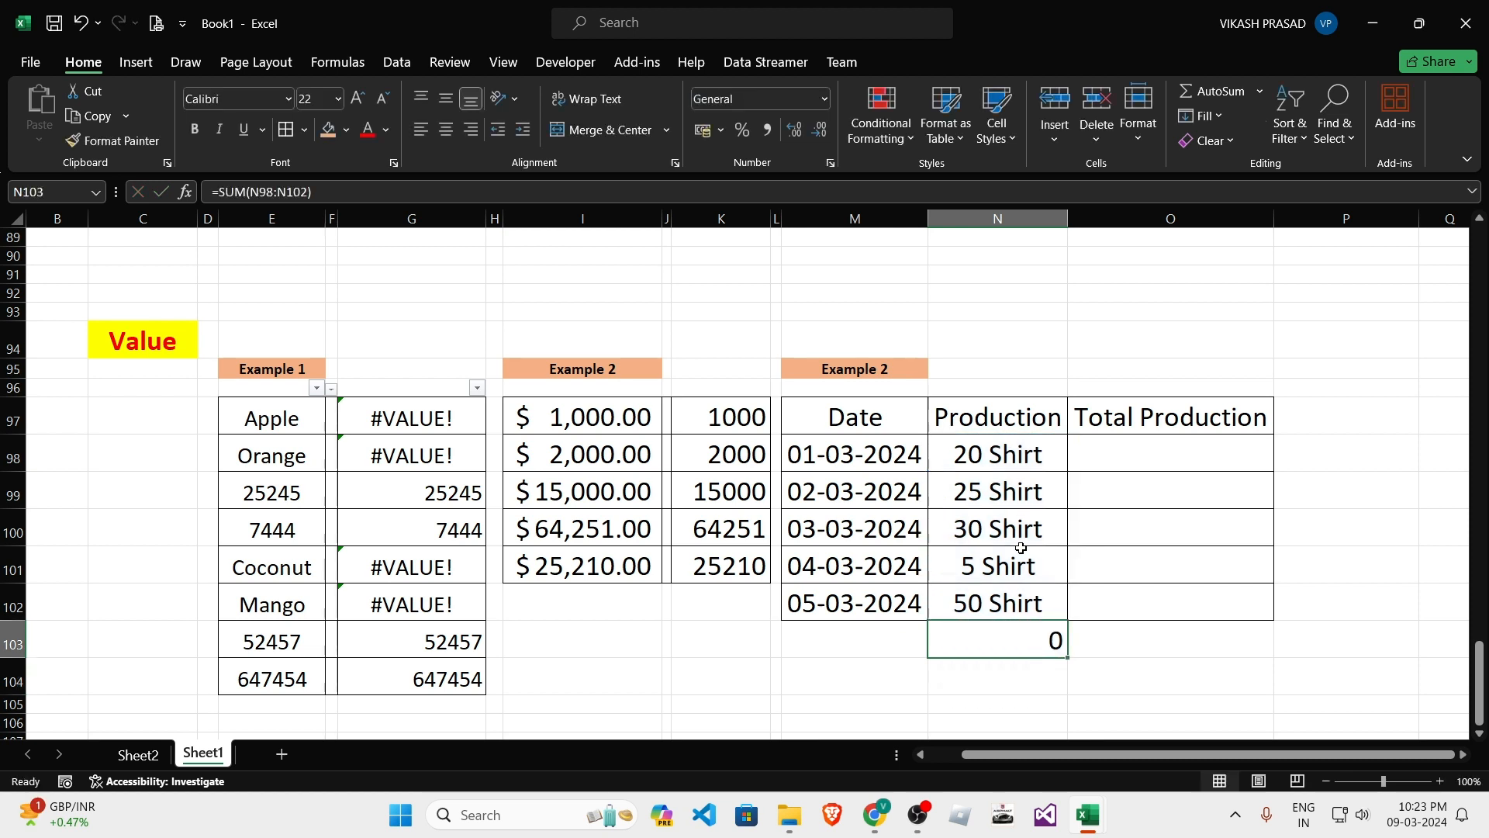
Check the Production entries in N98:N102 against the sum in N103 and the empty Total Production column.
{"action": "left_click", "coordinate": [992, 453]}
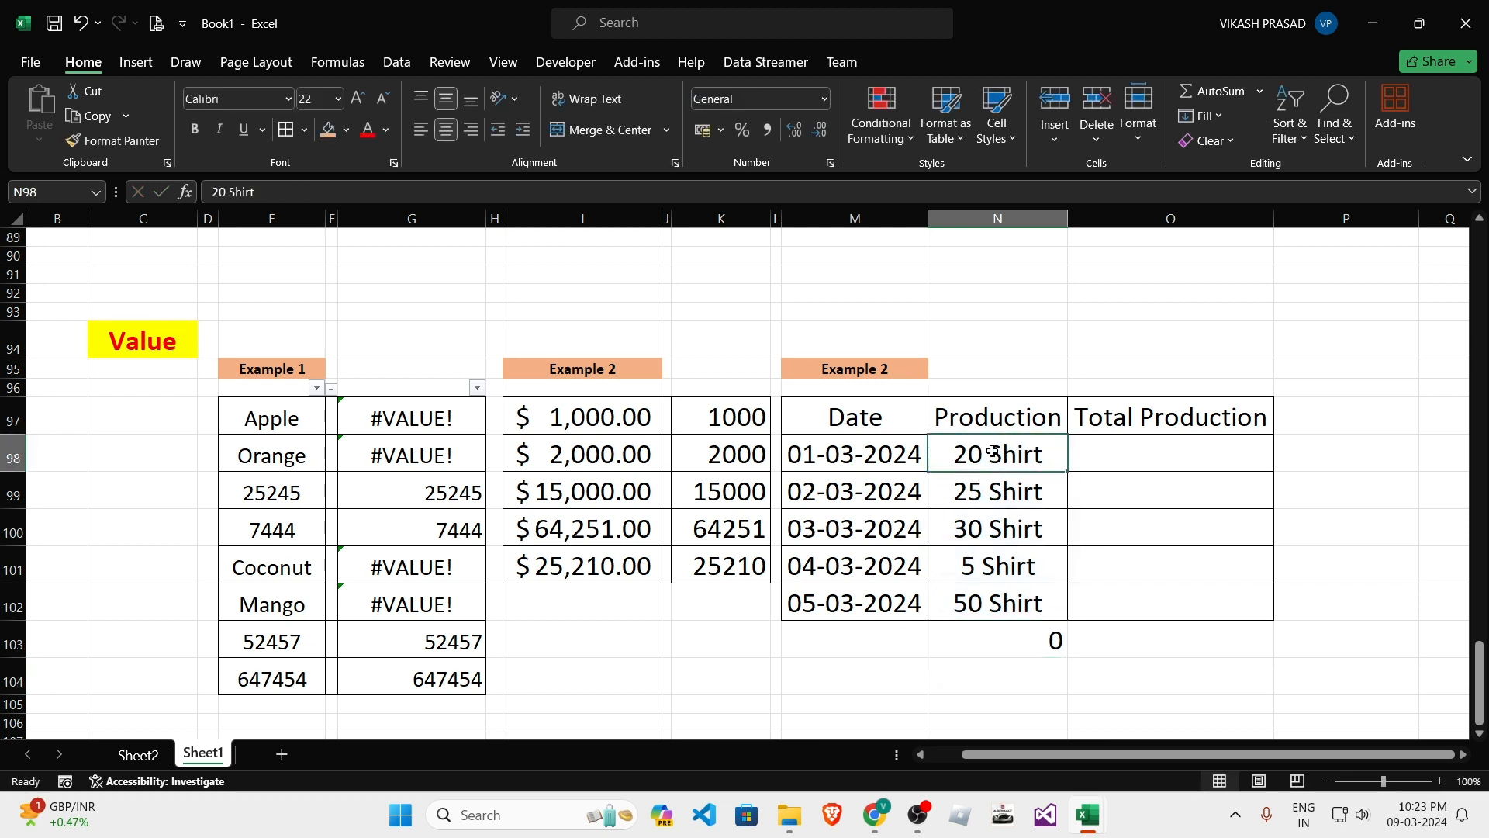
{"action": "left_click_drag", "start_coordinate": [1017, 455], "coordinate": [1026, 604]}
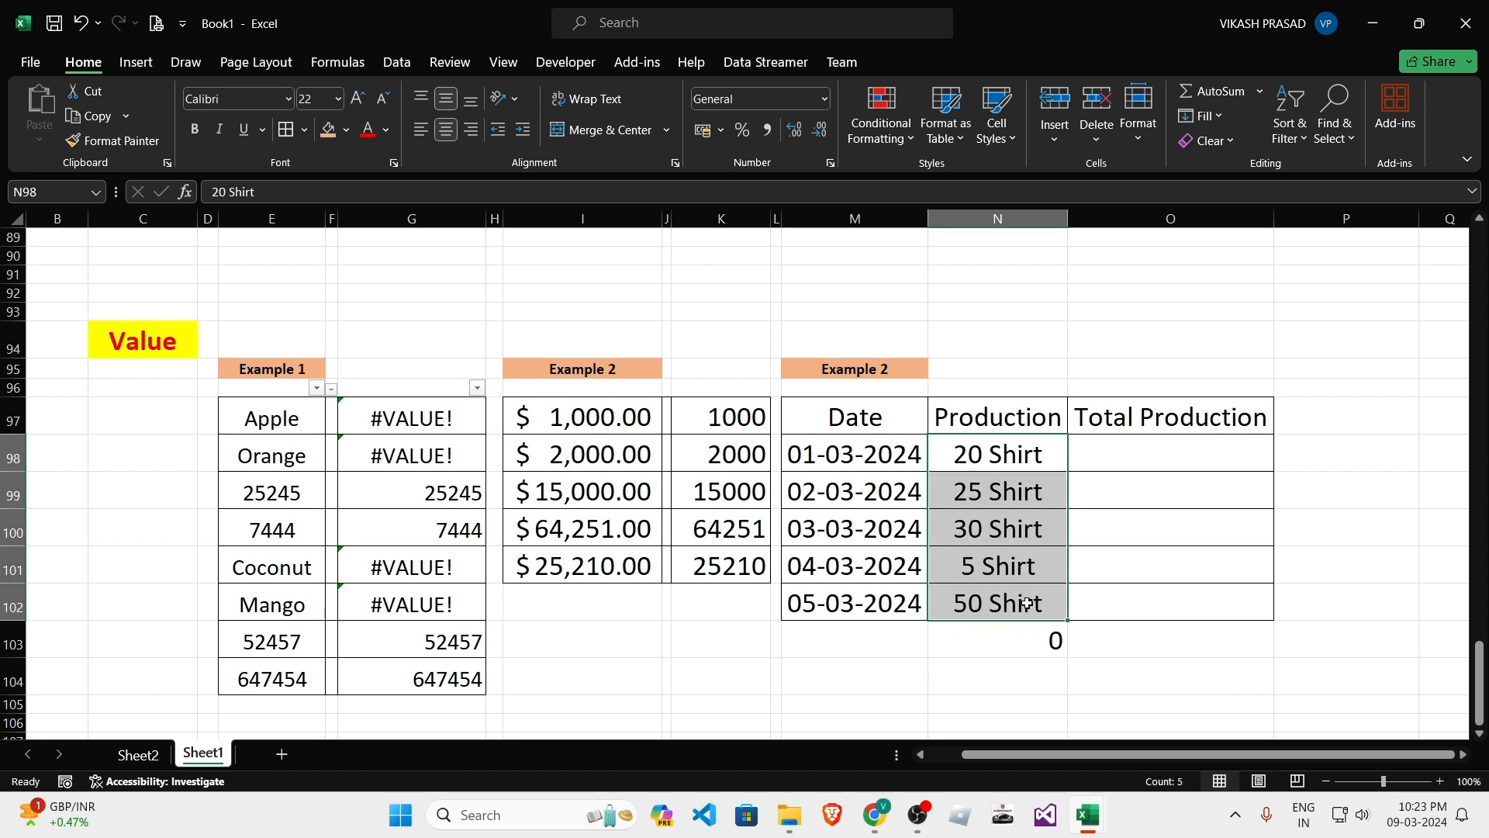
{"action": "left_click", "coordinate": [971, 443]}
{"action": "left_click_drag", "start_coordinate": [973, 443], "coordinate": [975, 587]}
{"action": "left_click", "coordinate": [1016, 640]}
{"action": "left_click_drag", "start_coordinate": [1086, 456], "coordinate": [1105, 674]}
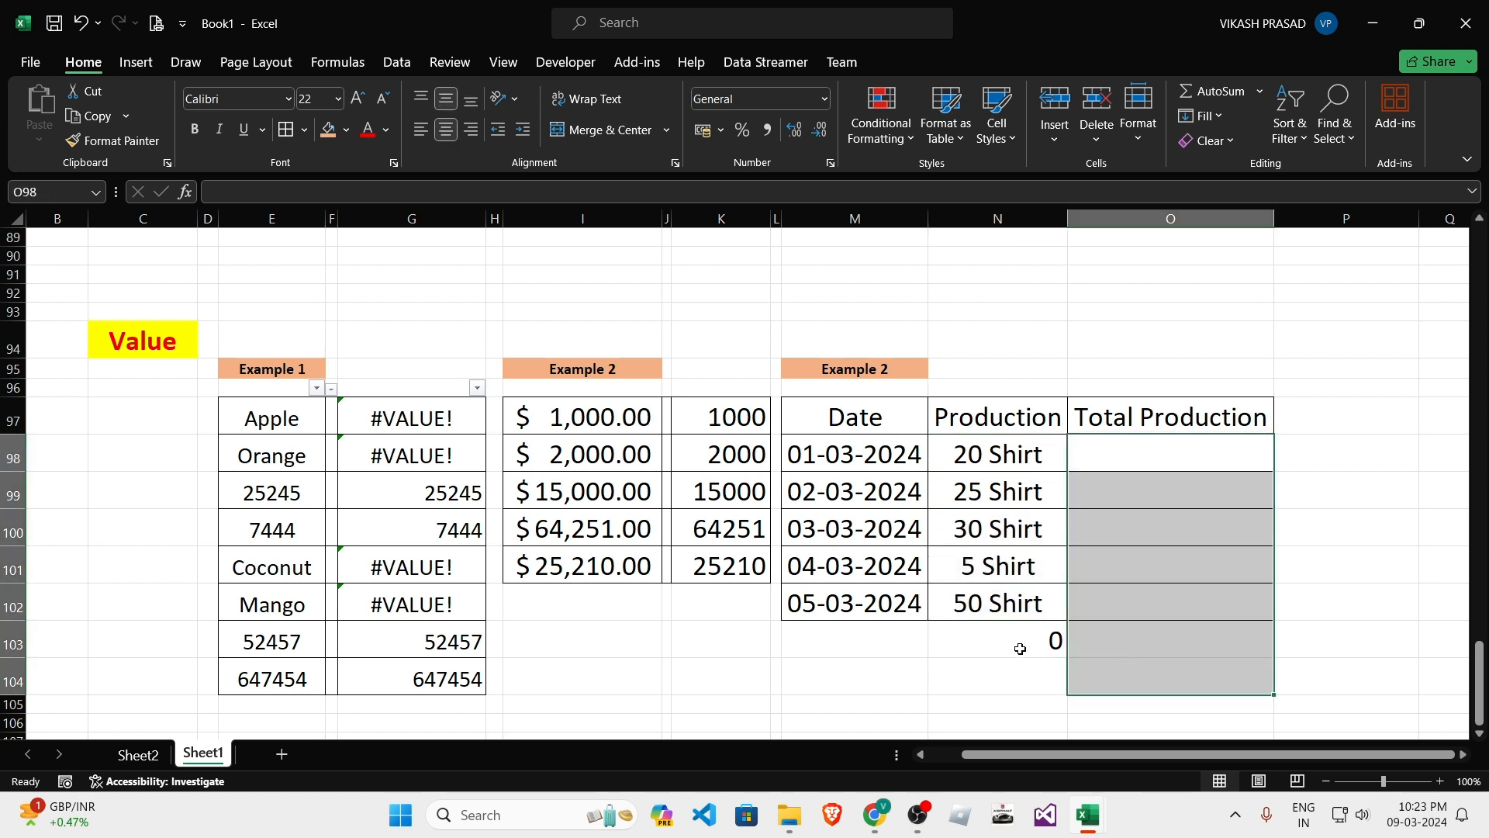
Re-examine the Production entries and their sum in N98:N103, ending on the first Total Production cell, O98.
{"action": "left_click", "coordinate": [1019, 647]}
{"action": "left_click", "coordinate": [988, 464]}
{"action": "left_click_drag", "start_coordinate": [988, 464], "coordinate": [1058, 646]}
{"action": "left_click", "coordinate": [1087, 458]}
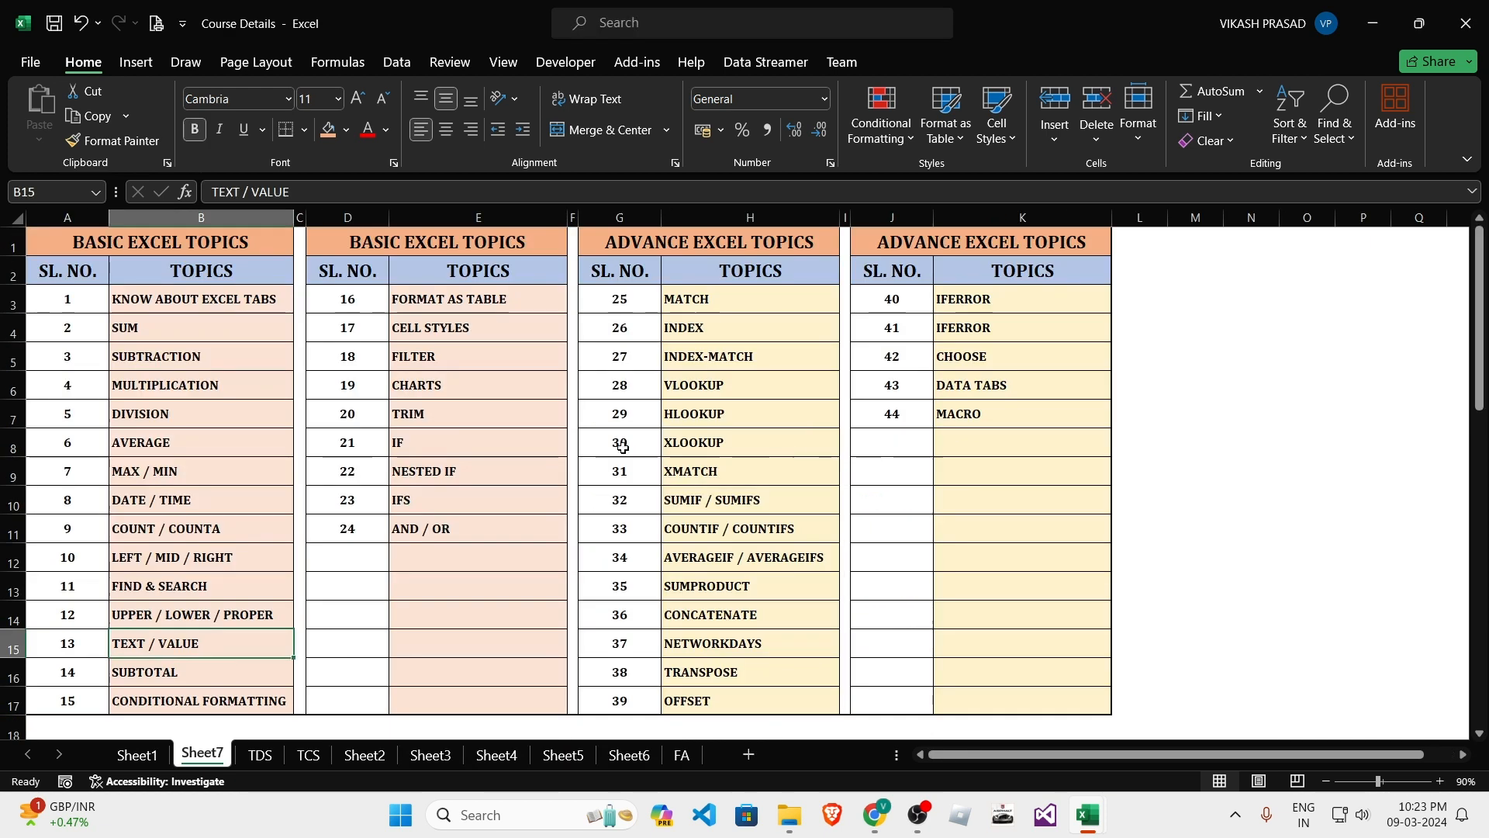
Review the LEFT / MID / RIGHT and UPPER / LOWER / PROPER topics in the Course Details workbook, then return to Book1.
{"action": "left_click", "coordinate": [273, 547]}
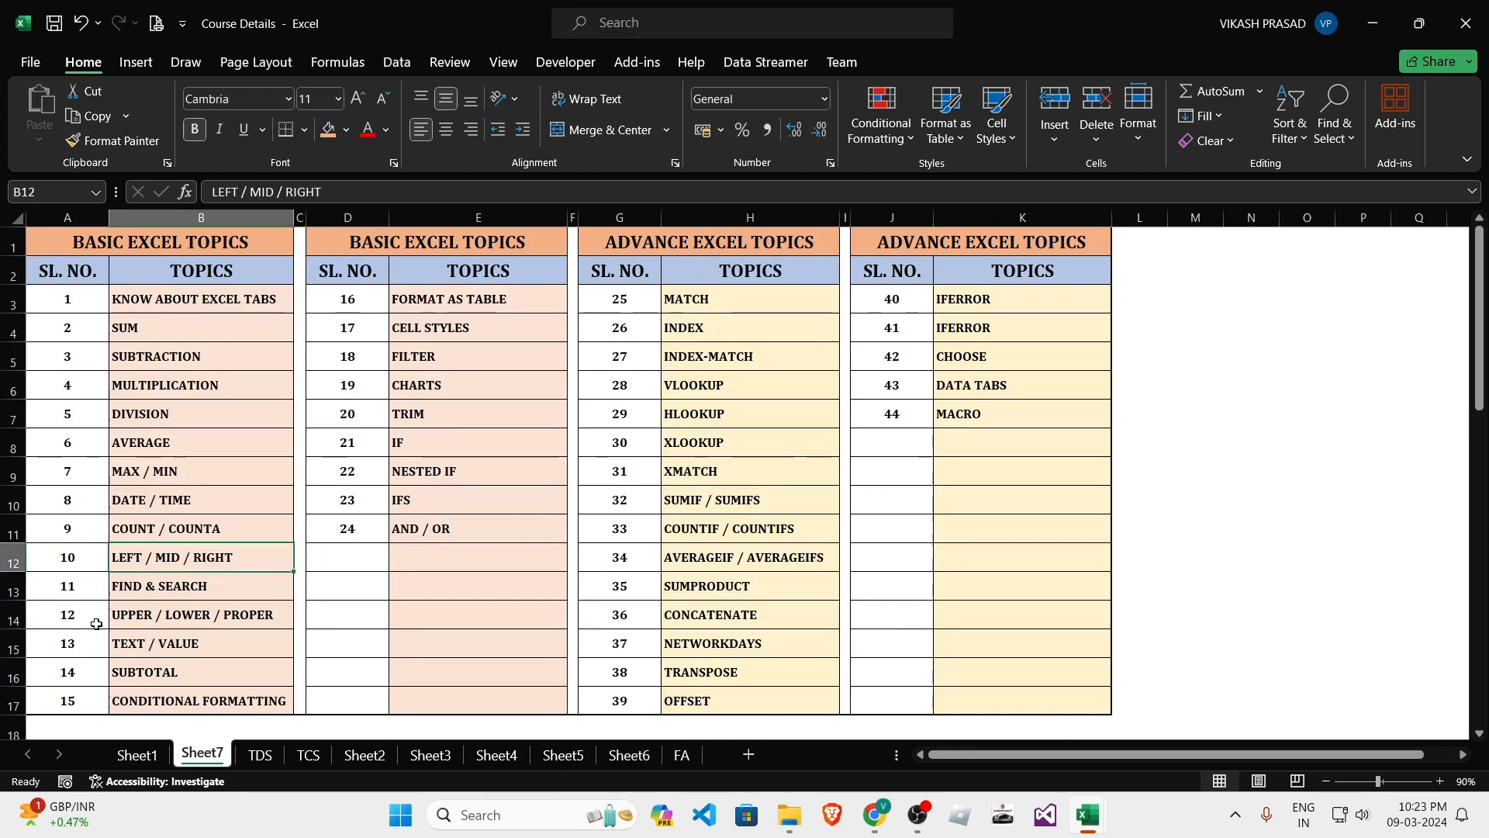
{"action": "left_click", "coordinate": [158, 619]}
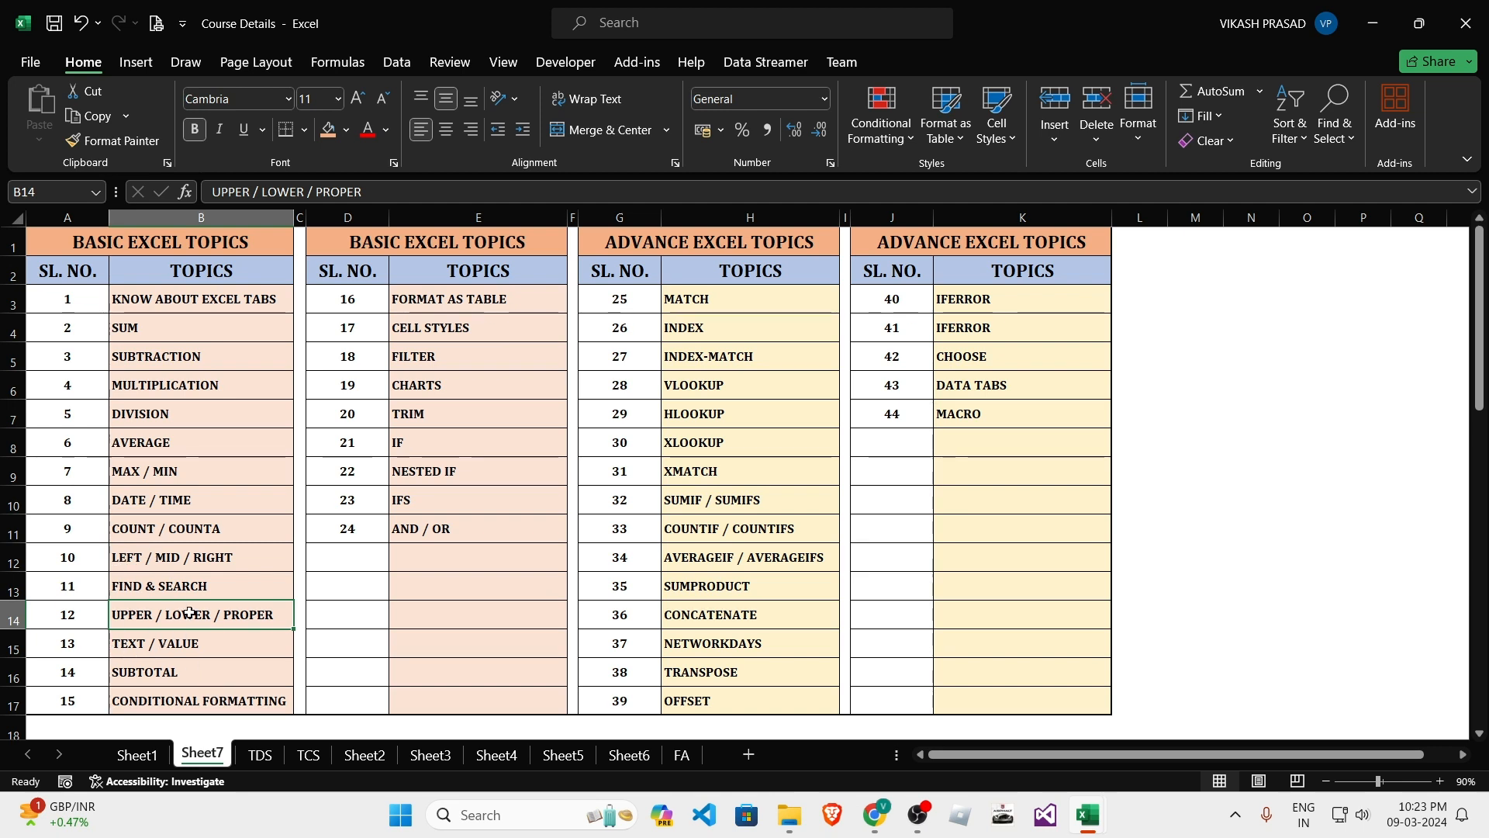
{"action": "key", "text": "Tab"}
{"action": "key", "text": "alt+Tab"}
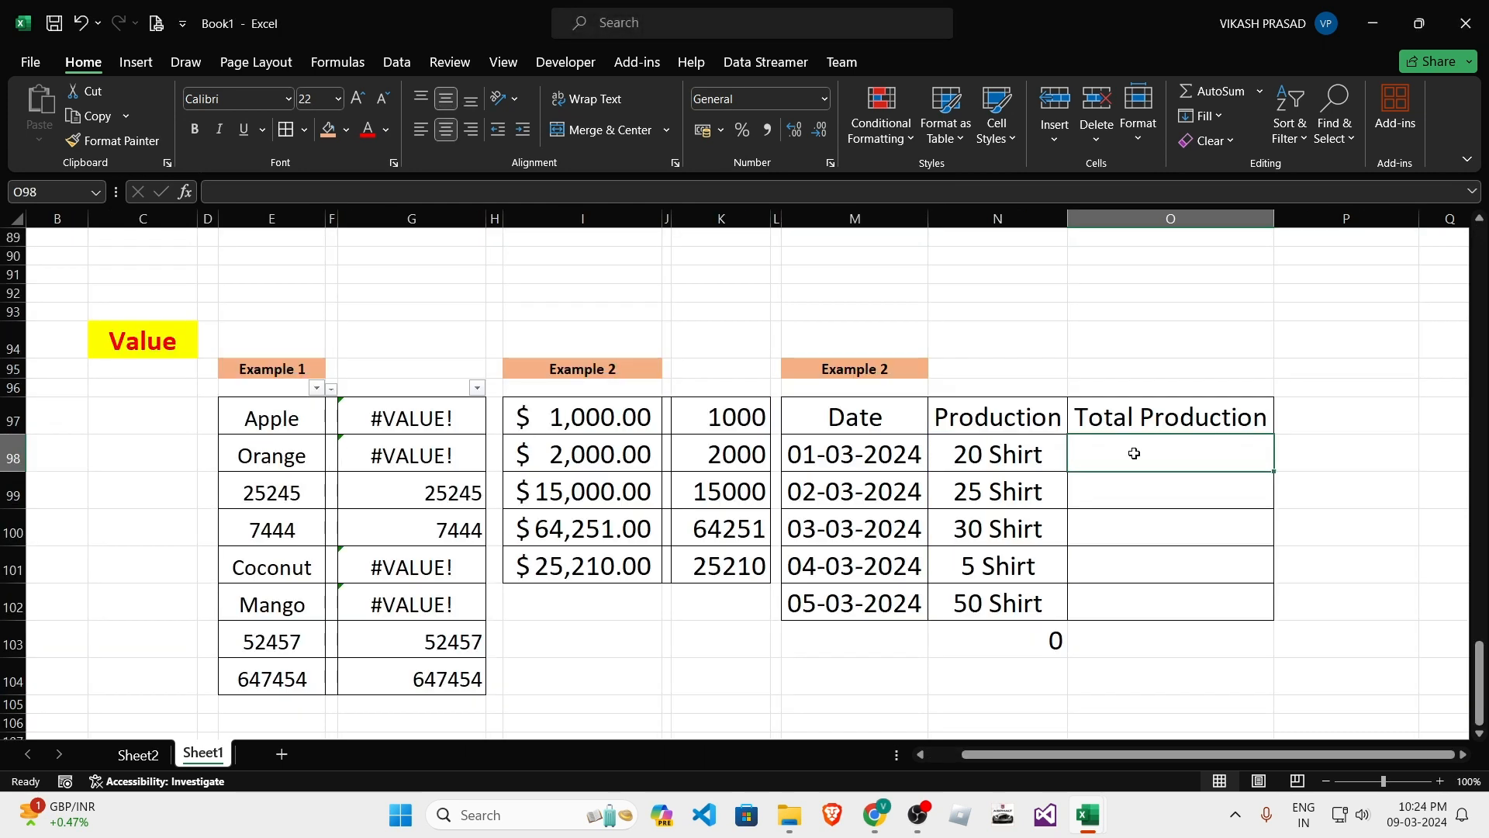
Begin a formula in O98 with VALUE and a nested LEFT that takes N98 as its text: =VALUE(LEFT(N98,.
{"action": "type", "text": "=va"}
{"action": "key", "text": "Tab"}
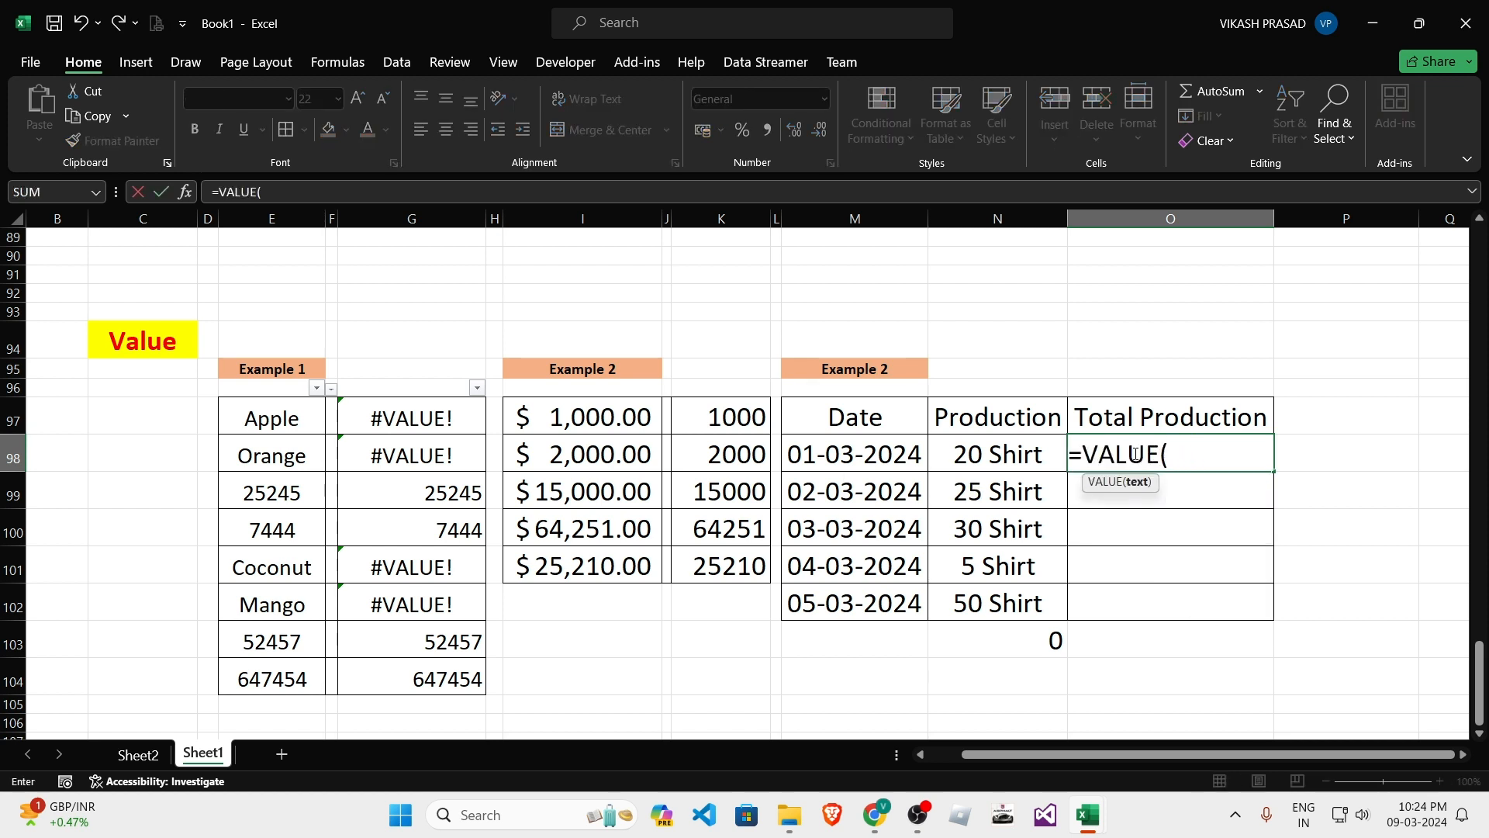
{"action": "type", "text": "lef"}
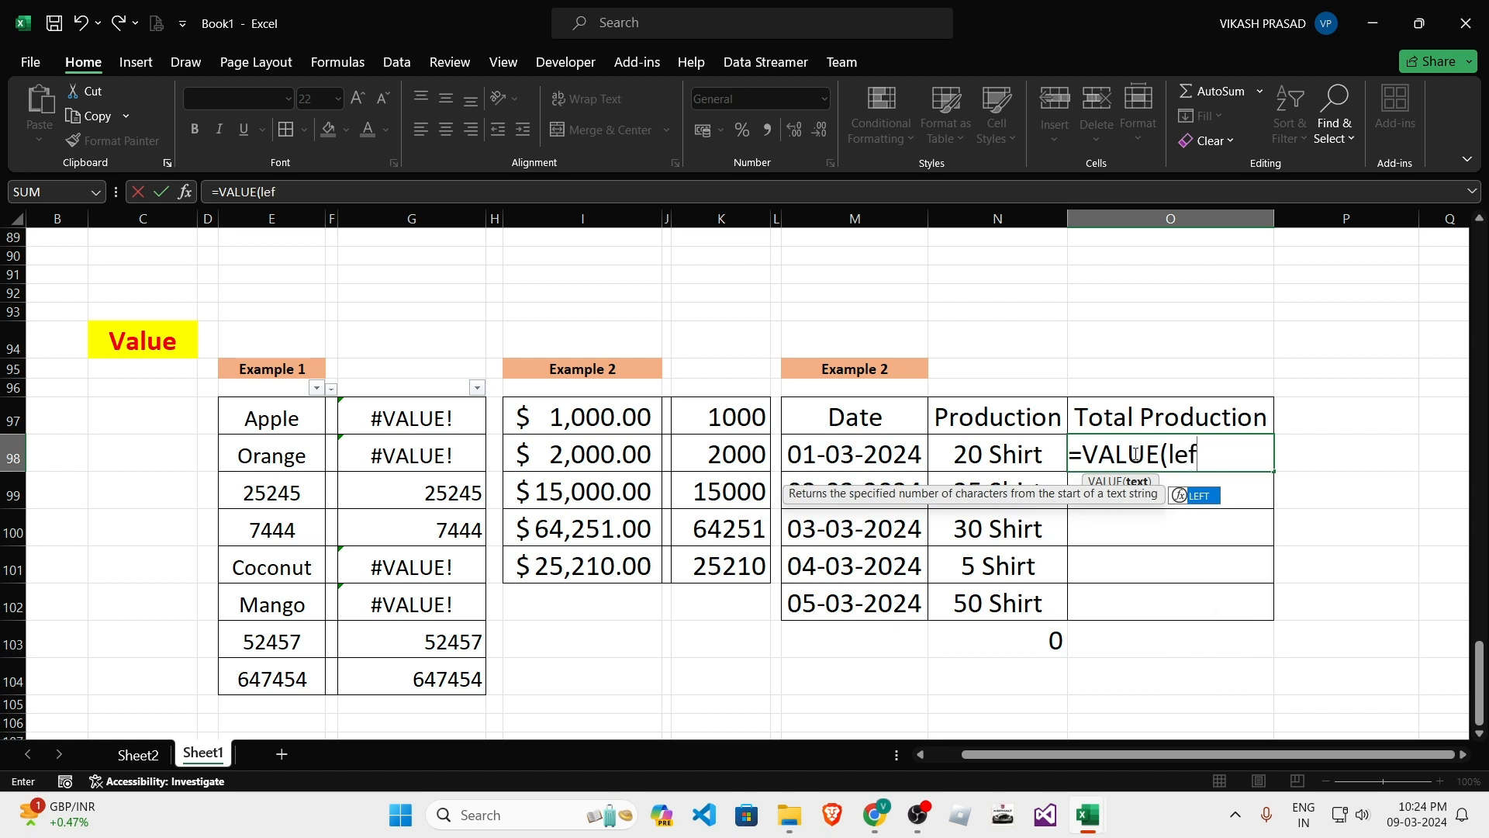
{"action": "key", "text": "Tab"}
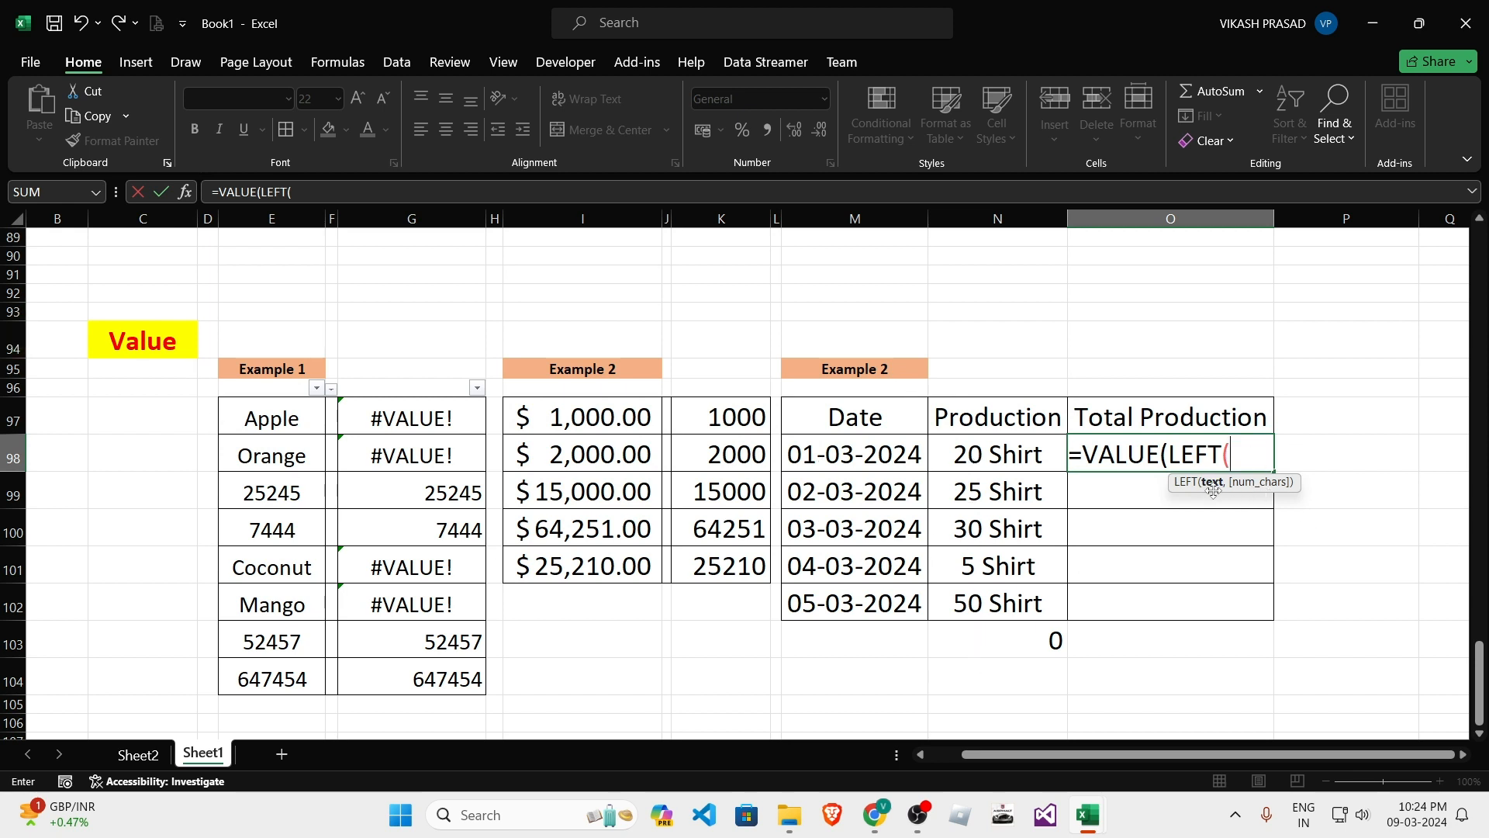
{"action": "left_click", "coordinate": [991, 459]}
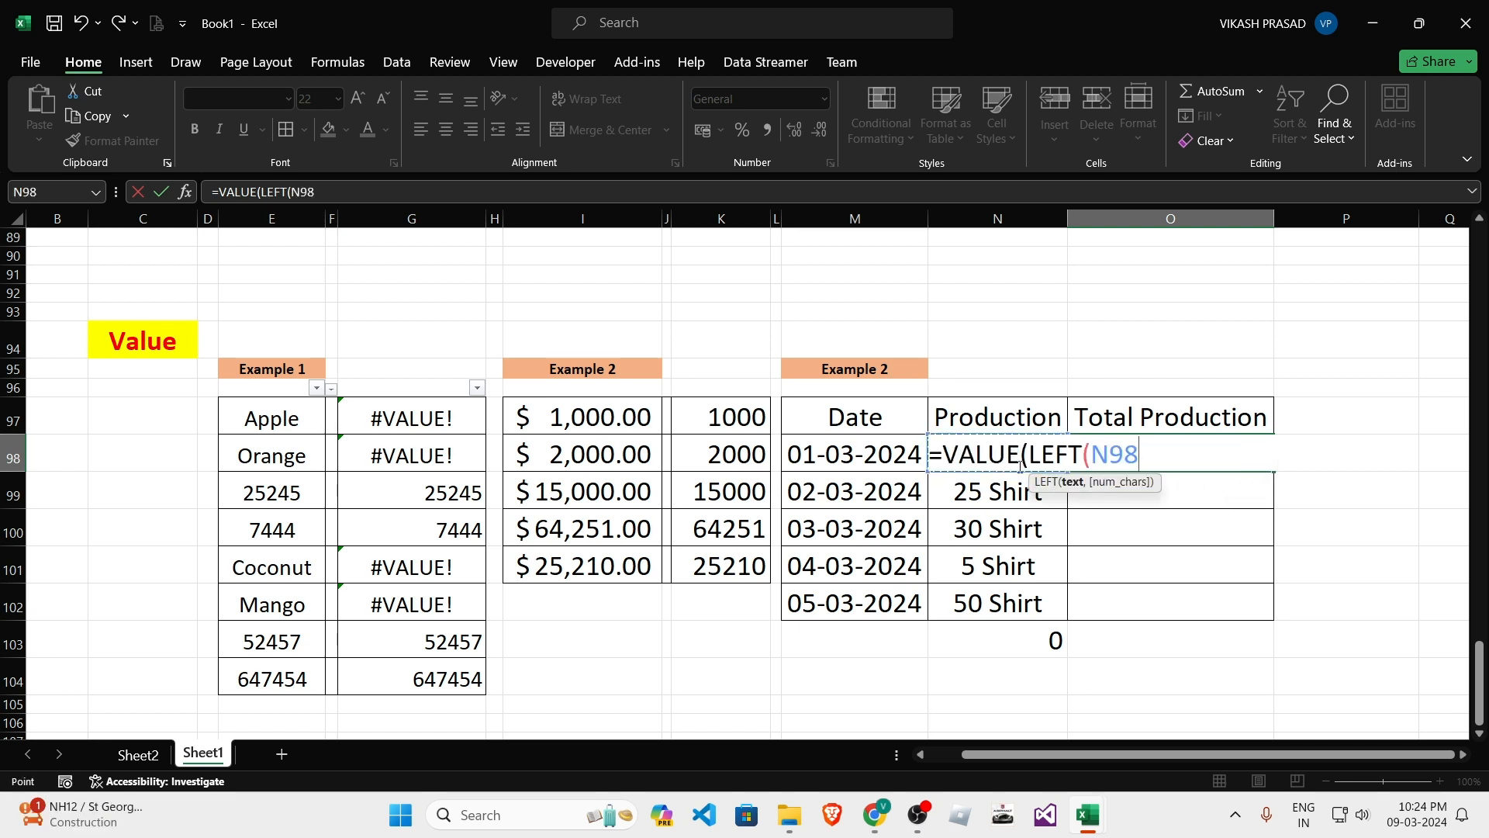
{"action": "type", "text": ","}
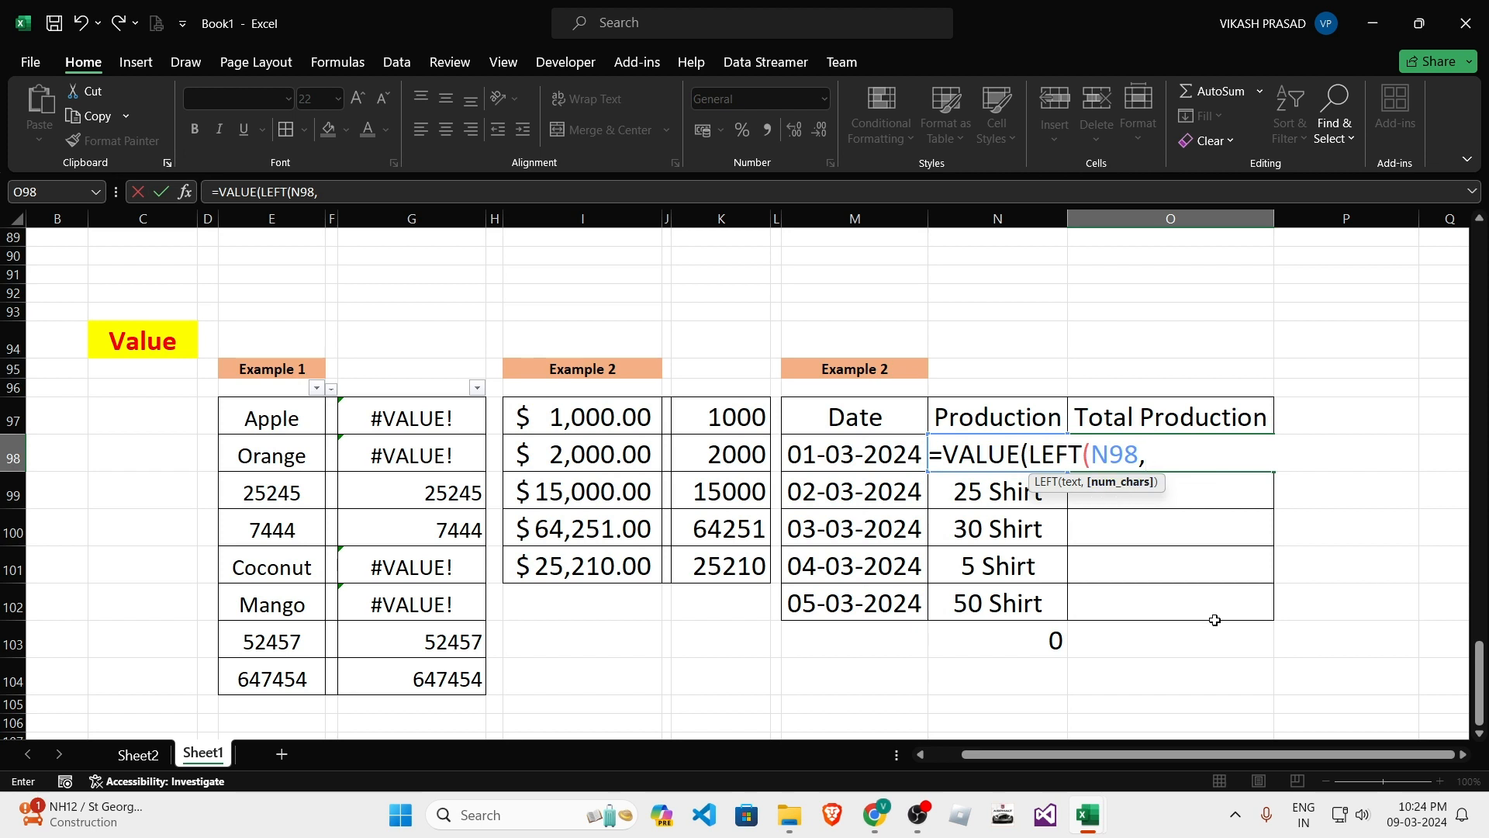
{"action": "type", "text": "\""}
{"action": "left_click", "coordinate": [1187, 458]}
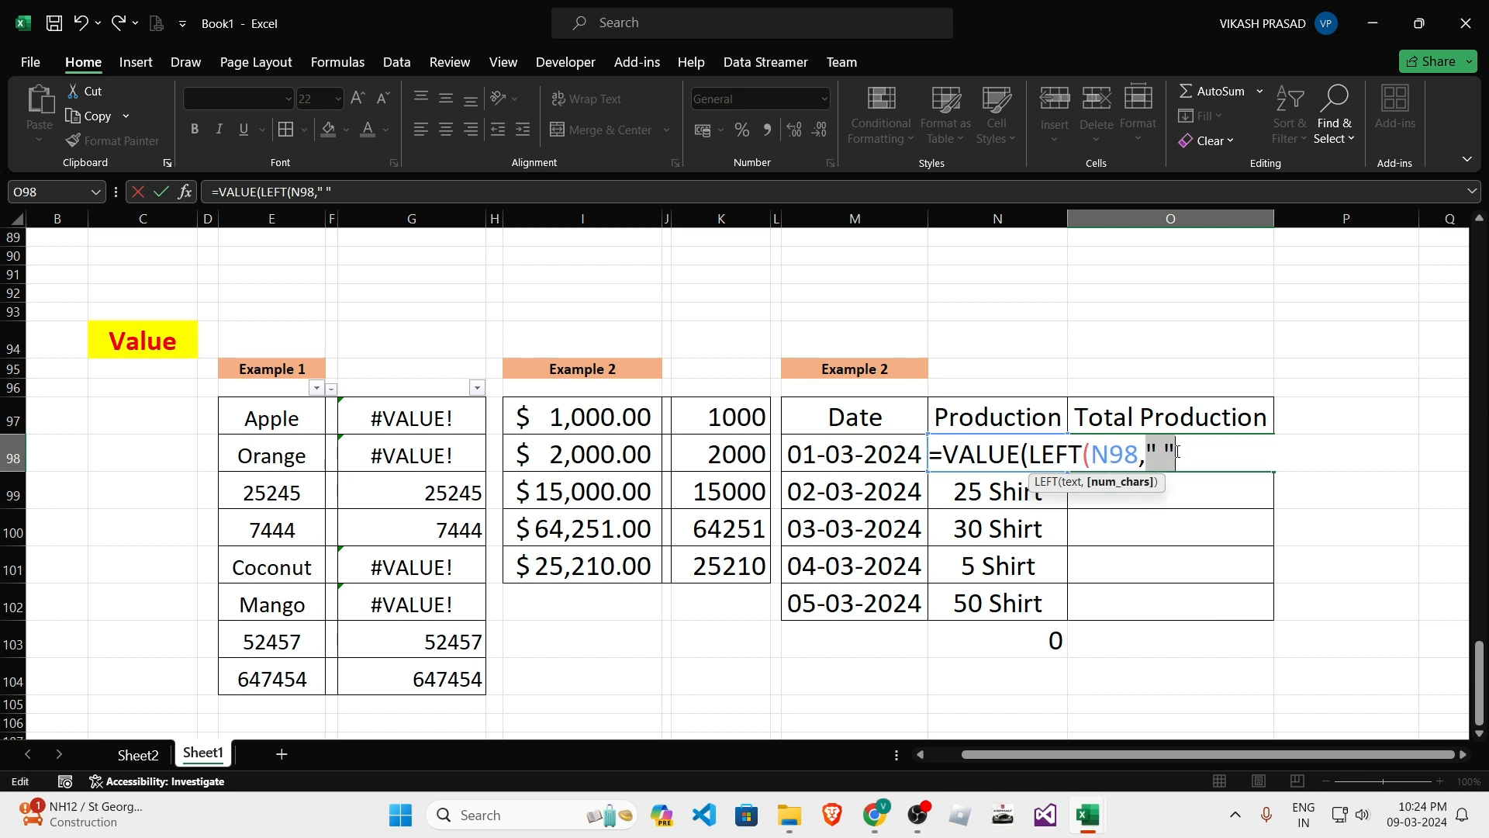
{"action": "key", "text": "BackSpace"}
{"action": "key", "text": "BackSpace"}
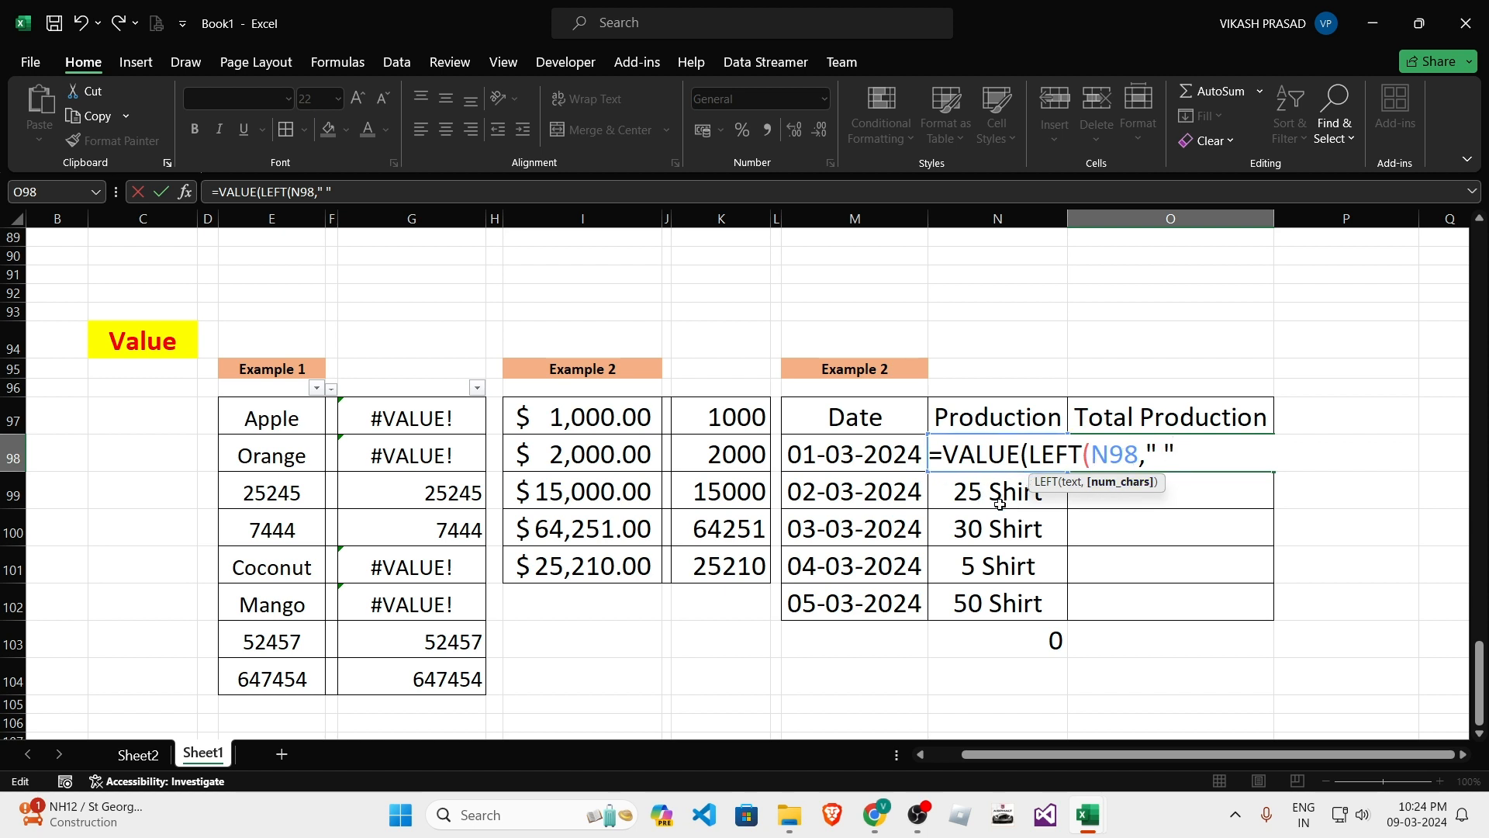
{"action": "key", "text": "Return"}
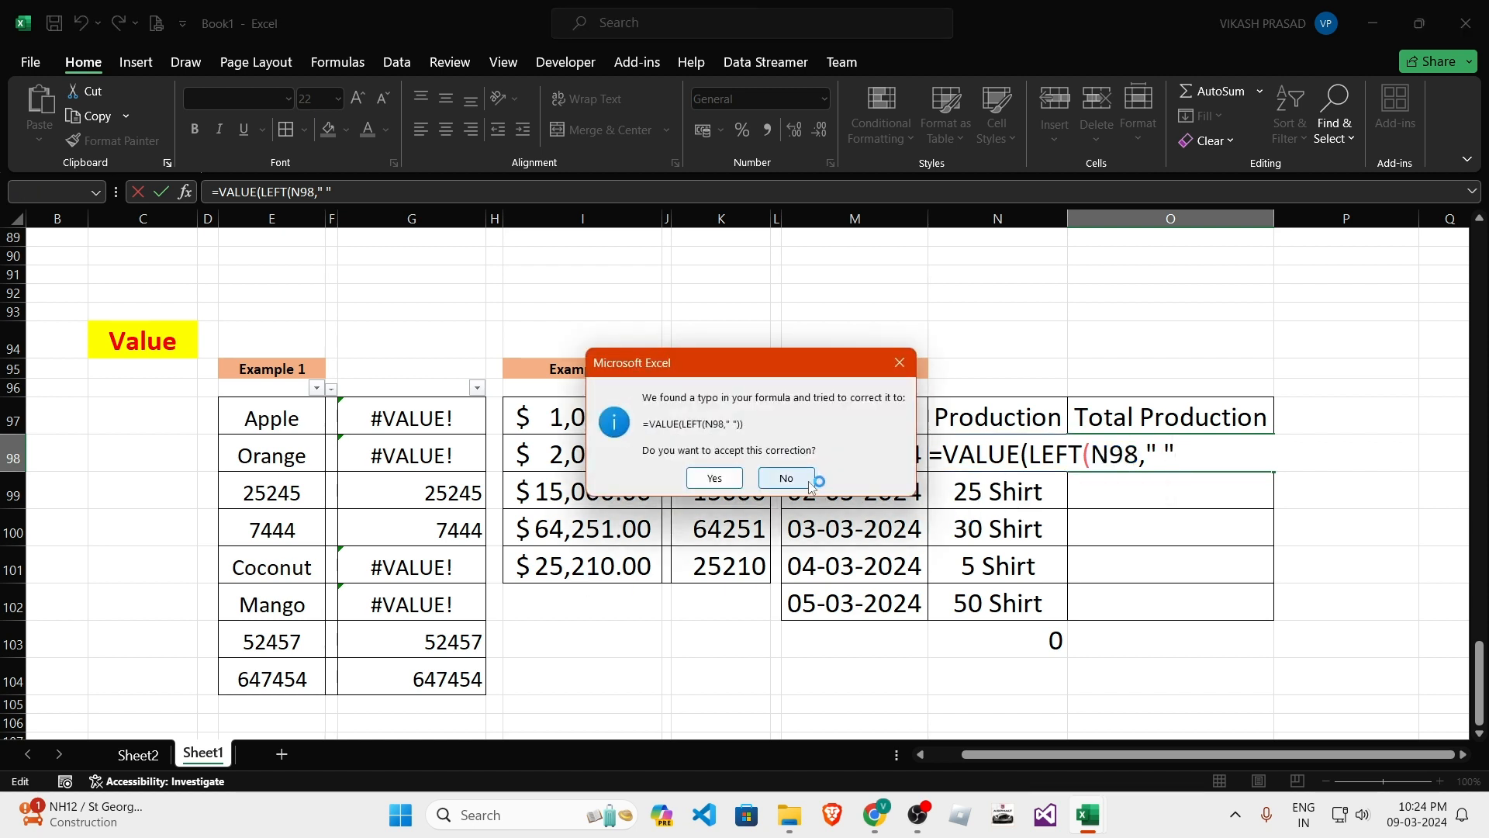
{"action": "left_click", "coordinate": [785, 478]}
{"action": "left_click", "coordinate": [745, 456]}
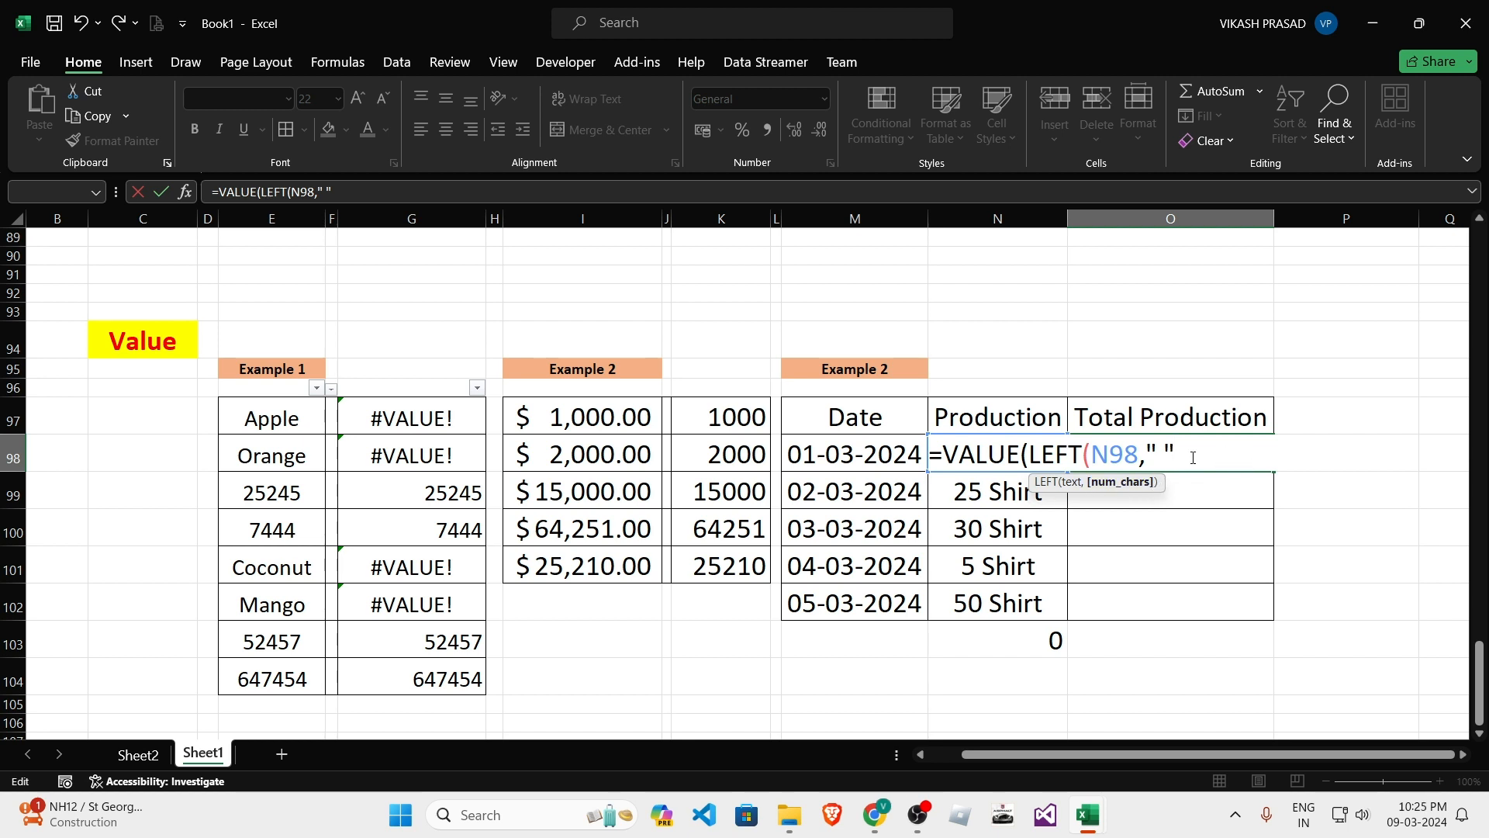
{"action": "type", "text": ",fin"}
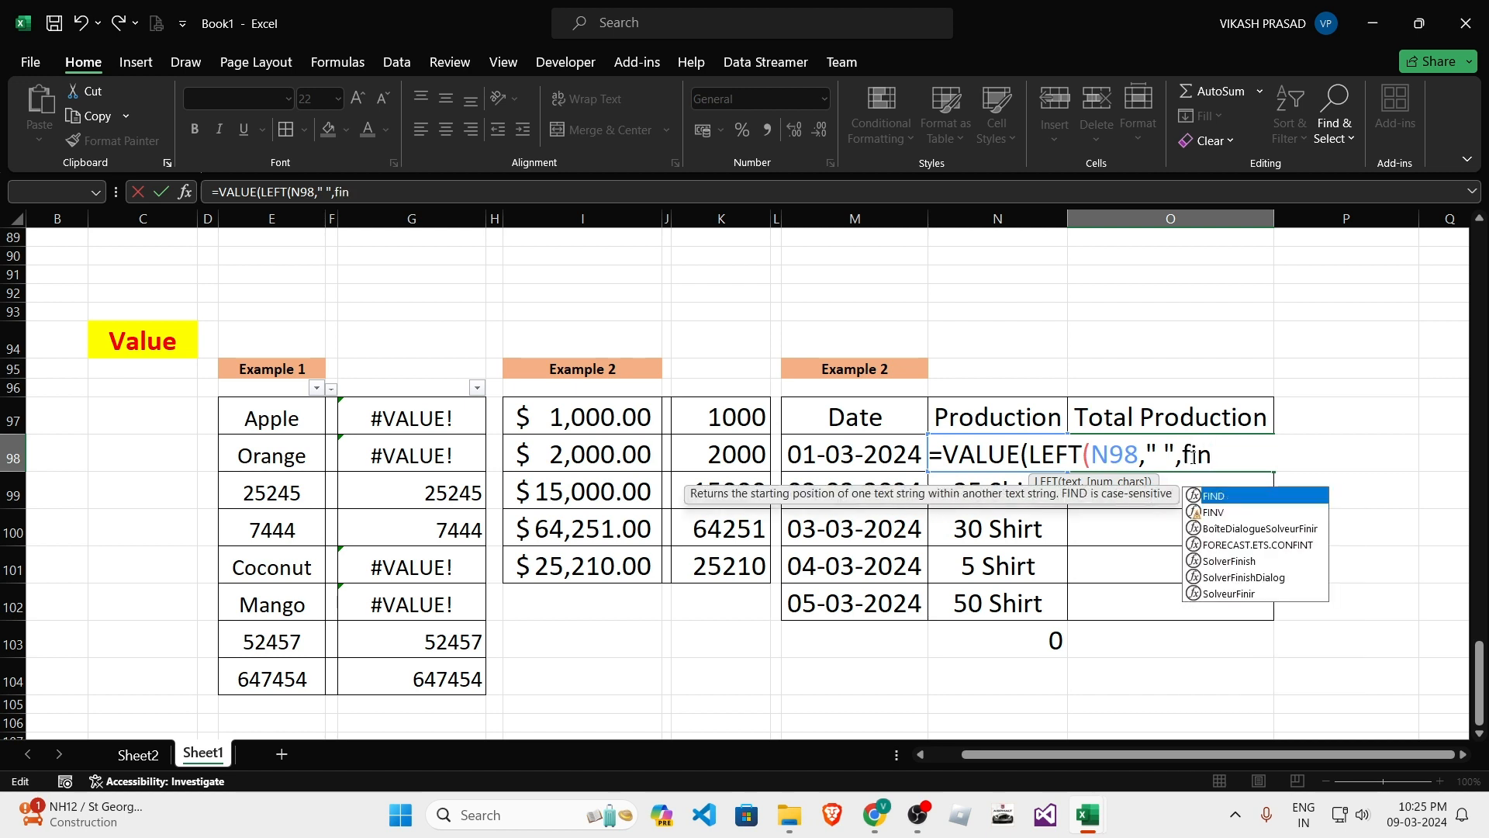
{"action": "key", "text": "Tab"}
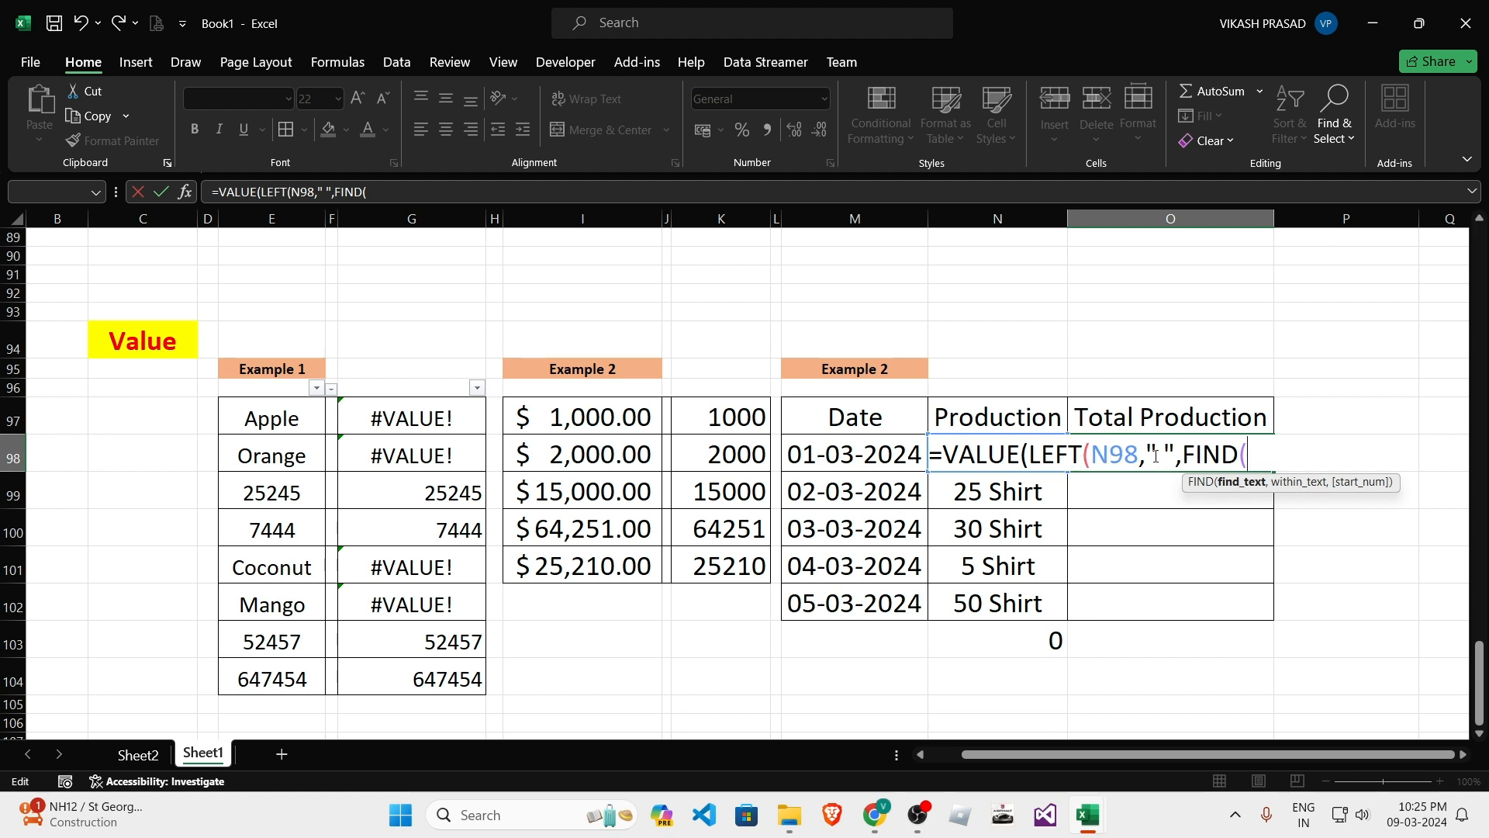
{"action": "left_click_drag", "start_coordinate": [1147, 454], "coordinate": [1343, 447]}
{"action": "key", "text": "BackSpace"}
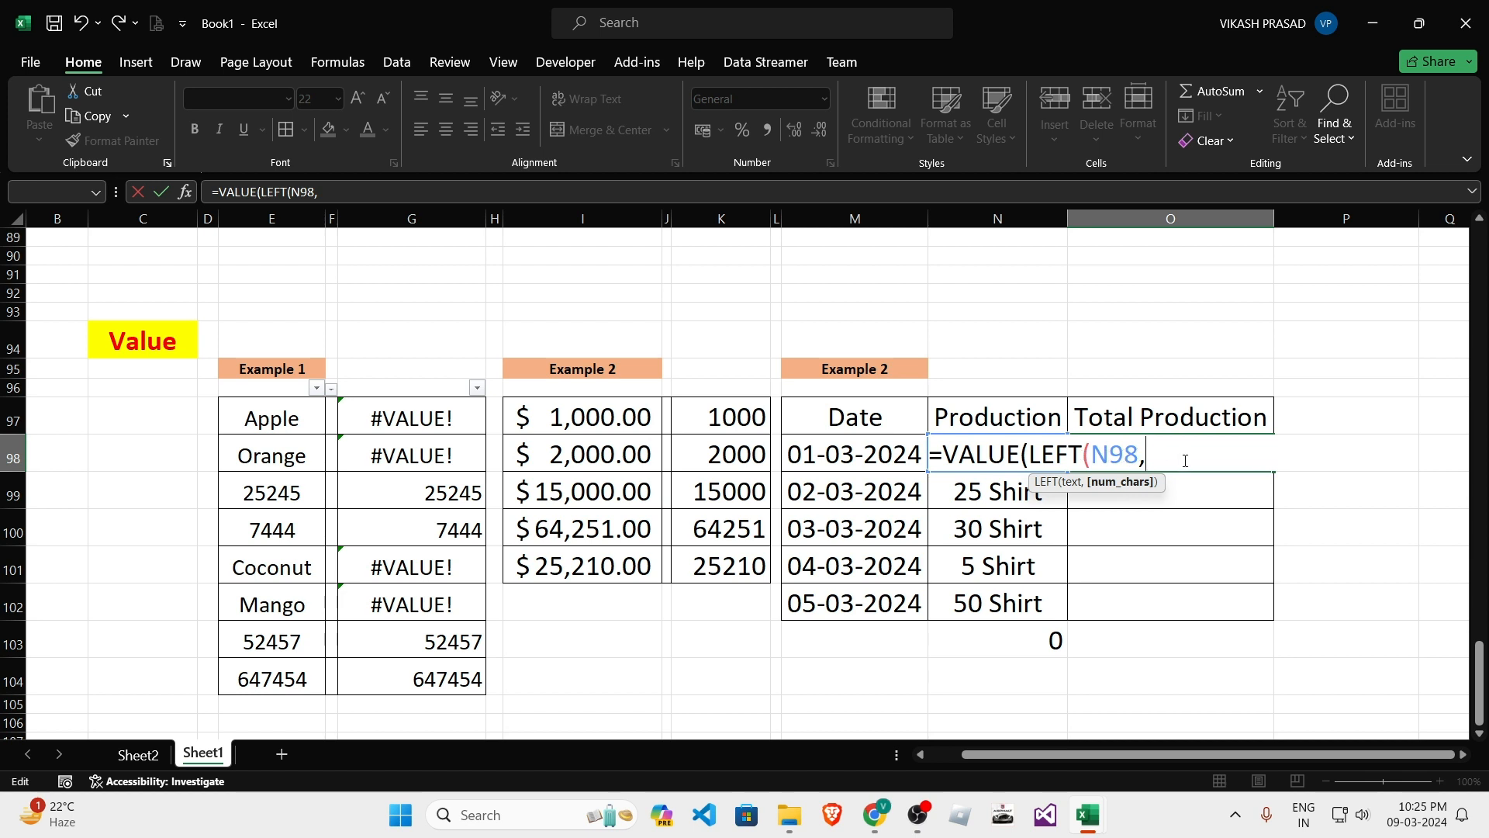
Complete the O98 formula with FIND locating the space, as =VALUE(LEFT(N98,FIND(" ",N98))), and review it.
{"action": "type", "text": "fin"}
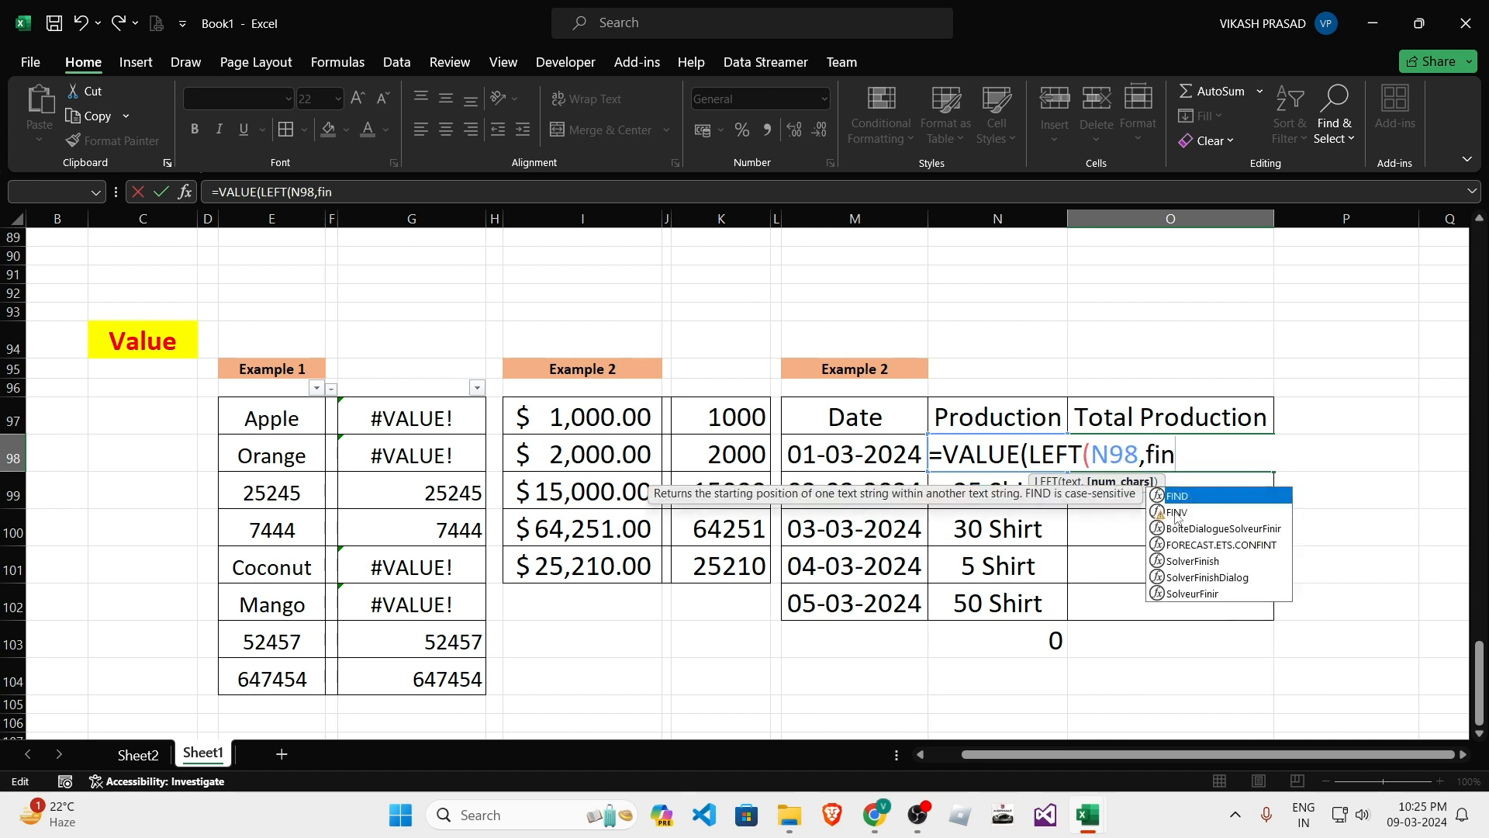
{"action": "key", "text": "Tab"}
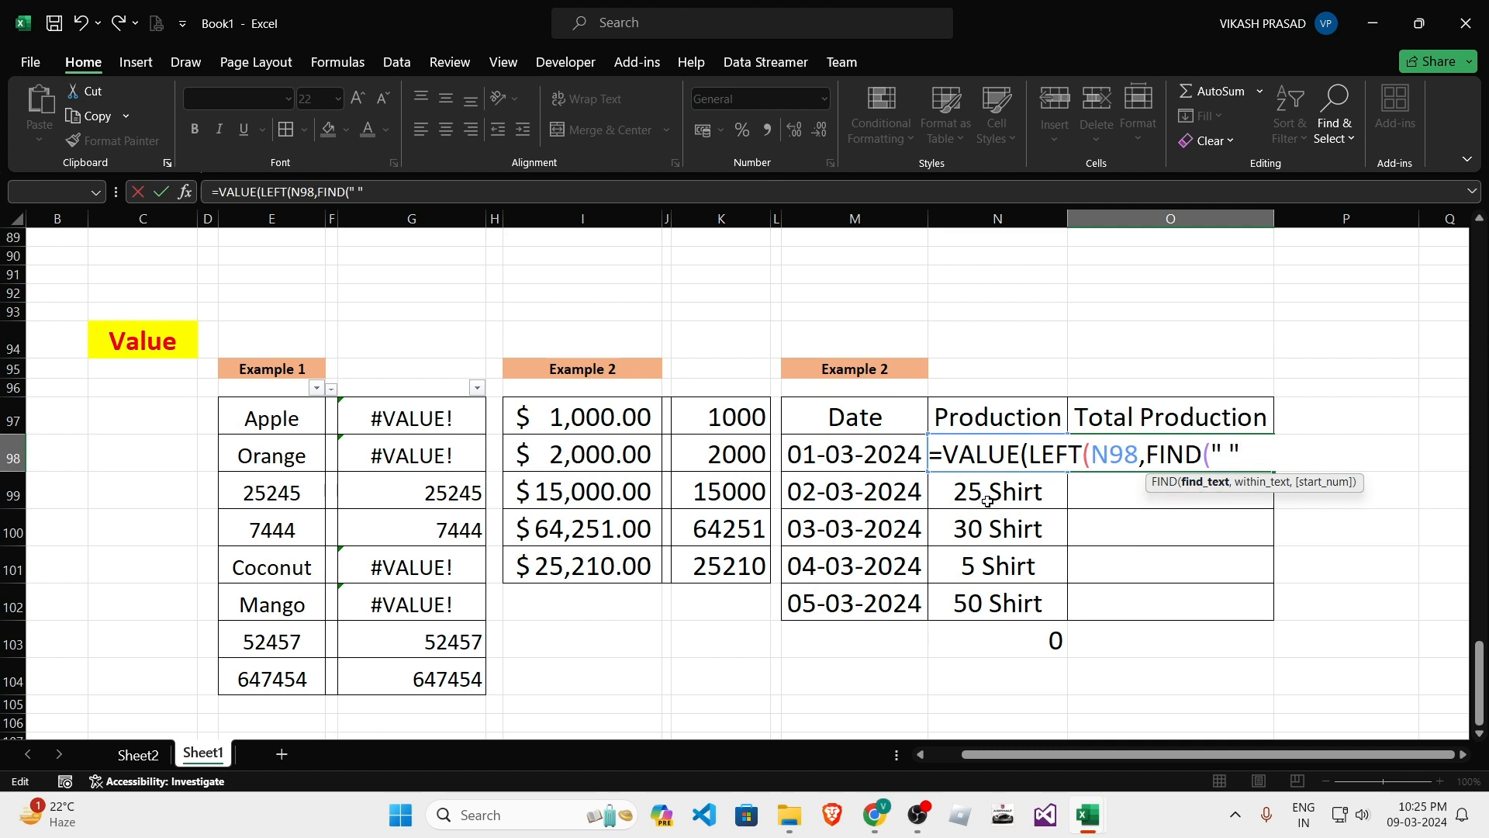
{"action": "type", "text": "\" \","}
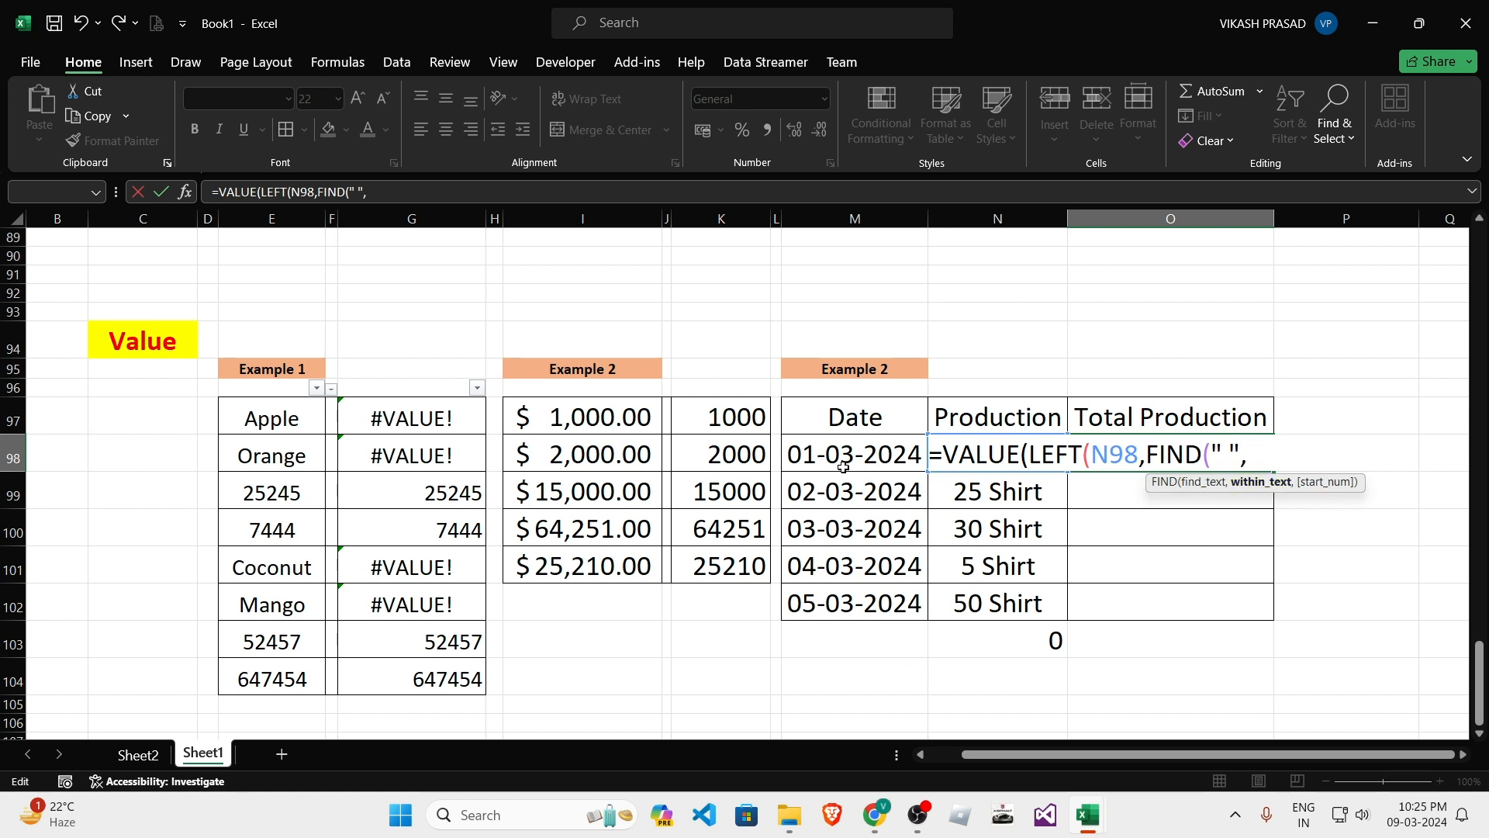
{"action": "left_click", "coordinate": [1008, 495]}
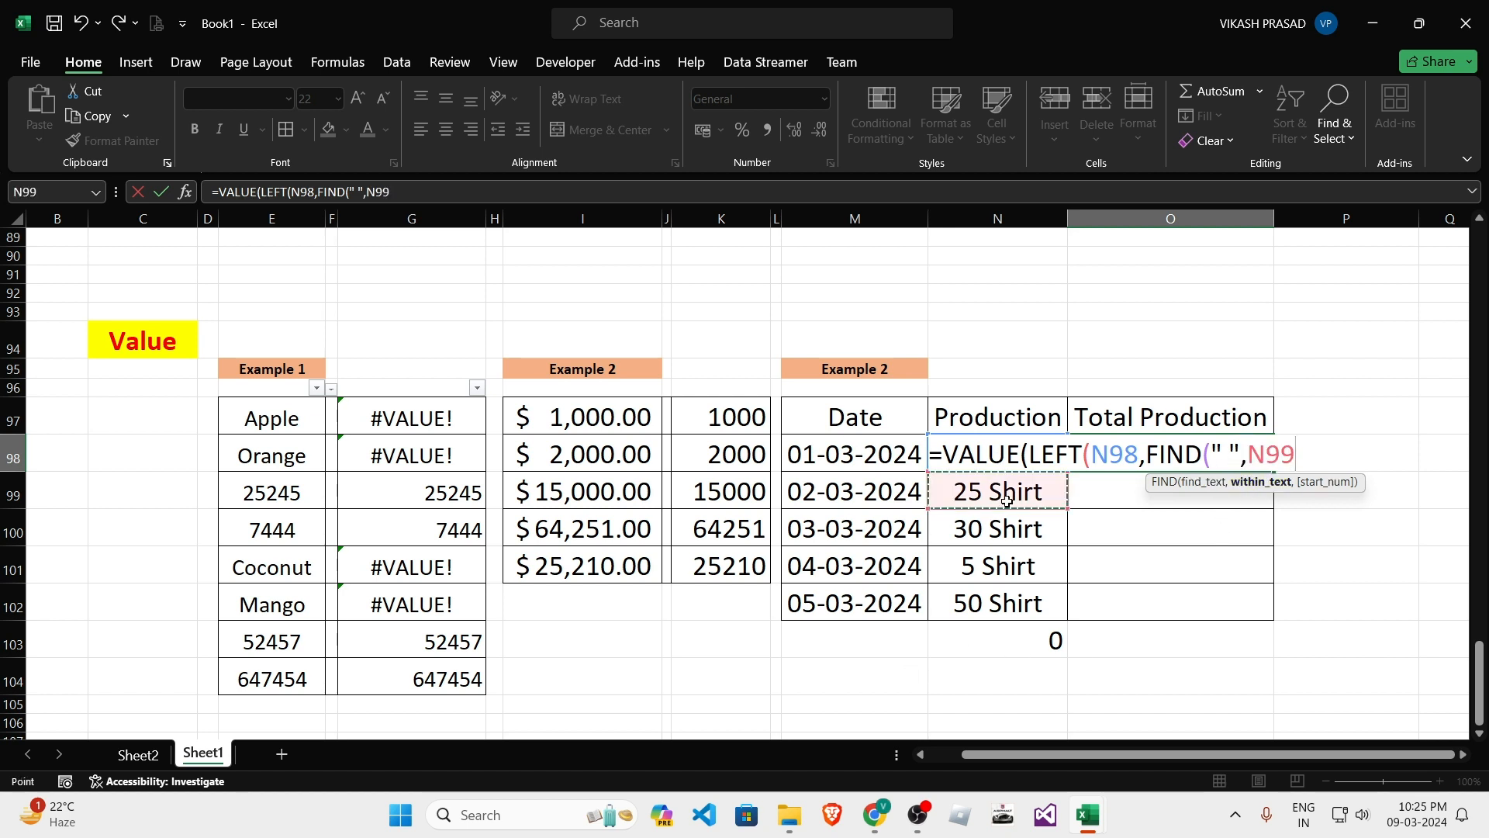
{"action": "key", "text": "Up"}
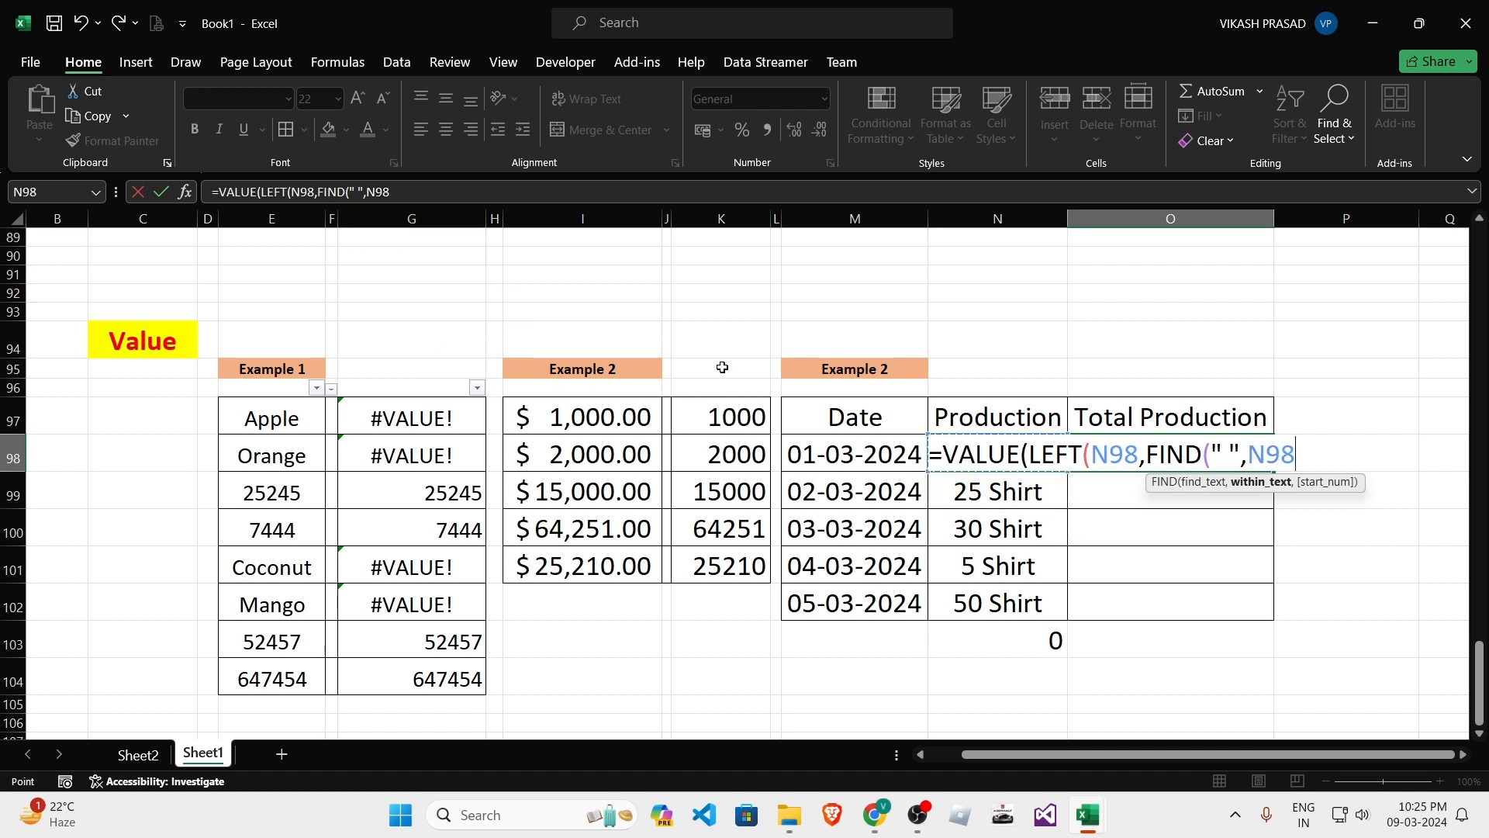
{"action": "type", "text": "))"}
{"action": "key", "text": "Return"}
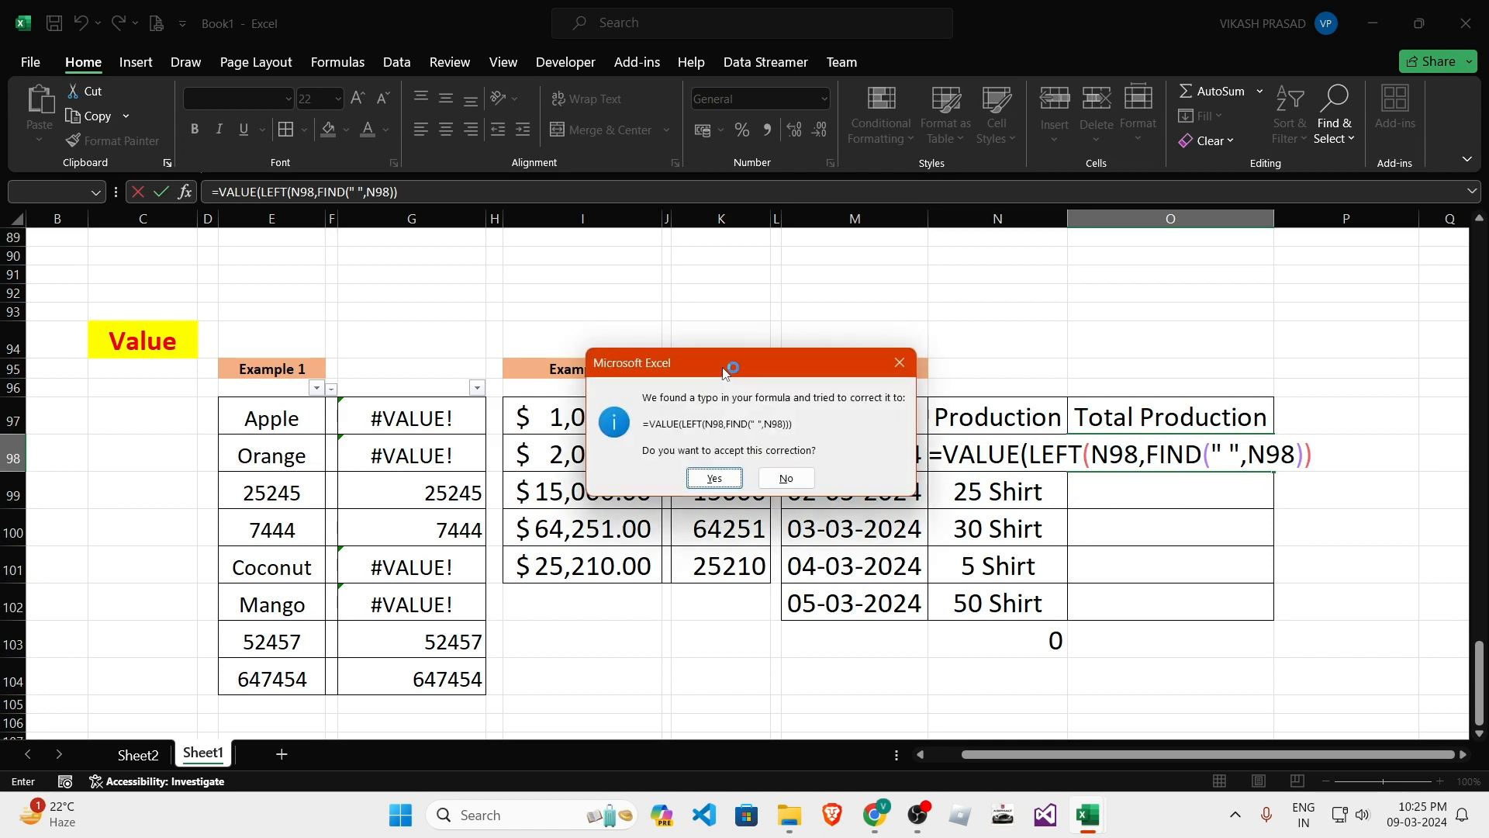
{"action": "key", "text": "Return"}
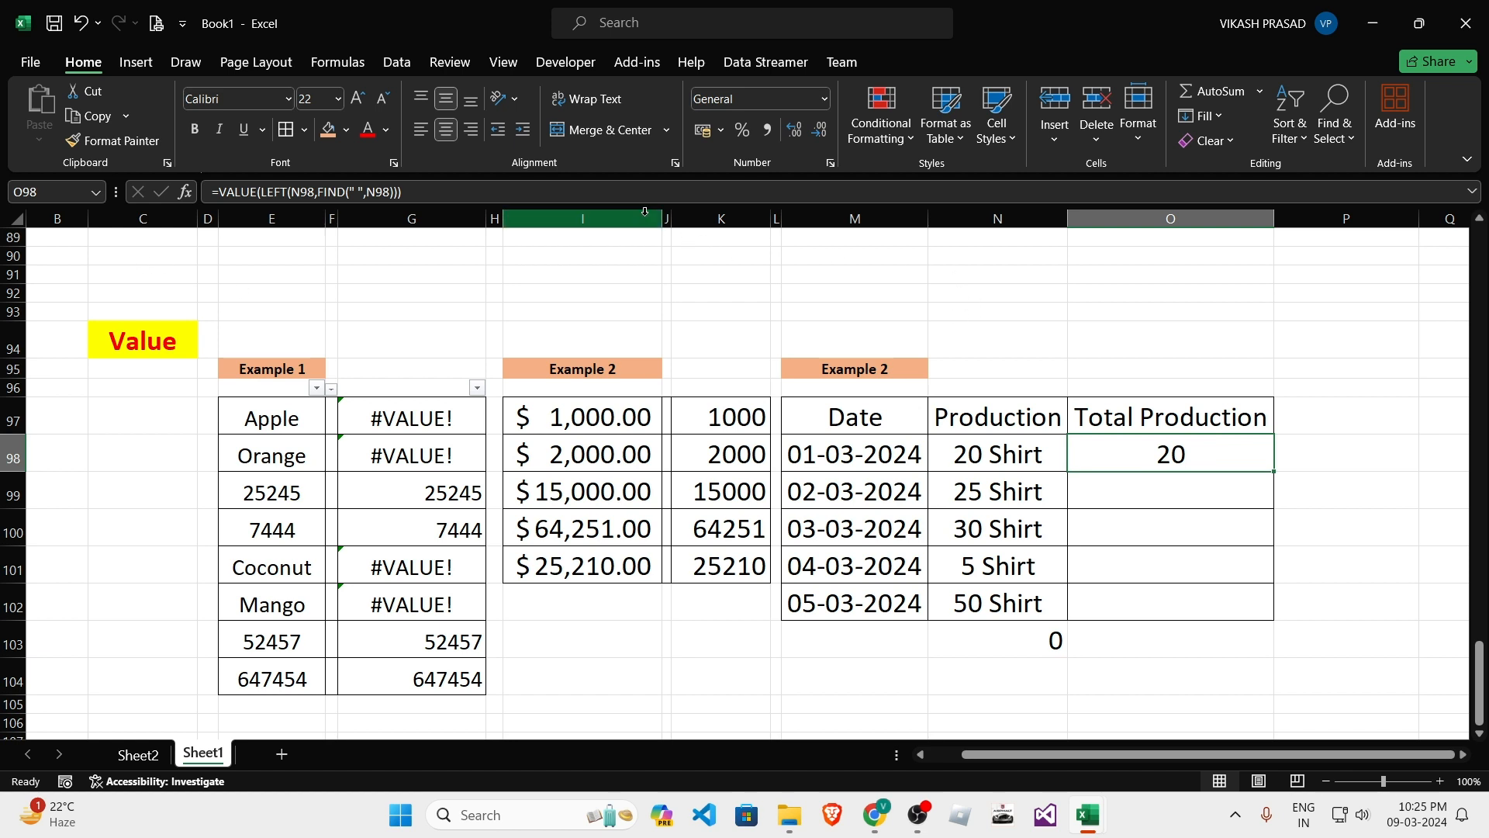
{"action": "key", "text": "F2"}
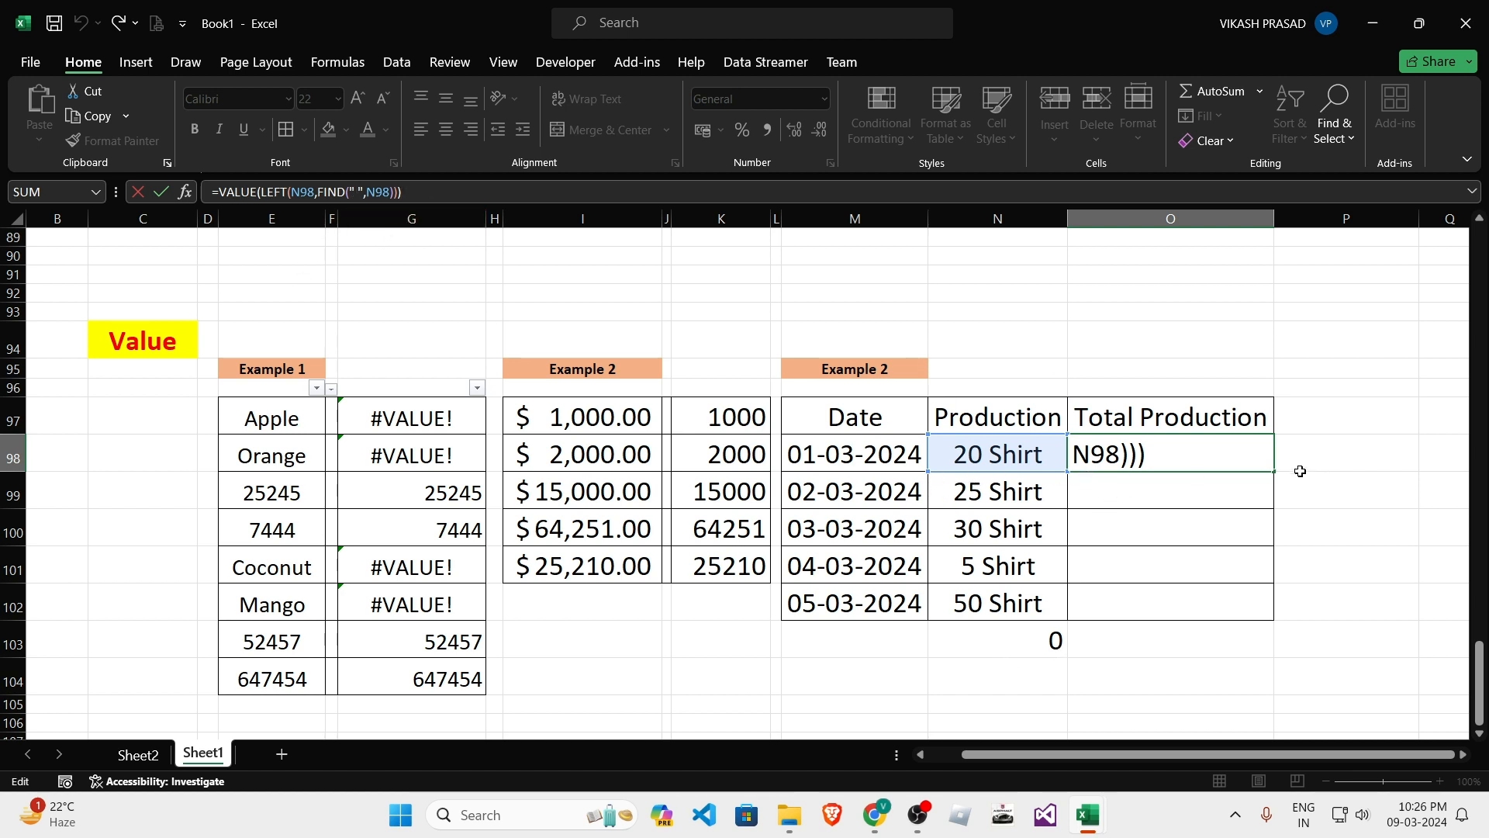
{"action": "key", "text": "Return"}
Change the Production entry for 03-03-2024 in N100 to Shirt 30, with the number after the text.
{"action": "left_click", "coordinate": [965, 499]}
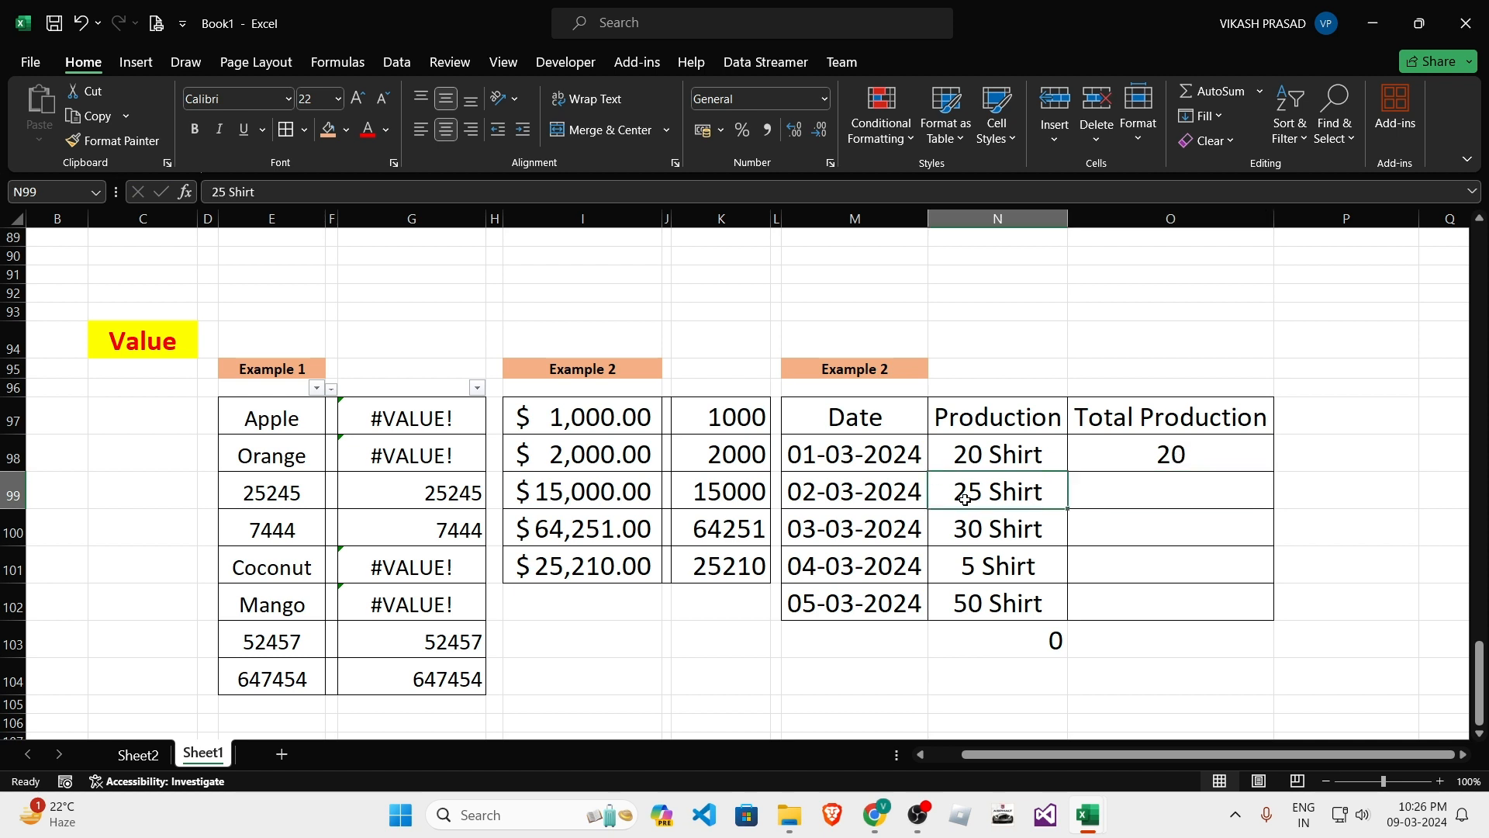
{"action": "left_click", "coordinate": [1027, 525]}
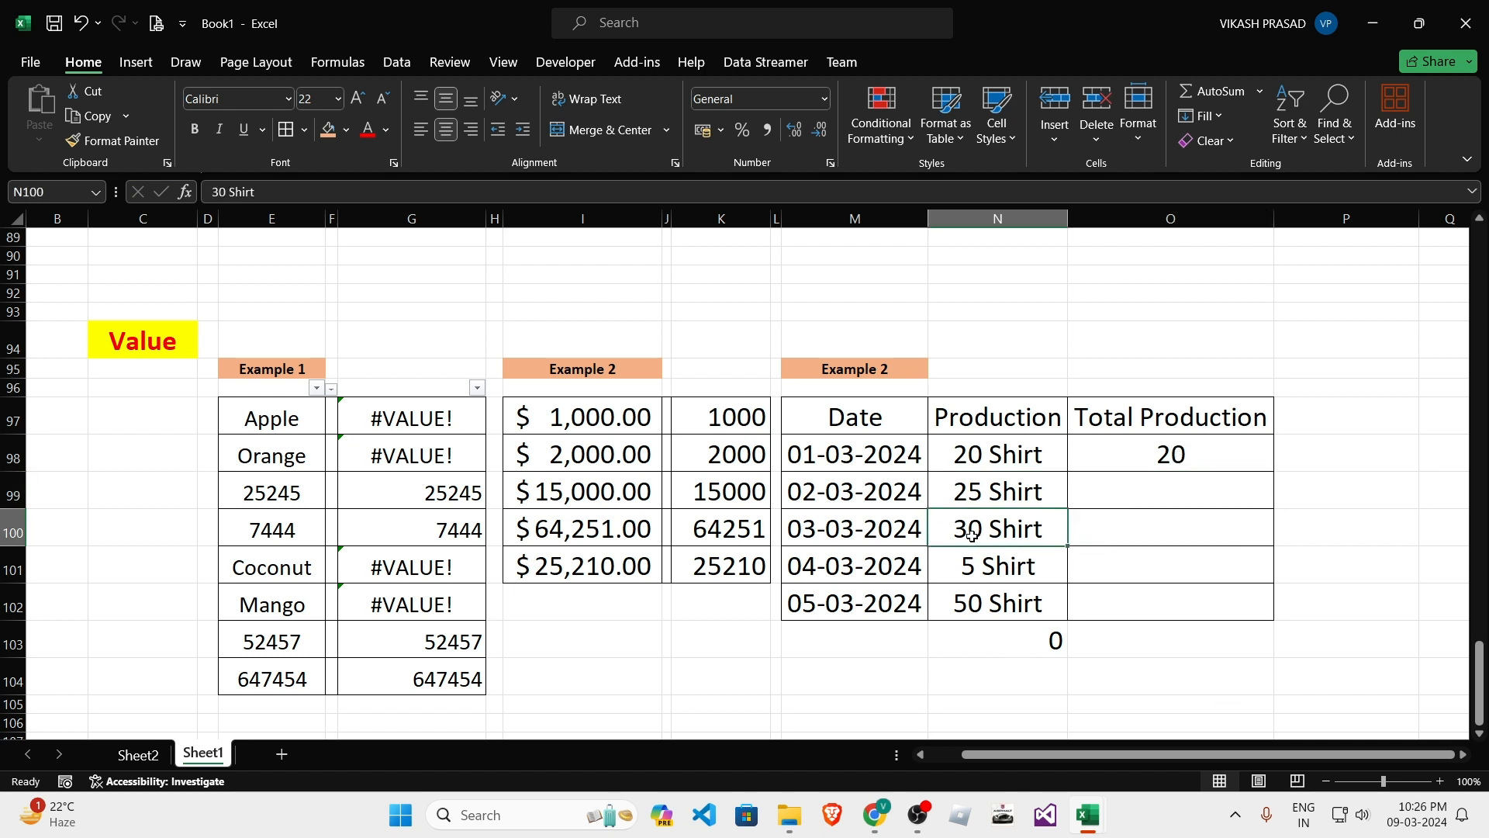
{"action": "double_click", "coordinate": [998, 529]}
{"action": "key", "text": "BackSpace"}
{"action": "key", "text": "BackSpace"}
{"action": "key", "text": "BackSpace"}
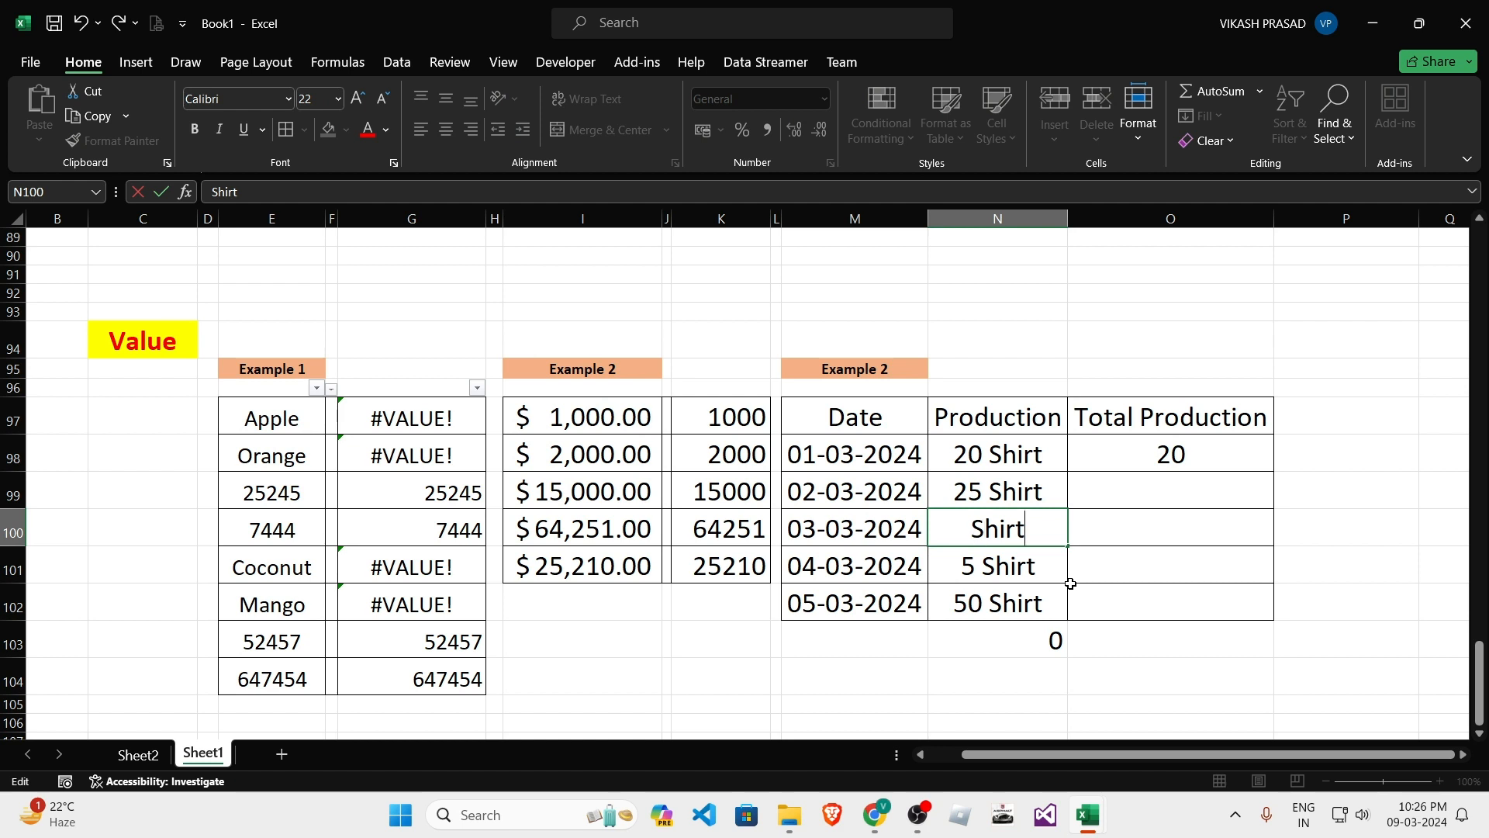
{"action": "type", "text": "30"}
{"action": "key", "text": "Return"}
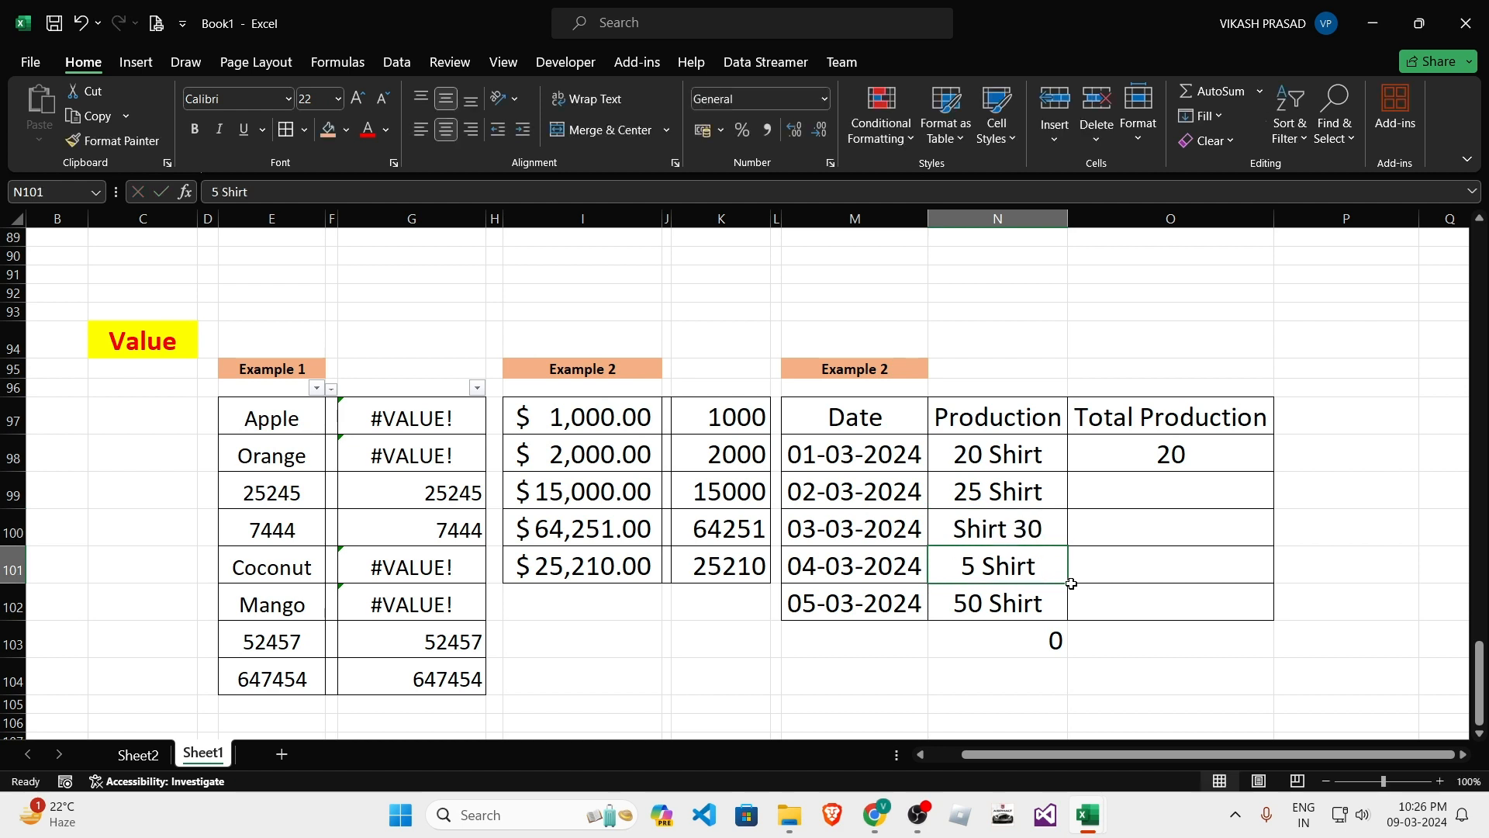
Fill the Total Production formula from O98 down through O102.
{"action": "left_click", "coordinate": [1194, 455]}
{"action": "left_click", "coordinate": [1277, 475]}
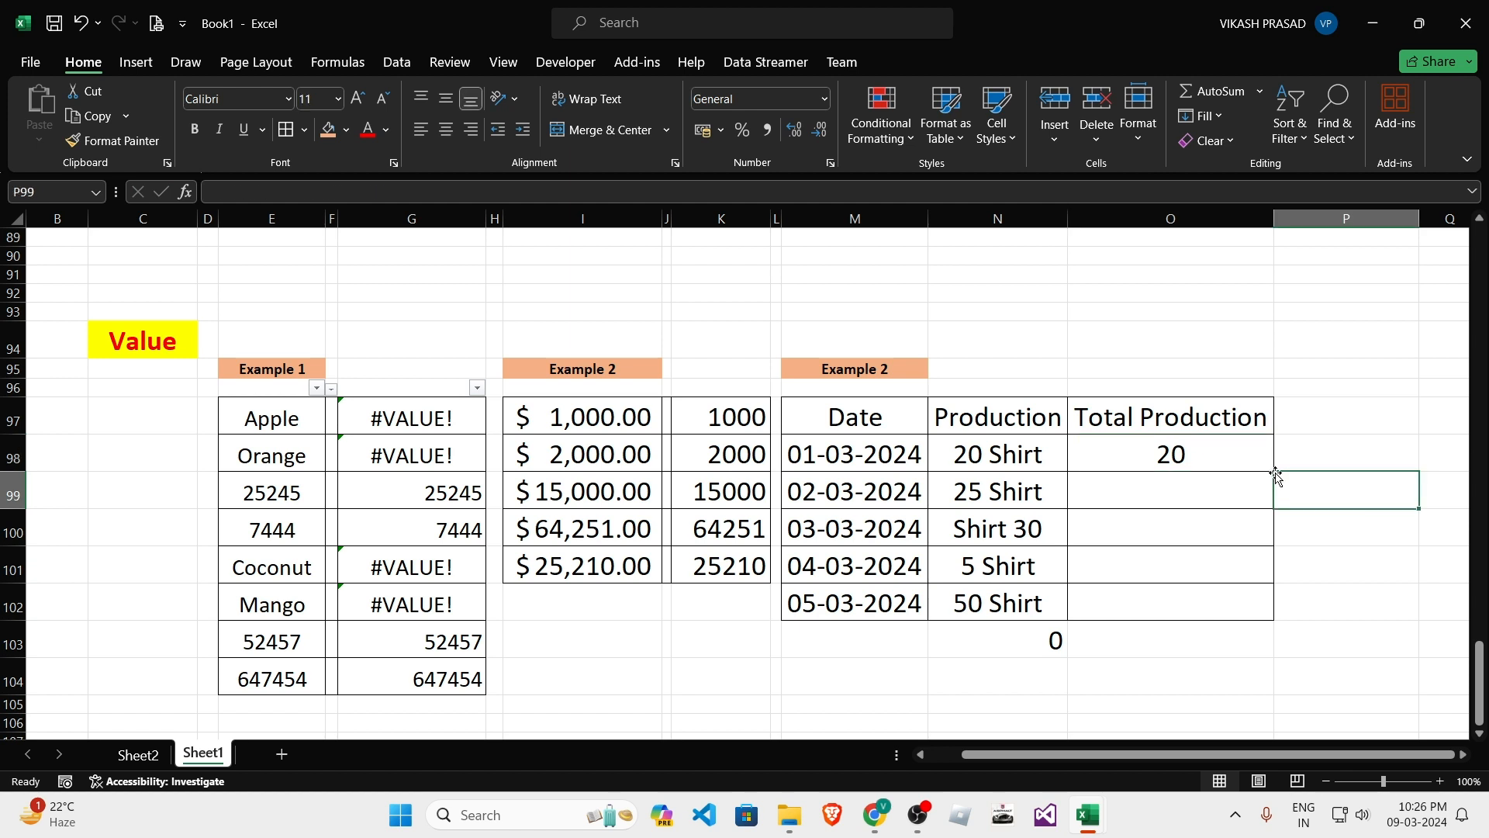
{"action": "left_click", "coordinate": [1264, 457]}
{"action": "left_click_drag", "start_coordinate": [1274, 472], "coordinate": [1273, 618]}
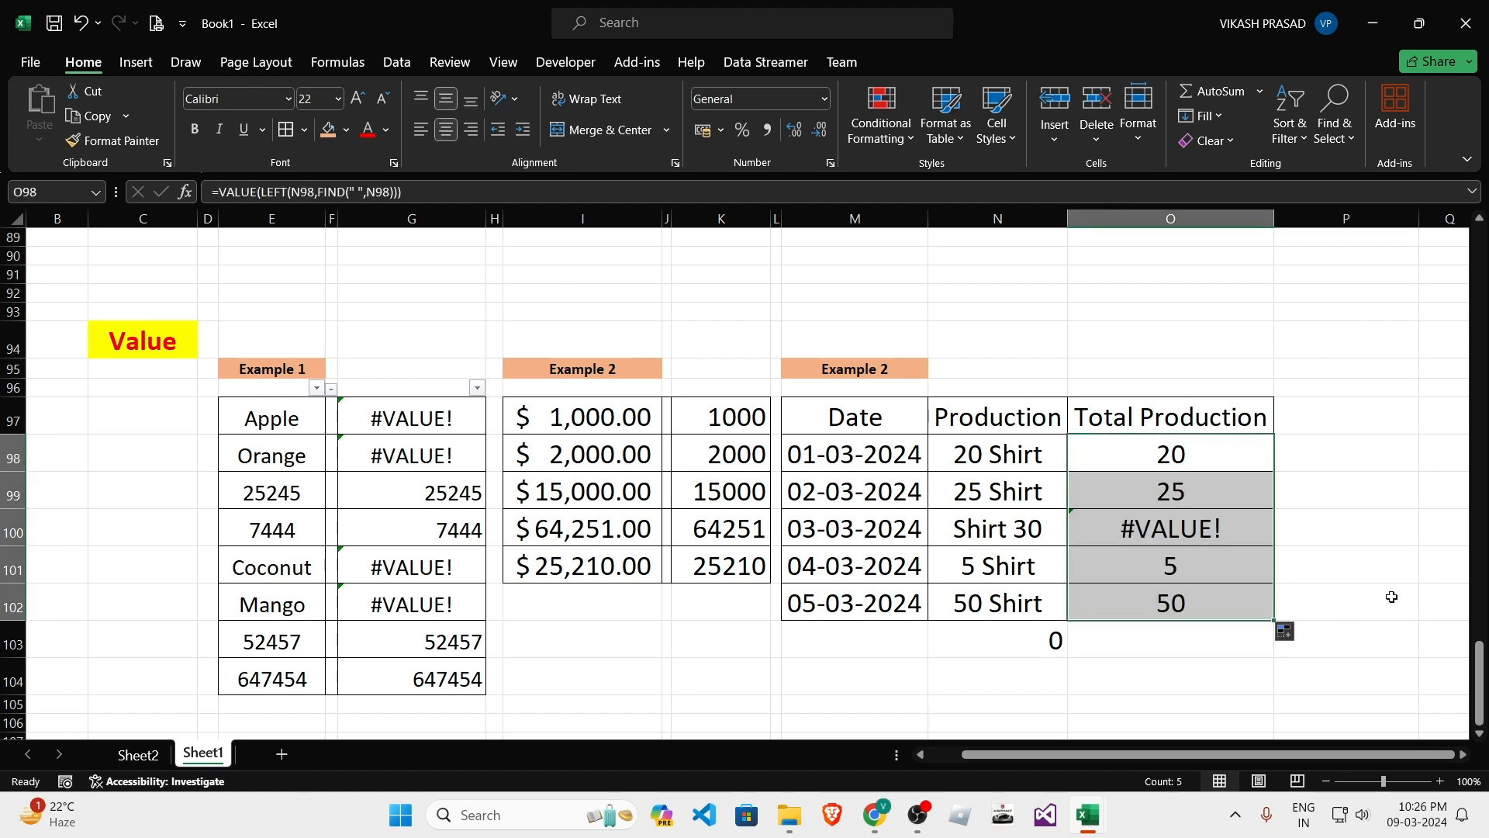
Compare the Total Production result in O100 with its Production entry in N100 and the neighbouring rows.
{"action": "left_click", "coordinate": [1156, 521]}
{"action": "left_click", "coordinate": [1004, 553]}
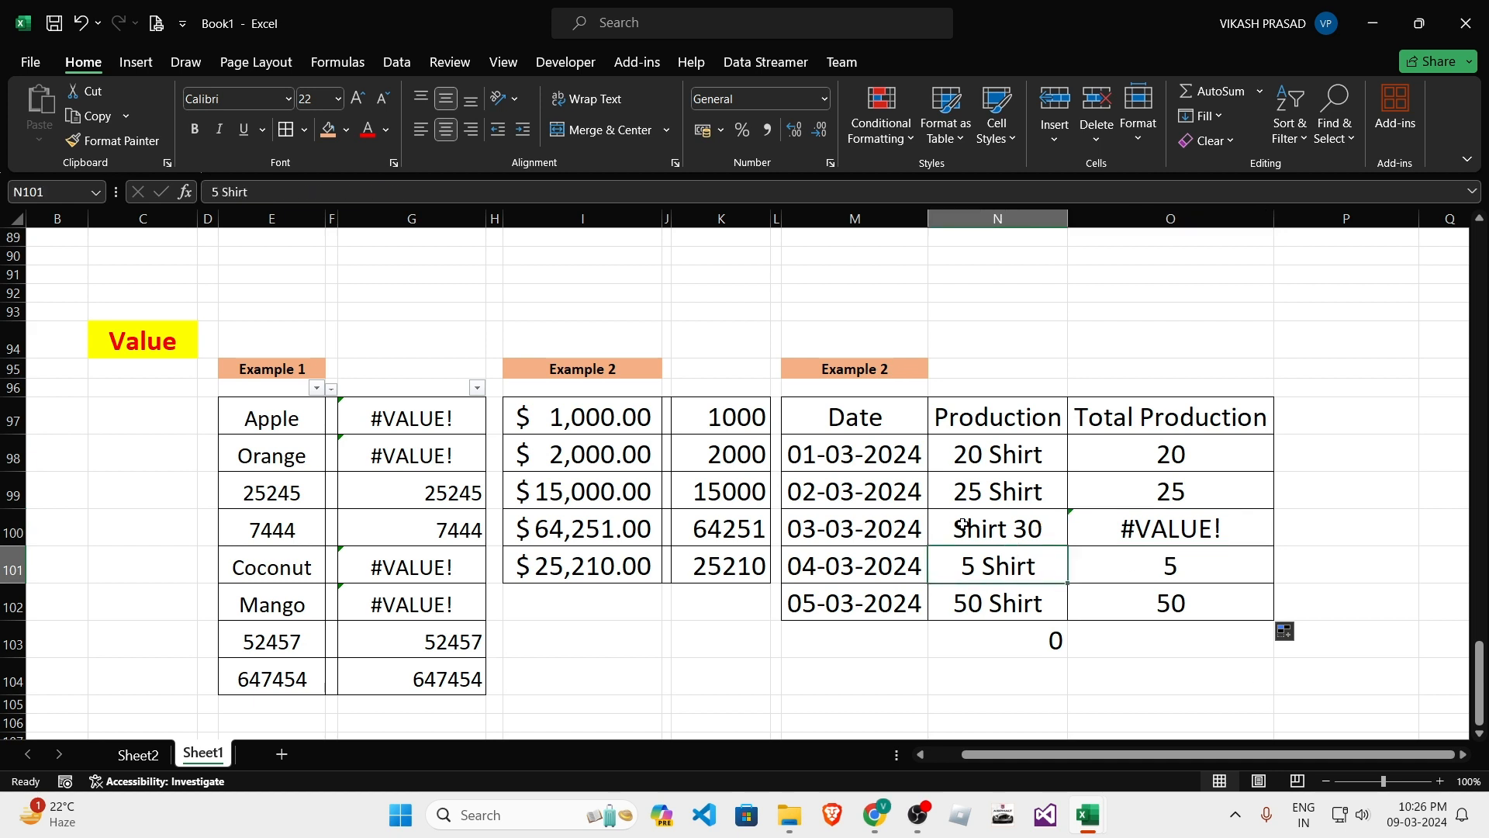
{"action": "left_click", "coordinate": [959, 504]}
{"action": "left_click", "coordinate": [977, 537]}
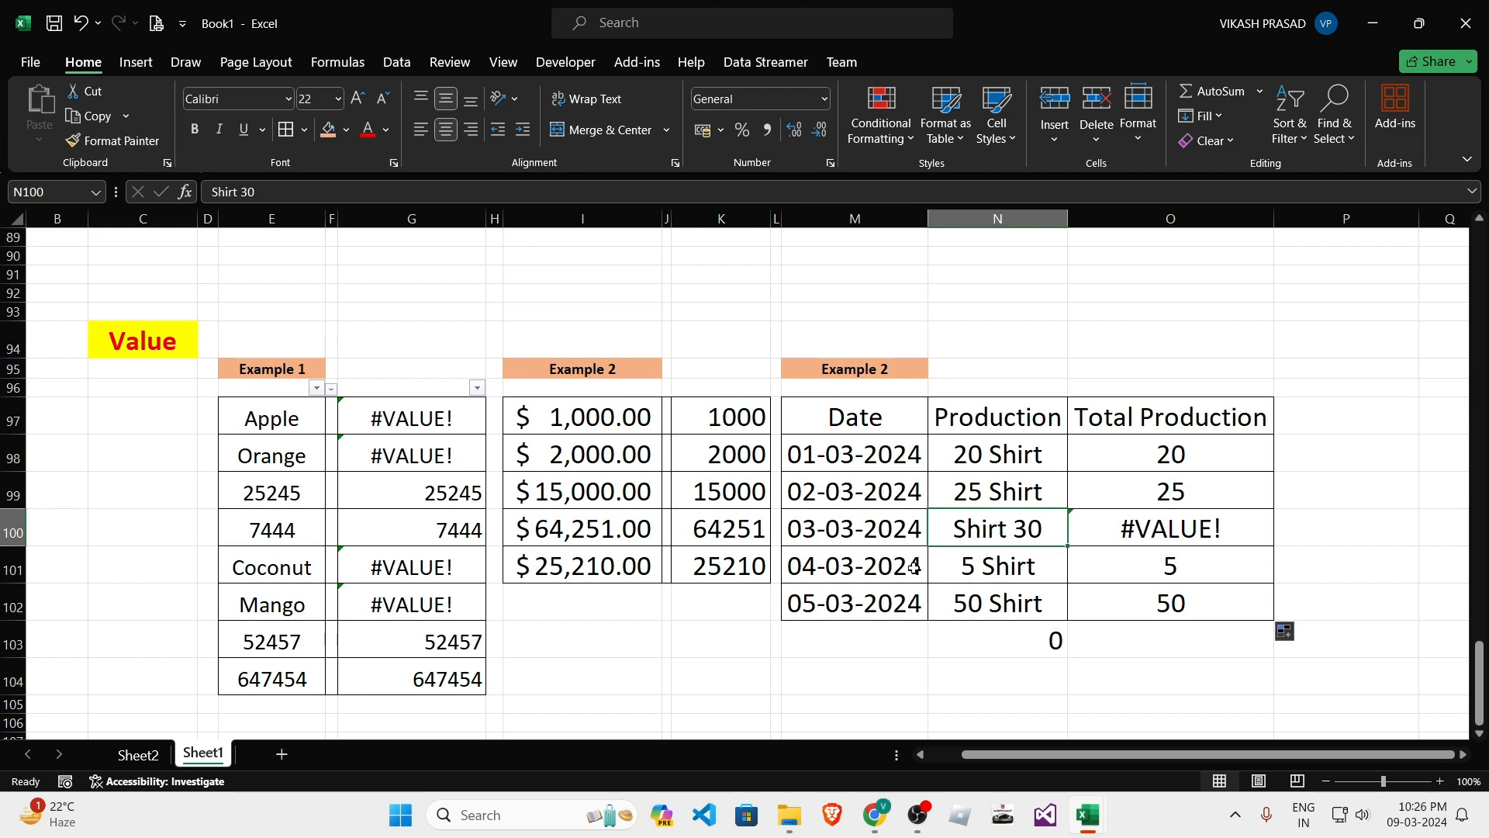
{"action": "left_click", "coordinate": [1200, 518]}
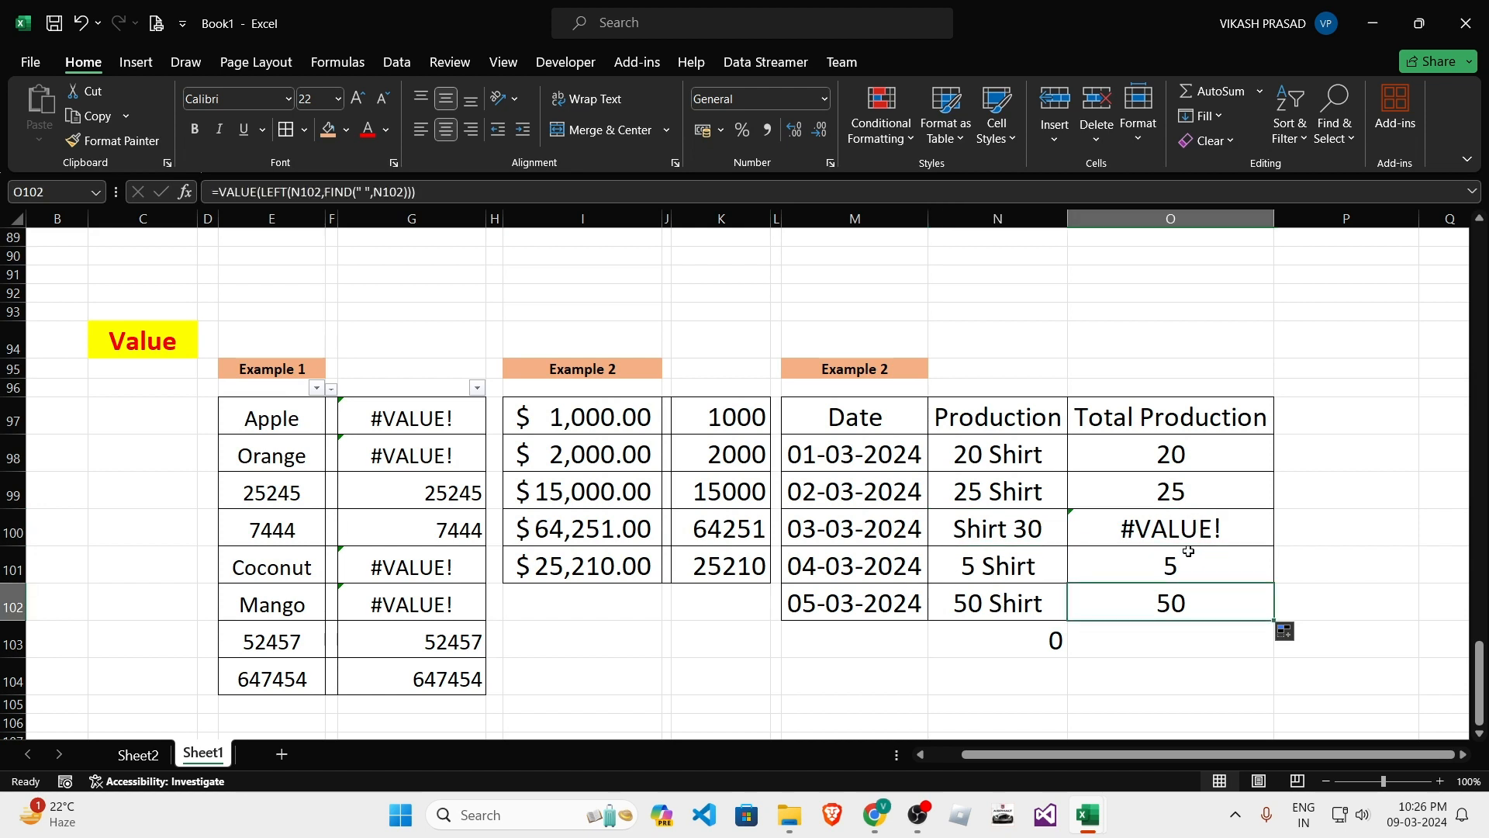
Copy the SUM formula from N103 into O103 to total the Total Production column, and check its range O98:O102.
{"action": "left_click", "coordinate": [1164, 644]}
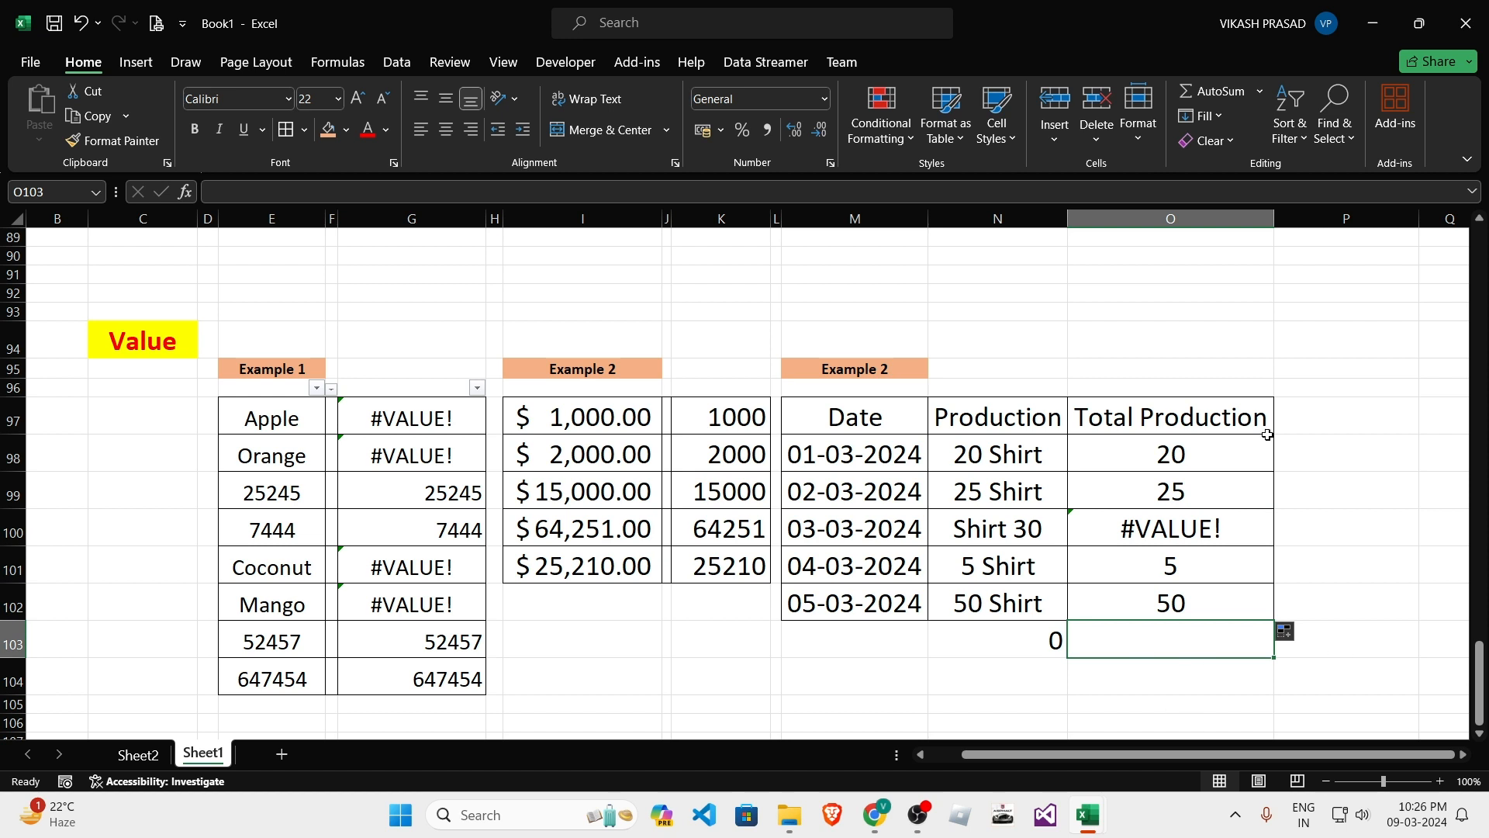
{"action": "key", "text": "Left"}
{"action": "key", "text": "ctrl+c"}
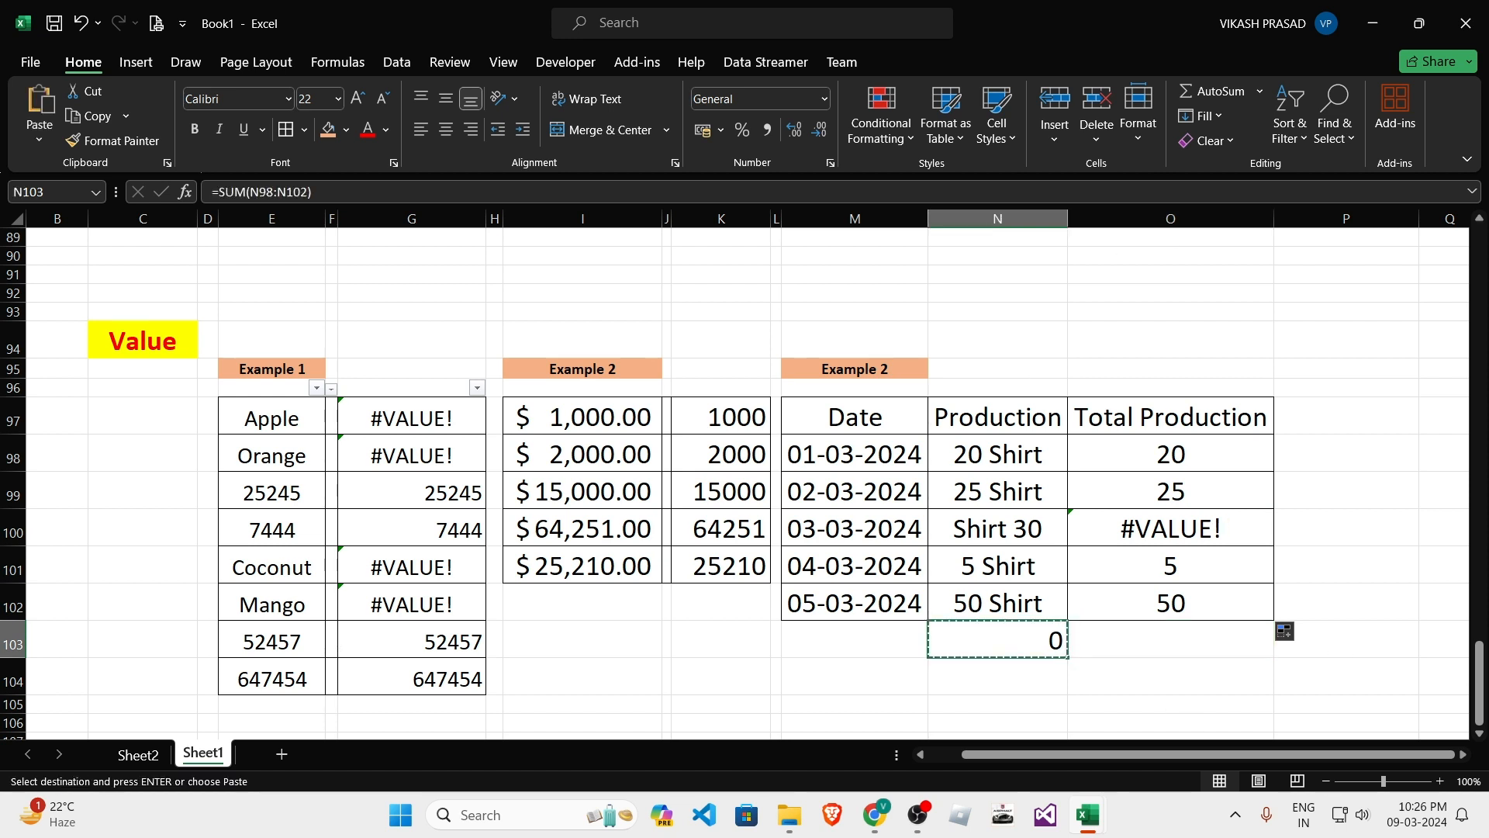
{"action": "key", "text": "Right"}
{"action": "key", "text": "Return"}
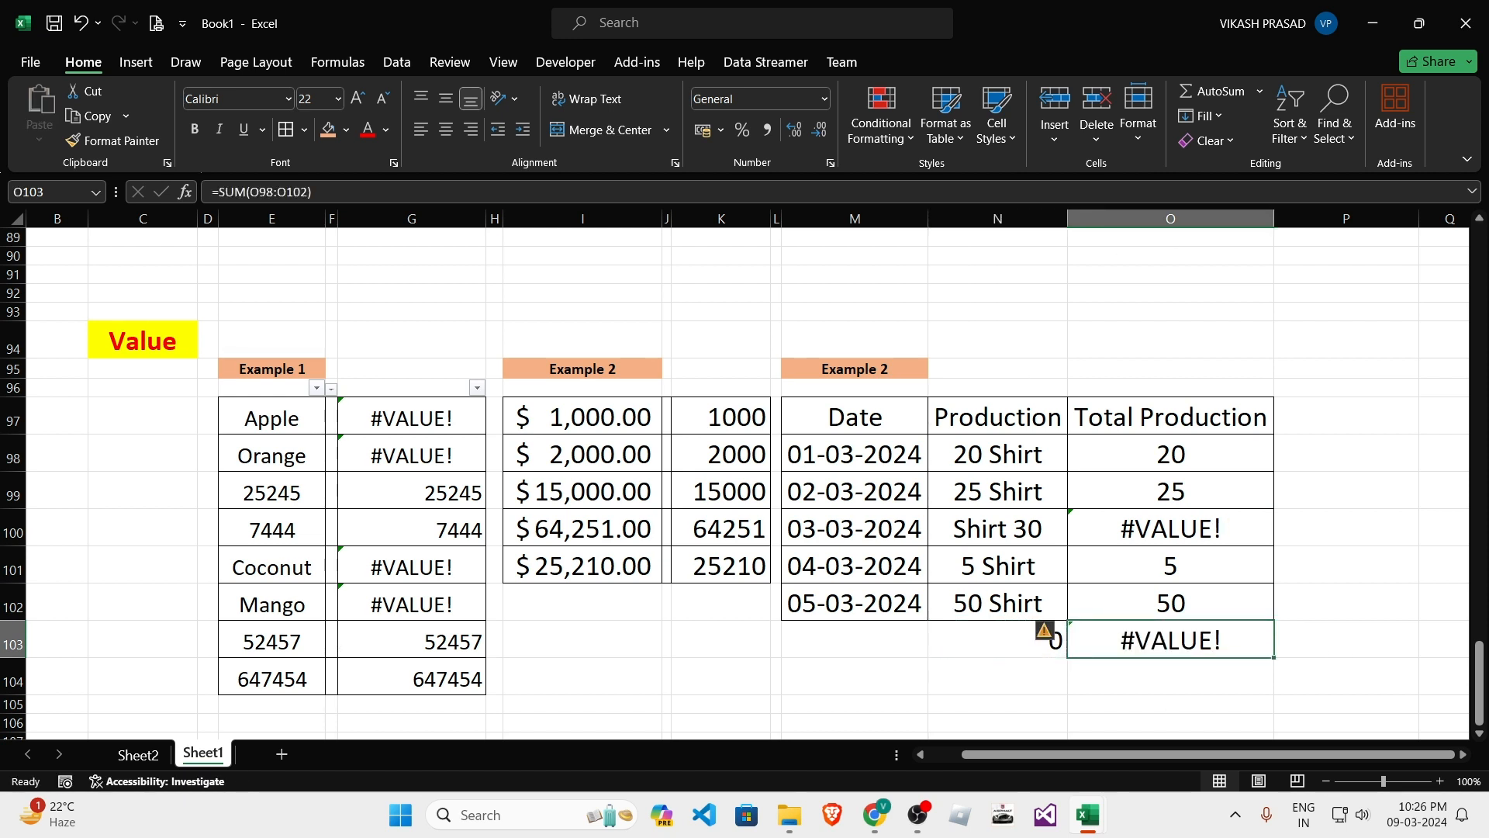
{"action": "double_click", "coordinate": [1170, 648]}
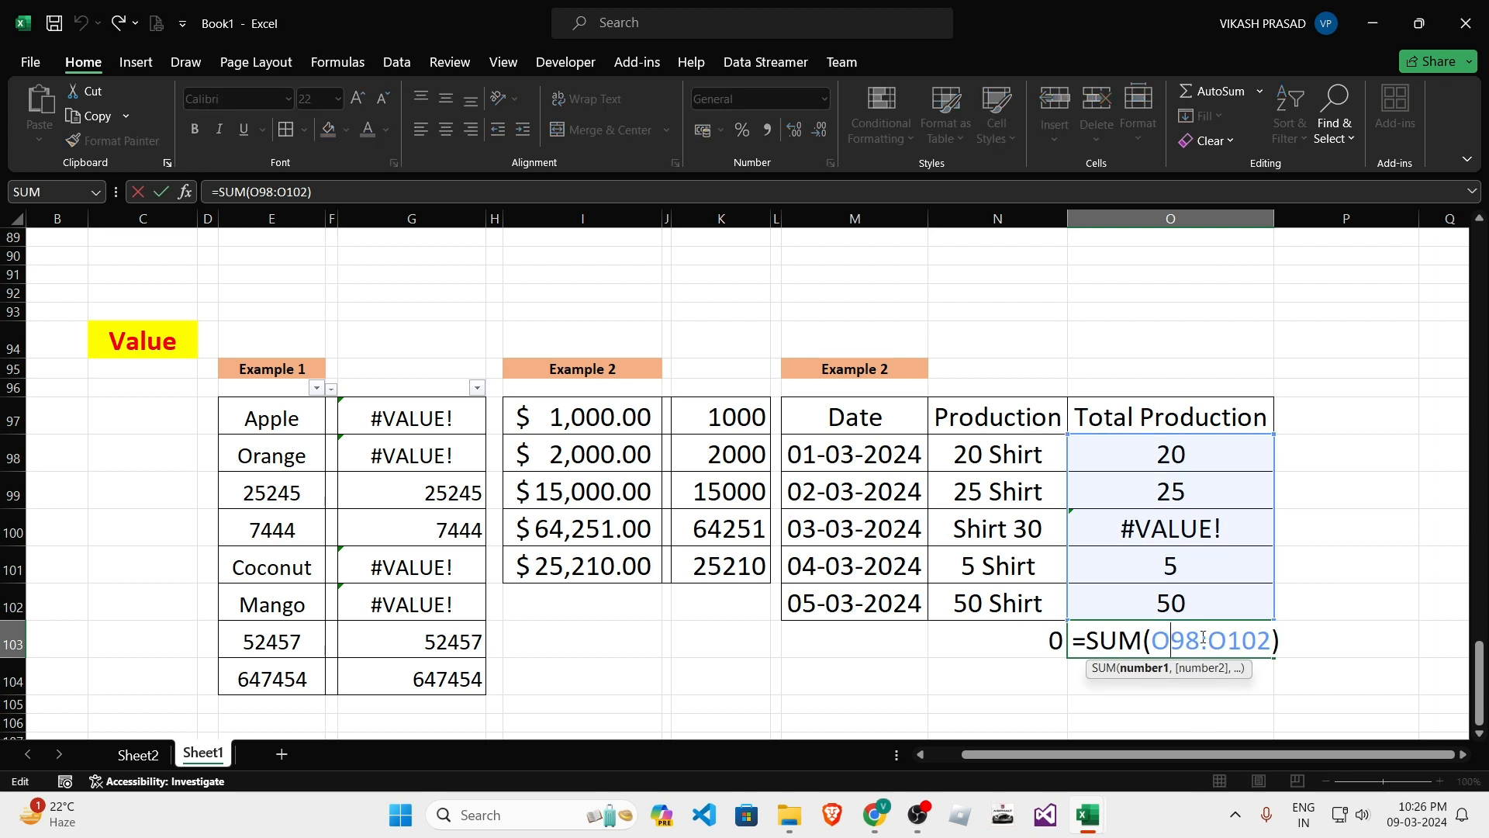
{"action": "key", "text": "Escape"}
Change the Production entry for 03-03-2024 in N100 to 30 Shirt, with the number before the text.
{"action": "left_click", "coordinate": [1012, 543]}
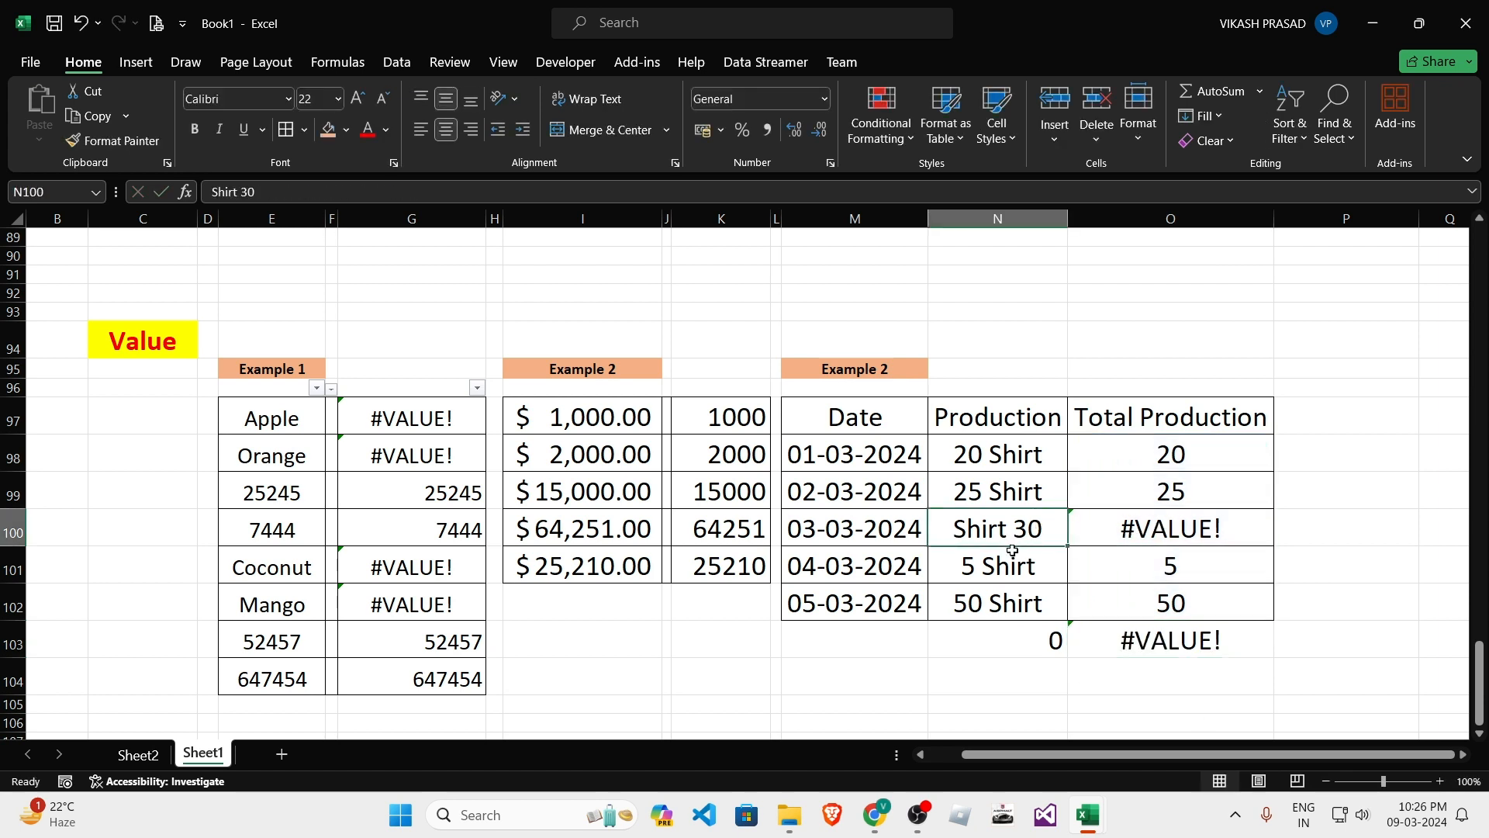
{"action": "left_click", "coordinate": [1072, 544]}
{"action": "double_click", "coordinate": [1052, 537]}
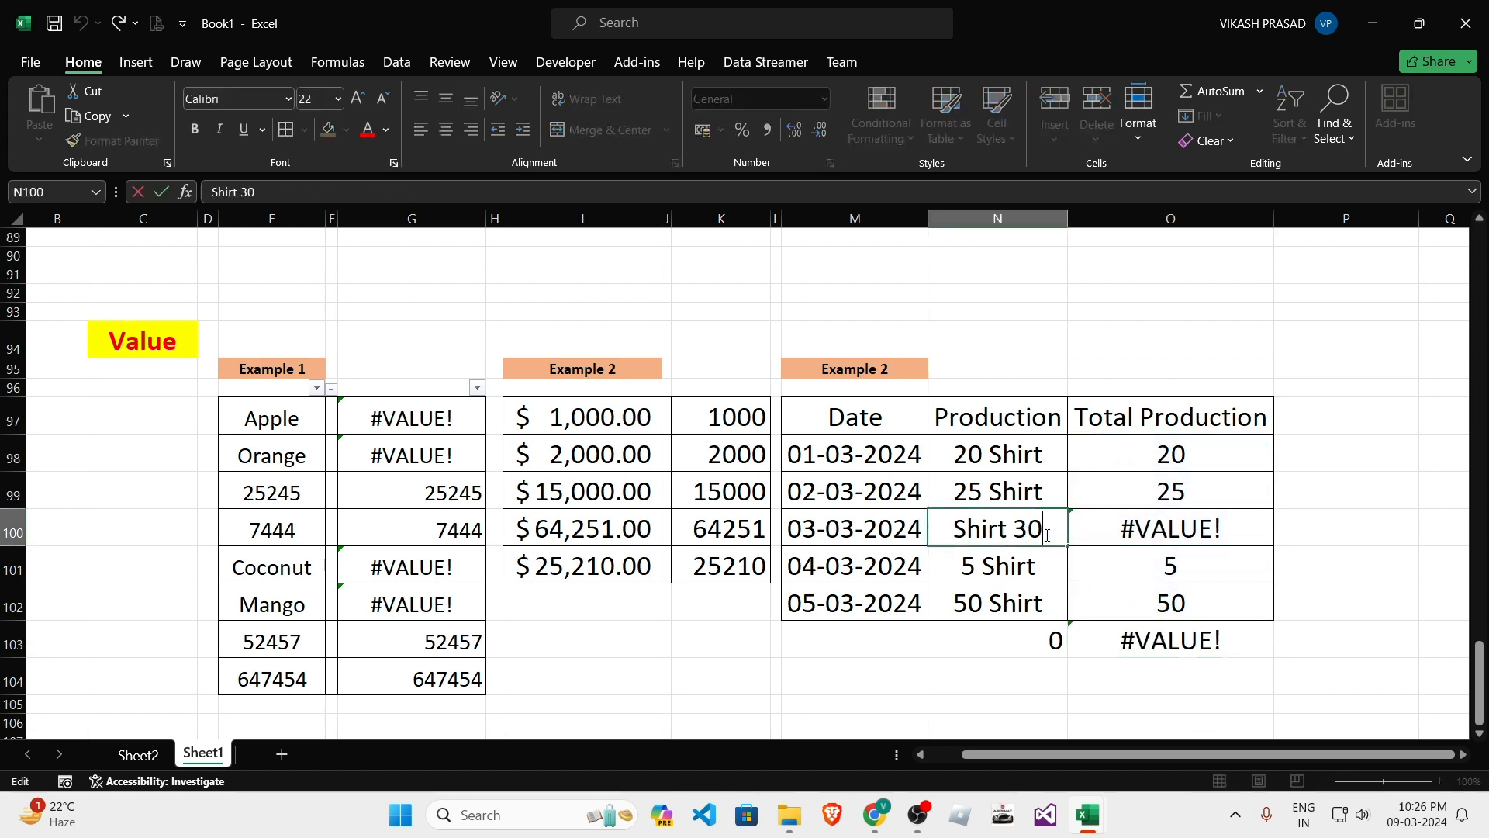
{"action": "key", "text": "BackSpace"}
{"action": "key", "text": "BackSpace"}
{"action": "key", "text": "BackSpace"}
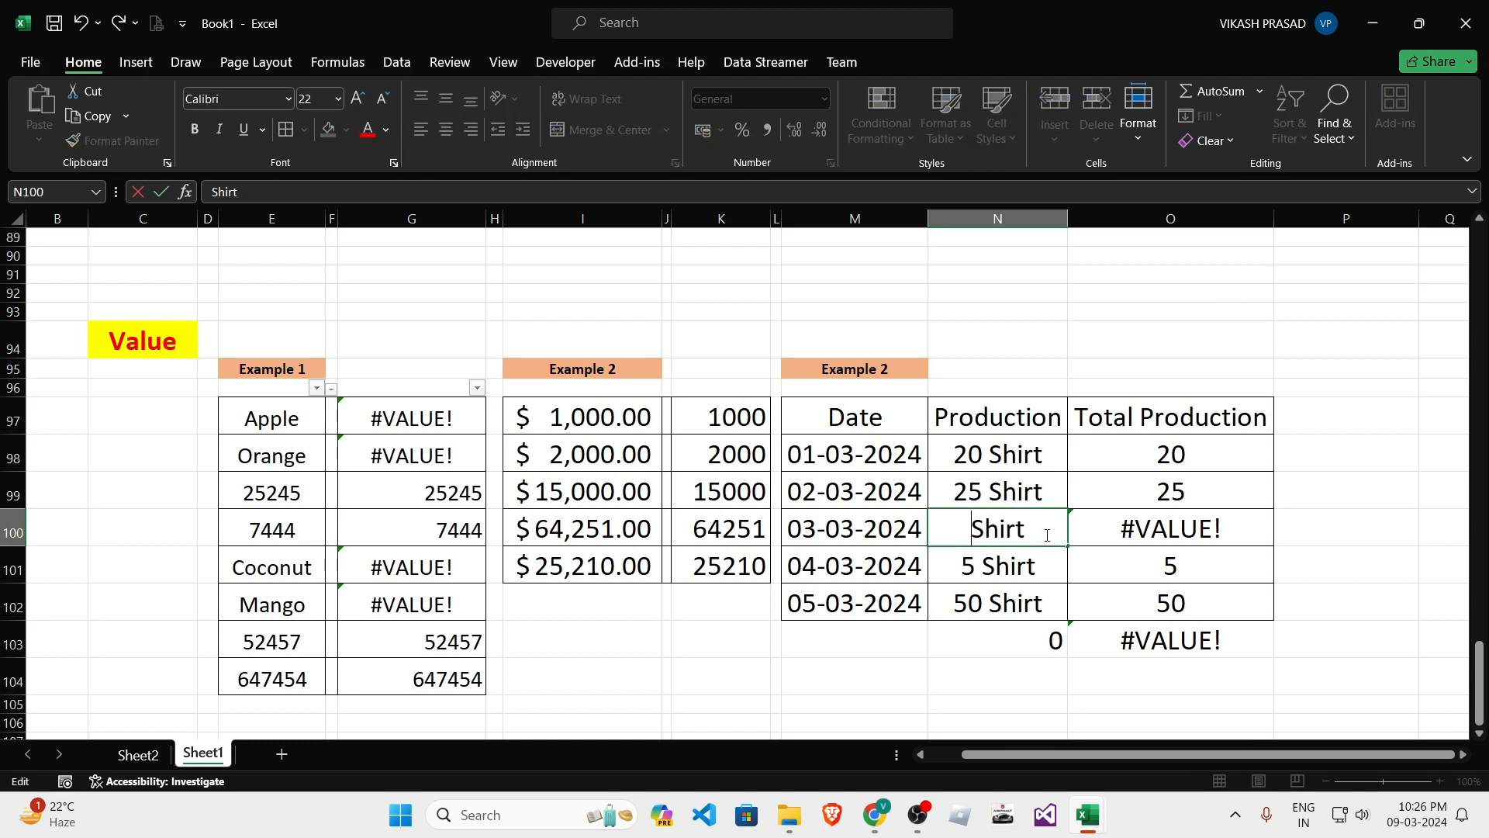
{"action": "type", "text": "30"}
{"action": "key", "text": "Return"}
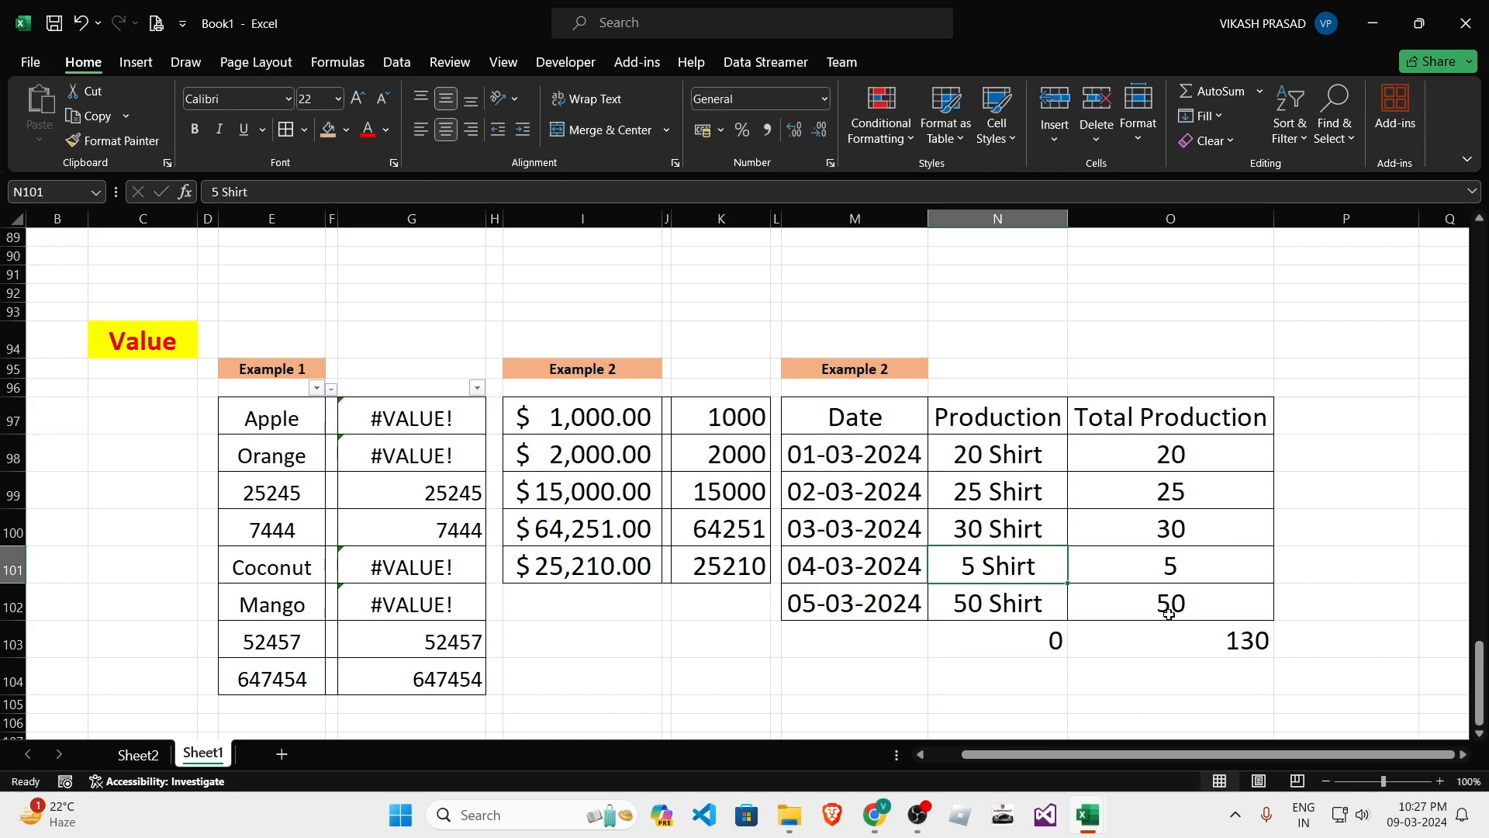
Check the total in O103 against the extracted values in O98:O102 and their dates.
{"action": "left_click", "coordinate": [1189, 646]}
{"action": "left_click_drag", "start_coordinate": [1153, 462], "coordinate": [1163, 598]}
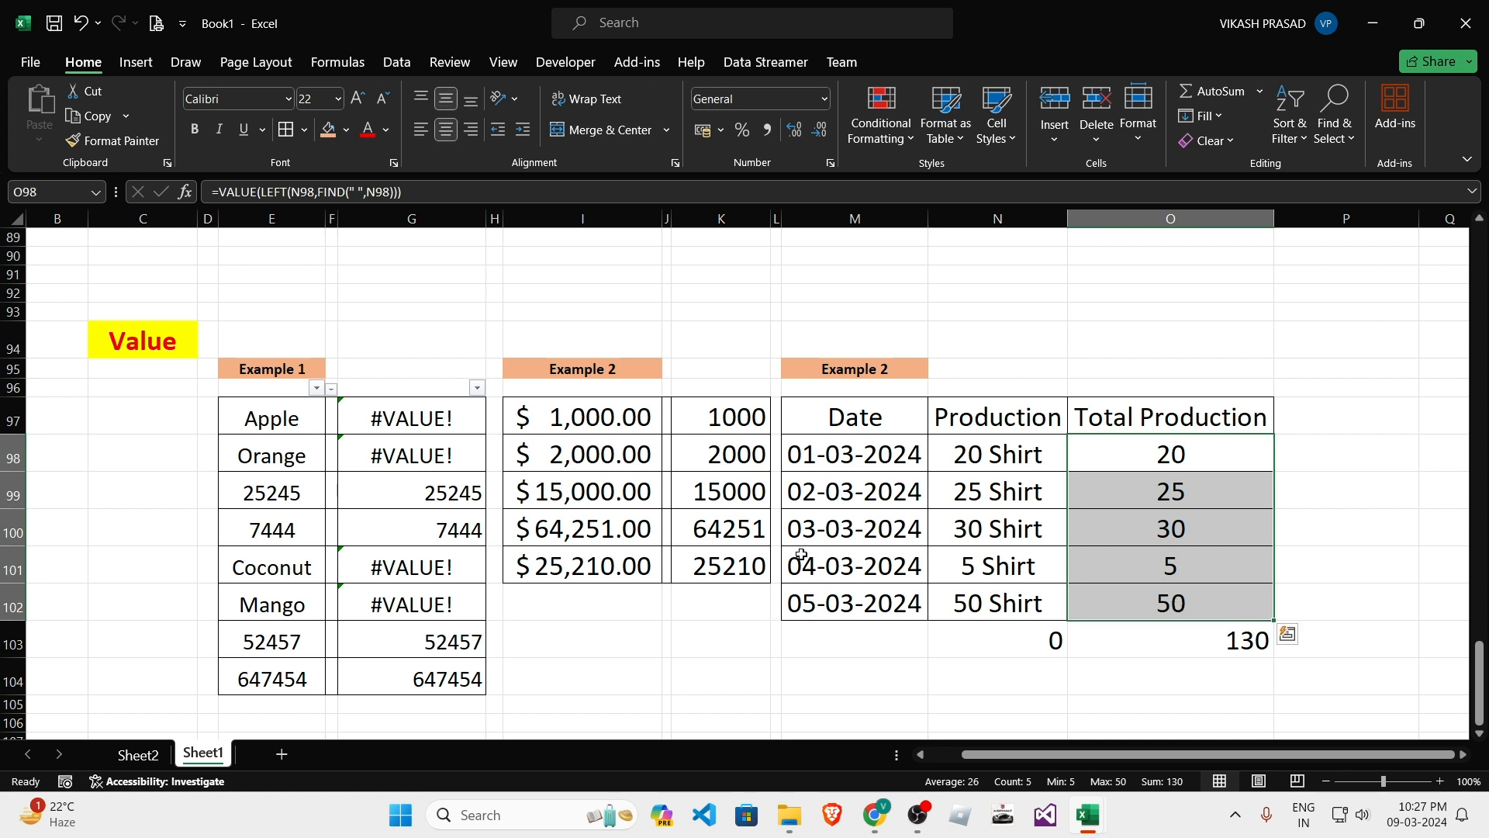
{"action": "left_click_drag", "start_coordinate": [834, 489], "coordinate": [840, 602]}
{"action": "left_click", "coordinate": [1224, 645]}
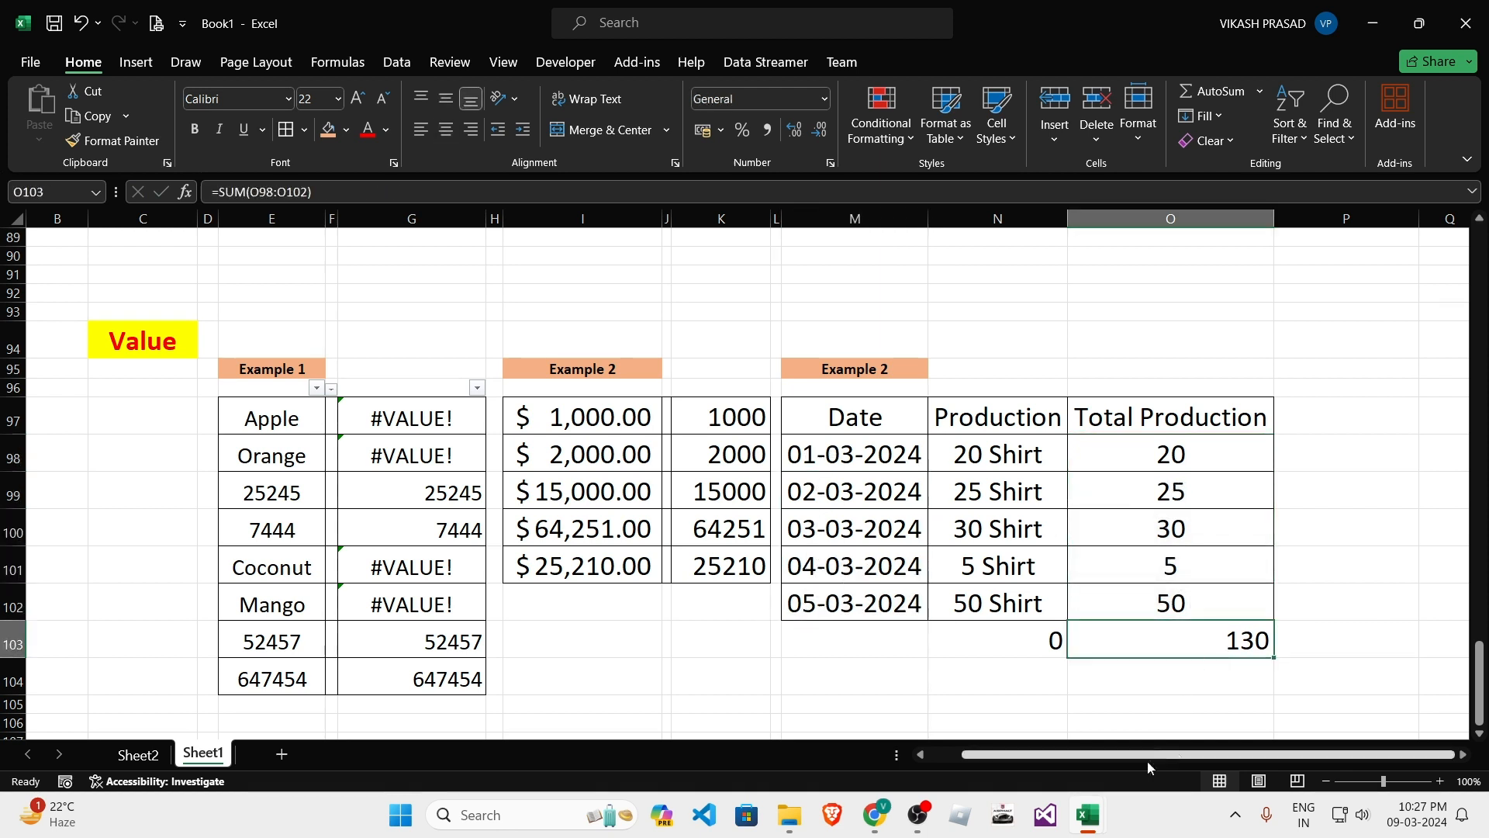
Center the two totals in N103:O103 horizontally.
{"action": "left_click_drag", "start_coordinate": [1140, 622], "coordinate": [975, 626]}
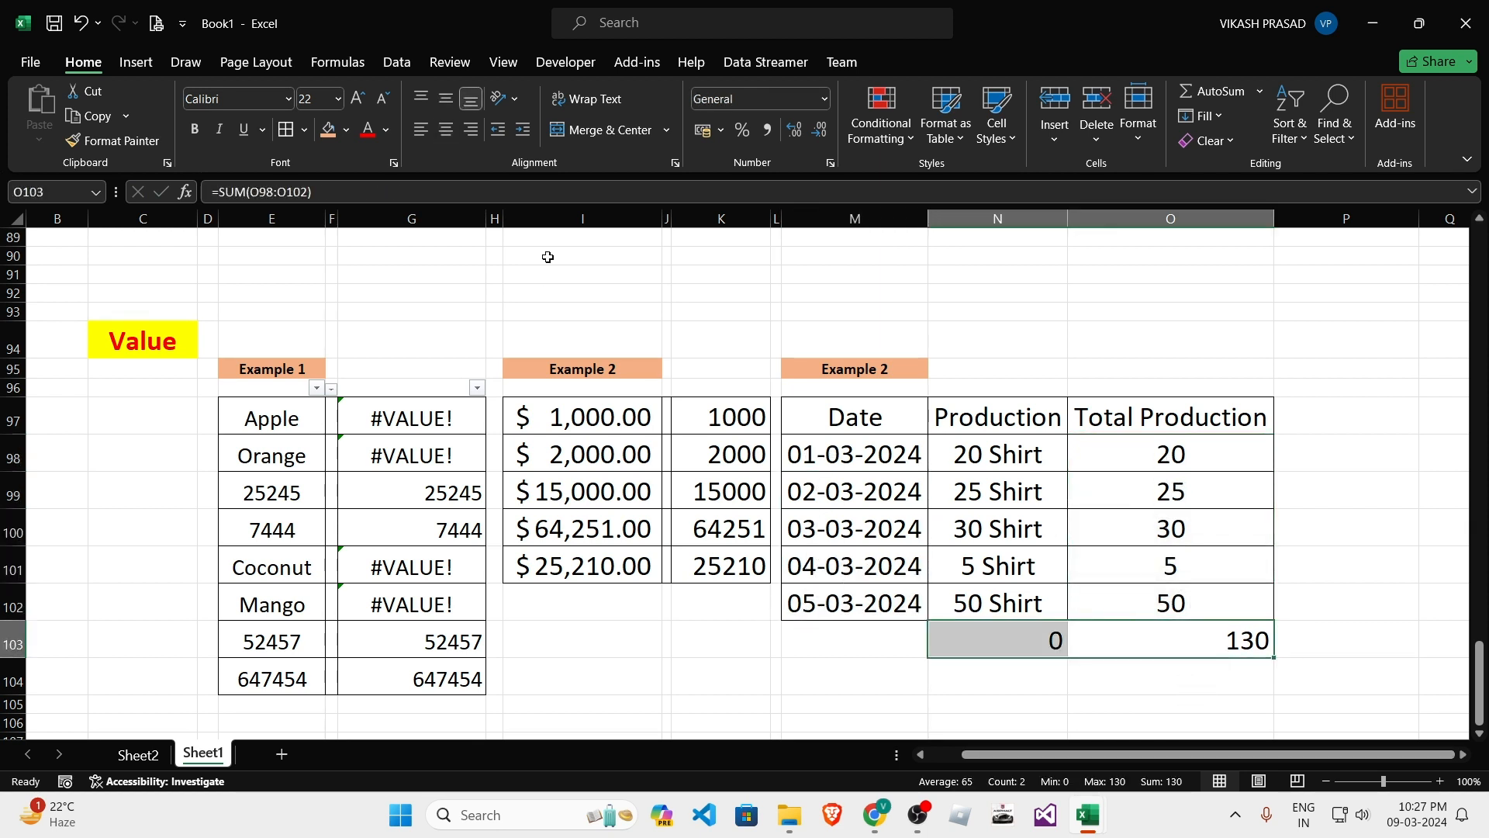
{"action": "left_click", "coordinate": [452, 135]}
{"action": "left_click", "coordinate": [1156, 521]}
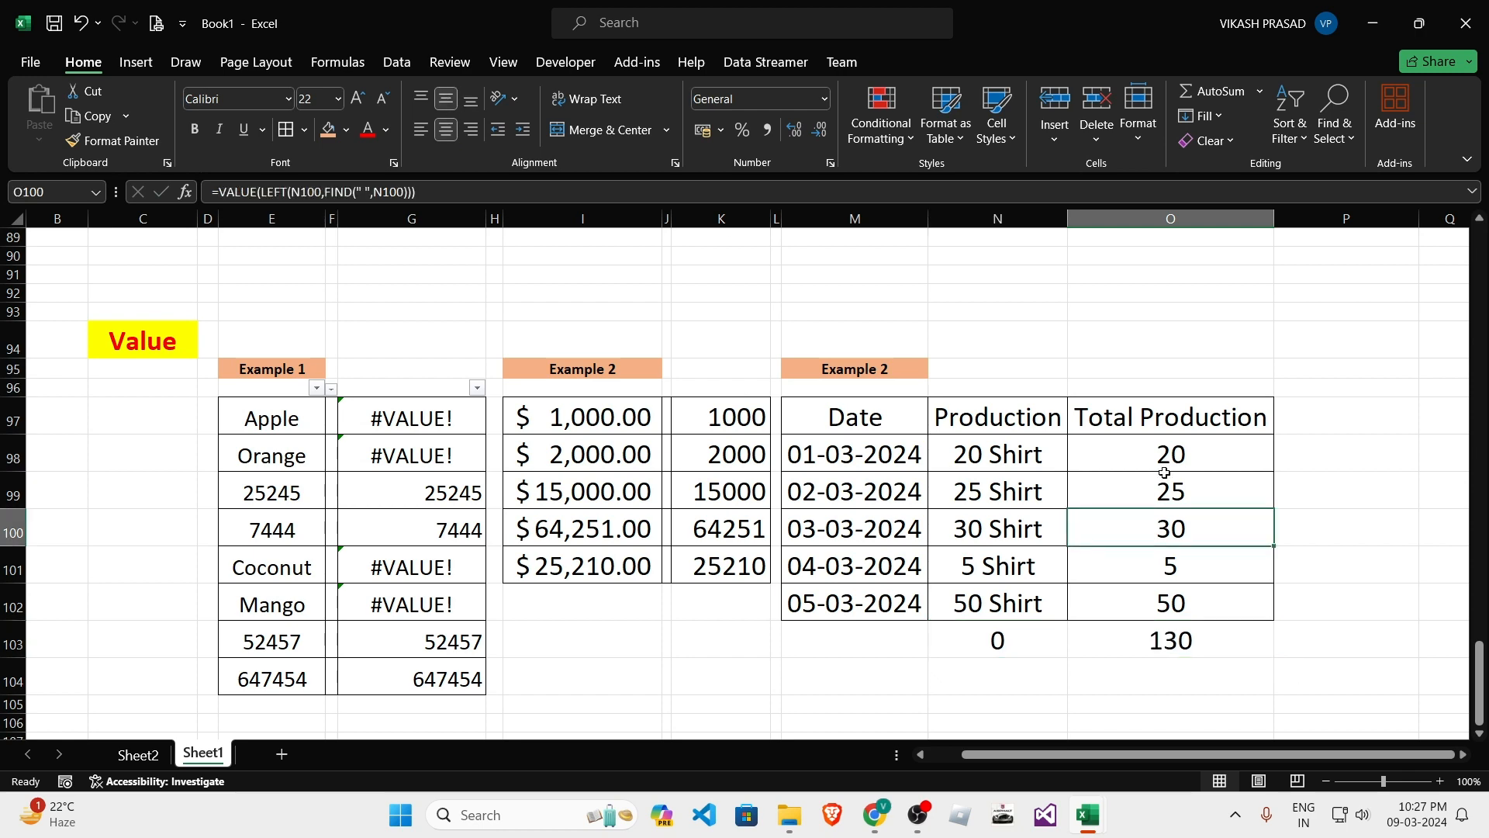
Revisit the Text example on Sheet2 and return to the Total Production results on Sheet1.
{"action": "left_click", "coordinate": [1163, 463]}
{"action": "left_click", "coordinate": [140, 754]}
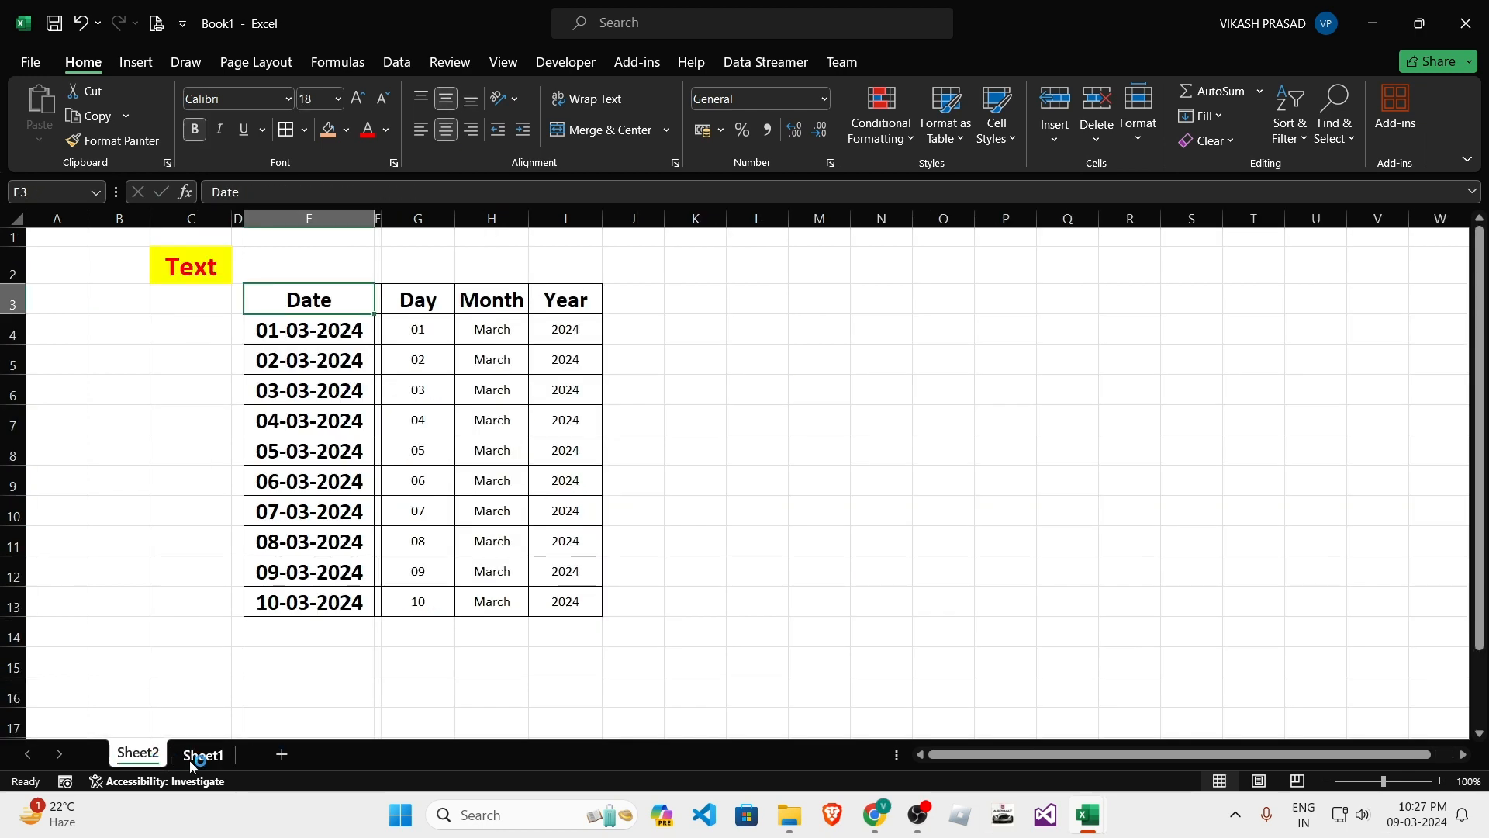
{"action": "left_click", "coordinate": [202, 753]}
{"action": "left_click", "coordinate": [1147, 571]}
{"action": "left_click", "coordinate": [1160, 442]}
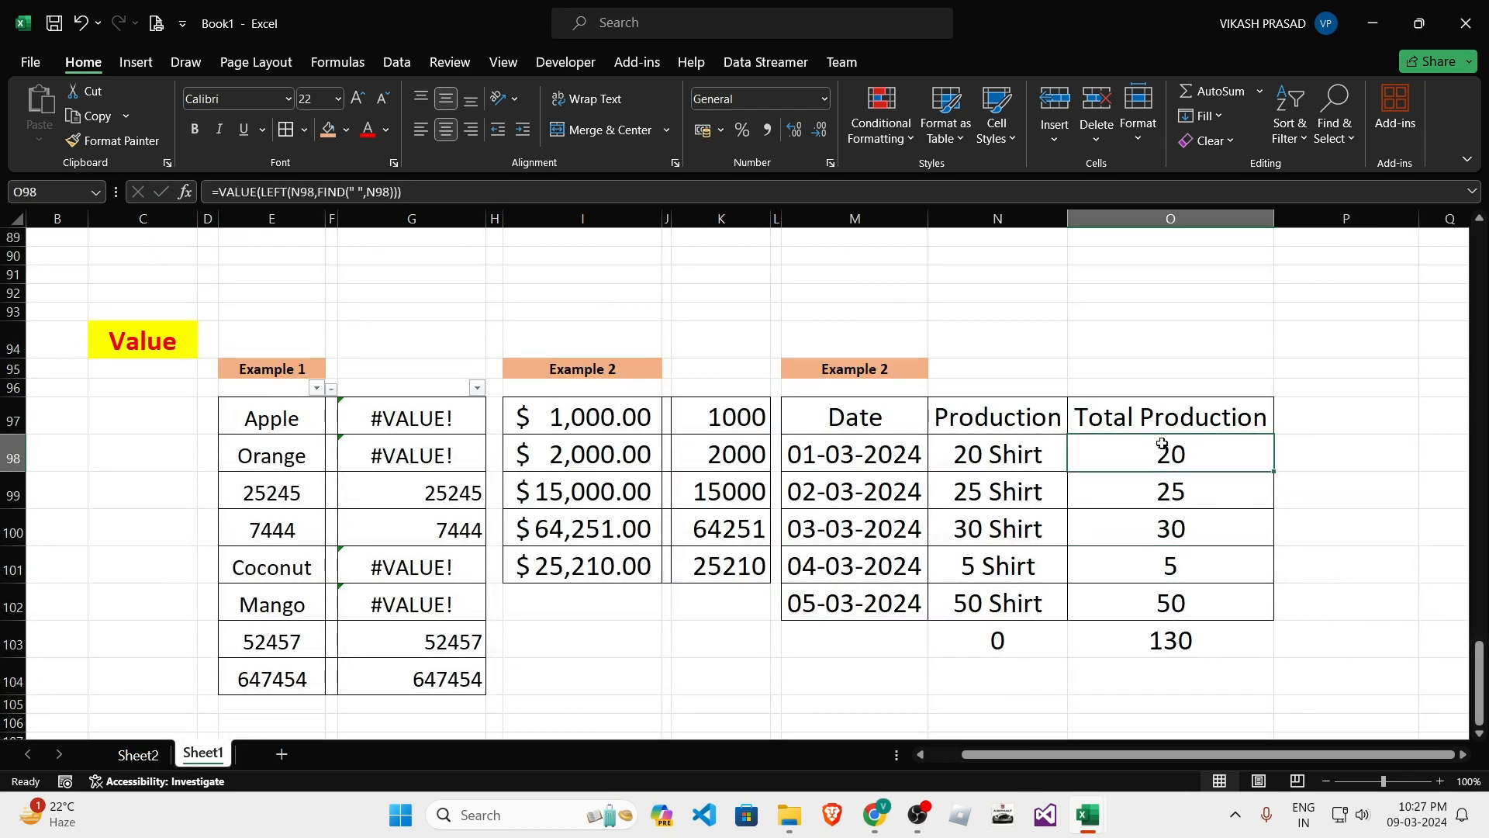
{"action": "left_click_drag", "start_coordinate": [1160, 442], "coordinate": [1167, 644]}
Review the three Value examples on Sheet1, comparing the mixed text list, the dollar amounts and the production table with their results.
{"action": "left_click", "coordinate": [941, 412]}
{"action": "left_click", "coordinate": [1112, 454]}
{"action": "left_click", "coordinate": [656, 535]}
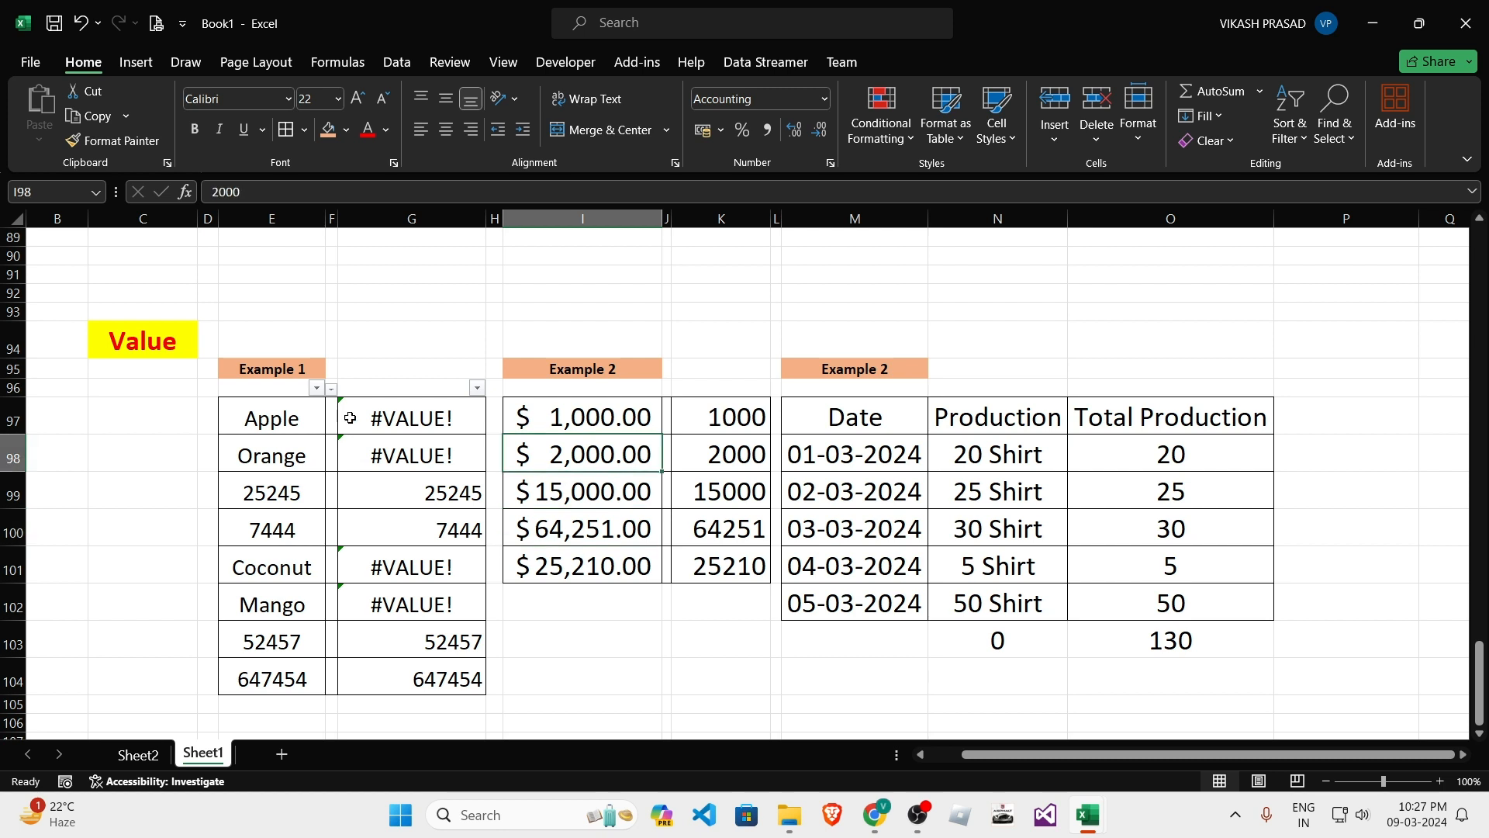
{"action": "left_click_drag", "start_coordinate": [349, 417], "coordinate": [392, 701]}
{"action": "left_click", "coordinate": [1140, 454]}
{"action": "left_click_drag", "start_coordinate": [1145, 518], "coordinate": [1126, 629]}
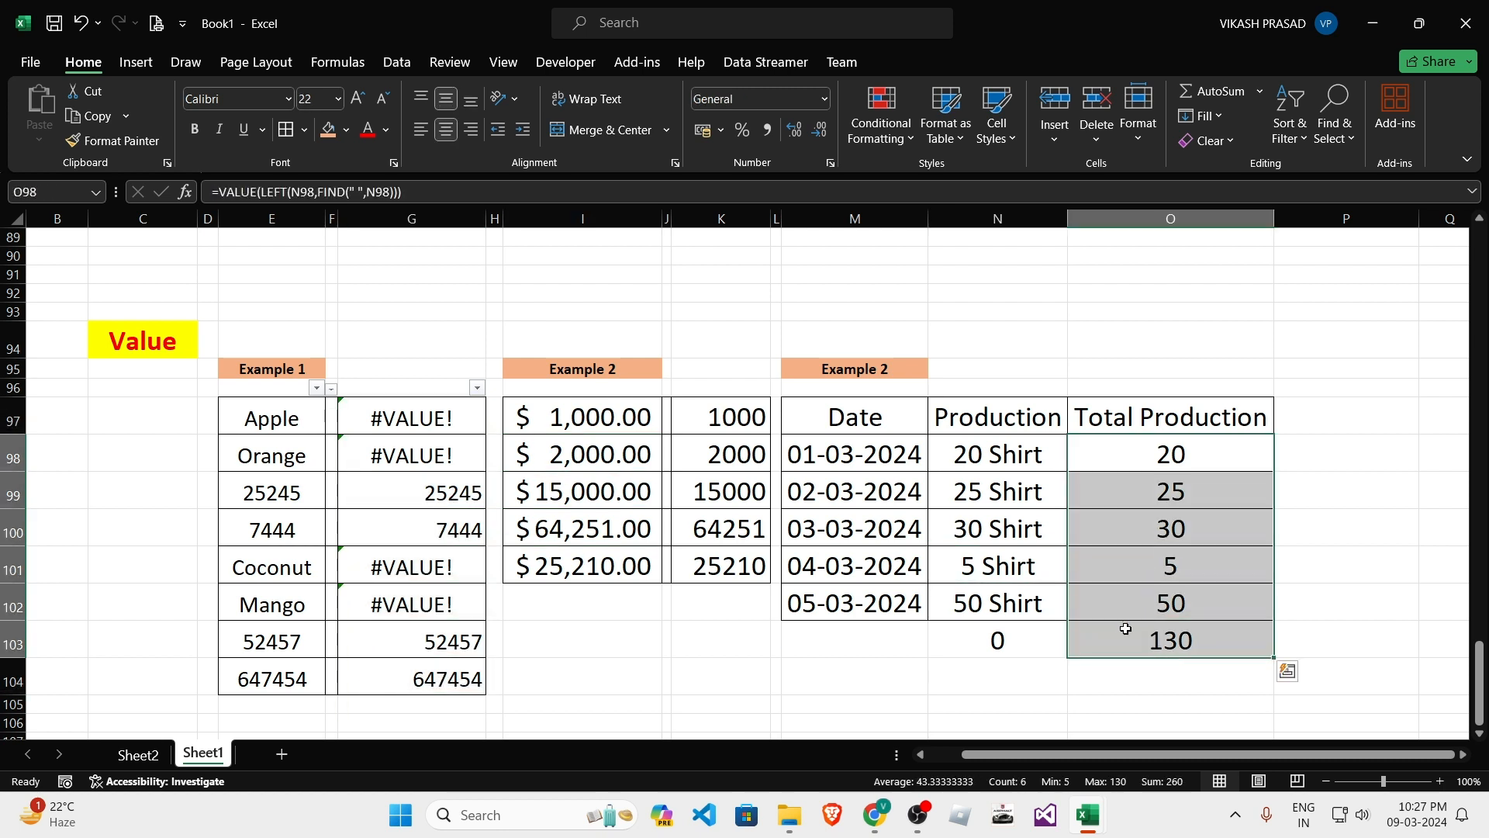
{"action": "left_click_drag", "start_coordinate": [719, 425], "coordinate": [702, 564]}
{"action": "left_click", "coordinate": [407, 429]}
{"action": "left_click", "coordinate": [821, 501]}
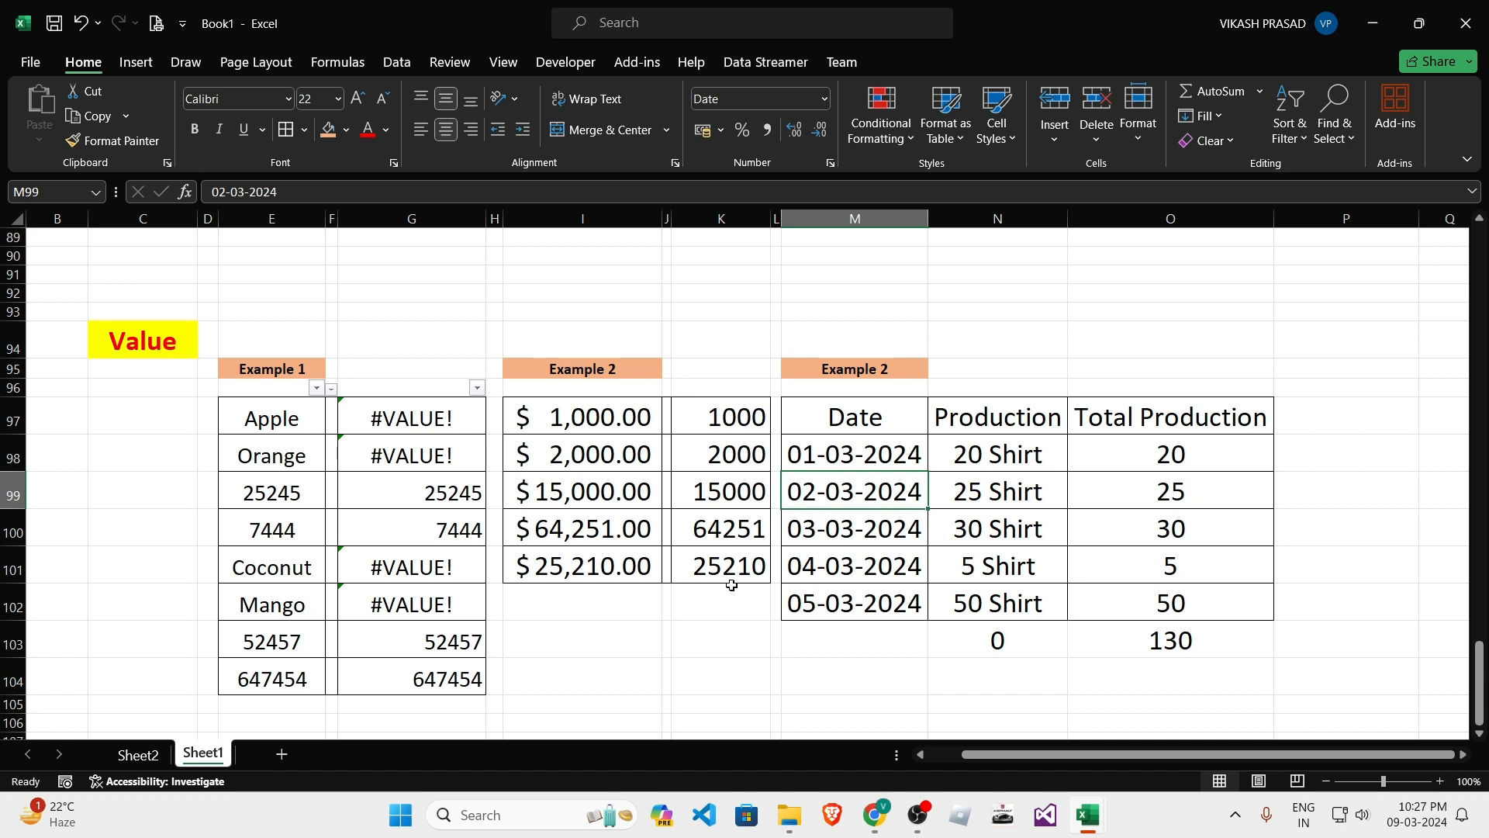
{"action": "left_click", "coordinate": [743, 490]}
Switch to the Course Details workbook to view the list of Excel topics.
{"action": "mouse_move", "coordinate": [1095, 831]}
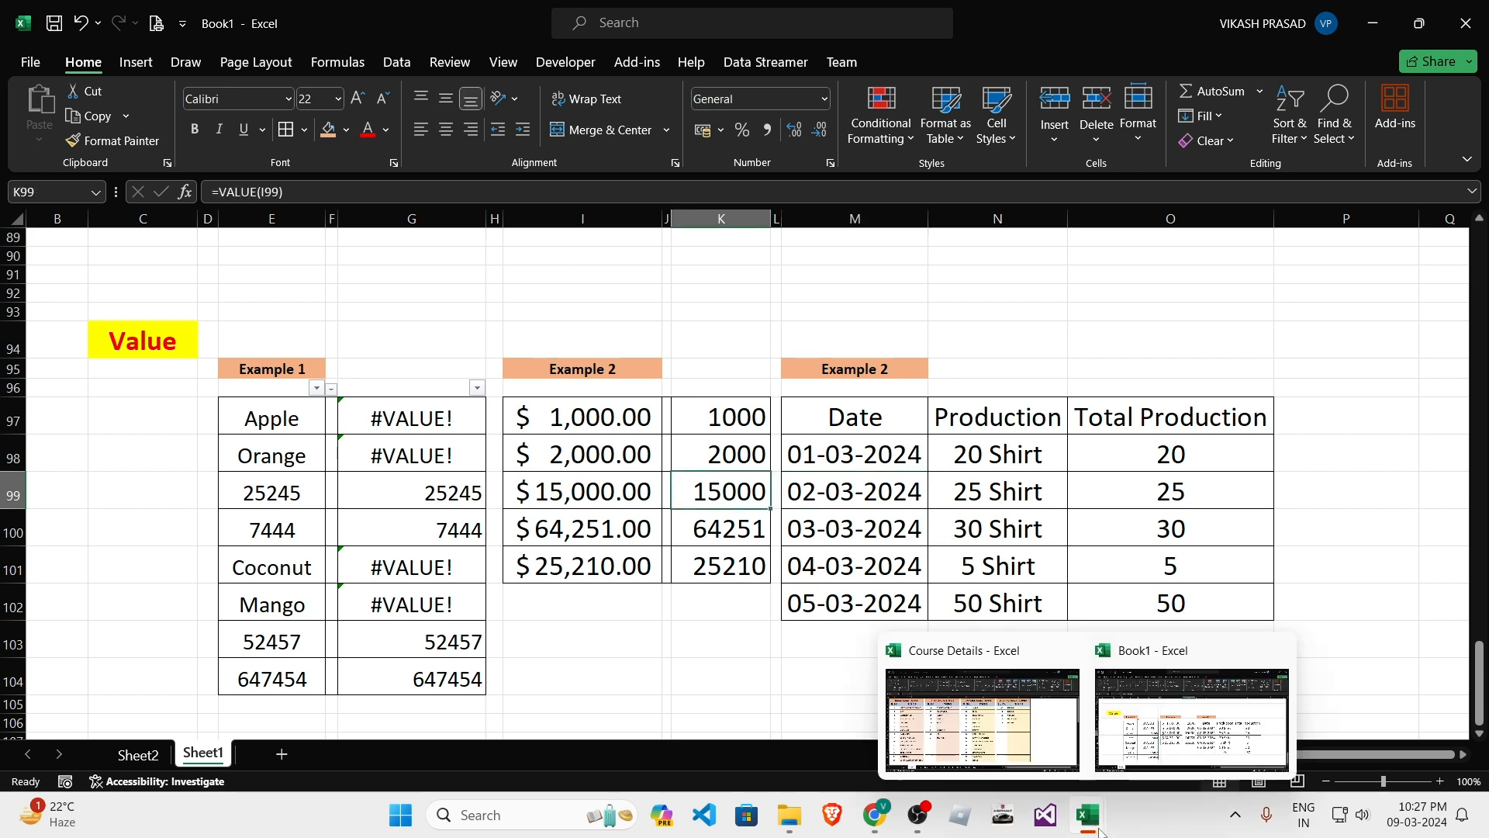
{"action": "left_click", "coordinate": [1001, 740]}
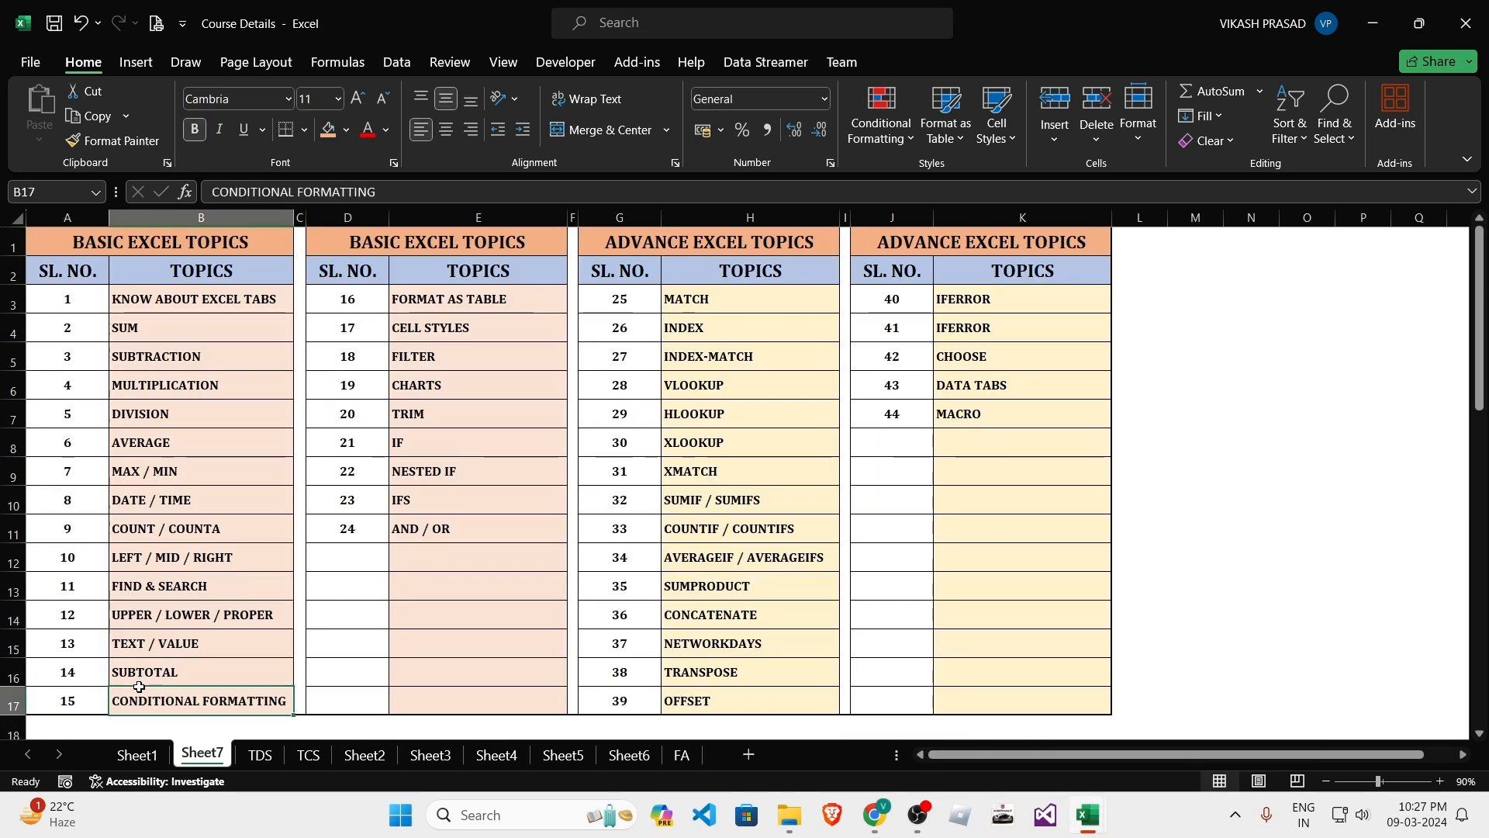